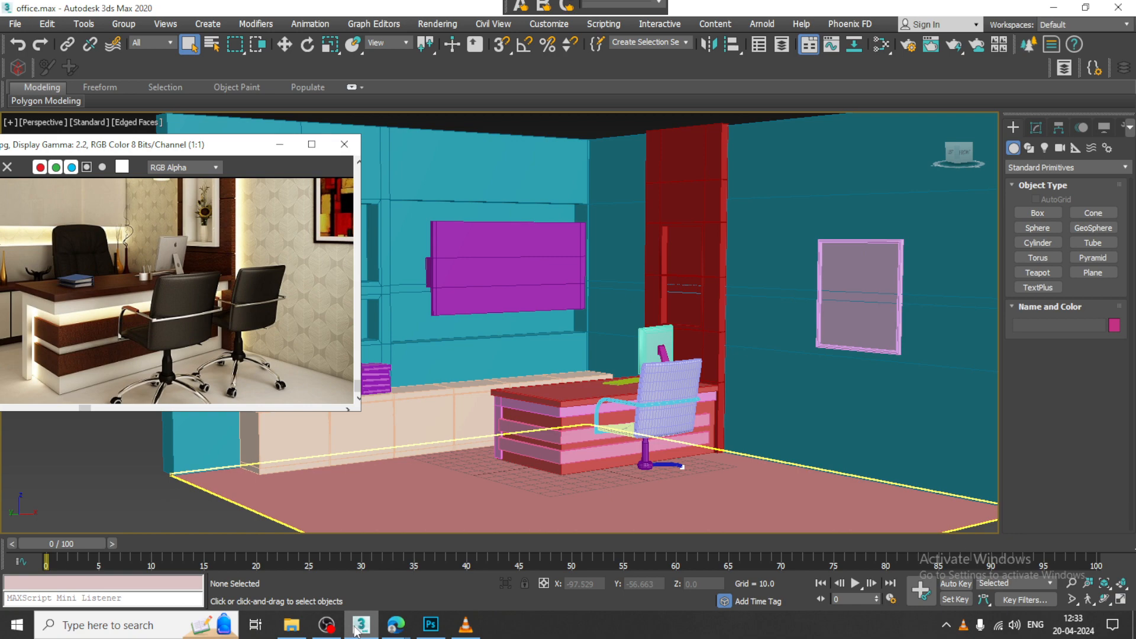
# Step: Convert the blue curved leg tube of the visitor chair's base to an editable poly
pyautogui.keyDown('alt'); pyautogui.moveTo(644, 362); pyautogui.dragTo(625, 395, button='middle'); pyautogui.keyUp('alt')
pyautogui.click(608, 411)
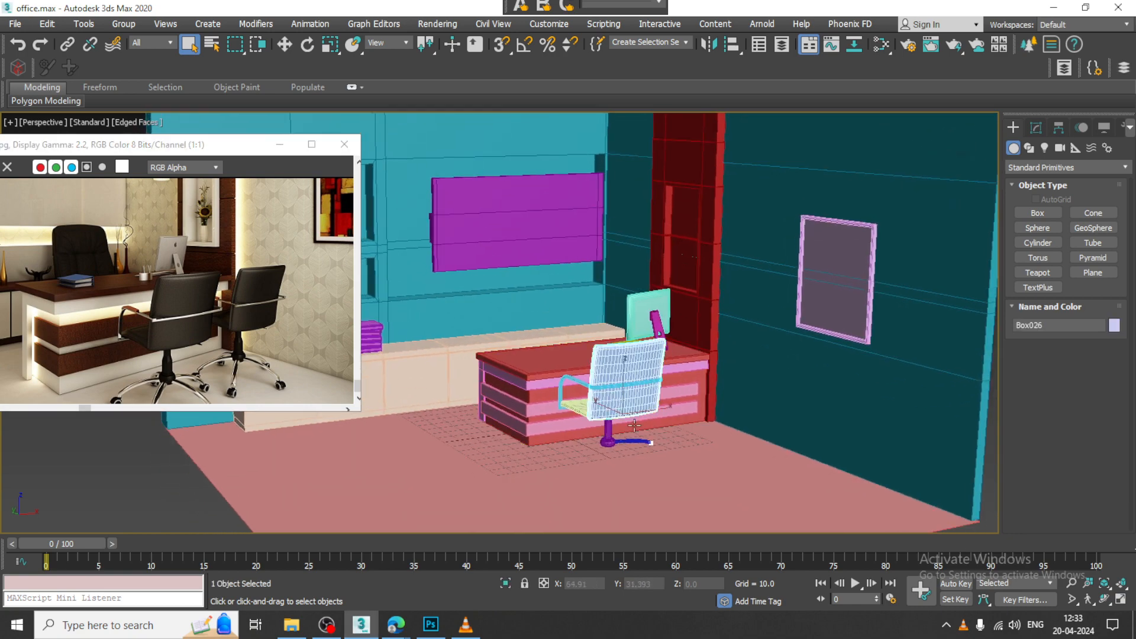
pyautogui.scroll(6, 635, 425)
pyautogui.click(721, 352)
pyautogui.scroll(3, 721, 352)
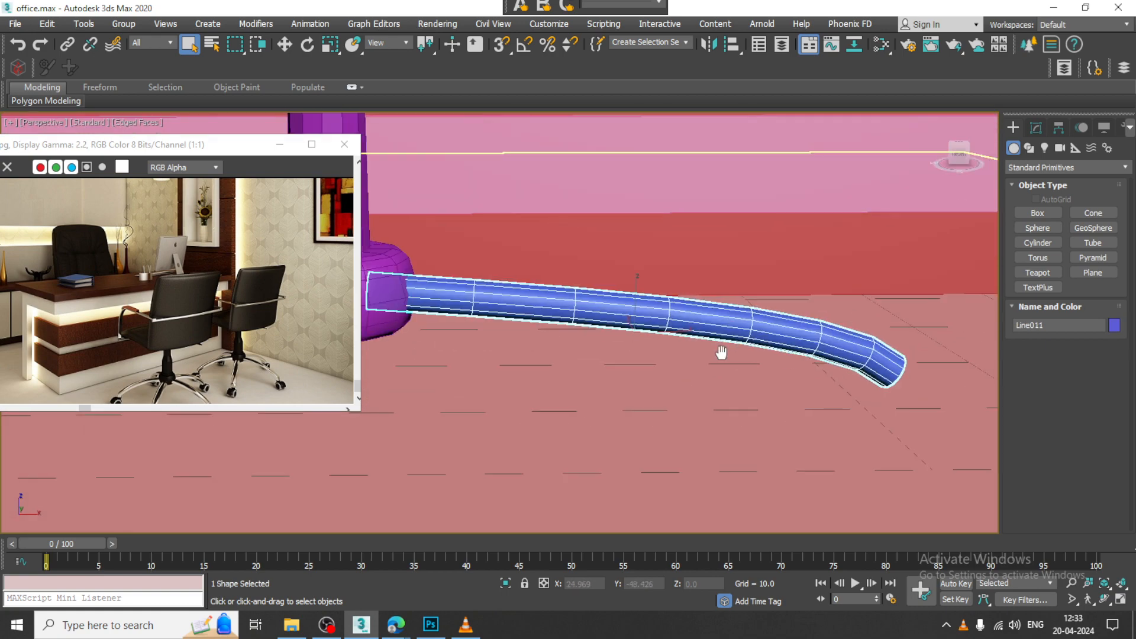
pyautogui.scroll(5, 721, 352)
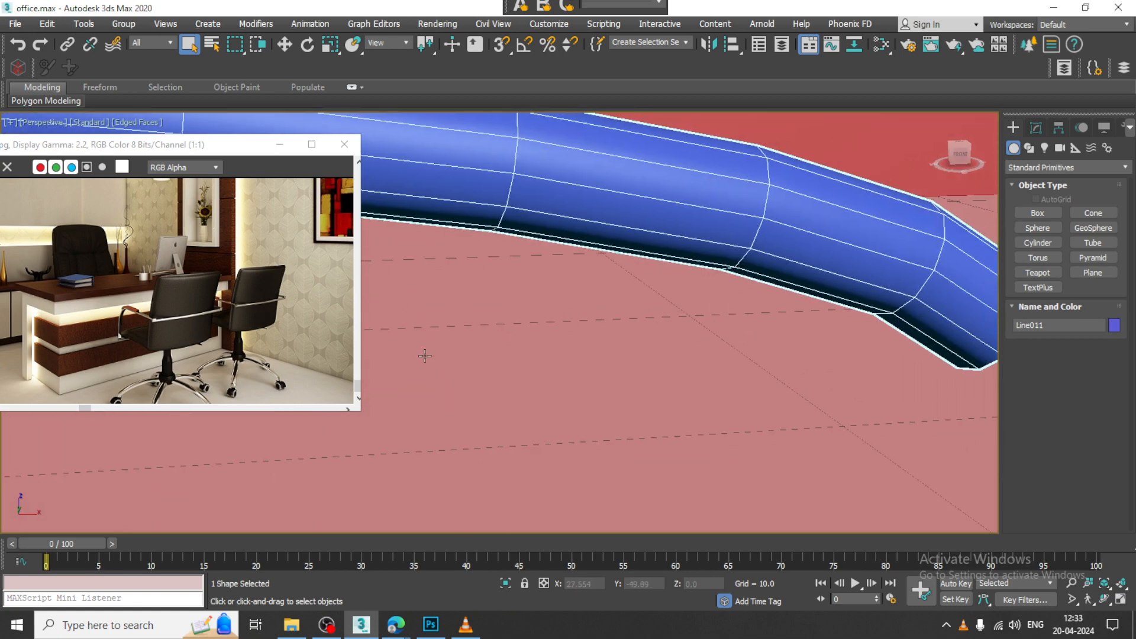
pyautogui.scroll(-2, 833, 329)
pyautogui.moveTo(888, 284); pyautogui.dragTo(780, 276, button='middle')
pyautogui.press('w')
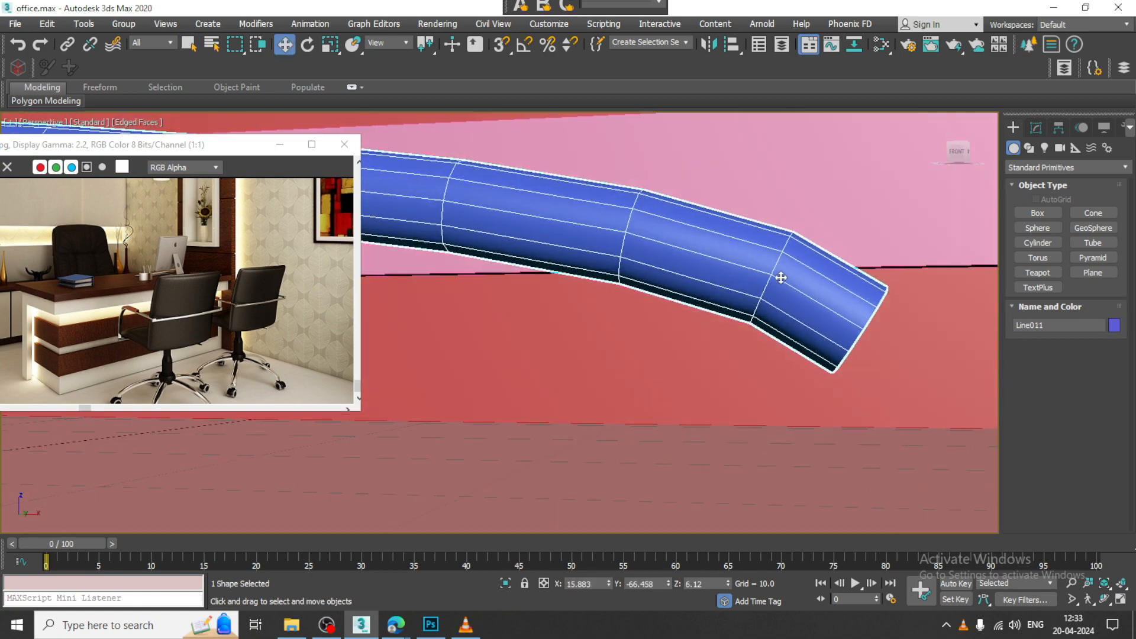
pyautogui.rightClick(778, 258)
pyautogui.moveTo(868, 413)
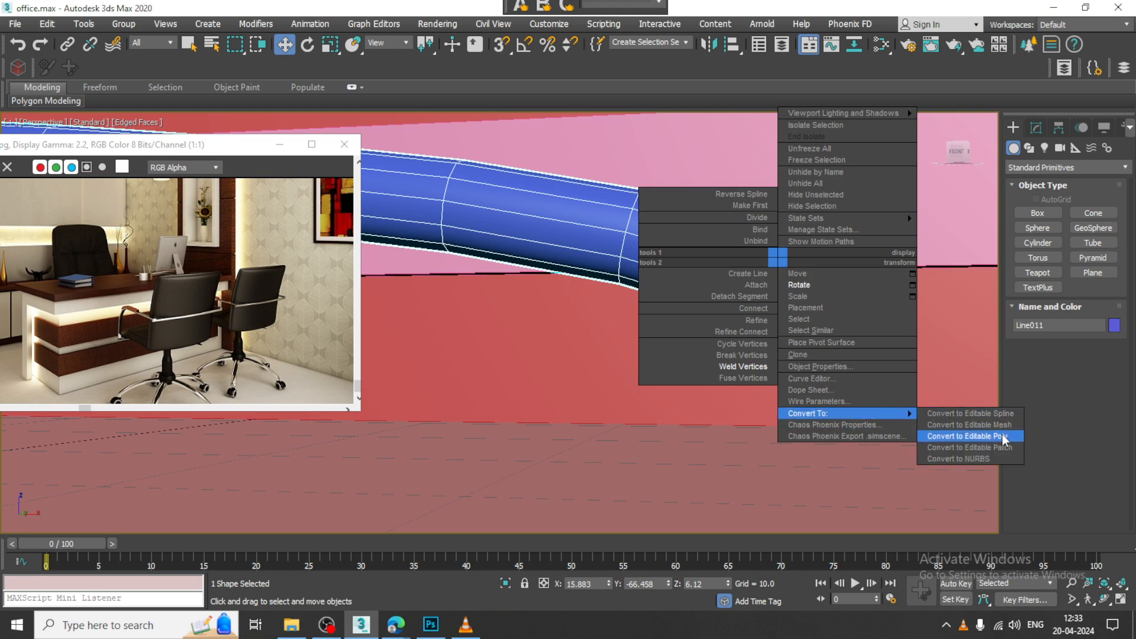
pyautogui.click(958, 436)
pyautogui.hotkey('alt', 'q')
pyautogui.hotkey('alt', 'q')
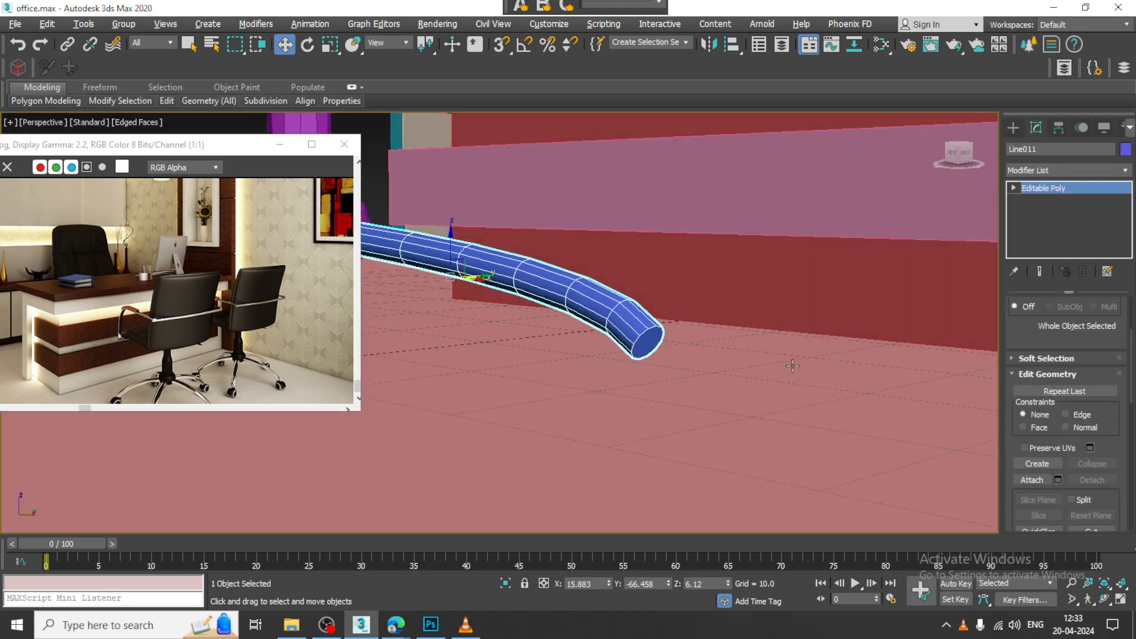
# Step: Extrude the end-cap polygon of the chair leg to lengthen its tip
pyautogui.press('4')
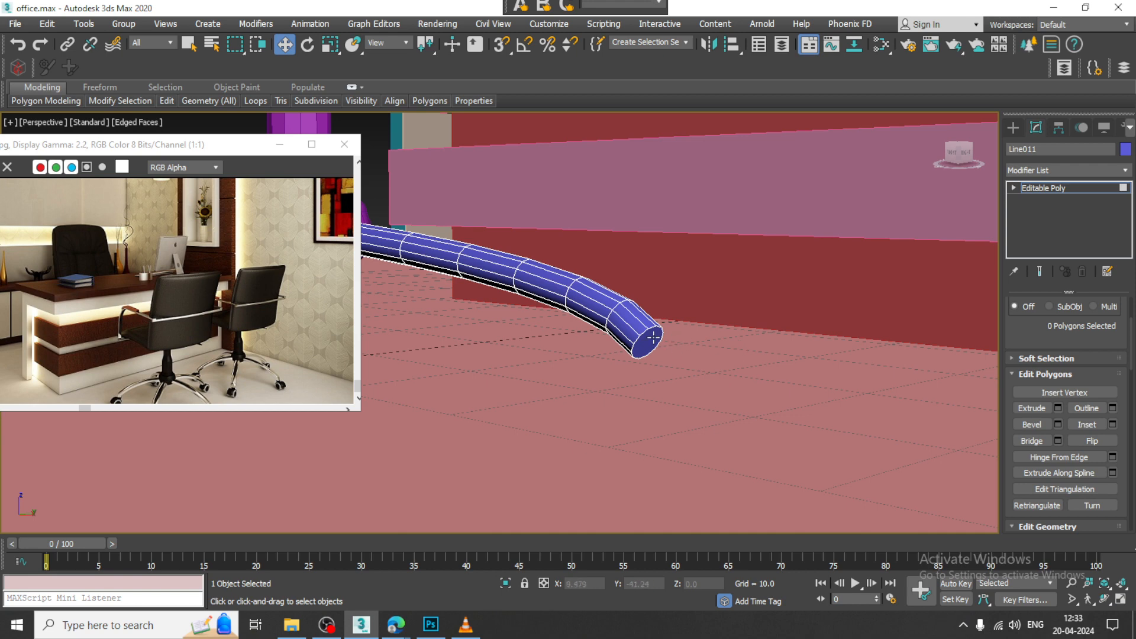
pyautogui.click(654, 337)
pyautogui.press('z')
pyautogui.moveTo(700, 352)
pyautogui.mouseDown(button='middle')
pyautogui.moveTo(703, 337)
pyautogui.moveTo(715, 343)
pyautogui.mouseUp(button='middle')
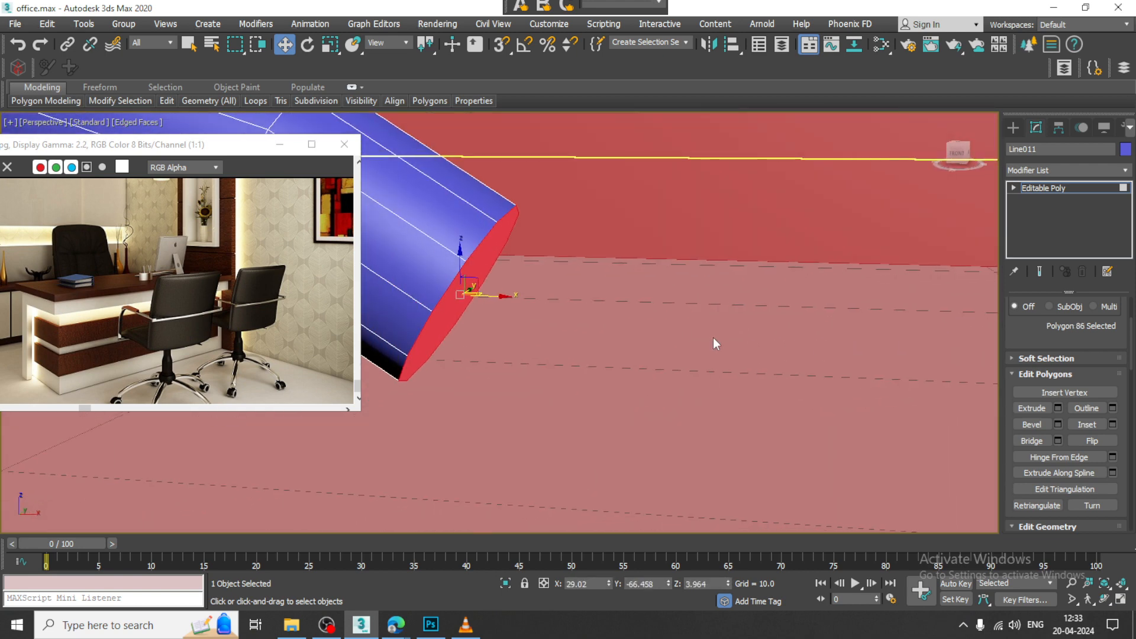
pyautogui.click(1058, 408)
pyautogui.moveTo(509, 355); pyautogui.dragTo(530, 407)
pyautogui.click(507, 371)
# Step: Rotate the leg's end polygon toward horizontal and shift it slightly so the tip bends down to the floor
pyautogui.press('e')
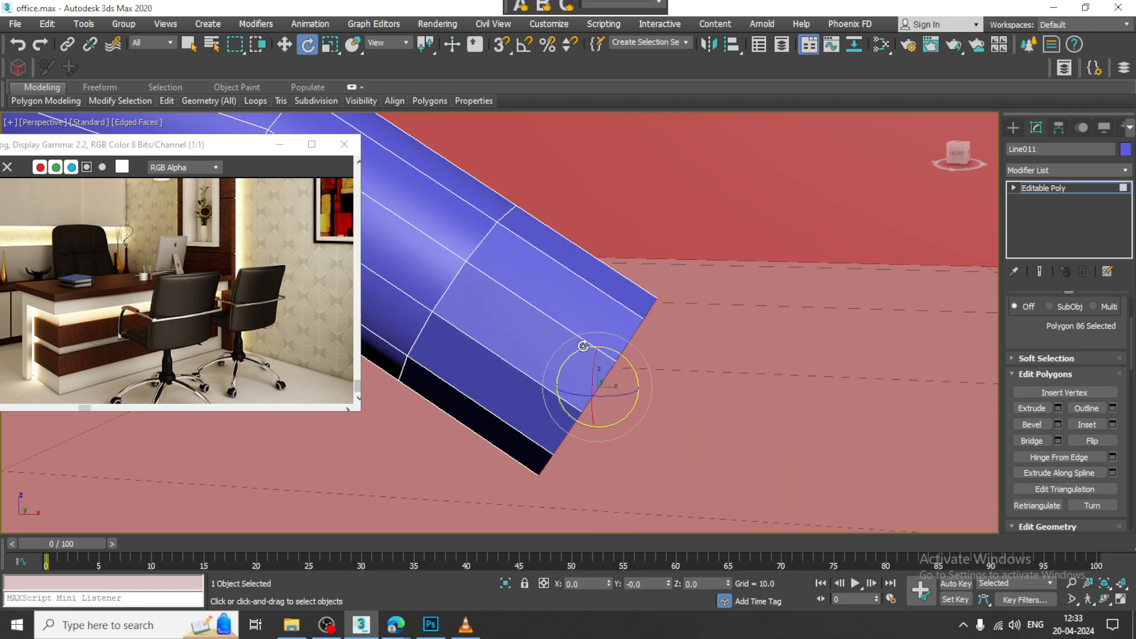
pyautogui.moveTo(637, 410); pyautogui.dragTo(638, 421)
pyautogui.press('w')
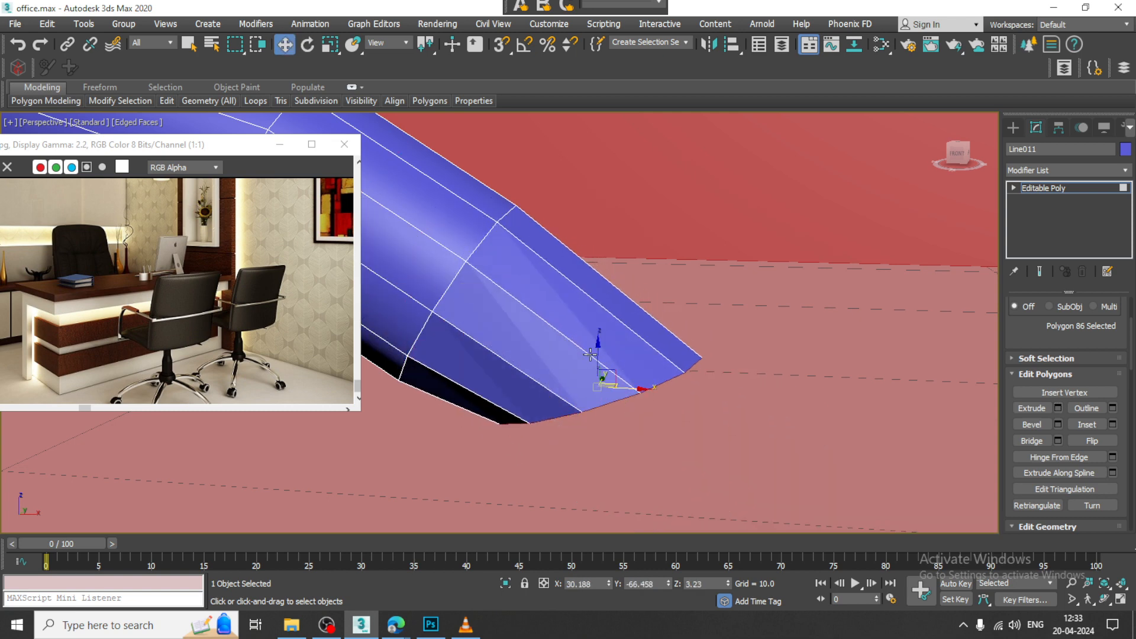
pyautogui.moveTo(602, 352); pyautogui.dragTo(628, 401)
pyautogui.scroll(-5, 604, 393)
pyautogui.scroll(-6, 627, 395)
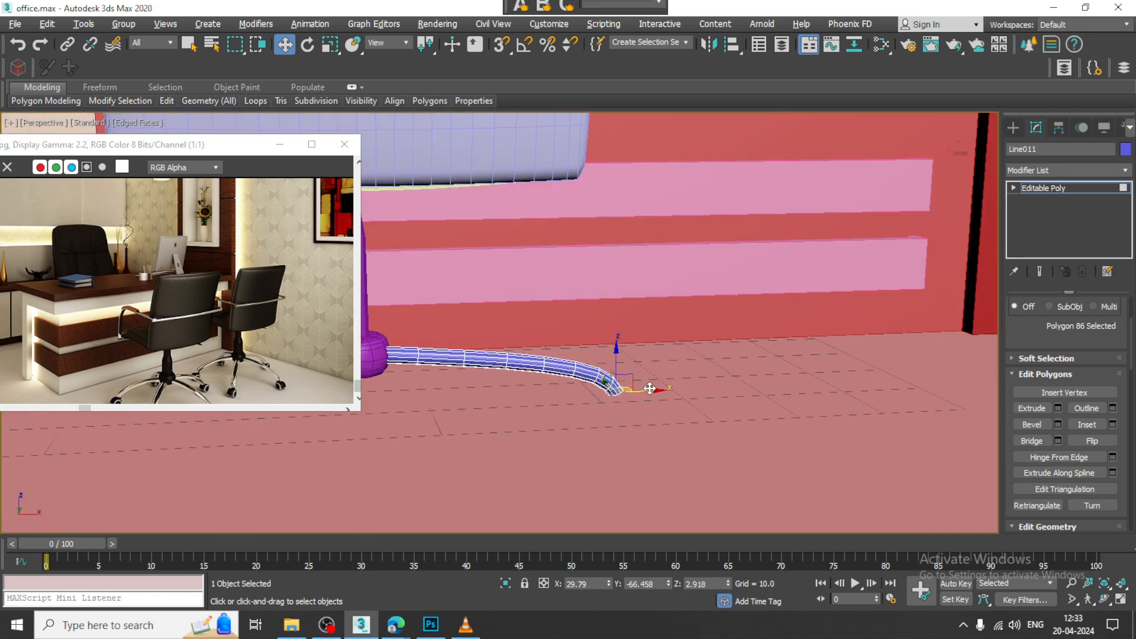
pyautogui.keyDown('alt'); pyautogui.moveTo(627, 394); pyautogui.dragTo(604, 414, button='middle'); pyautogui.keyUp('alt')
pyautogui.scroll(4, 605, 414)
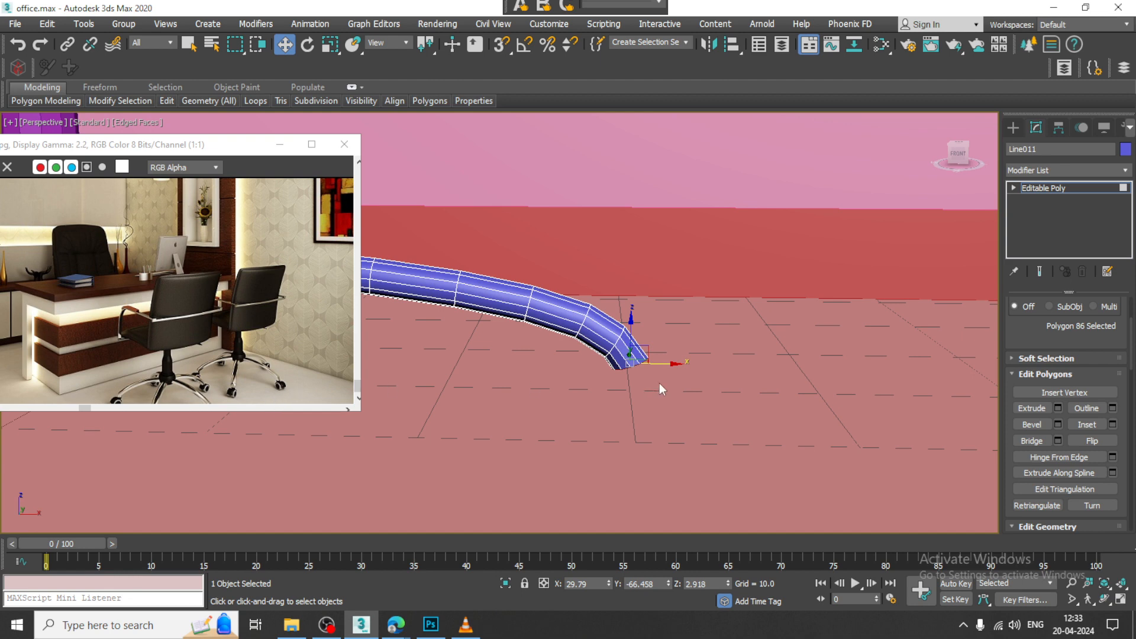
pyautogui.keyDown('alt'); pyautogui.moveTo(685, 370); pyautogui.dragTo(664, 357, button='middle'); pyautogui.keyUp('alt')
# Step: Create a small sphere just beyond the leg's tip in the Front view for a caster wheel
pyautogui.click(1012, 128)
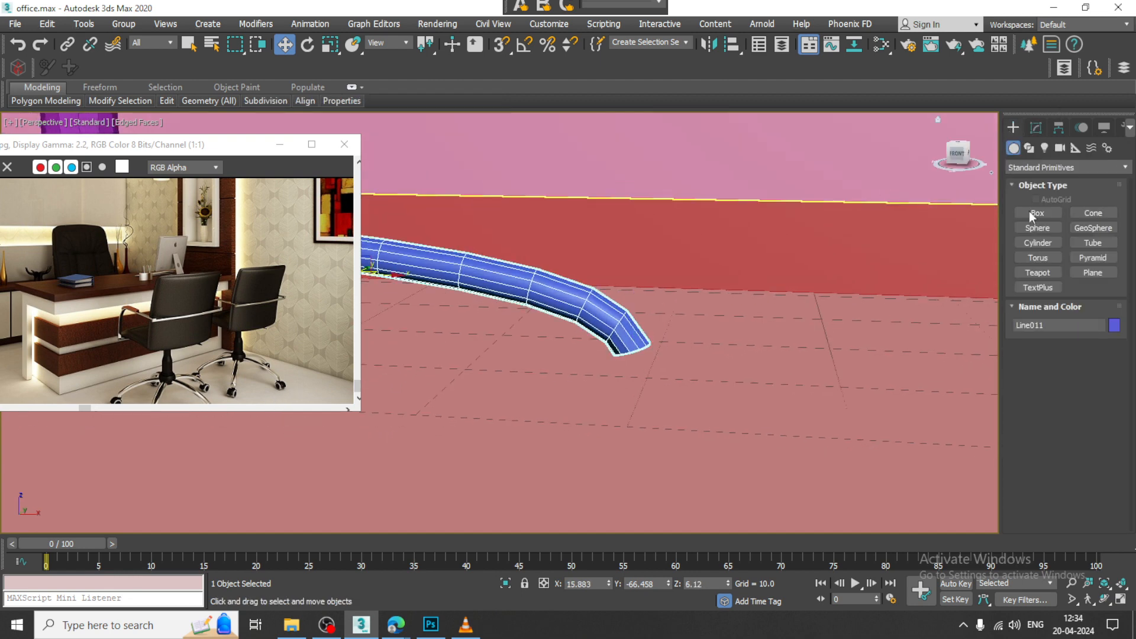
pyautogui.click(1042, 229)
pyautogui.hotkey('alt', 'w')
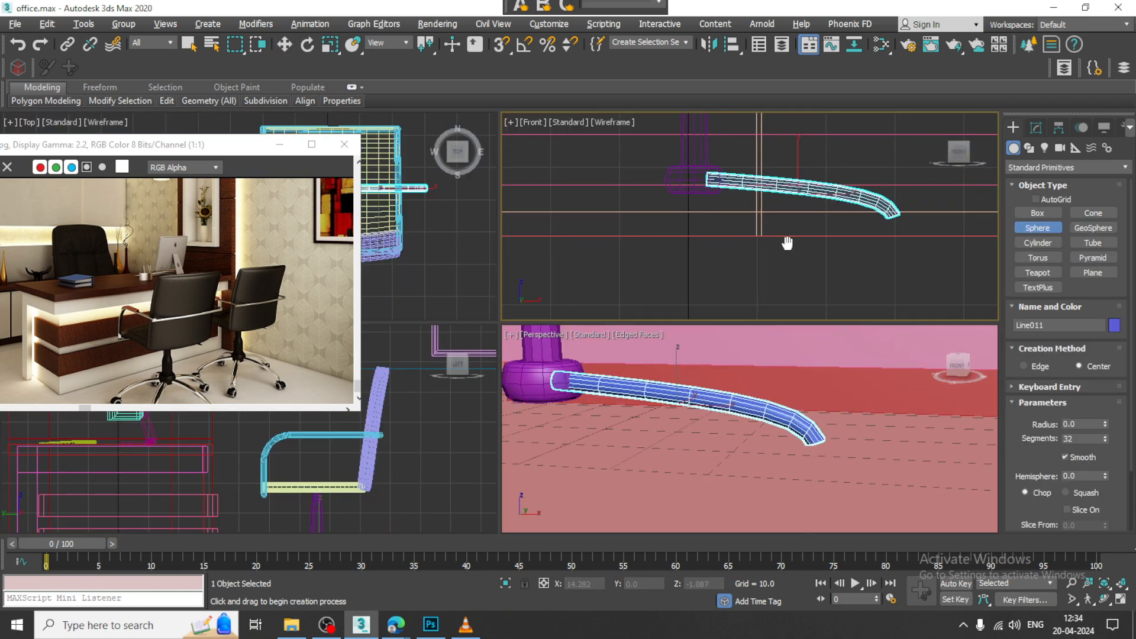
pyautogui.hotkey('alt', 'w')
pyautogui.moveTo(806, 316); pyautogui.dragTo(821, 334)
pyautogui.press('w')
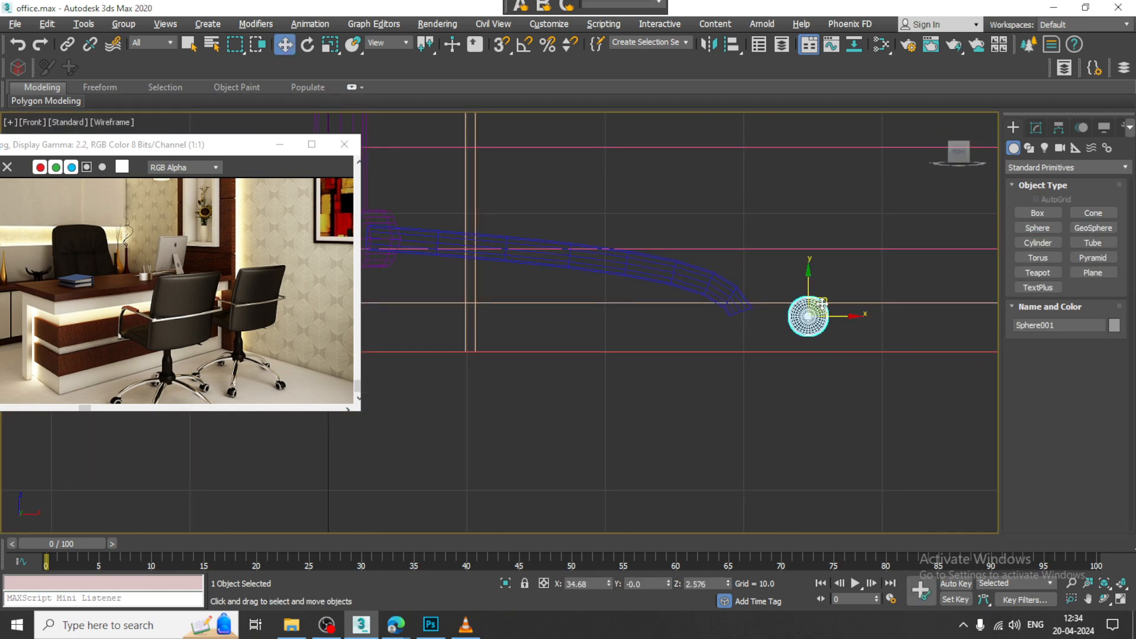
# Step: Move the sphere along the Y axis to about -98, in front of the chair
pyautogui.hotkey('alt', 'w')
pyautogui.middleClick(842, 399)
pyautogui.hotkey('alt', 'w')
pyautogui.keyDown('alt'); pyautogui.moveTo(840, 398); pyautogui.dragTo(793, 383, button='middle'); pyautogui.keyUp('alt')
pyautogui.scroll(-2, 825, 347)
pyautogui.press('z')
pyautogui.keyDown('alt'); pyautogui.moveTo(825, 347); pyautogui.dragTo(768, 348, button='middle'); pyautogui.keyUp('alt')
pyautogui.scroll(-6, 783, 359)
pyautogui.scroll(-8, 768, 348)
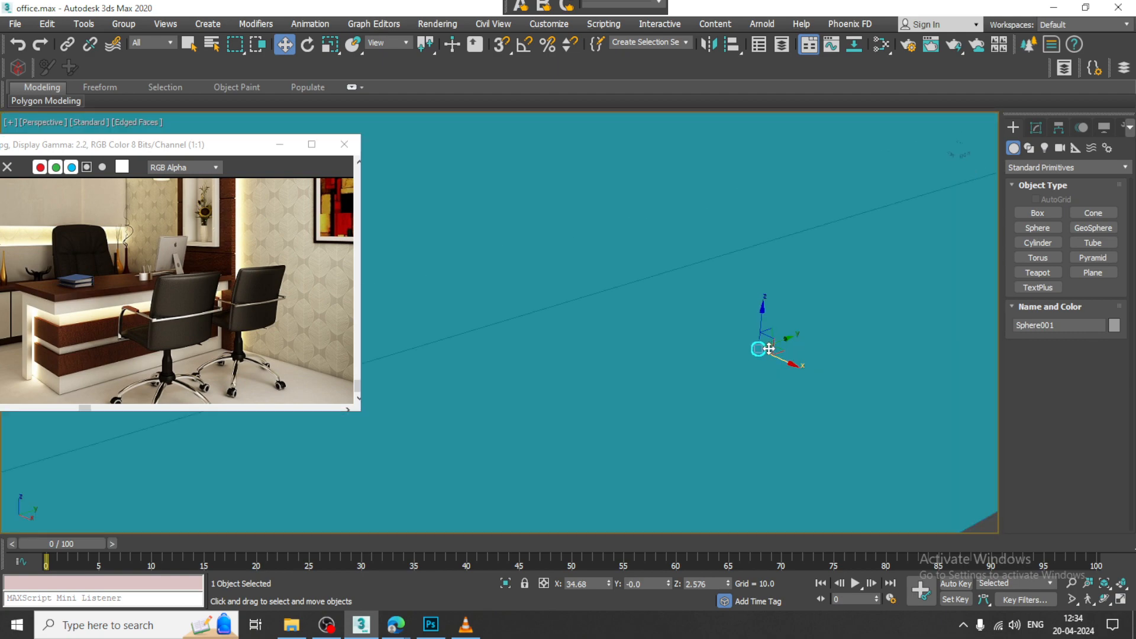
pyautogui.moveTo(760, 347); pyautogui.dragTo(743, 353)
pyautogui.keyDown('alt'); pyautogui.moveTo(710, 356); pyautogui.dragTo(734, 353, button='middle'); pyautogui.keyUp('alt')
pyautogui.scroll(8, 734, 354)
pyautogui.keyDown('alt'); pyautogui.moveTo(825, 488); pyautogui.dragTo(742, 413, button='middle'); pyautogui.keyUp('alt')
pyautogui.press('z')
# Step: Convert the sphere to an editable poly
pyautogui.rightClick(515, 270)
pyautogui.moveTo(603, 425)
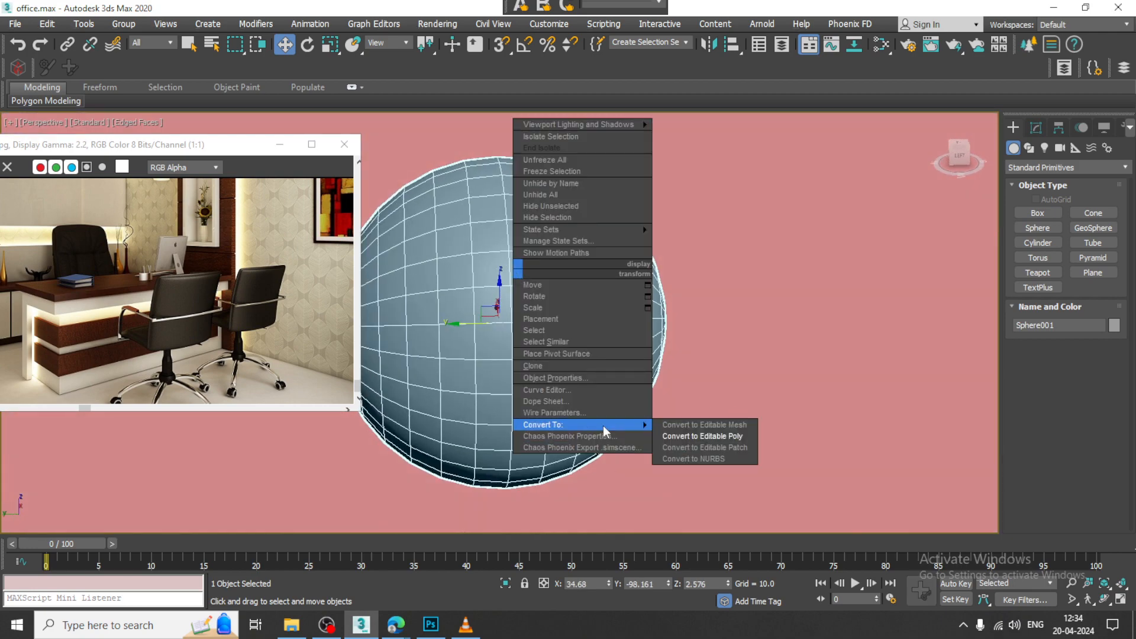
pyautogui.click(703, 437)
# Step: Delete the polygons of the sphere's right half in the Left view to leave a hemisphere
pyautogui.hotkey('alt', 'w')
pyautogui.moveTo(791, 270); pyautogui.dragTo(755, 263, button='middle')
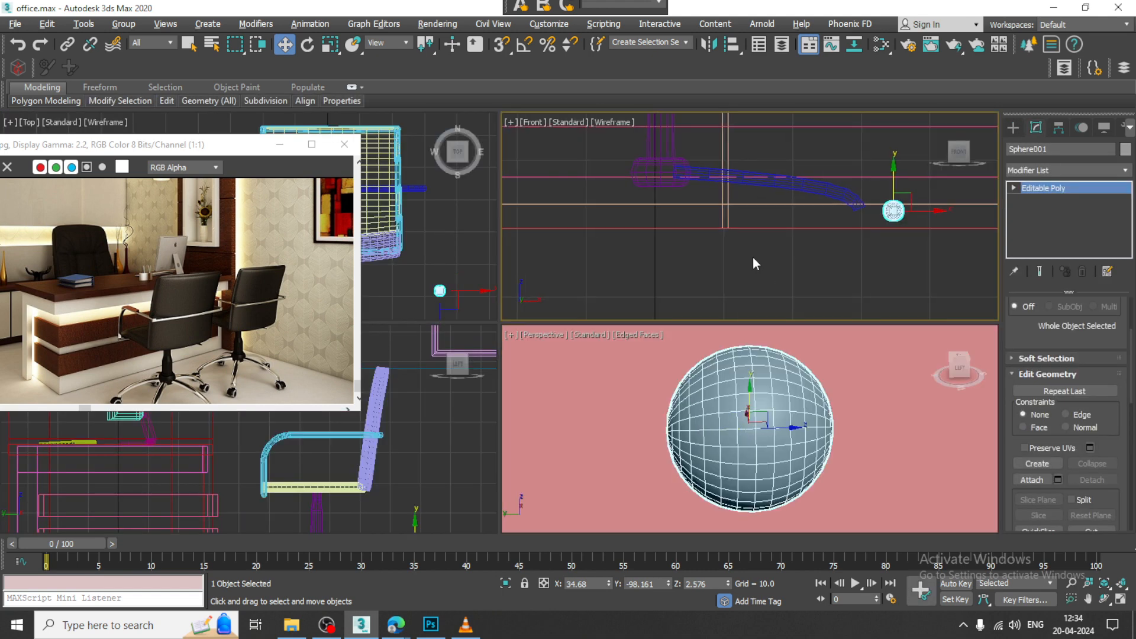
pyautogui.middleClick(422, 427)
pyautogui.press('z')
pyautogui.hotkey('alt', 'w')
pyautogui.moveTo(509, 383); pyautogui.dragTo(522, 335, button='middle')
pyautogui.scroll(-3, 534, 332)
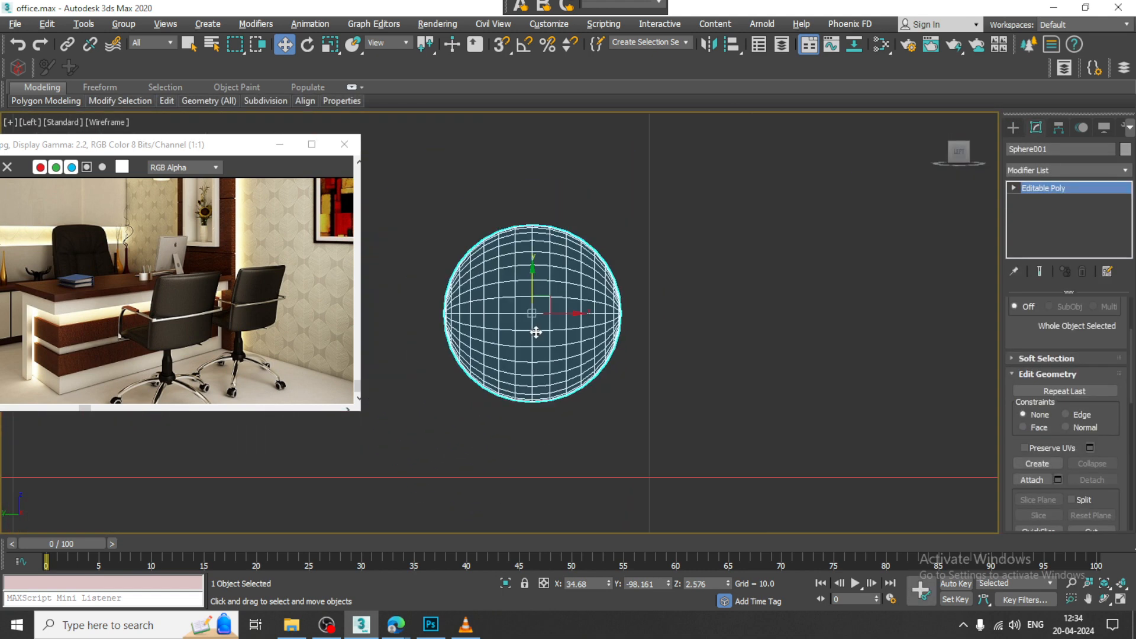
pyautogui.press('4')
pyautogui.moveTo(615, 446); pyautogui.dragTo(656, 487)
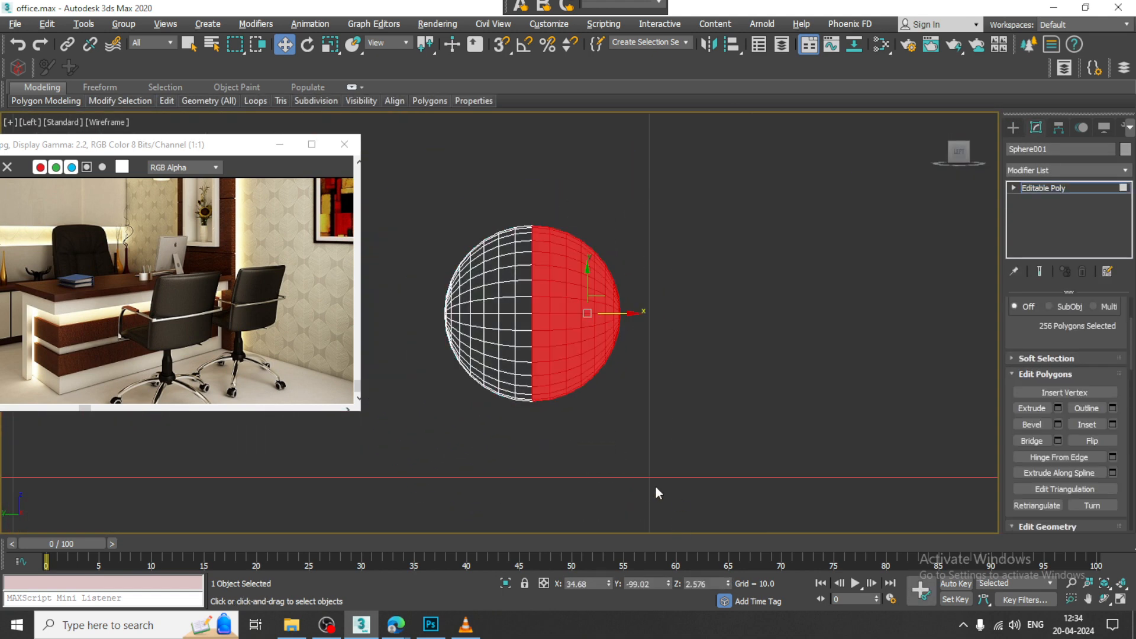
pyautogui.press('Delete')
# Step: Cap the open border of the hemisphere
pyautogui.scroll(2, 832, 311)
pyautogui.click(1013, 188)
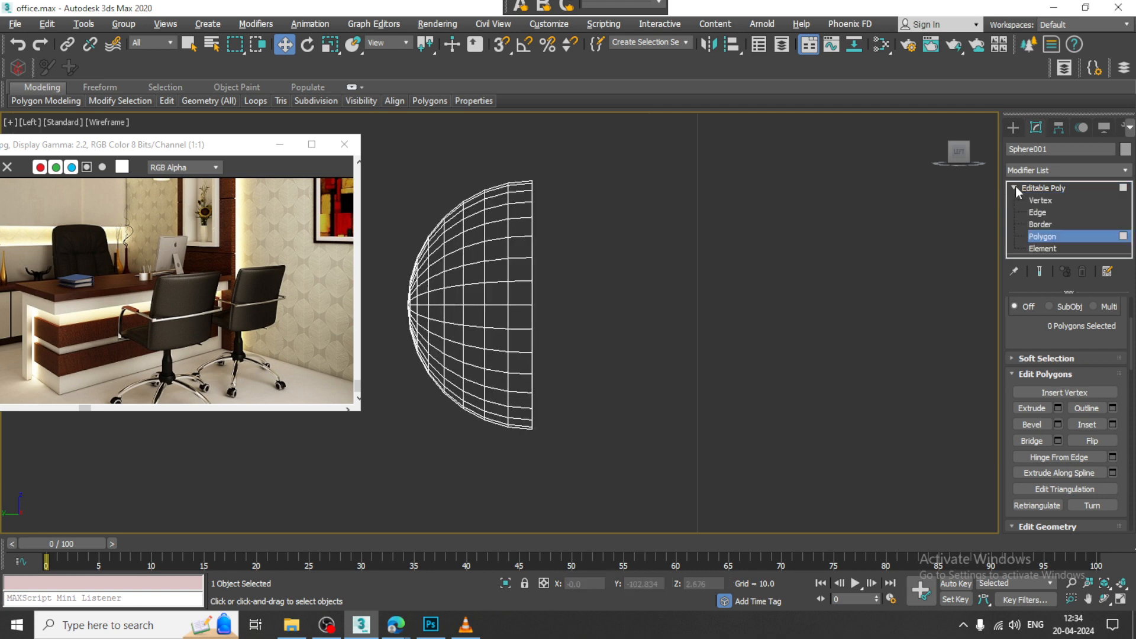
pyautogui.click(1039, 224)
pyautogui.rightClick(530, 245)
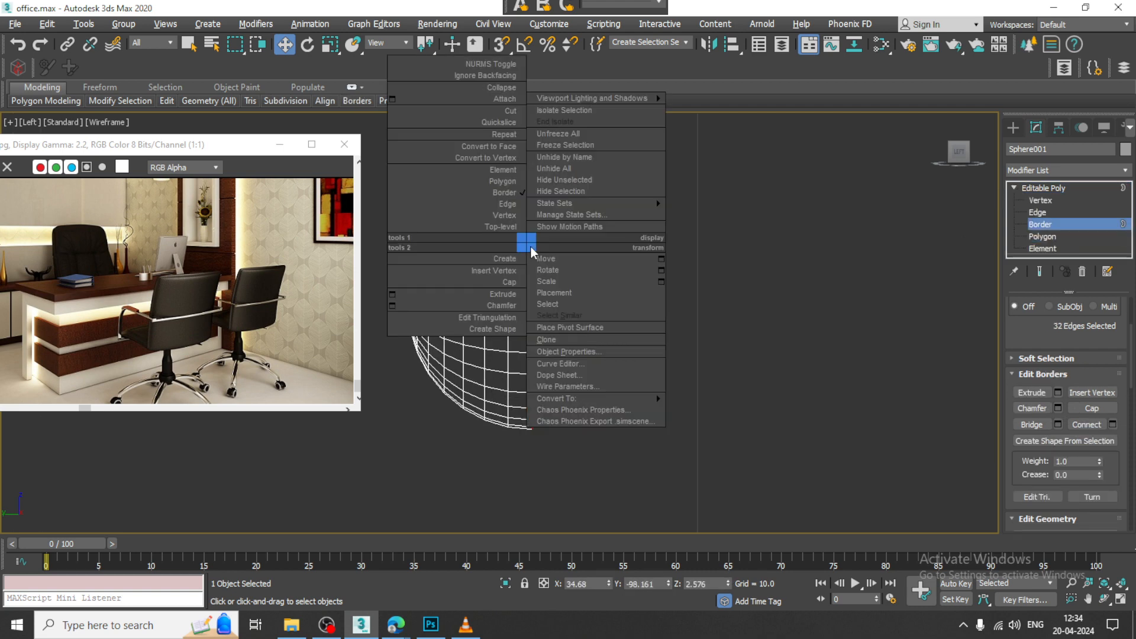
pyautogui.click(505, 283)
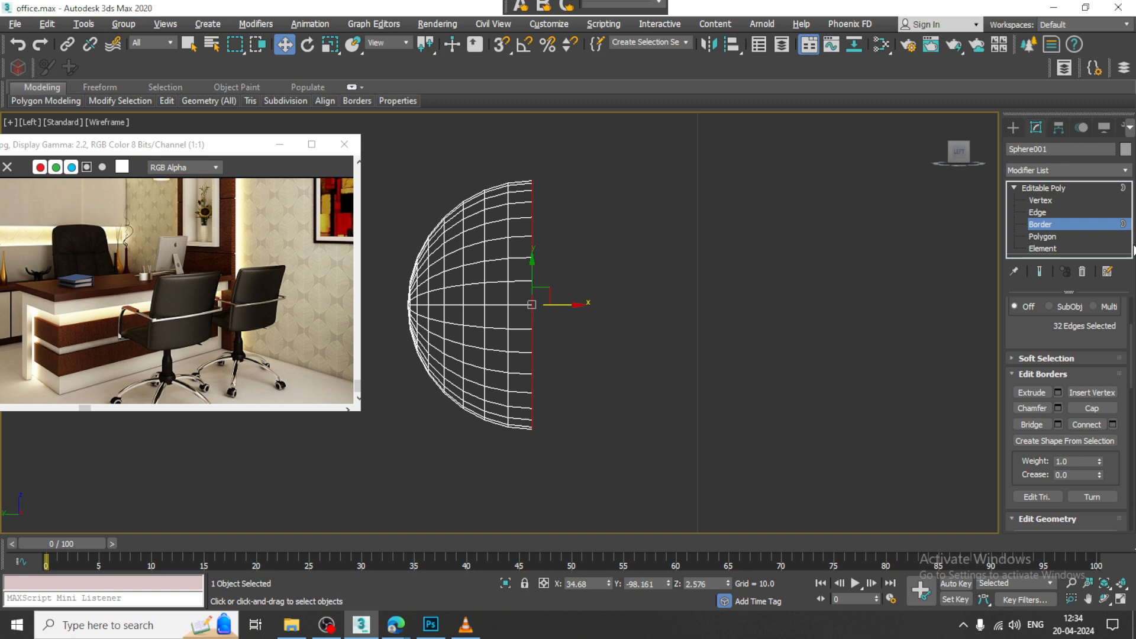
# Step: Extrude the hemisphere's flat cap polygon by 0.268
pyautogui.click(1049, 236)
pyautogui.hotkey('alt', 'w')
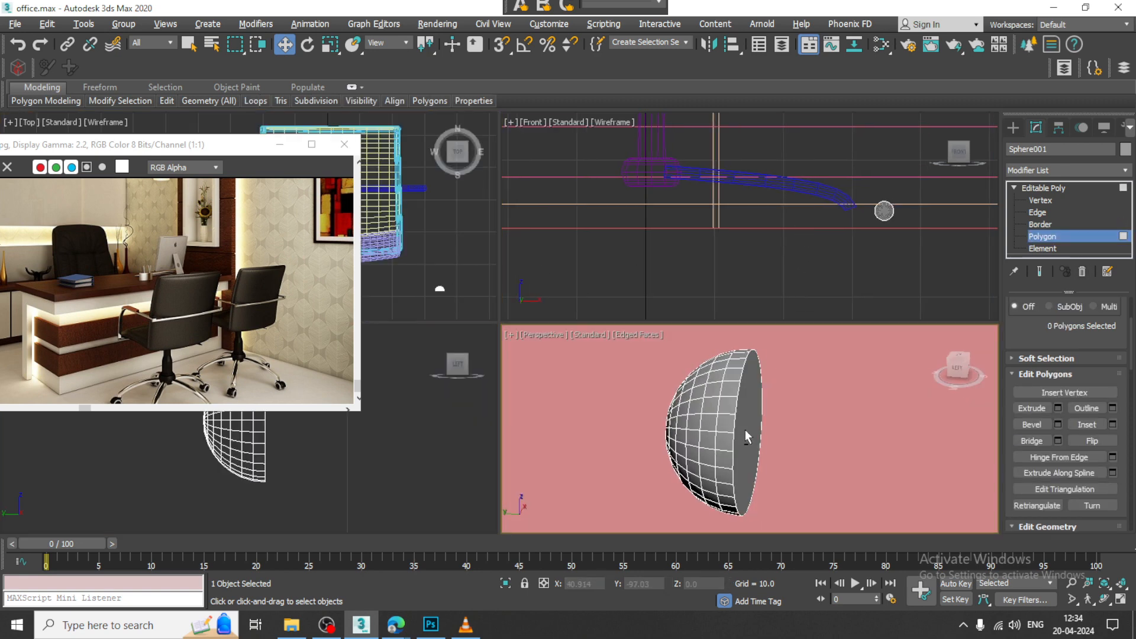
pyautogui.click(745, 432)
pyautogui.click(1058, 407)
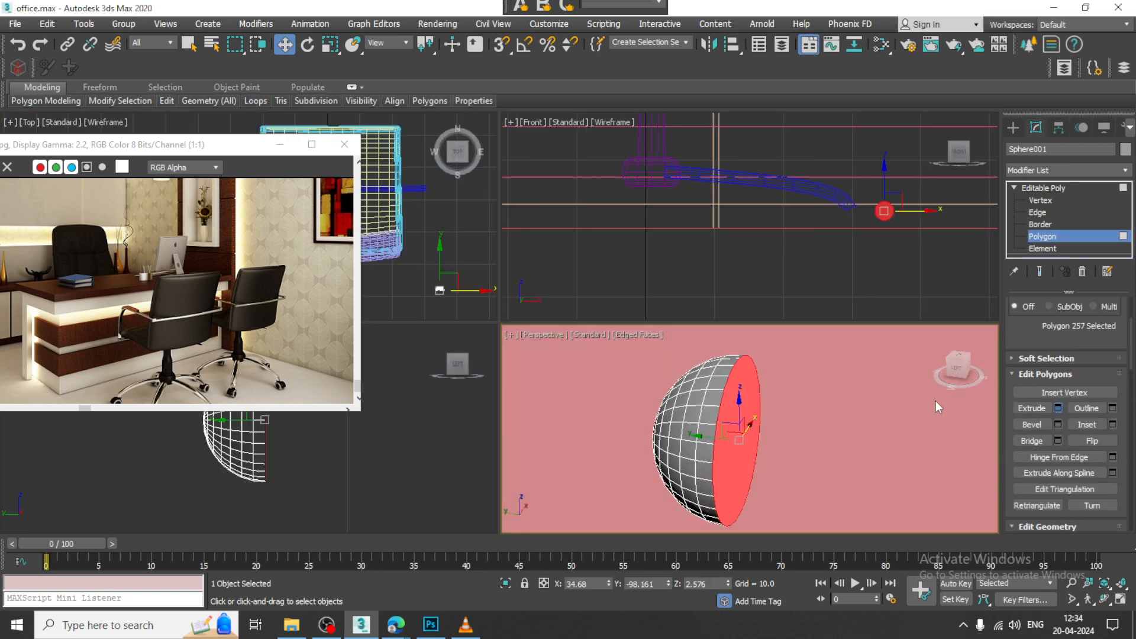
pyautogui.moveTo(762, 461); pyautogui.dragTo(770, 491)
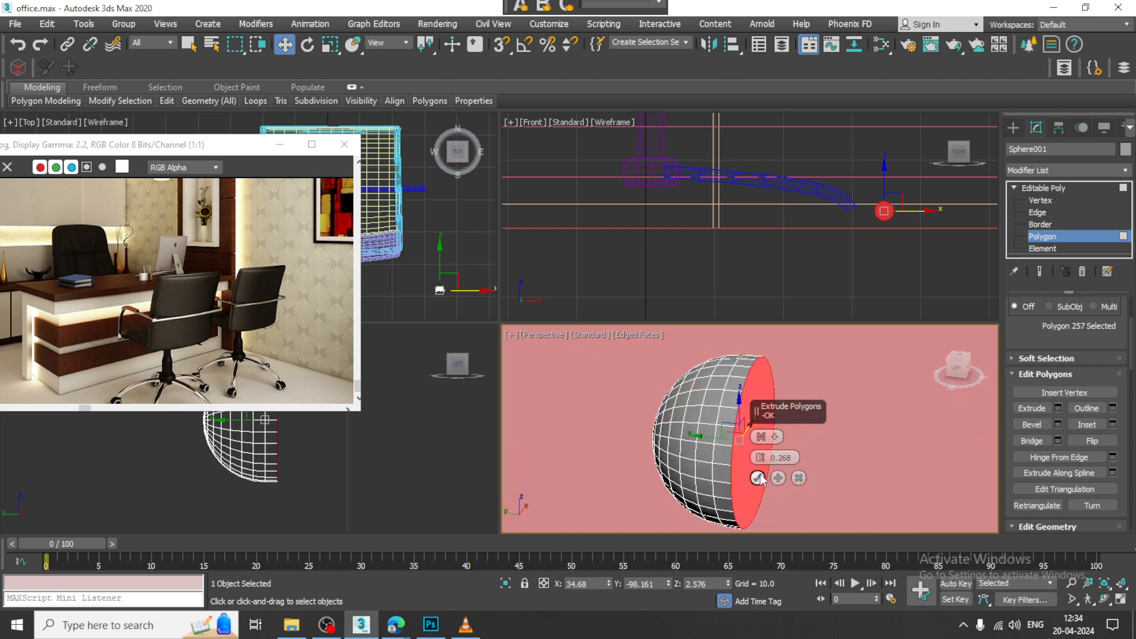
pyautogui.click(758, 478)
# Step: Scale the whole hemisphere down to about 64% along its depth to flatten it
pyautogui.click(1074, 187)
pyautogui.press('r')
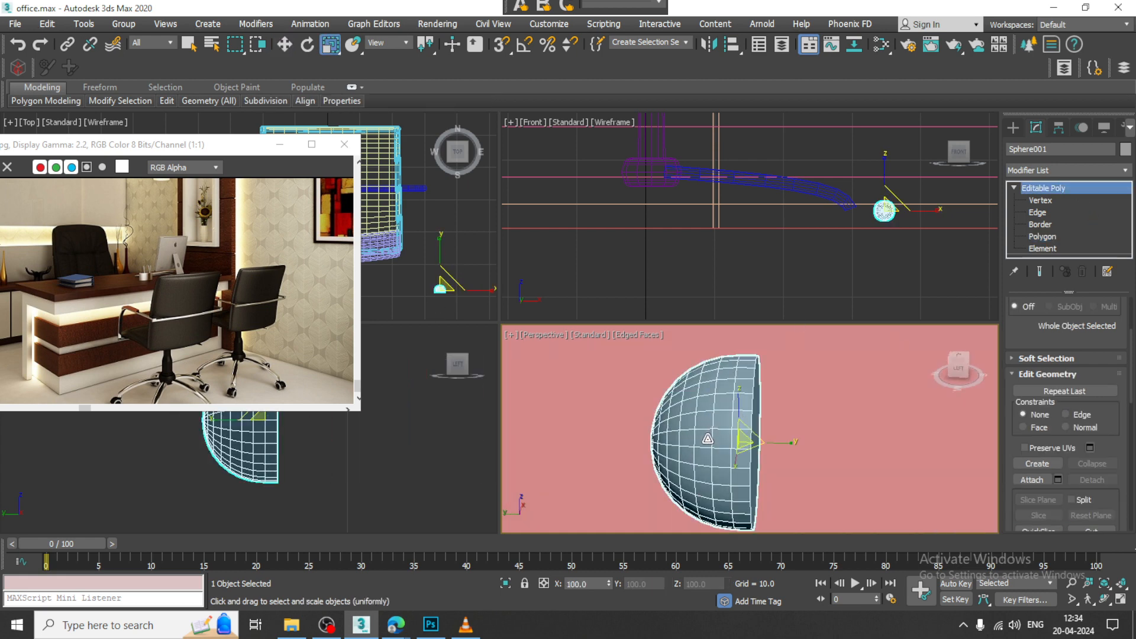
pyautogui.moveTo(782, 443); pyautogui.dragTo(755, 443)
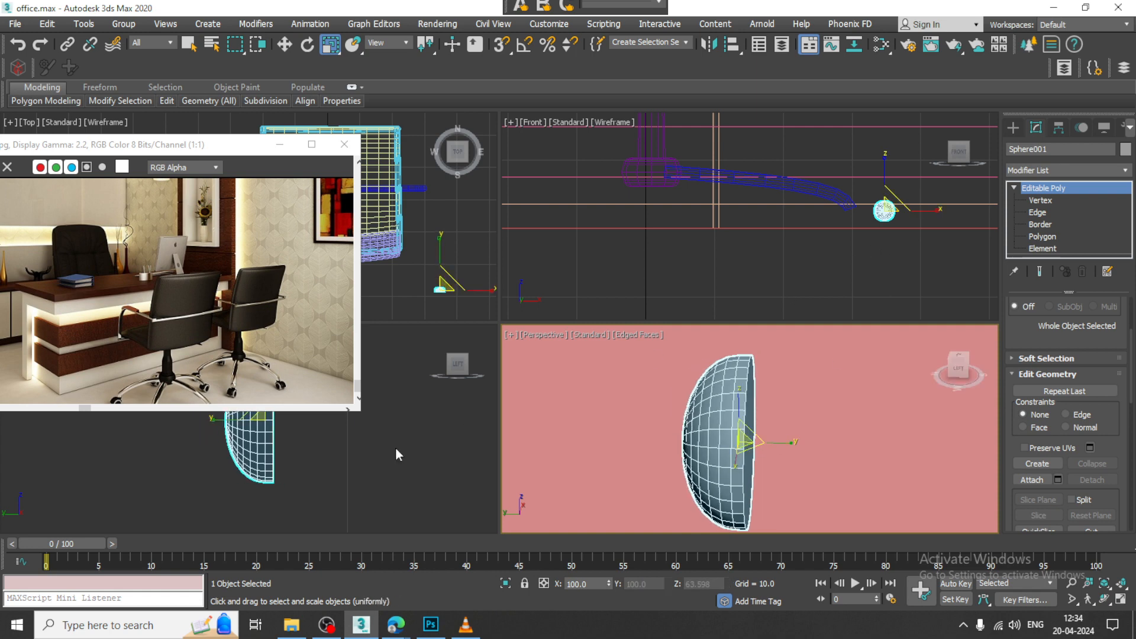
# Step: Mirror the flattened half in the Left view about X as a copy and move the copy away to leave a narrow gap
pyautogui.press('w')
pyautogui.moveTo(395, 448); pyautogui.dragTo(484, 434, button='middle')
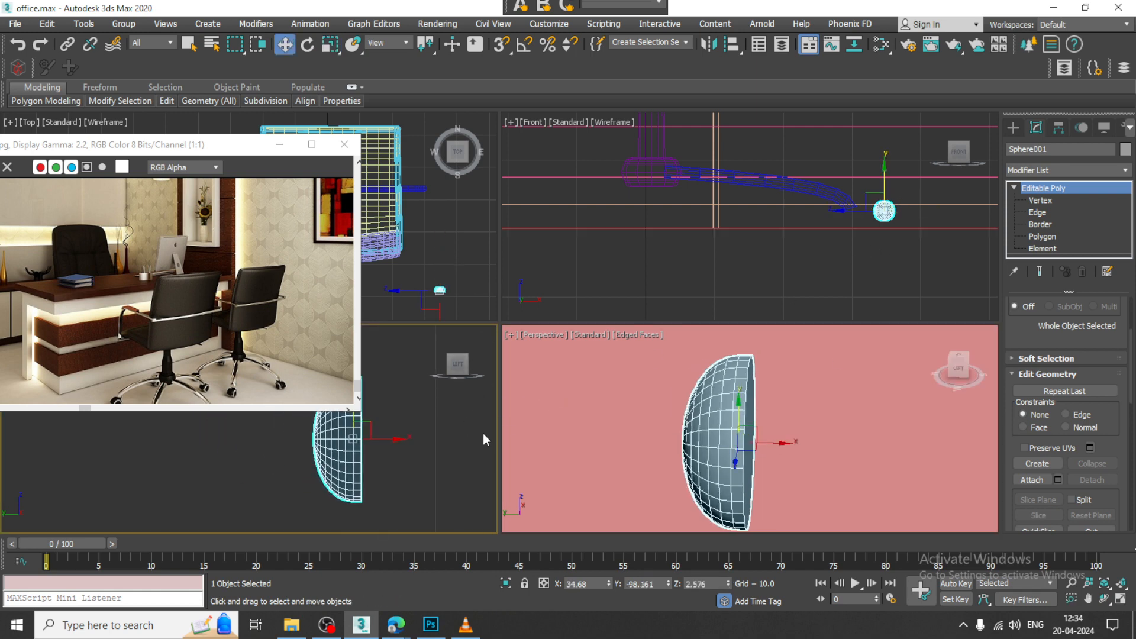
pyautogui.click(708, 45)
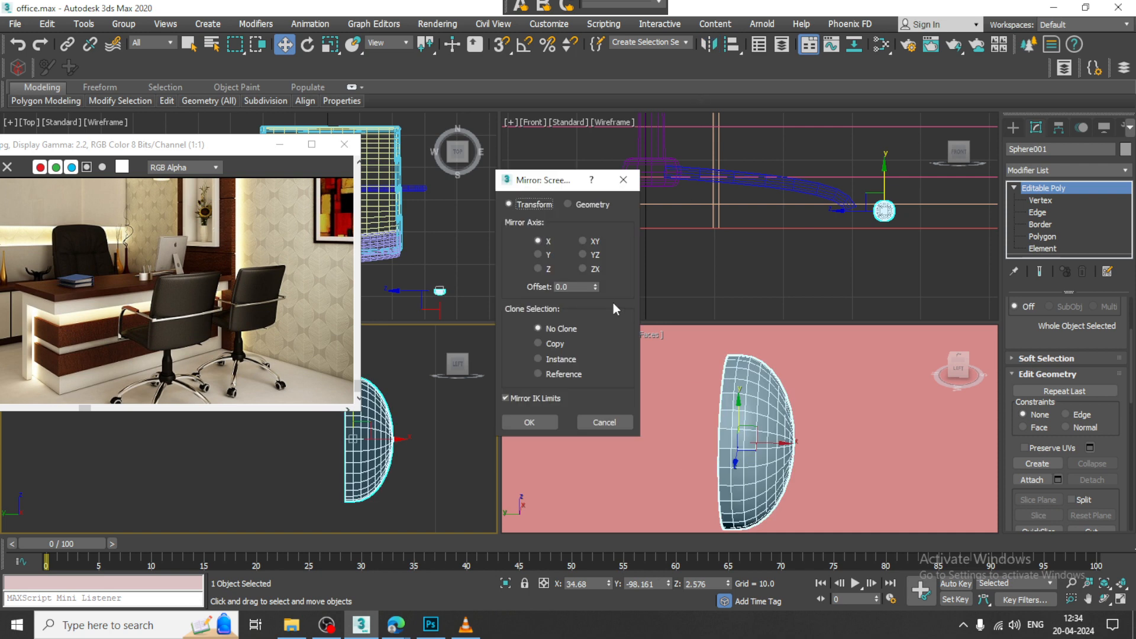
pyautogui.click(538, 343)
pyautogui.click(531, 423)
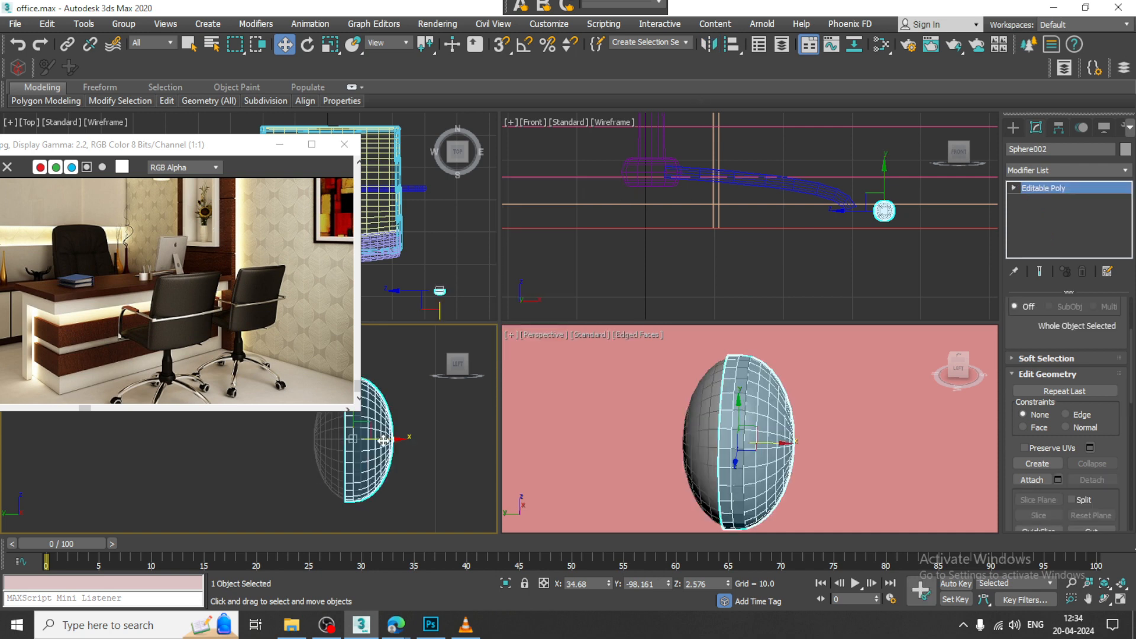
pyautogui.moveTo(384, 436); pyautogui.dragTo(410, 435)
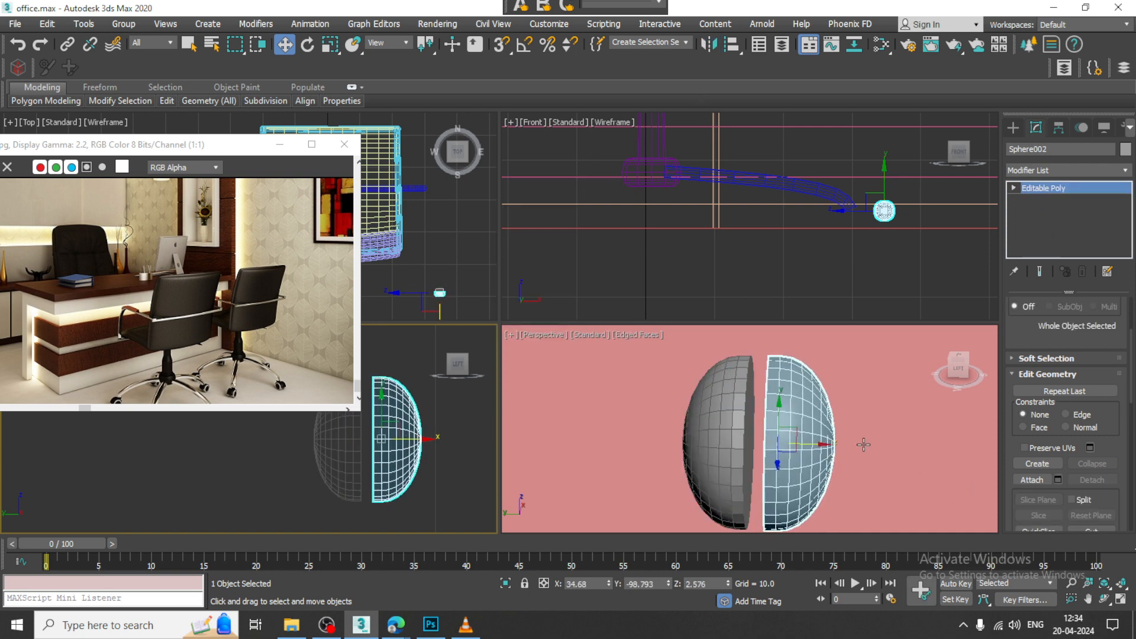
# Step: Attach the original wheel half to the mirrored copy to make one object
pyautogui.keyDown('alt'); pyautogui.moveTo(863, 444); pyautogui.dragTo(862, 401, button='middle'); pyautogui.keyUp('alt')
pyautogui.hotkey('alt', 'w')
pyautogui.click(1037, 479)
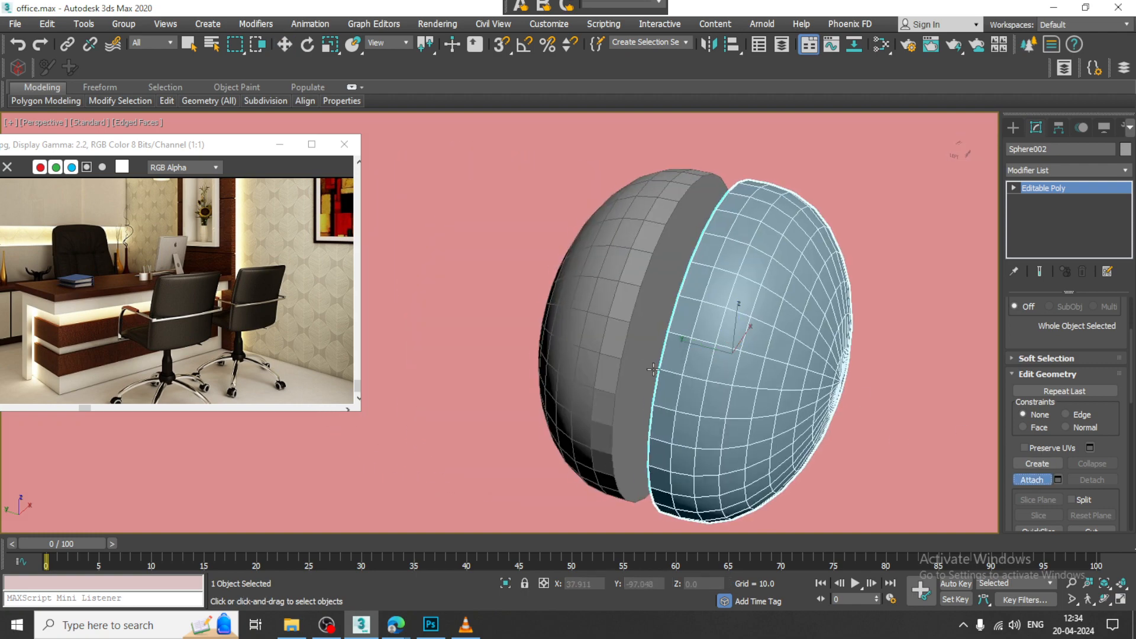
pyautogui.click(630, 320)
pyautogui.rightClick(636, 324)
# Step: Inset the two facing inner polygons of the wheel halves together and bridge them to join the halves
pyautogui.keyDown('alt'); pyautogui.moveTo(635, 324); pyautogui.dragTo(673, 276, button='middle'); pyautogui.keyUp('alt')
pyautogui.press('4')
pyautogui.click(669, 307)
pyautogui.click(763, 294)
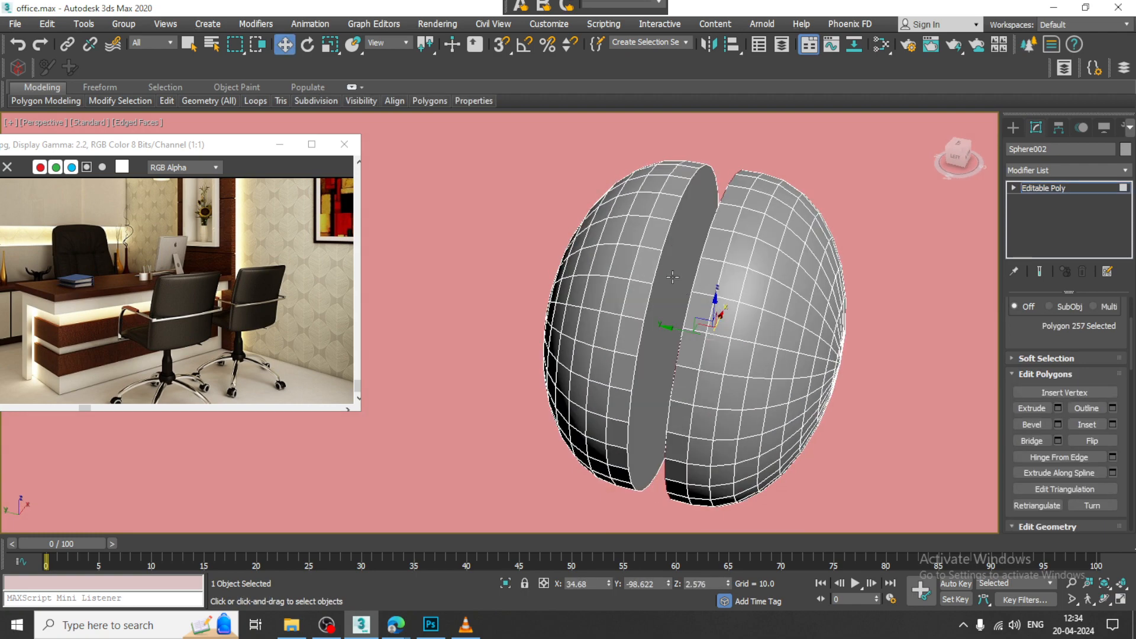
pyautogui.keyDown('ctrl'); pyautogui.click(672, 277); pyautogui.keyUp('ctrl')
pyautogui.click(1113, 424)
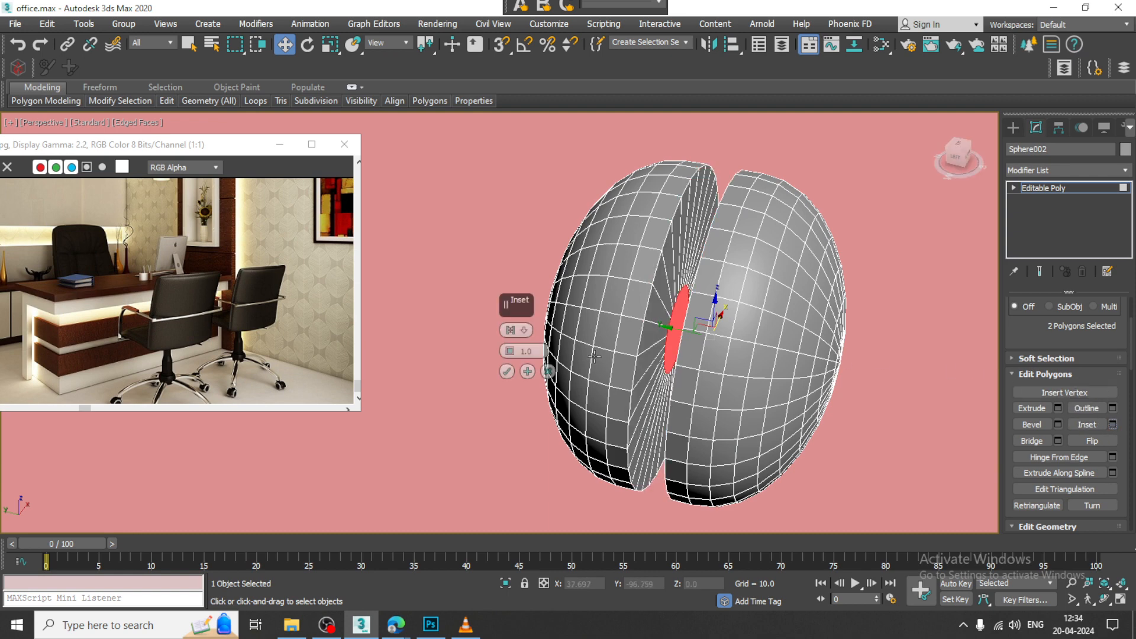
pyautogui.moveTo(508, 346); pyautogui.dragTo(520, 352)
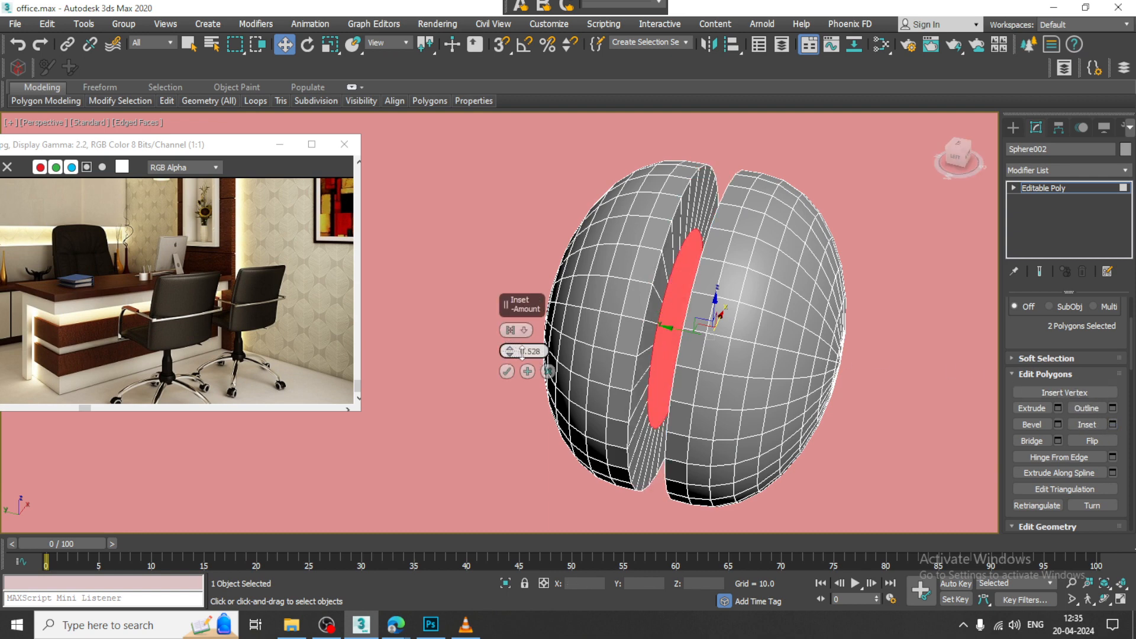
pyautogui.click(1032, 441)
pyautogui.click(1087, 187)
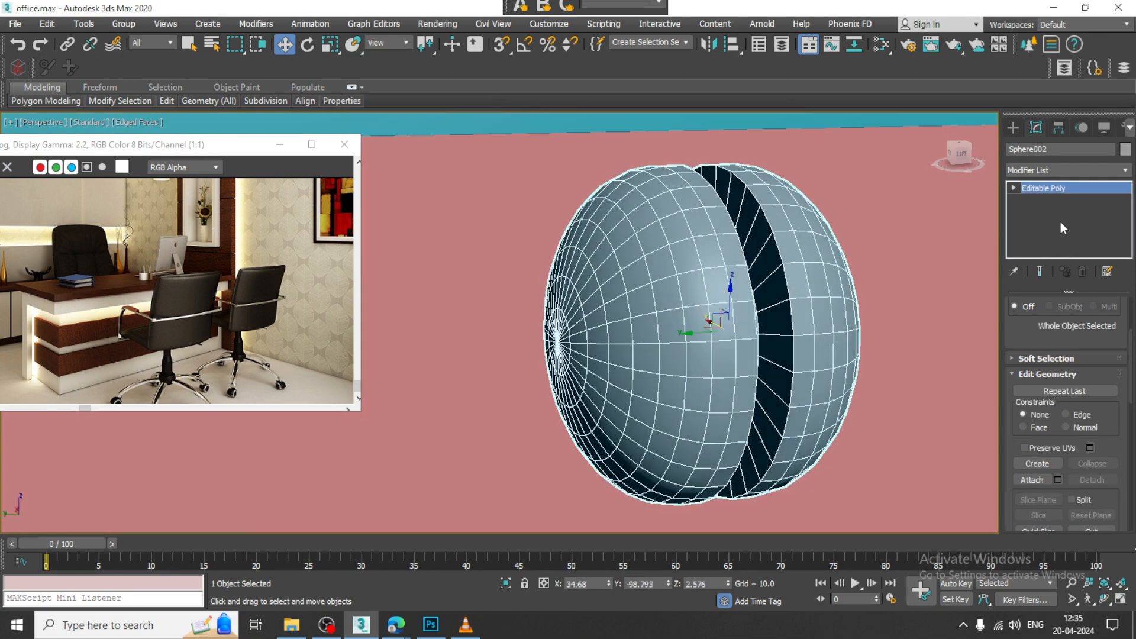
# Step: Draw an arc spline in the Front view around the upper half of the wheel, slightly outside its outline
pyautogui.hotkey('alt', 'w')
pyautogui.hotkey('alt', 'w')
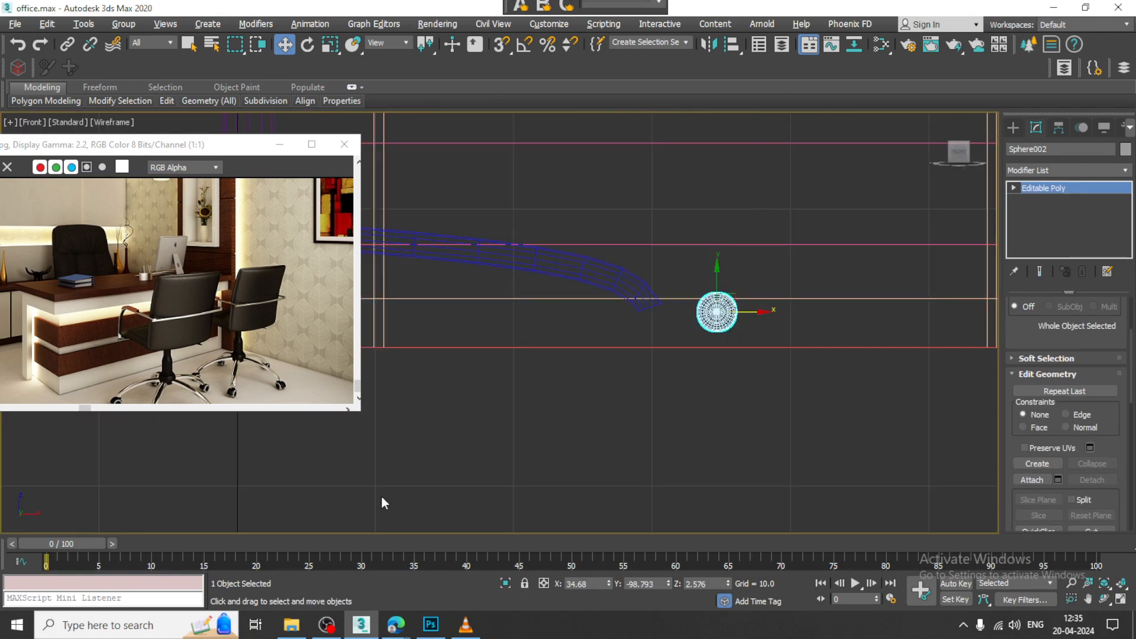
pyautogui.hotkey('alt', 'w')
pyautogui.hotkey('alt', 'w')
pyautogui.press('z')
pyautogui.scroll(-3, 758, 261)
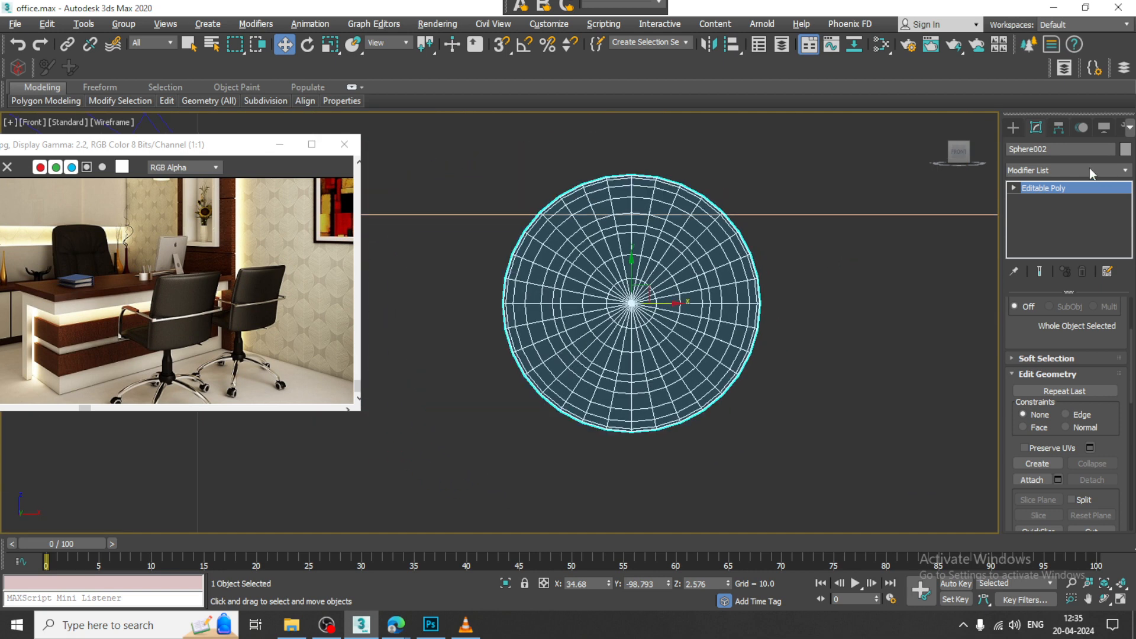
pyautogui.click(1012, 129)
pyautogui.click(1029, 148)
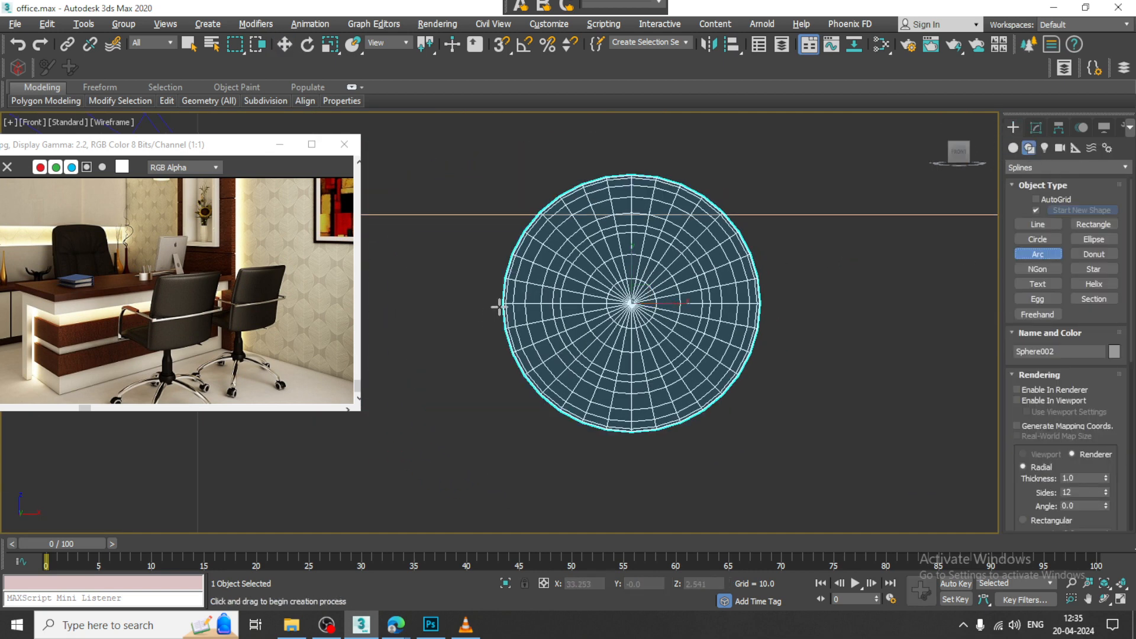
pyautogui.moveTo(495, 303); pyautogui.dragTo(512, 304)
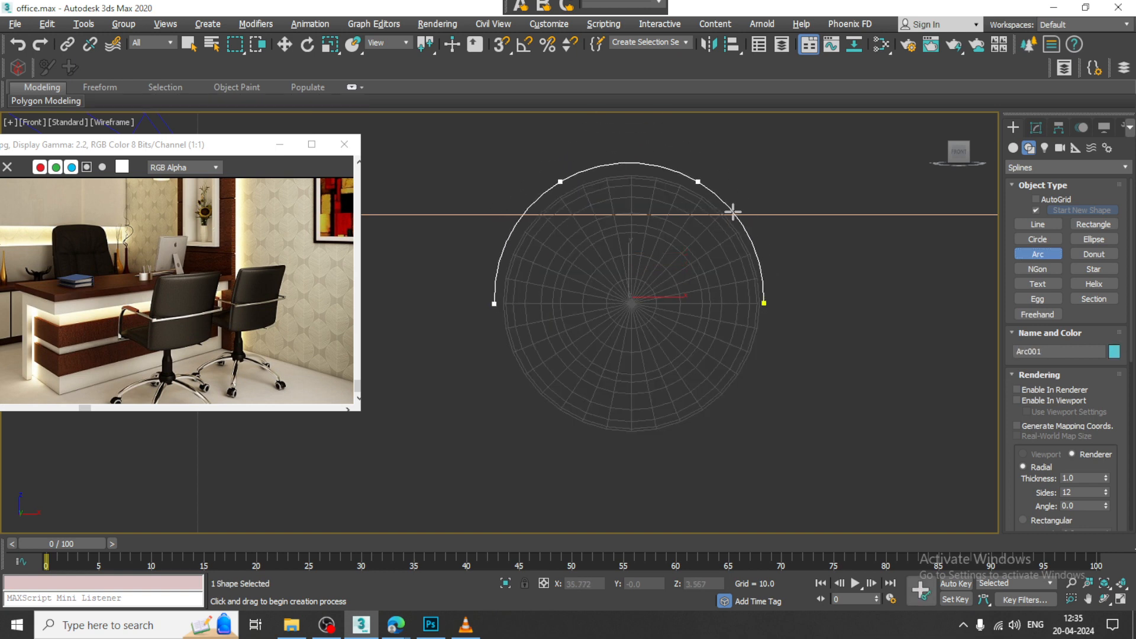
pyautogui.press('w')
# Step: Move the arc along Y in the Perspective view so it sits over the middle of the wheel
pyautogui.hotkey('alt', 'w')
pyautogui.middleClick(818, 376)
pyautogui.hotkey('alt', 'w')
pyautogui.scroll(-12, 819, 376)
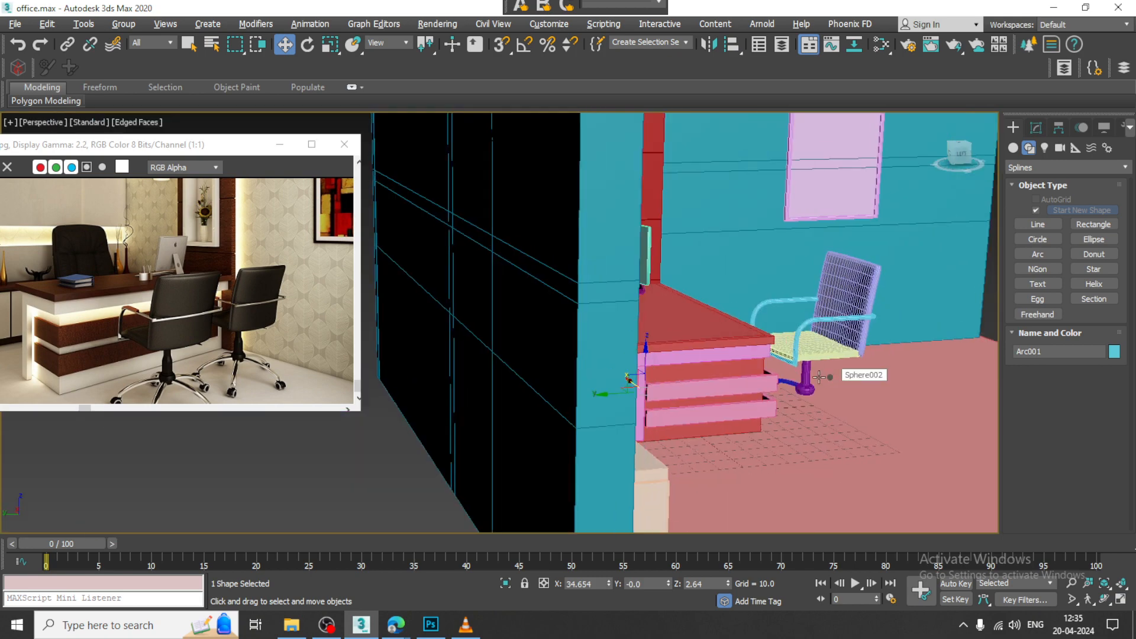
pyautogui.scroll(5, 819, 376)
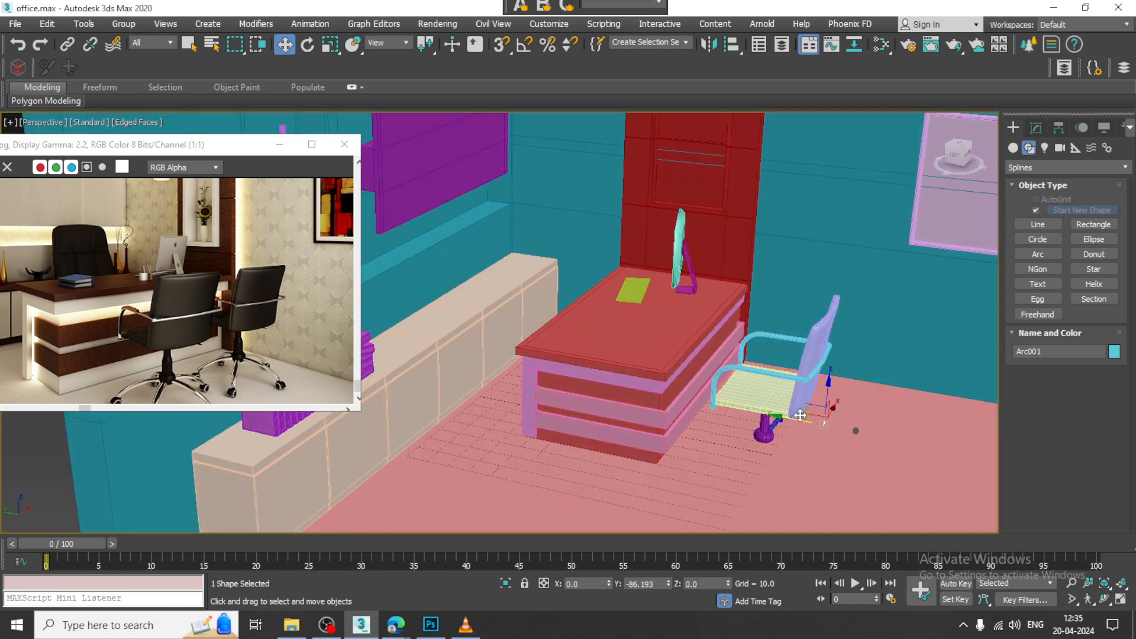
pyautogui.press('z')
pyautogui.keyDown('alt'); pyautogui.moveTo(817, 416); pyautogui.dragTo(763, 376, button='middle'); pyautogui.keyUp('alt')
pyautogui.scroll(-6, 763, 376)
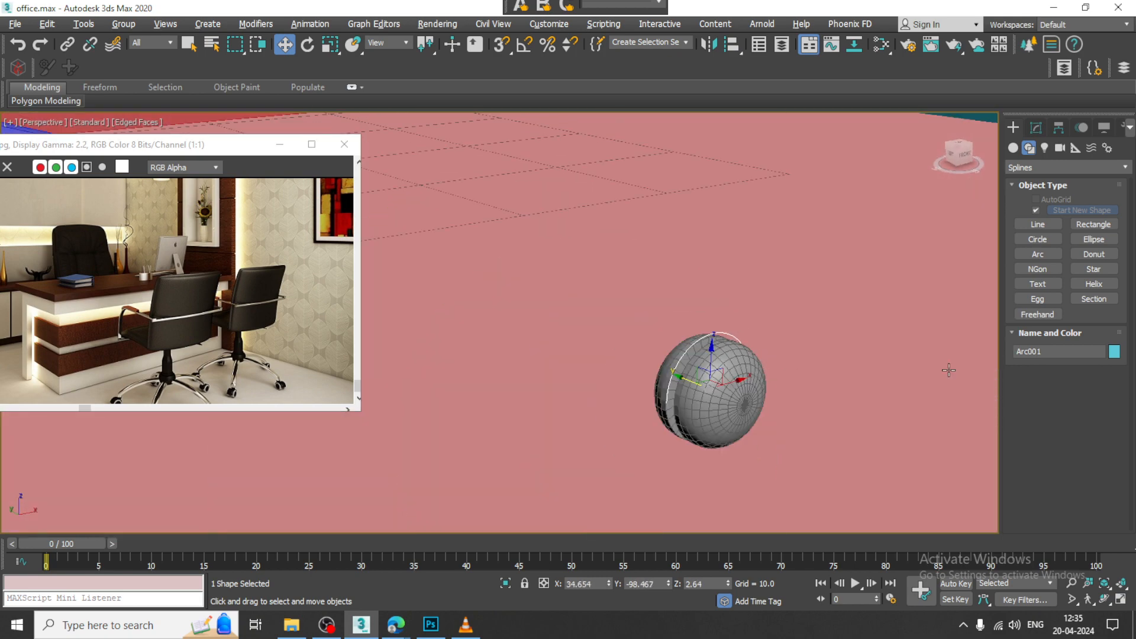
# Step: Show the arc as viewport geometry with a rectangular cross-section and reduce its length to form a guard over the wheel
pyautogui.click(1035, 127)
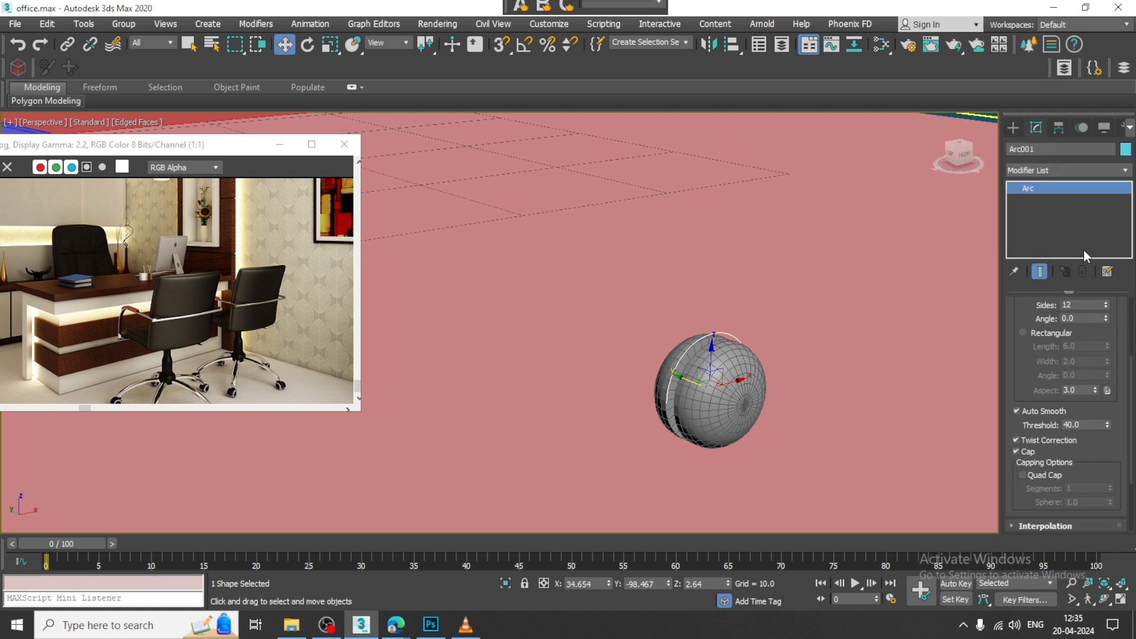
pyautogui.scroll(3, 1039, 377)
pyautogui.click(1031, 331)
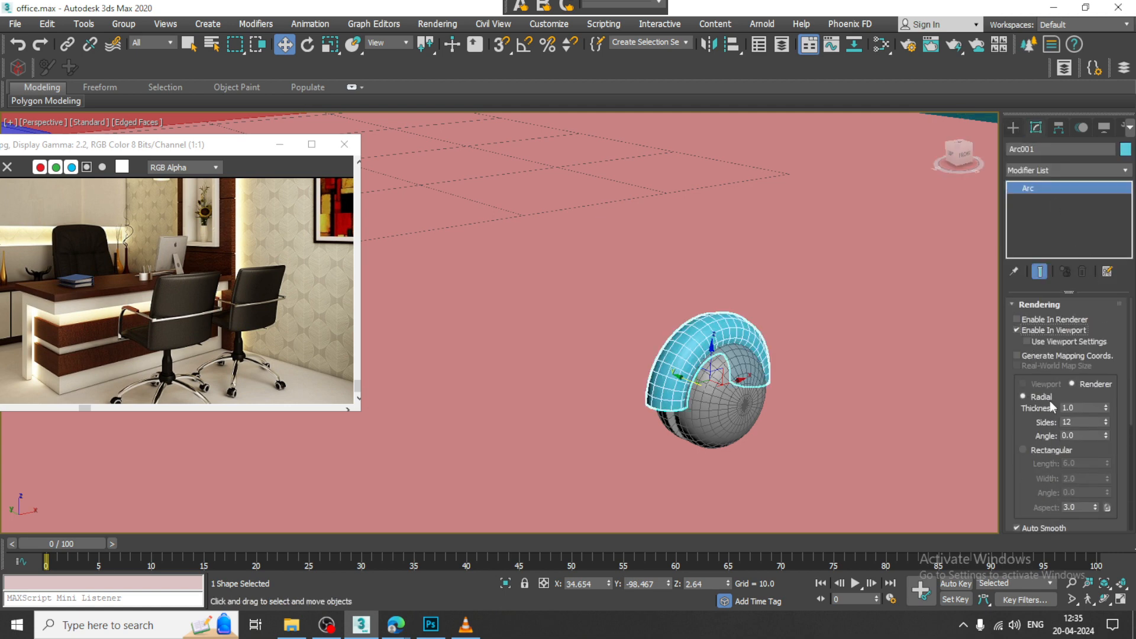
pyautogui.click(1038, 451)
pyautogui.moveTo(1107, 467); pyautogui.dragTo(1118, 544)
pyautogui.keyDown('alt'); pyautogui.moveTo(760, 347); pyautogui.dragTo(734, 373, button='middle'); pyautogui.keyUp('alt')
# Step: Select the wheel and guard together and move them onto the end of the chair leg in the Top view
pyautogui.keyDown('ctrl'); pyautogui.click(744, 389); pyautogui.keyUp('ctrl')
pyautogui.scroll(-7, 738, 377)
pyautogui.keyDown('alt'); pyautogui.moveTo(534, 365); pyautogui.dragTo(400, 235, button='middle'); pyautogui.keyUp('alt')
pyautogui.hotkey('alt', 'w')
pyautogui.middleClick(406, 237)
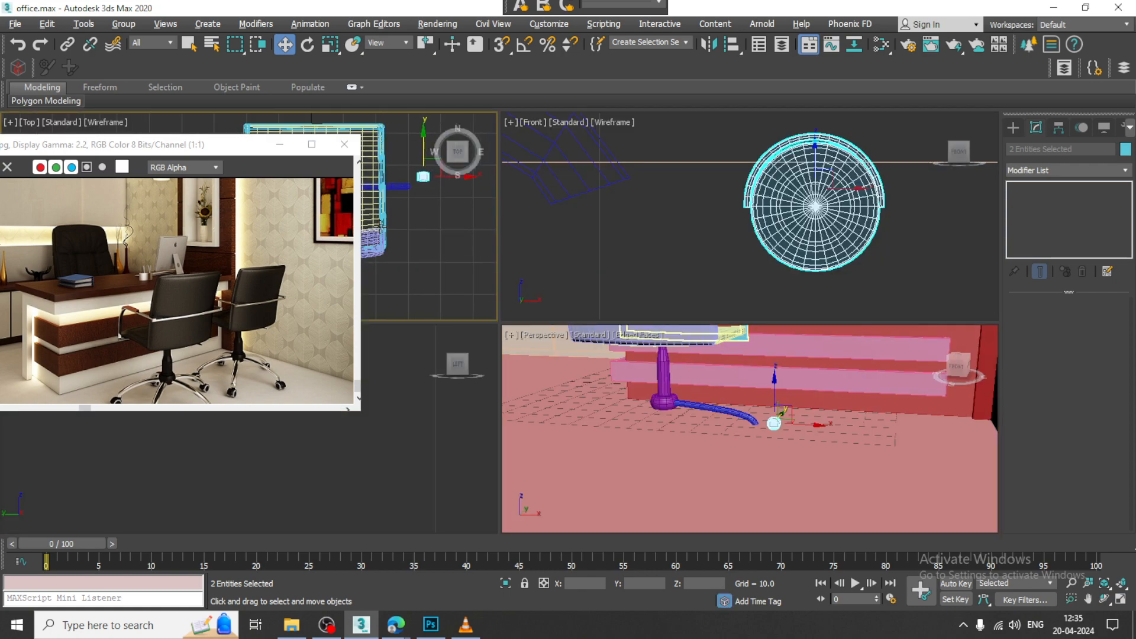
pyautogui.hotkey('alt', 'w')
pyautogui.press('z')
pyautogui.scroll(-8, 692, 294)
pyautogui.moveTo(691, 267); pyautogui.dragTo(772, 212, button='middle')
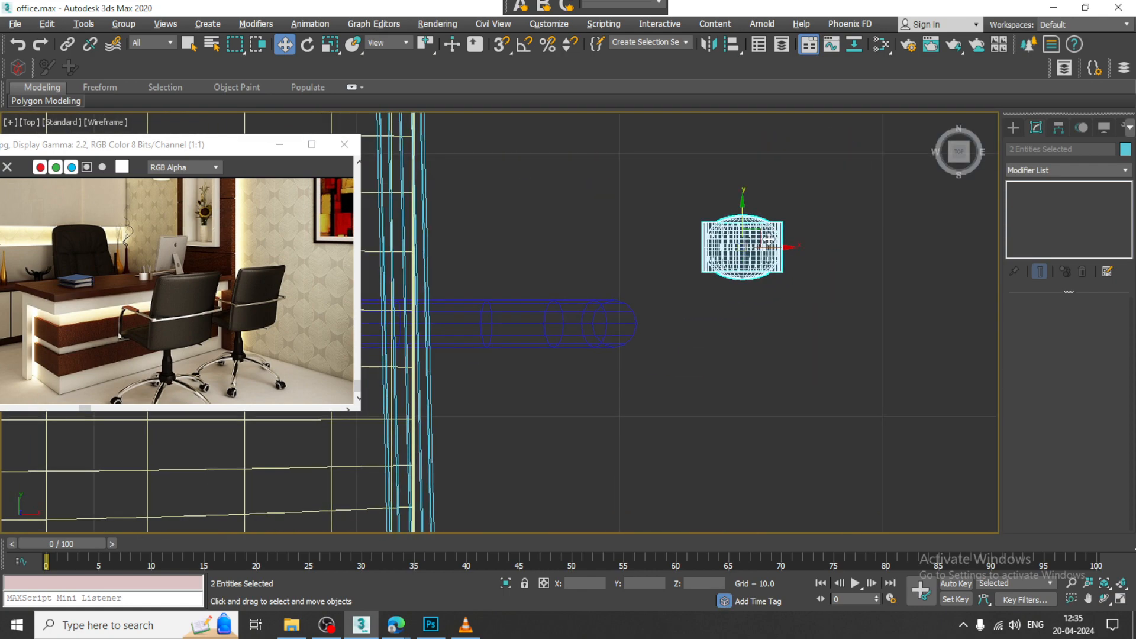
pyautogui.moveTo(763, 235); pyautogui.dragTo(620, 326)
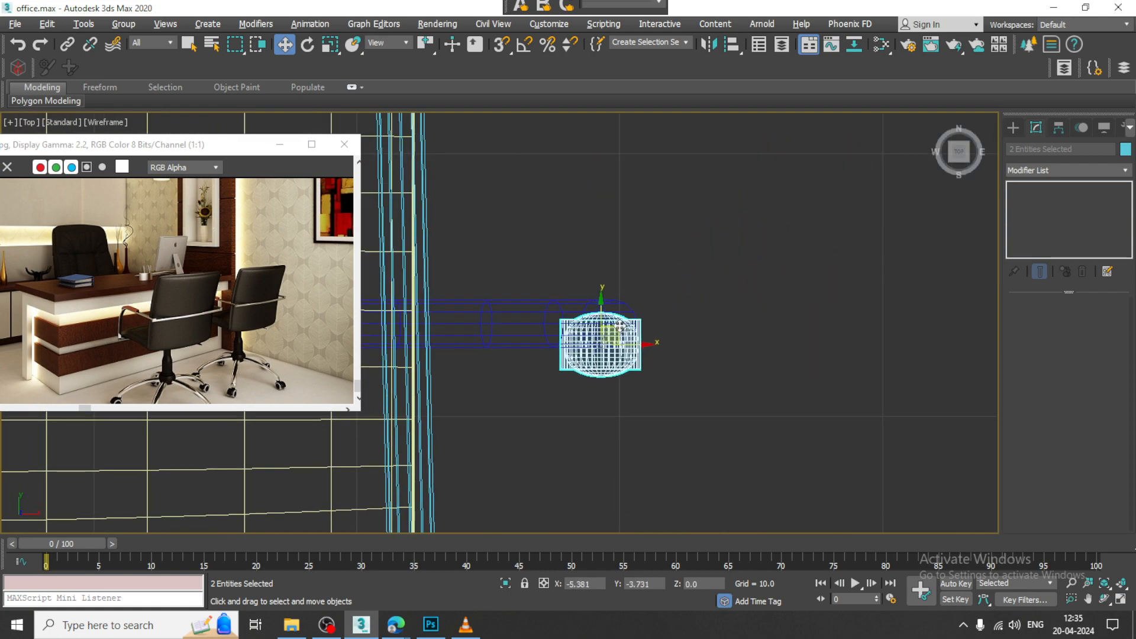
# Step: Fine-tune the position of the wheel and guard in the Perspective view so they sit under the leg's tip
pyautogui.hotkey('alt', 'w')
pyautogui.middleClick(784, 380)
pyautogui.press('z')
pyautogui.hotkey('alt', 'w')
pyautogui.scroll(-7, 817, 374)
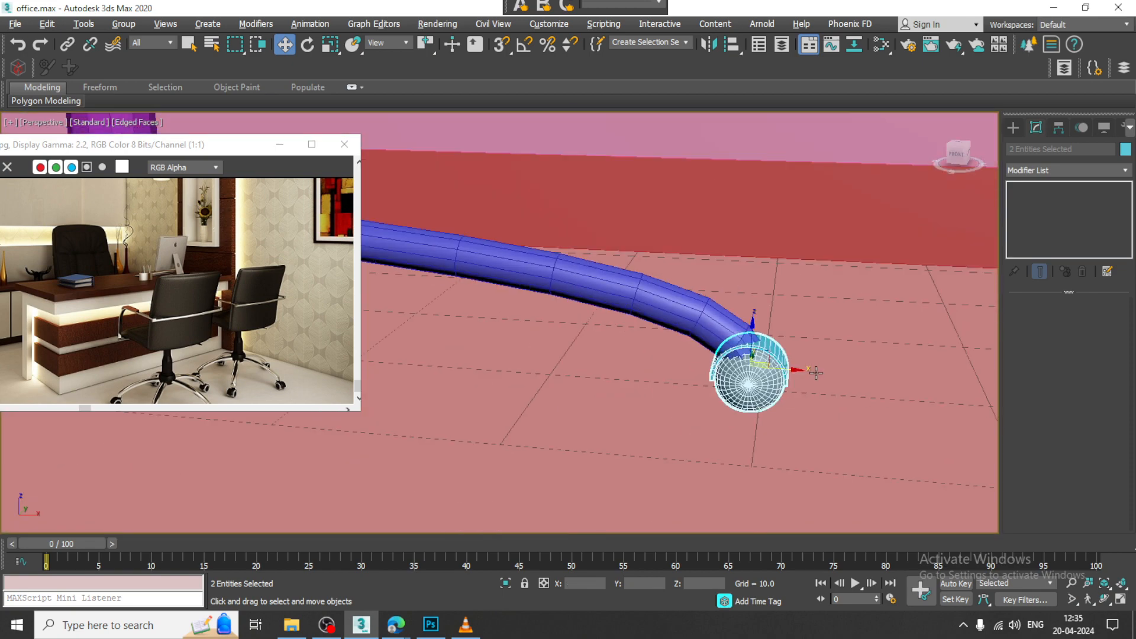
pyautogui.keyDown('alt'); pyautogui.moveTo(816, 373); pyautogui.dragTo(836, 366, button='middle'); pyautogui.keyUp('alt')
pyautogui.moveTo(754, 332); pyautogui.dragTo(788, 347)
pyautogui.keyDown('alt'); pyautogui.moveTo(788, 347); pyautogui.dragTo(788, 412, button='middle'); pyautogui.keyUp('alt')
pyautogui.moveTo(780, 405); pyautogui.dragTo(800, 399)
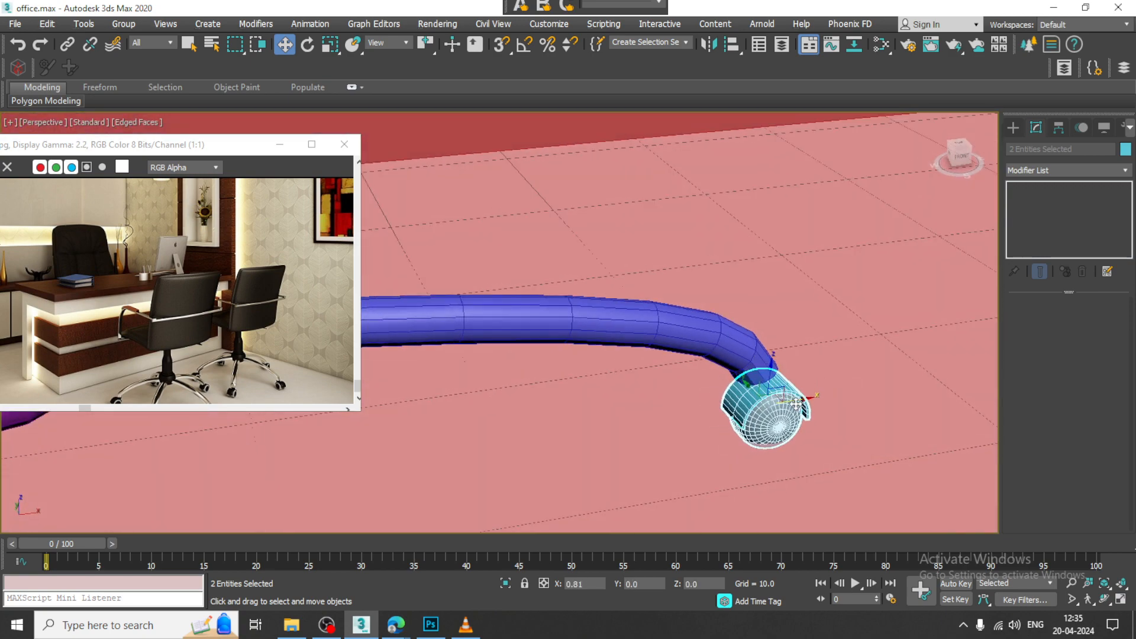
# Step: Raise the curved chair leg slightly above the wheel guard
pyautogui.keyDown('alt'); pyautogui.moveTo(801, 399); pyautogui.dragTo(776, 371, button='middle'); pyautogui.keyUp('alt')
pyautogui.scroll(-4, 756, 372)
pyautogui.scroll(-4, 847, 360)
pyautogui.scroll(3, 776, 372)
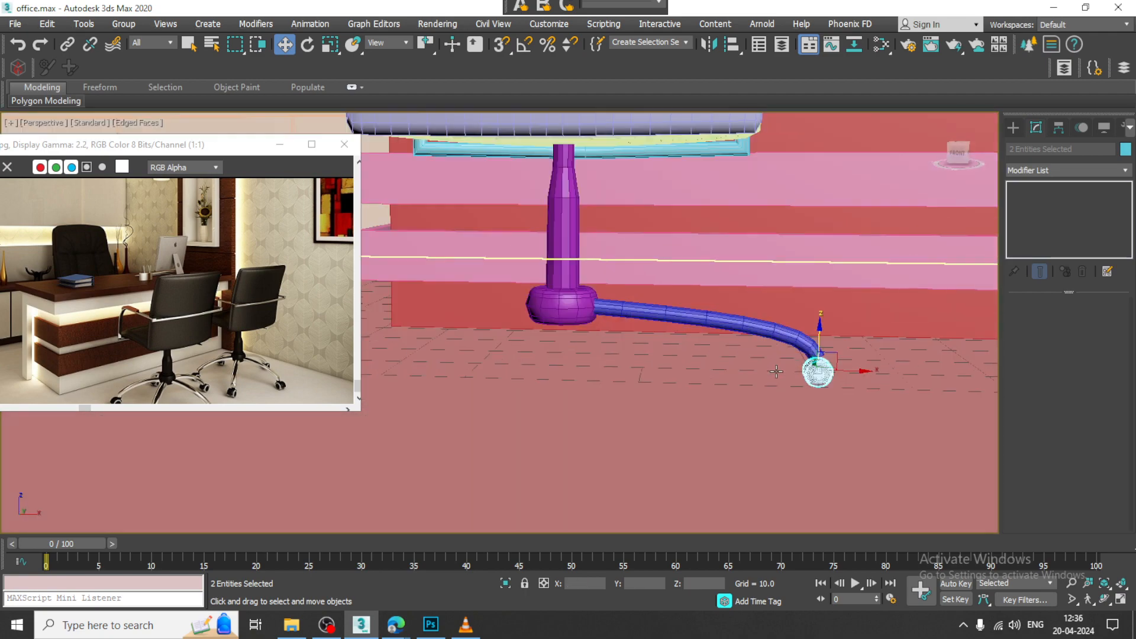
pyautogui.scroll(2, 778, 372)
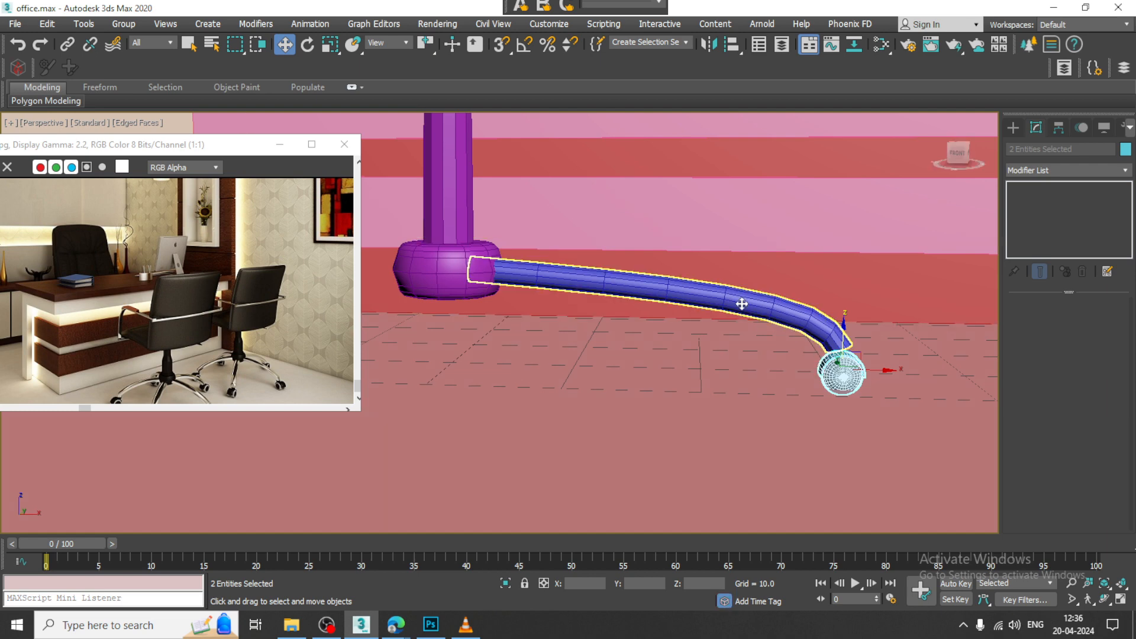
pyautogui.keyDown('ctrl'); pyautogui.click(772, 307); pyautogui.keyUp('ctrl')
pyautogui.moveTo(781, 305); pyautogui.dragTo(781, 301)
# Step: Scale the wheel and its guard up together slightly beneath the leg's tip
pyautogui.moveTo(853, 368)
pyautogui.keyDown('alt'); pyautogui.mouseDown(button='middle')
pyautogui.moveTo(862, 336)
pyautogui.moveTo(854, 364)
pyautogui.mouseUp(button='middle'); pyautogui.keyUp('alt')
pyautogui.click(853, 365)
pyautogui.scroll(3, 846, 355)
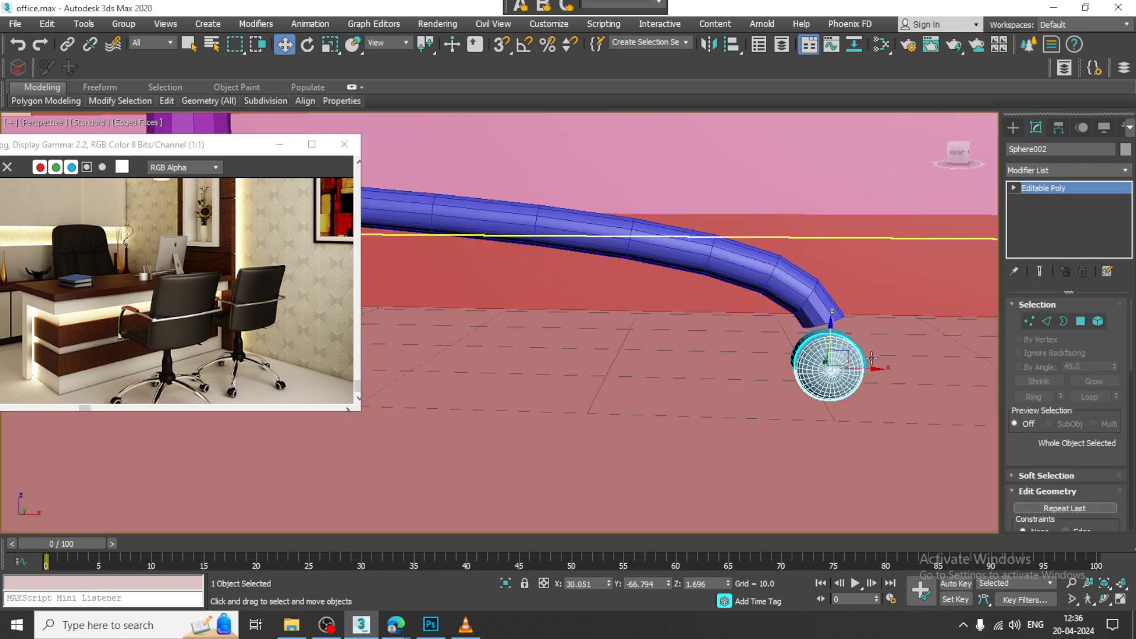
pyautogui.keyDown('ctrl'); pyautogui.click(838, 337); pyautogui.keyUp('ctrl')
pyautogui.press('e')
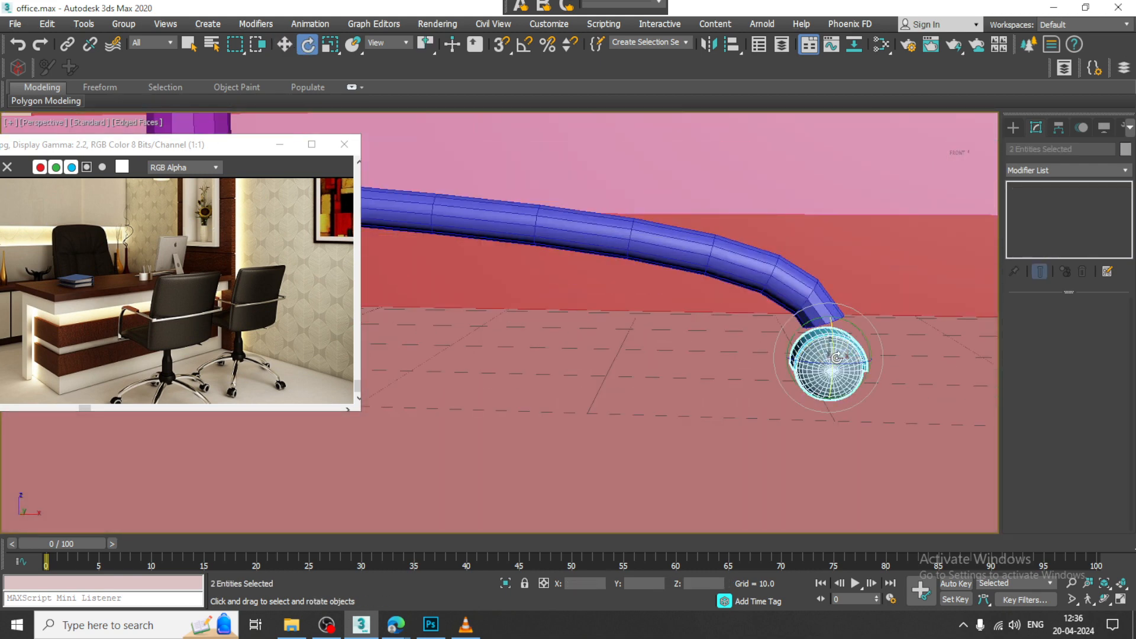
pyautogui.press('r')
pyautogui.moveTo(827, 356); pyautogui.dragTo(809, 349)
pyautogui.keyDown('alt'); pyautogui.moveTo(964, 350); pyautogui.dragTo(877, 333, button='middle'); pyautogui.keyUp('alt')
pyautogui.scroll(6, 877, 334)
pyautogui.press('w')
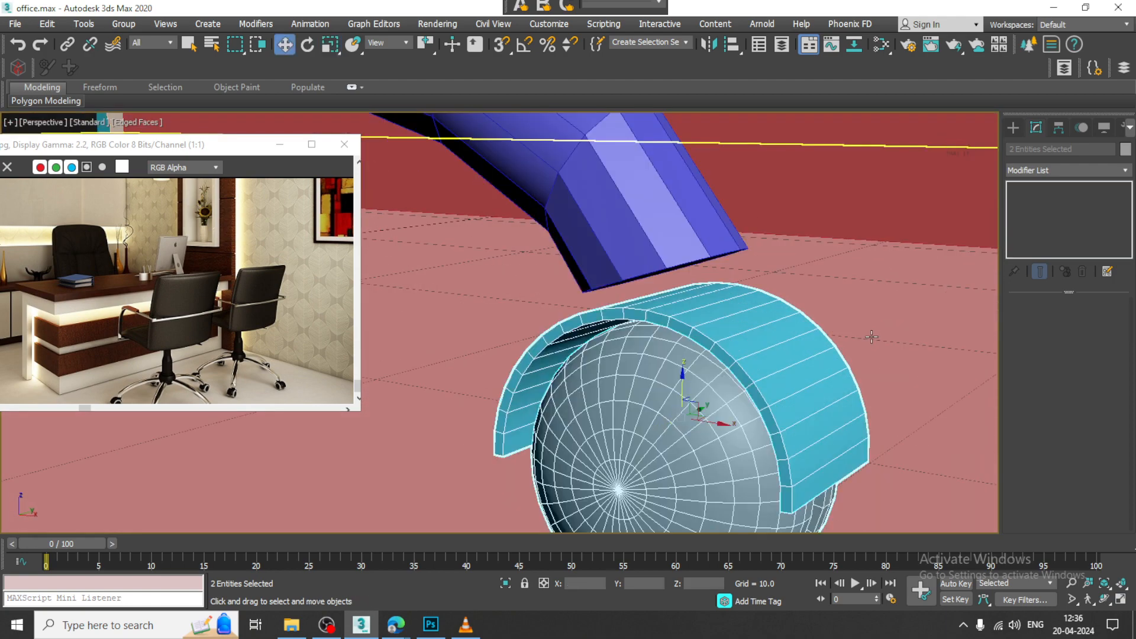
# Step: Inset the end cap polygon at the tip of the leg by 0.41
pyautogui.click(704, 241)
pyautogui.press('3')
pyautogui.keyDown('alt'); pyautogui.moveTo(715, 304); pyautogui.dragTo(585, 185, button='middle'); pyautogui.keyUp('alt')
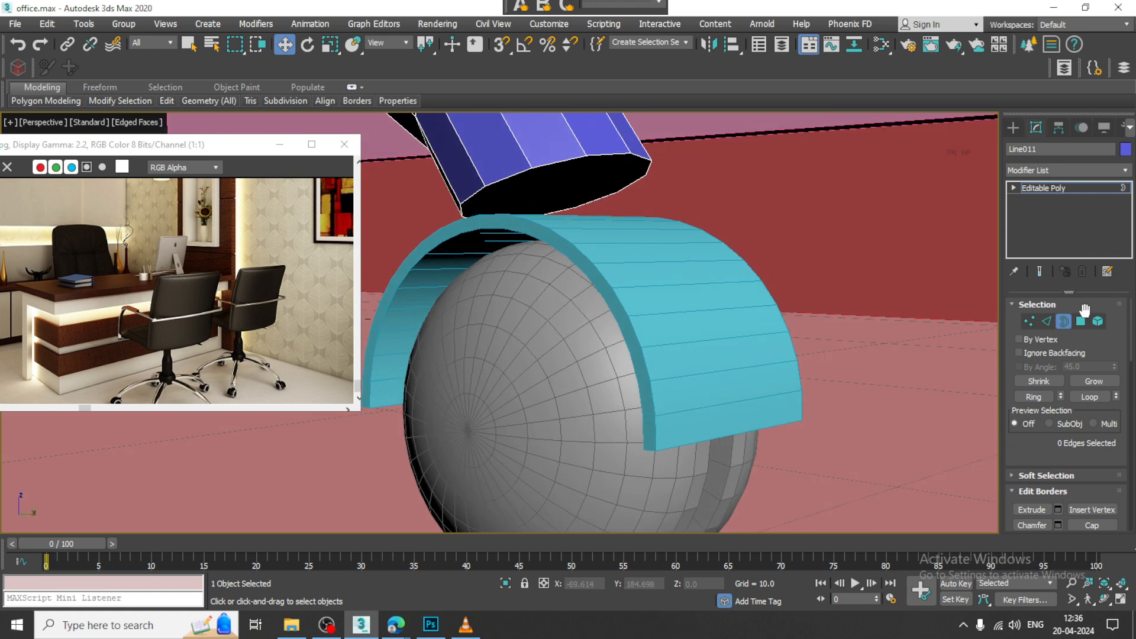
pyautogui.click(1081, 321)
pyautogui.click(588, 191)
pyautogui.scroll(-3, 1041, 438)
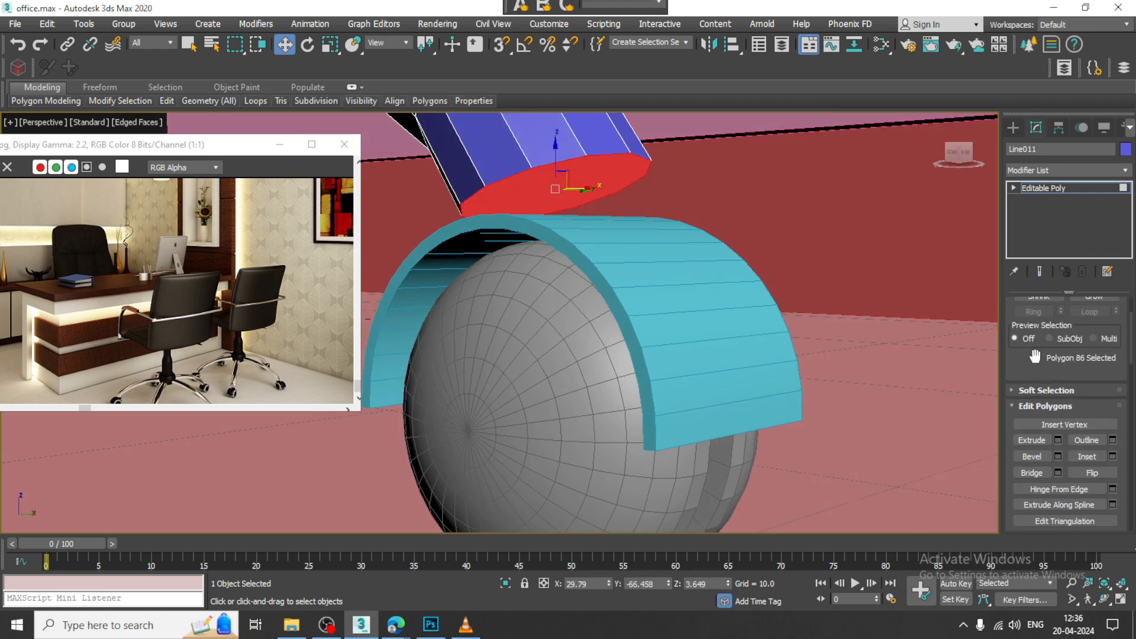
pyautogui.click(1112, 455)
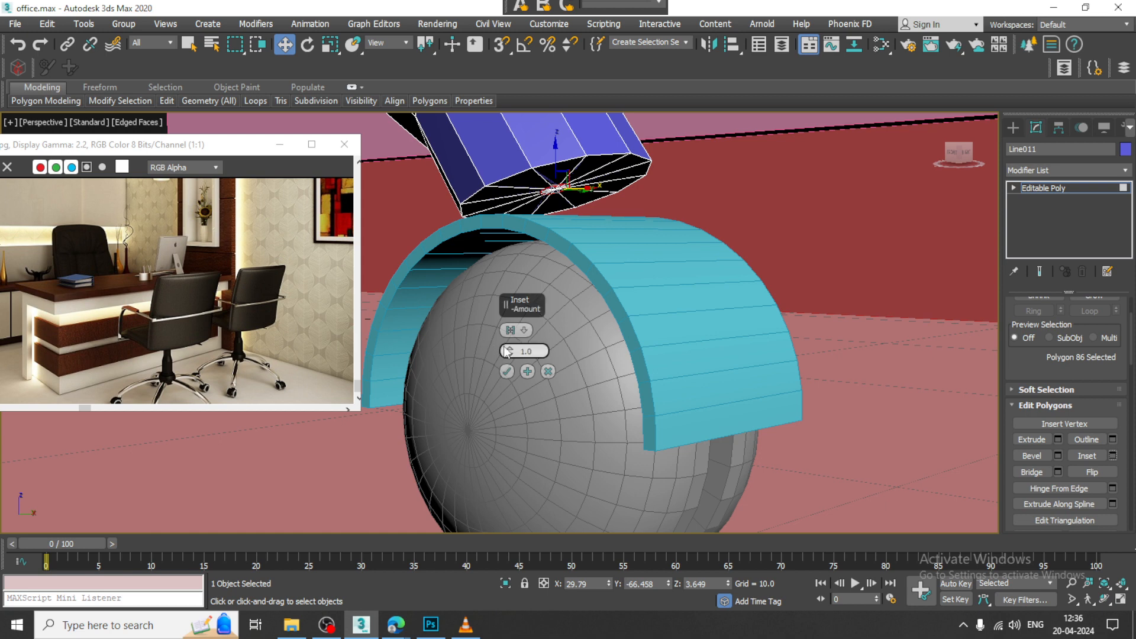
pyautogui.moveTo(511, 346); pyautogui.dragTo(519, 352)
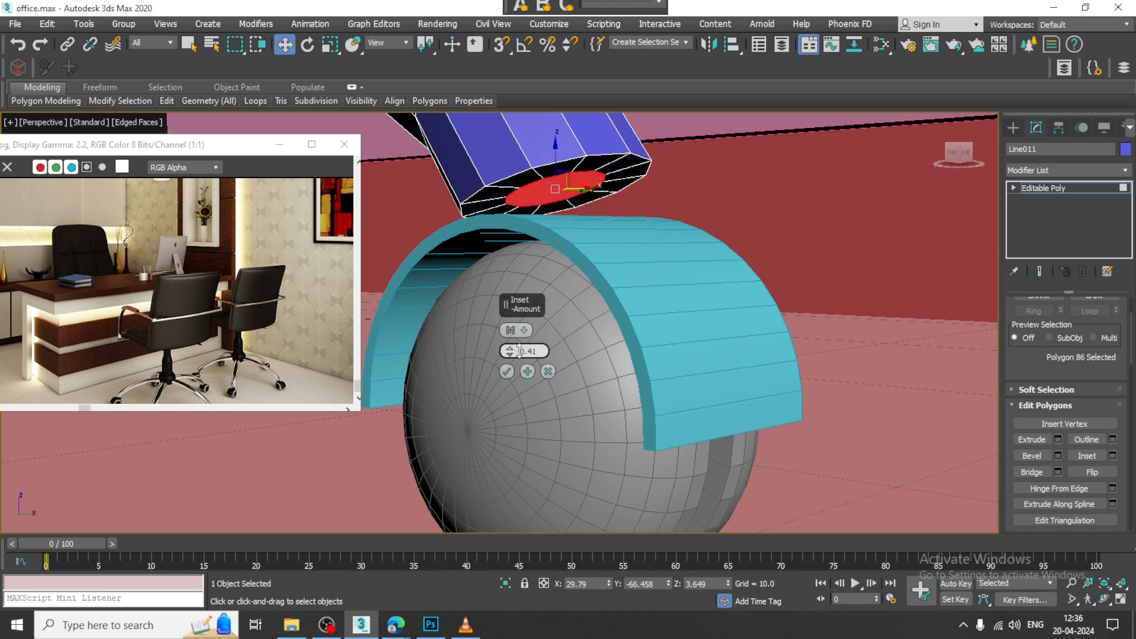
# Step: Extrude the inset polygon at the leg's tip down through the guard as a narrow stem
pyautogui.click(1058, 441)
pyautogui.moveTo(506, 351); pyautogui.dragTo(521, 355)
pyautogui.click(506, 371)
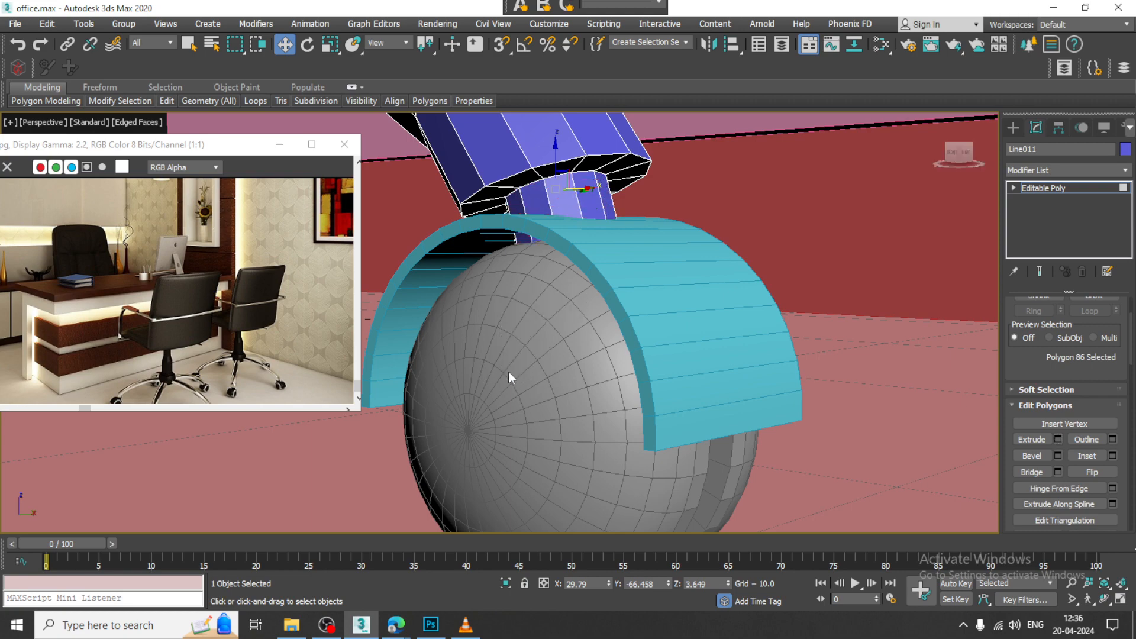
pyautogui.click(1043, 187)
# Step: Select the leg, wheel and guard and combine them into one group
pyautogui.scroll(-8, 675, 244)
pyautogui.keyDown('alt'); pyautogui.moveTo(675, 243); pyautogui.dragTo(763, 270, button='middle'); pyautogui.keyUp('alt')
pyautogui.keyDown('ctrl'); pyautogui.click(714, 236); pyautogui.keyUp('ctrl')
pyautogui.keyDown('ctrl'); pyautogui.click(707, 251); pyautogui.keyUp('ctrl')
pyautogui.scroll(-5, 707, 251)
pyautogui.scroll(-4, 733, 264)
pyautogui.scroll(-3, 733, 265)
pyautogui.scroll(5, 764, 270)
pyautogui.hotkey('alt', 'w')
pyautogui.middleClick(449, 203)
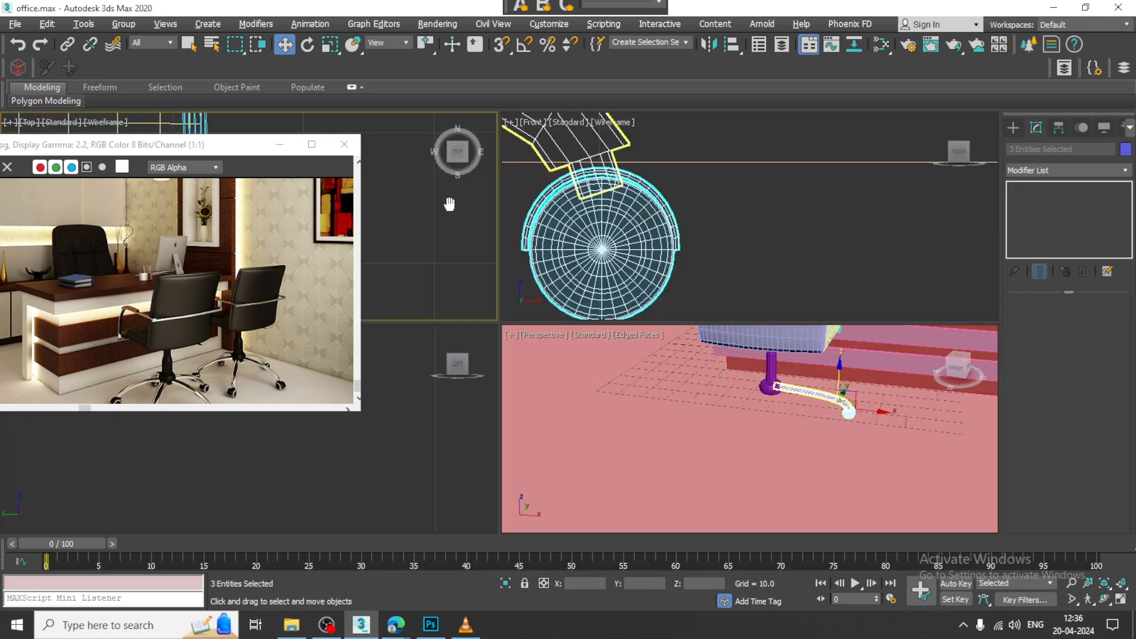
pyautogui.press('z')
pyautogui.hotkey('alt', 'w')
pyautogui.scroll(-6, 712, 249)
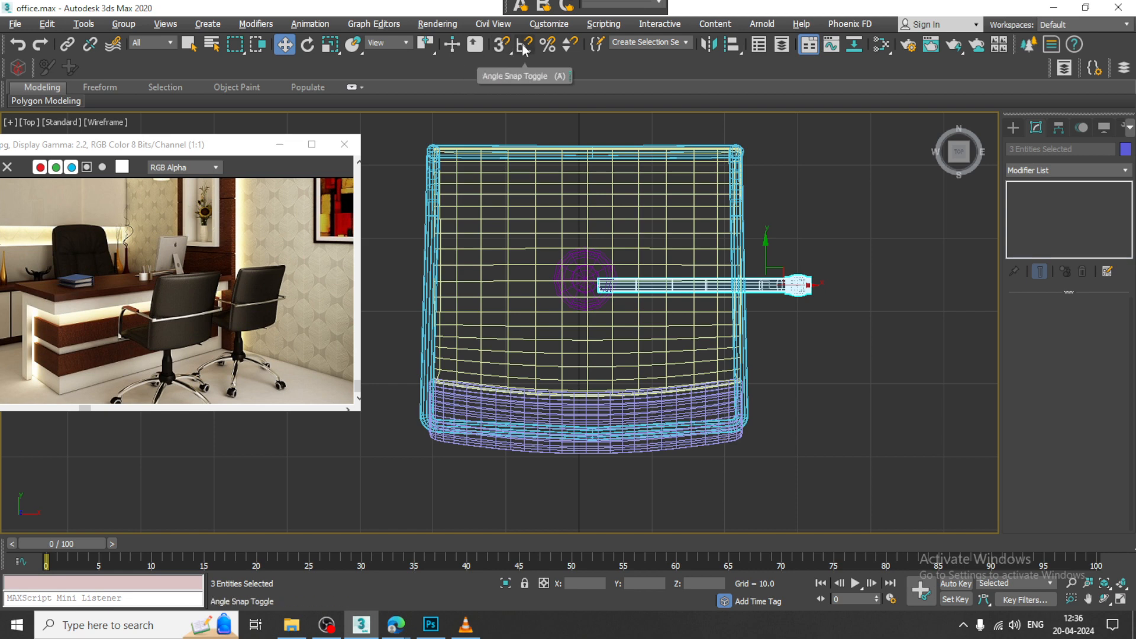
pyautogui.click(124, 24)
pyautogui.click(136, 50)
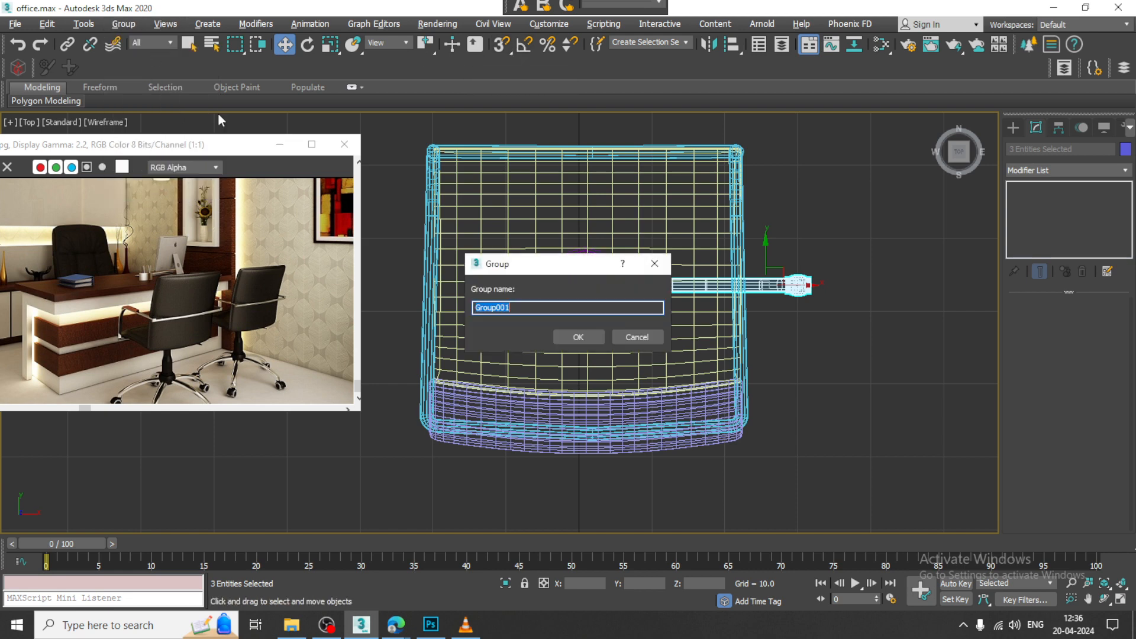
pyautogui.click(578, 337)
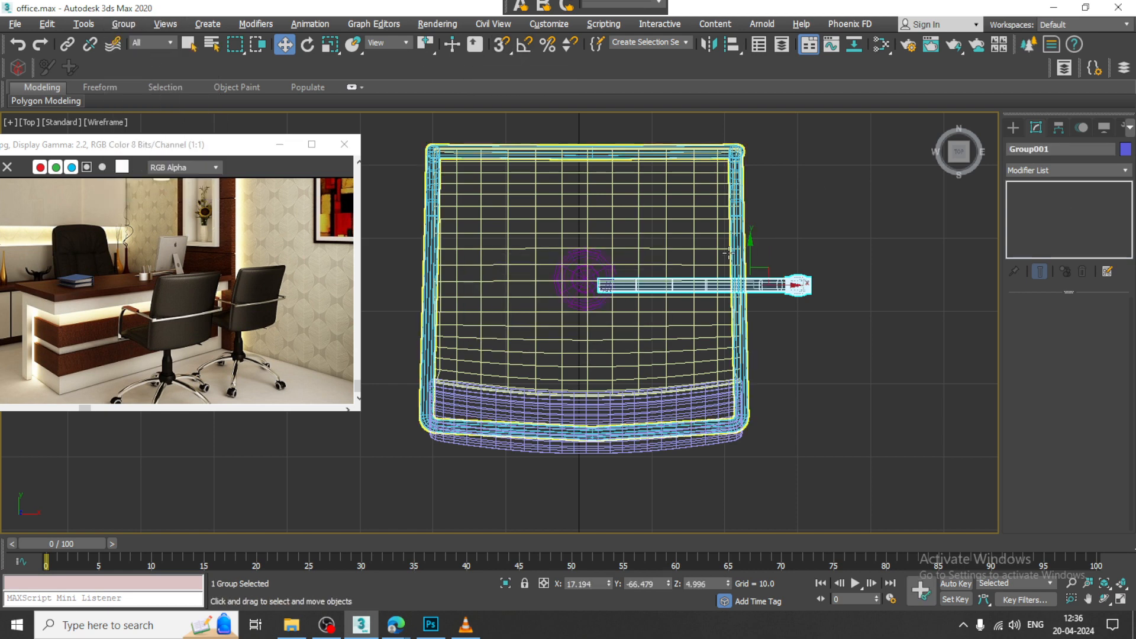
# Step: Nudge the grouped leg into line with the hub in the Top view and move only its pivot to the hub's centre
pyautogui.scroll(2, 678, 261)
pyautogui.moveTo(761, 260); pyautogui.dragTo(756, 253)
pyautogui.click(1058, 127)
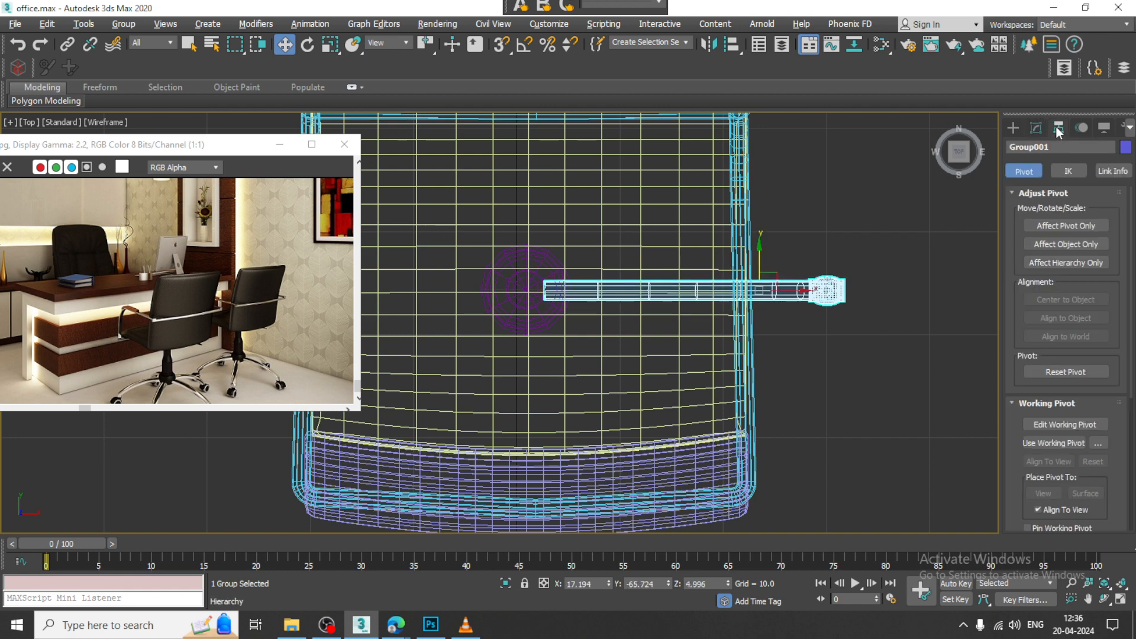
pyautogui.click(1085, 226)
pyautogui.moveTo(732, 294); pyautogui.dragTo(564, 256)
pyautogui.scroll(5, 520, 302)
pyautogui.scroll(3, 521, 302)
pyautogui.scroll(-4, 563, 256)
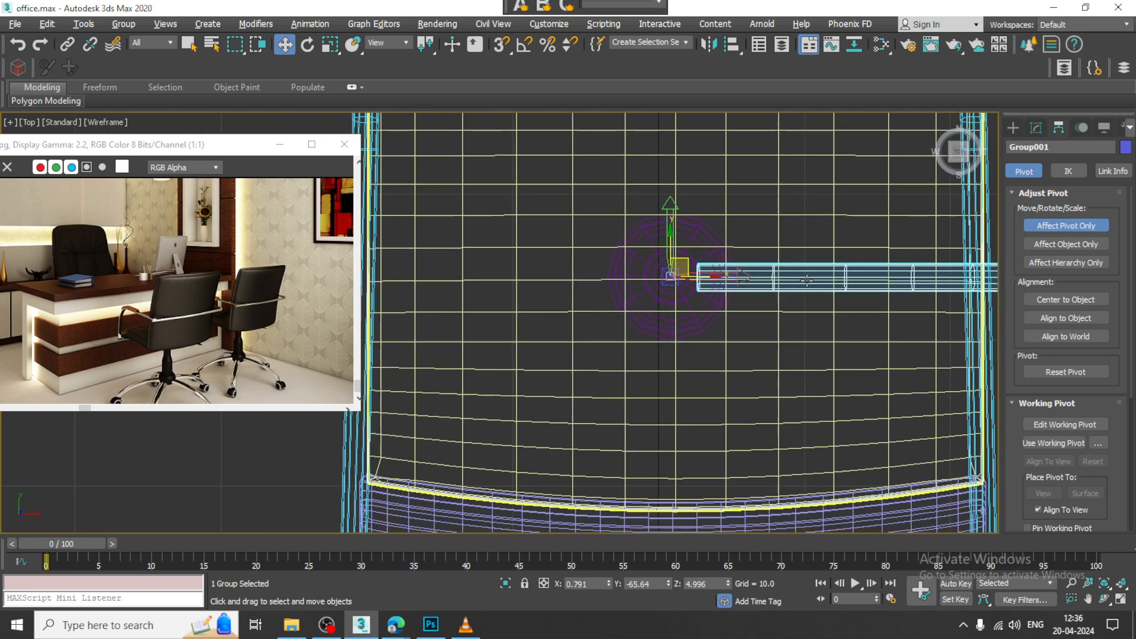
pyautogui.click(1066, 225)
# Step: Set up rotation of the grouped leg with the angle snap enabled at 60 degrees
pyautogui.press('e')
pyautogui.scroll(-2, 661, 317)
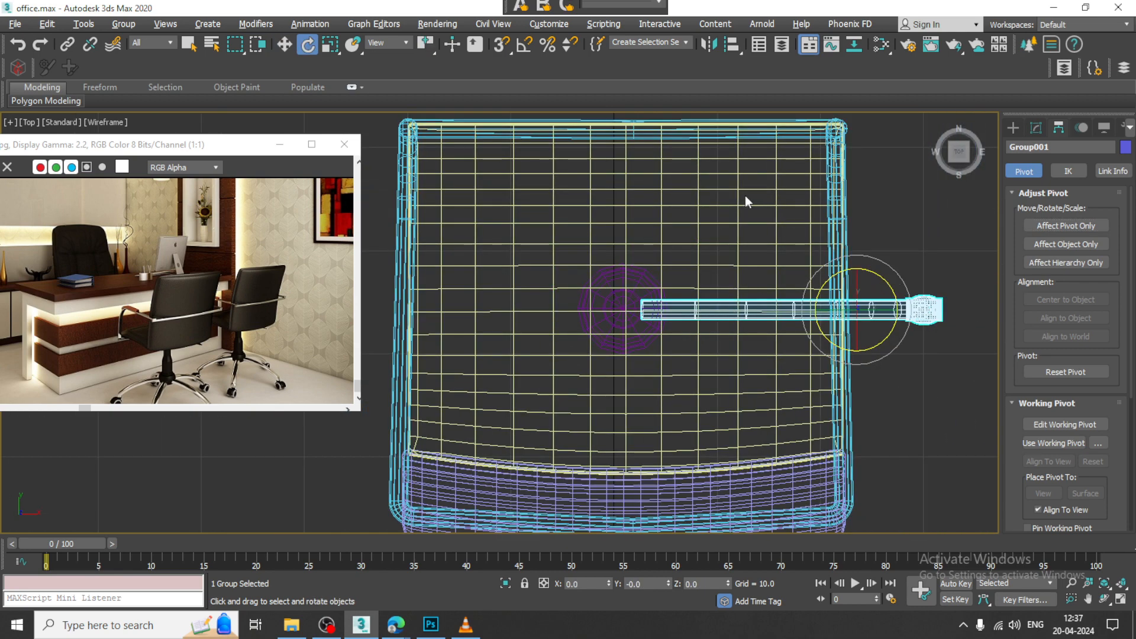
pyautogui.rightClick(523, 49)
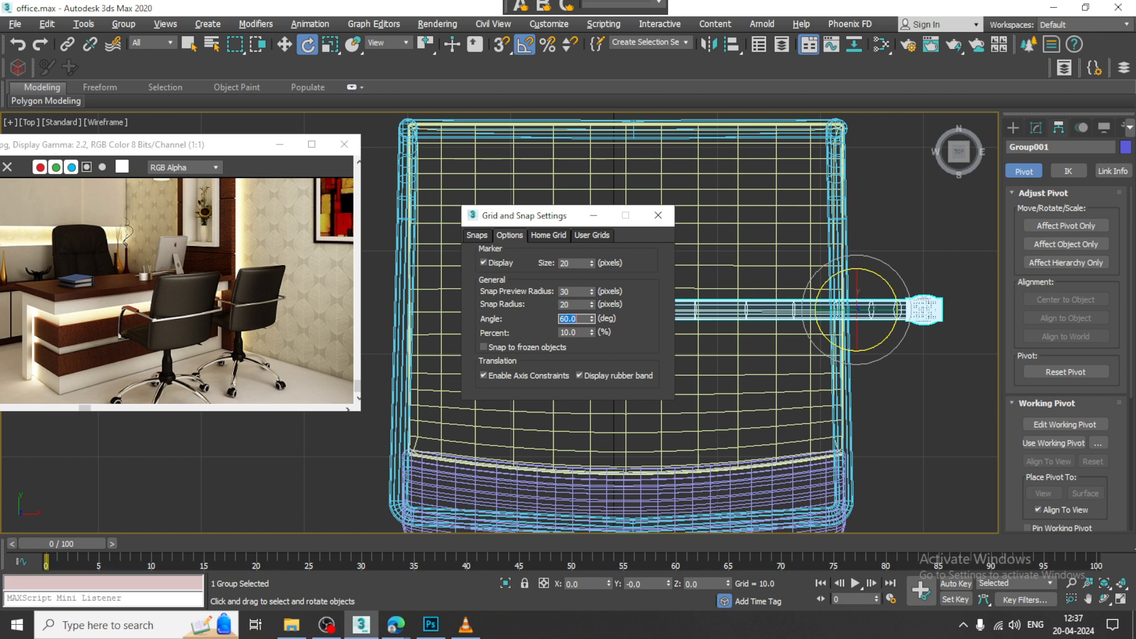
pyautogui.click(658, 215)
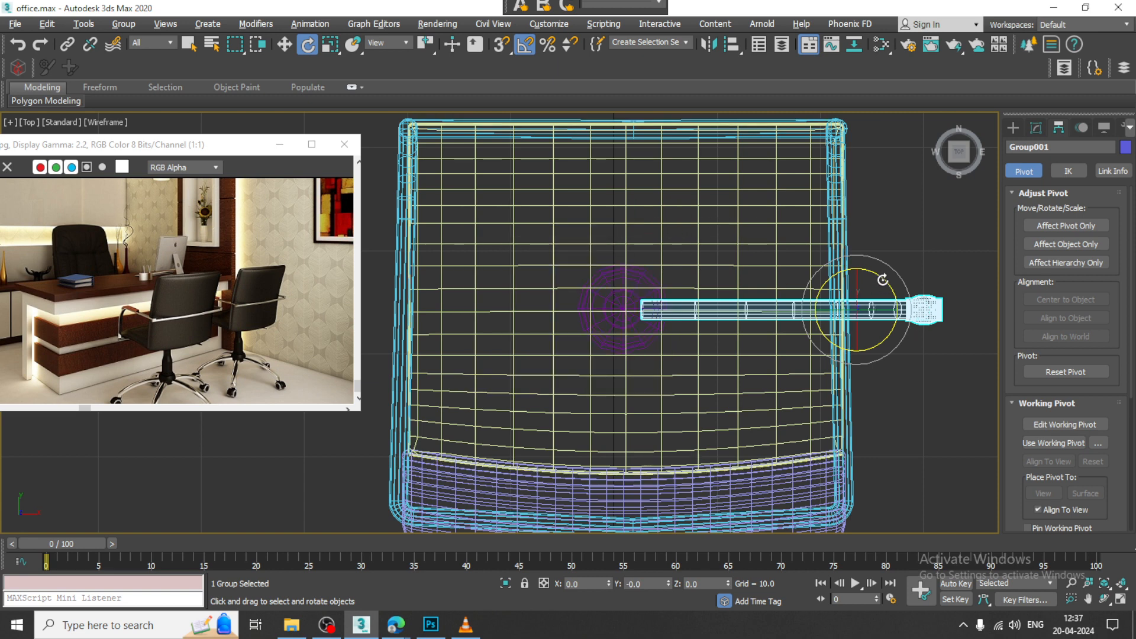
pyautogui.keyDown('shift'); pyautogui.moveTo(882, 279); pyautogui.dragTo(872, 270); pyautogui.keyUp('shift')
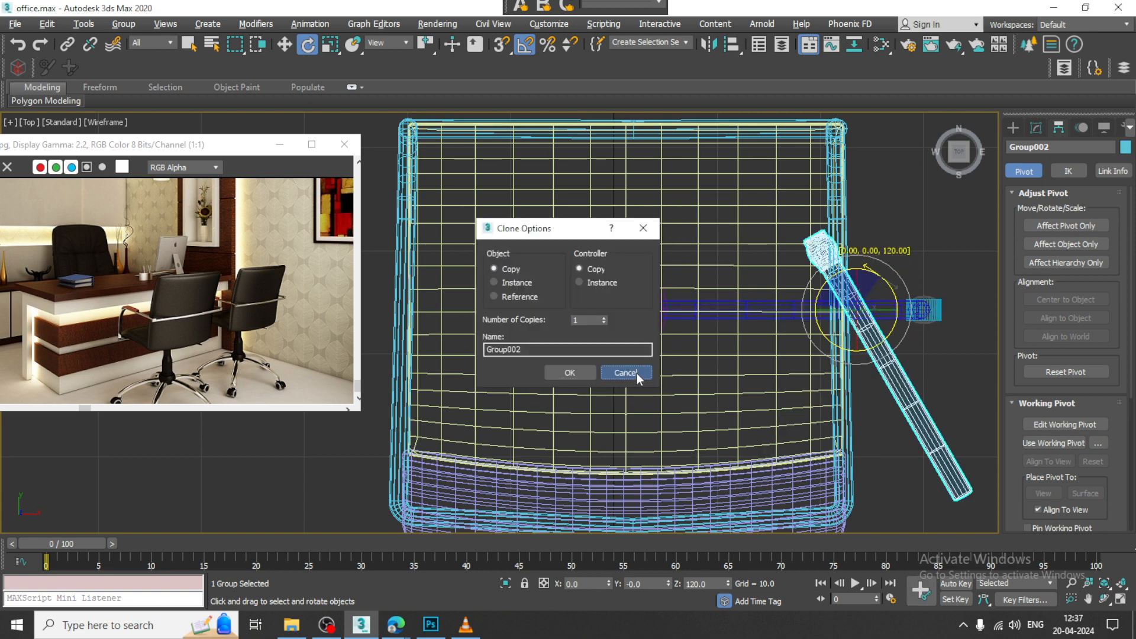
pyautogui.click(626, 372)
pyautogui.click(1072, 231)
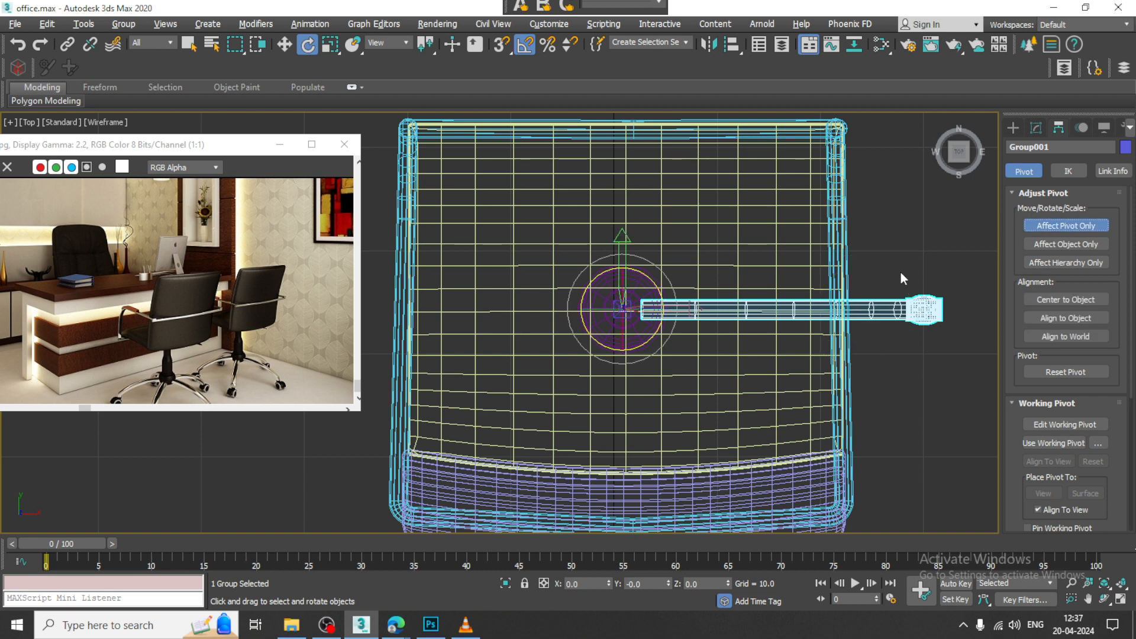
pyautogui.click(1048, 229)
# Step: Copy the grouped leg around the hub in 60-degree rotations, making 5 copies
pyautogui.keyDown('shift'); pyautogui.moveTo(663, 298); pyautogui.dragTo(686, 314); pyautogui.keyUp('shift')
pyautogui.click(604, 317)
pyautogui.click(604, 318)
pyautogui.click(604, 318)
pyautogui.click(604, 318)
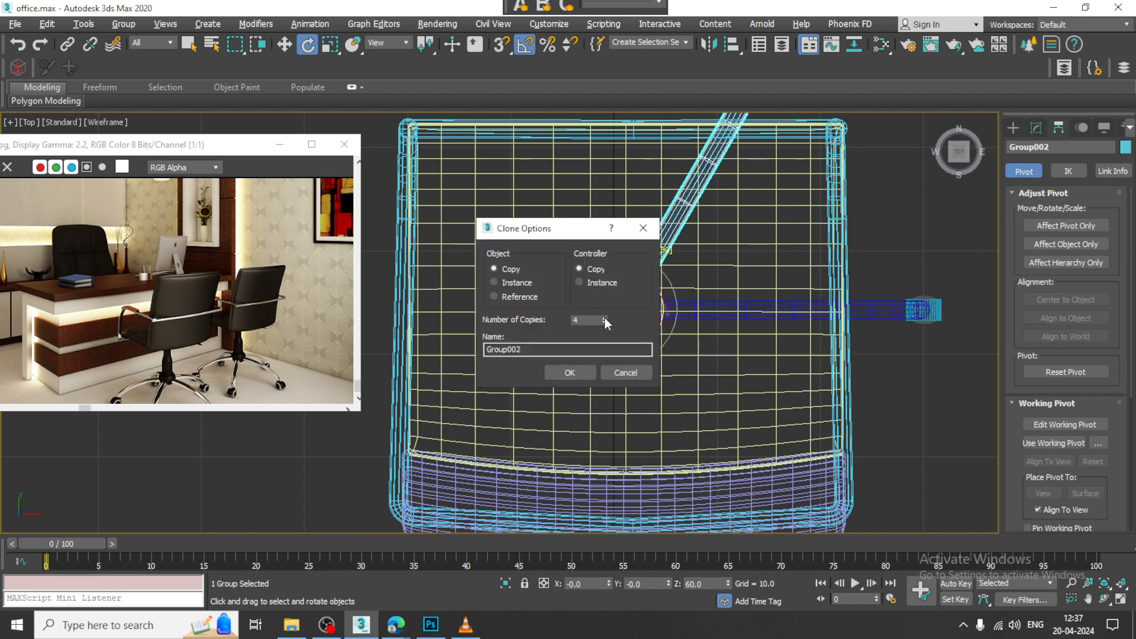
pyautogui.click(570, 372)
pyautogui.scroll(-3, 666, 350)
pyautogui.hotkey('alt', 'w')
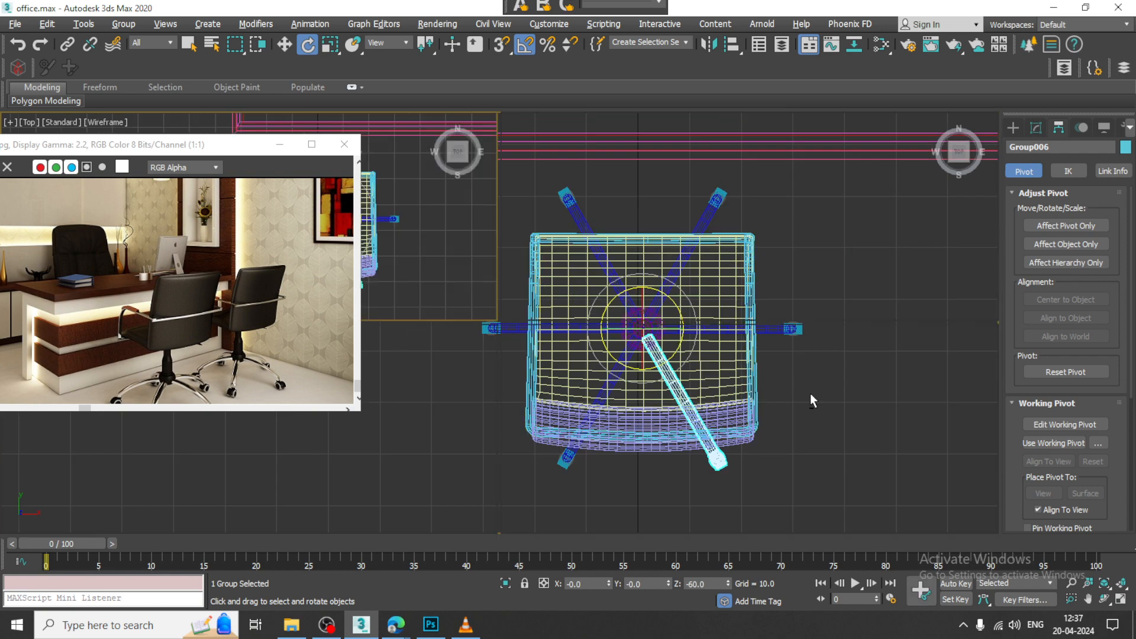
# Step: Select the chair's backrest, armrest frame, seat and central column together in the Perspective view
pyautogui.rightClick(811, 393)
pyautogui.hotkey('alt', 'w')
pyautogui.keyDown('alt'); pyautogui.moveTo(633, 340); pyautogui.dragTo(801, 297, button='middle'); pyautogui.keyUp('alt')
pyautogui.scroll(-3, 788, 314)
pyautogui.click(760, 270)
pyautogui.keyDown('ctrl'); pyautogui.click(731, 235); pyautogui.keyUp('ctrl')
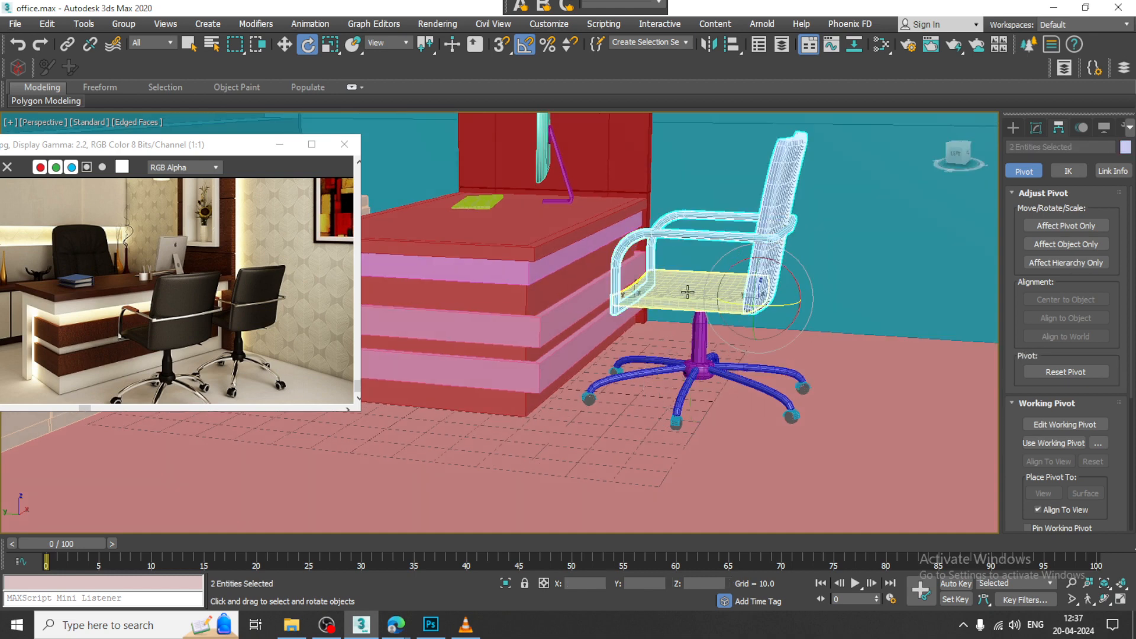
pyautogui.keyDown('ctrl'); pyautogui.click(687, 291); pyautogui.keyUp('ctrl')
pyautogui.keyDown('ctrl'); pyautogui.click(709, 341); pyautogui.keyUp('ctrl')
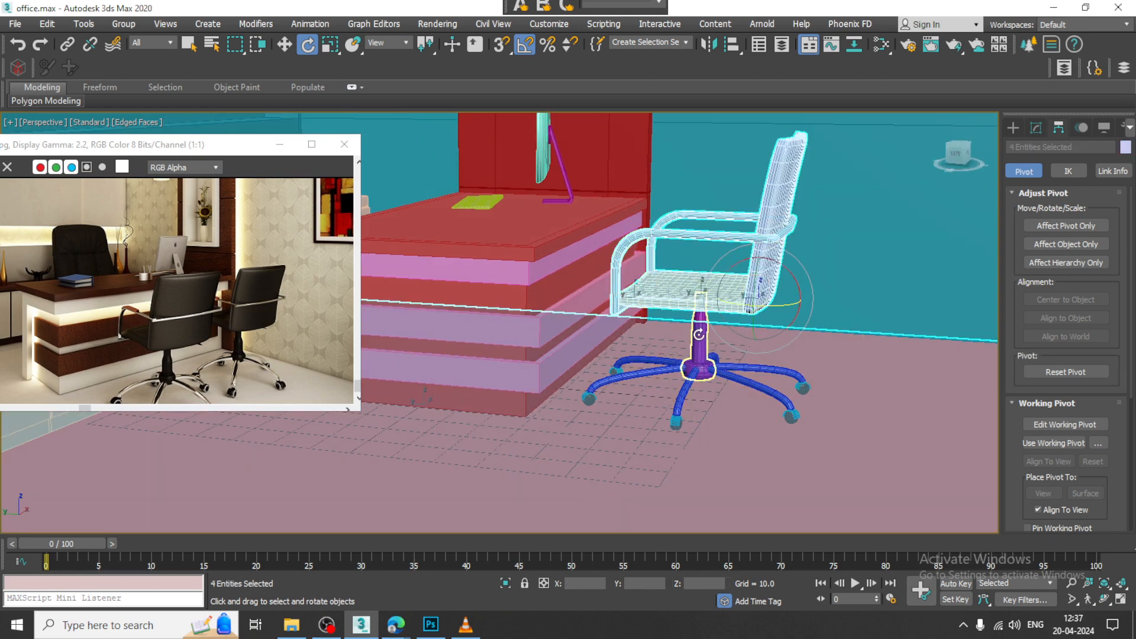
pyautogui.keyDown('ctrl'); pyautogui.click(698, 334); pyautogui.keyUp('ctrl')
# Step: Add all six grouped legs to the selection of chair parts
pyautogui.scroll(5, 692, 340)
pyautogui.keyDown('ctrl'); pyautogui.click(763, 373); pyautogui.keyUp('ctrl')
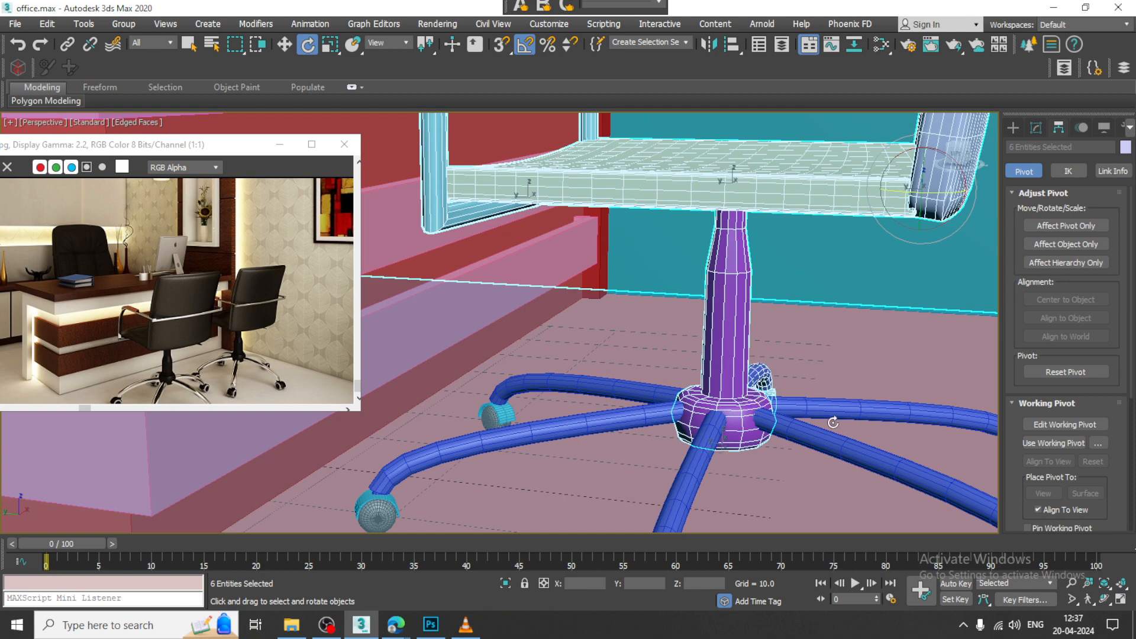
pyautogui.keyDown('ctrl'); pyautogui.click(832, 421); pyautogui.keyUp('ctrl')
pyautogui.keyDown('ctrl'); pyautogui.click(820, 438); pyautogui.keyUp('ctrl')
pyautogui.keyDown('ctrl'); pyautogui.click(691, 468); pyautogui.keyUp('ctrl')
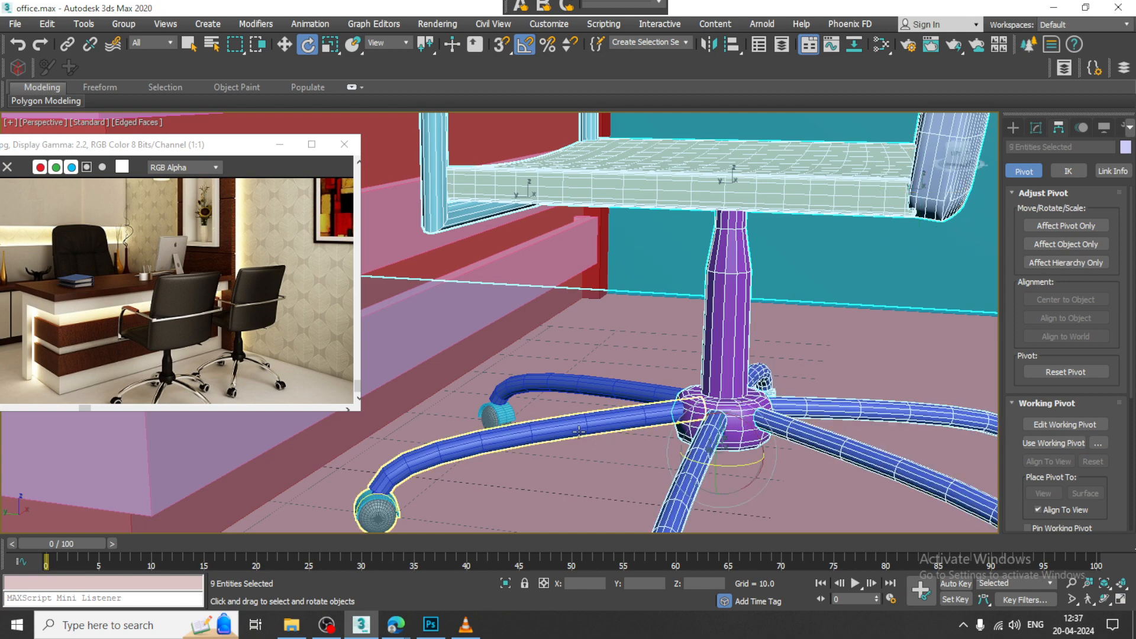
pyautogui.keyDown('ctrl'); pyautogui.click(571, 424); pyautogui.keyUp('ctrl')
pyautogui.keyDown('ctrl'); pyautogui.click(574, 385); pyautogui.keyUp('ctrl')
# Step: Remove the floor from the selection and scale the whole chair down uniformly
pyautogui.scroll(-5, 794, 422)
pyautogui.keyDown('alt'); pyautogui.moveTo(795, 421); pyautogui.dragTo(743, 410, button='middle'); pyautogui.keyUp('alt')
pyautogui.press('r')
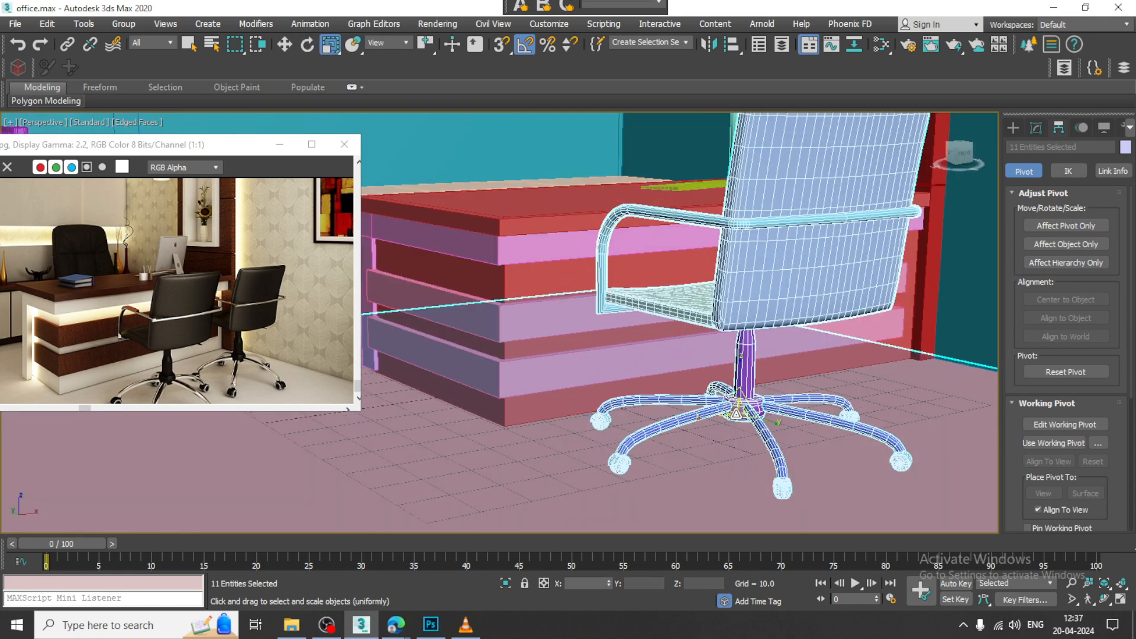
pyautogui.moveTo(740, 415)
pyautogui.mouseDown()
pyautogui.moveTo(740, 432)
pyautogui.moveTo(752, 426)
pyautogui.mouseUp()
pyautogui.hotkey('ctrl', 'z')
pyautogui.keyDown('alt'); pyautogui.click(926, 436); pyautogui.keyUp('alt')
pyautogui.keyDown('alt'); pyautogui.moveTo(752, 427); pyautogui.dragTo(816, 338, button='middle'); pyautogui.keyUp('alt')
pyautogui.scroll(8, 755, 378)
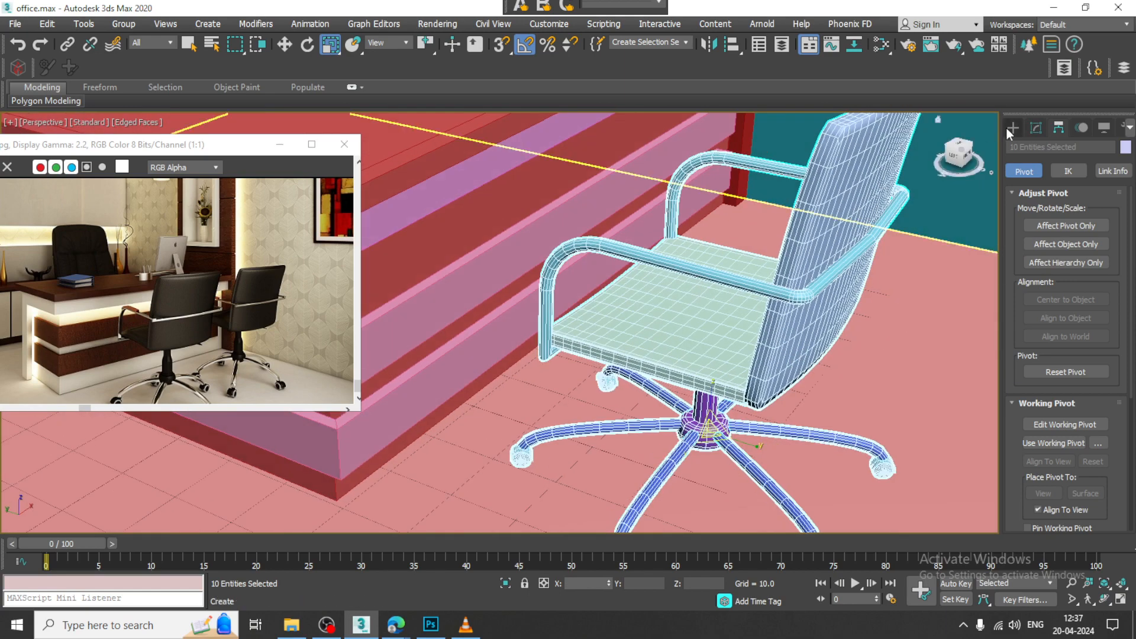
# Step: Deselect the chair parts in the Left view and make the spline shapes available
pyautogui.click(1013, 126)
pyautogui.hotkey('alt', 'w')
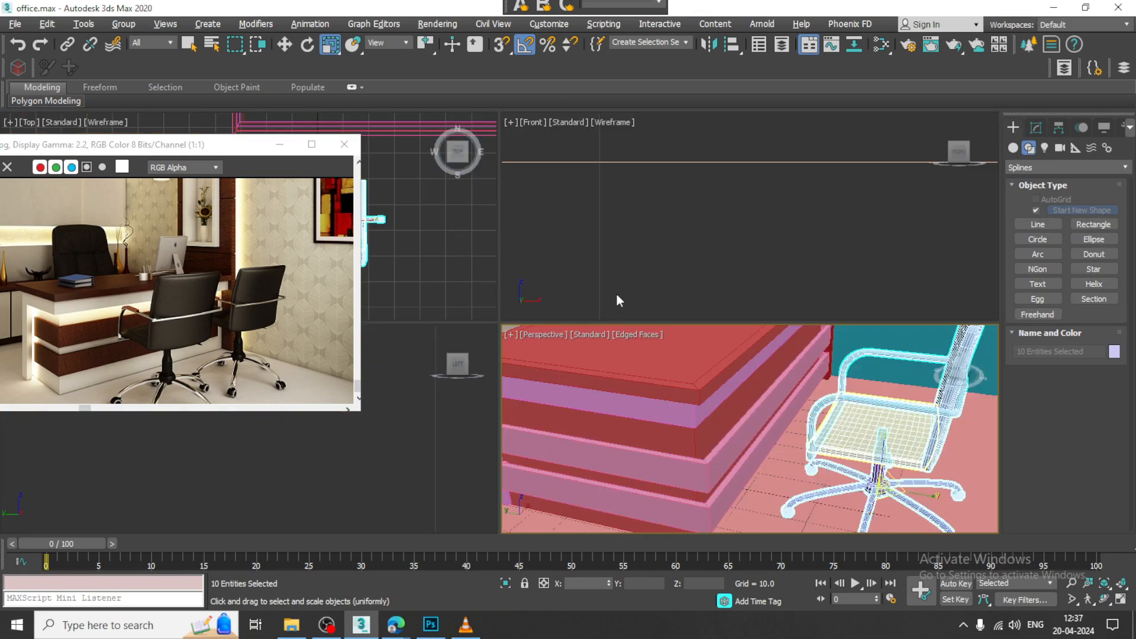
pyautogui.middleClick(680, 241)
pyautogui.hotkey('alt', 'w')
pyautogui.press('z')
pyautogui.scroll(-5, 680, 242)
pyautogui.hotkey('alt', 'w')
pyautogui.middleClick(438, 430)
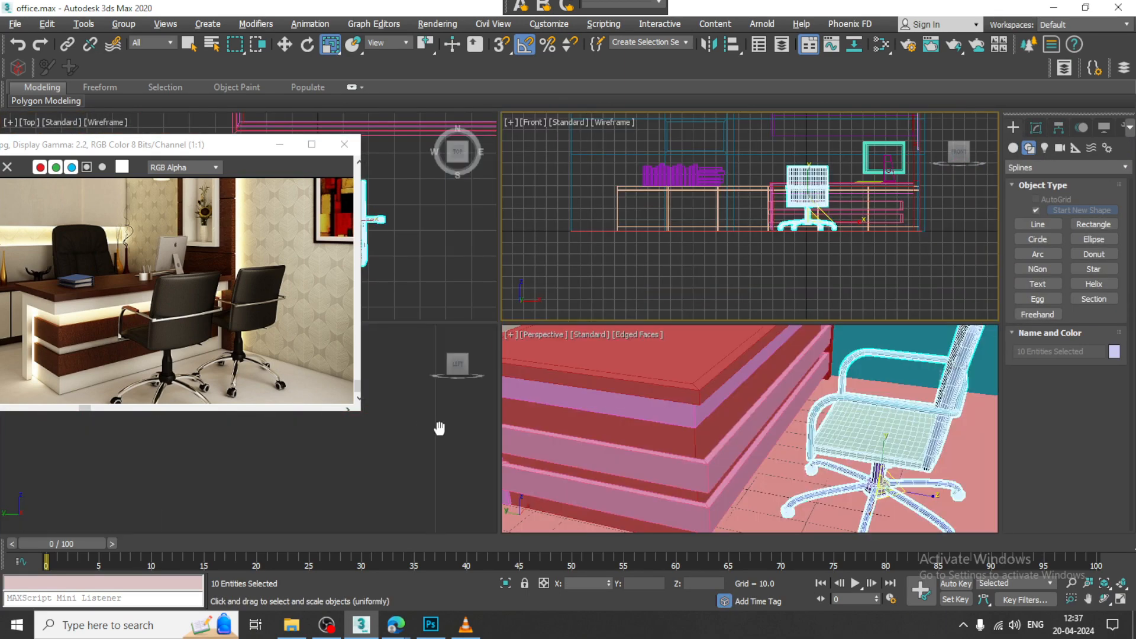
pyautogui.hotkey('alt', 'w')
pyautogui.press('z')
pyautogui.scroll(-2, 543, 380)
pyautogui.scroll(3, 574, 375)
pyautogui.moveTo(592, 327); pyautogui.dragTo(718, 353, button='middle')
pyautogui.click(746, 334)
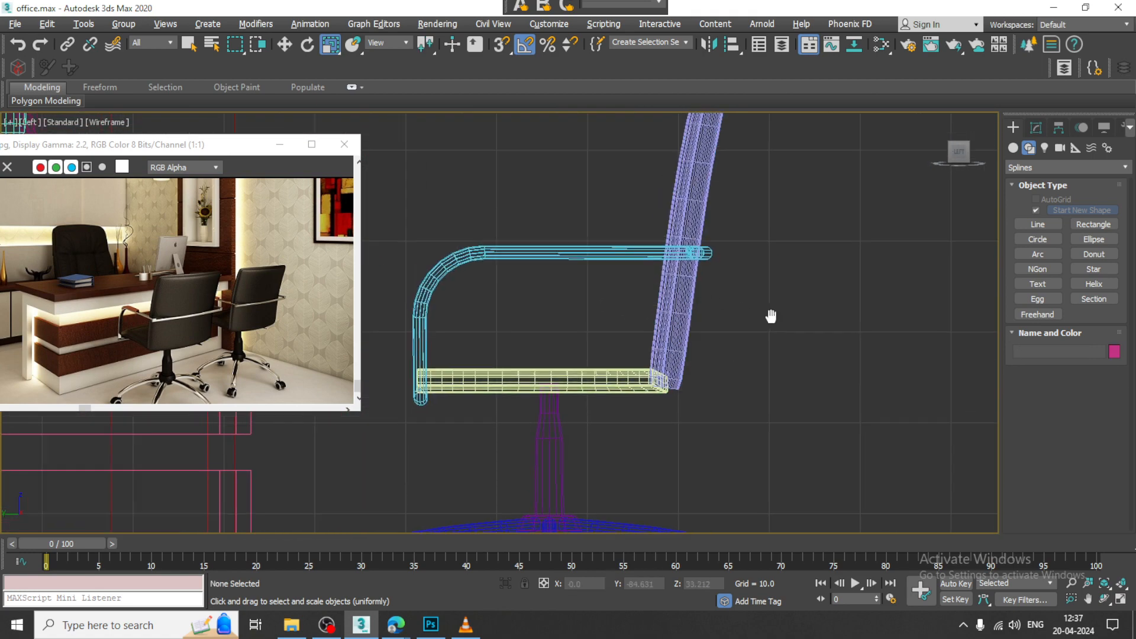
# Step: Draw a three-point line on the armrest's front bend: a straight run about 8.3 long, then a sloping segment about 7.4 long
pyautogui.moveTo(772, 317); pyautogui.dragTo(920, 344, button='middle')
pyautogui.scroll(1, 921, 344)
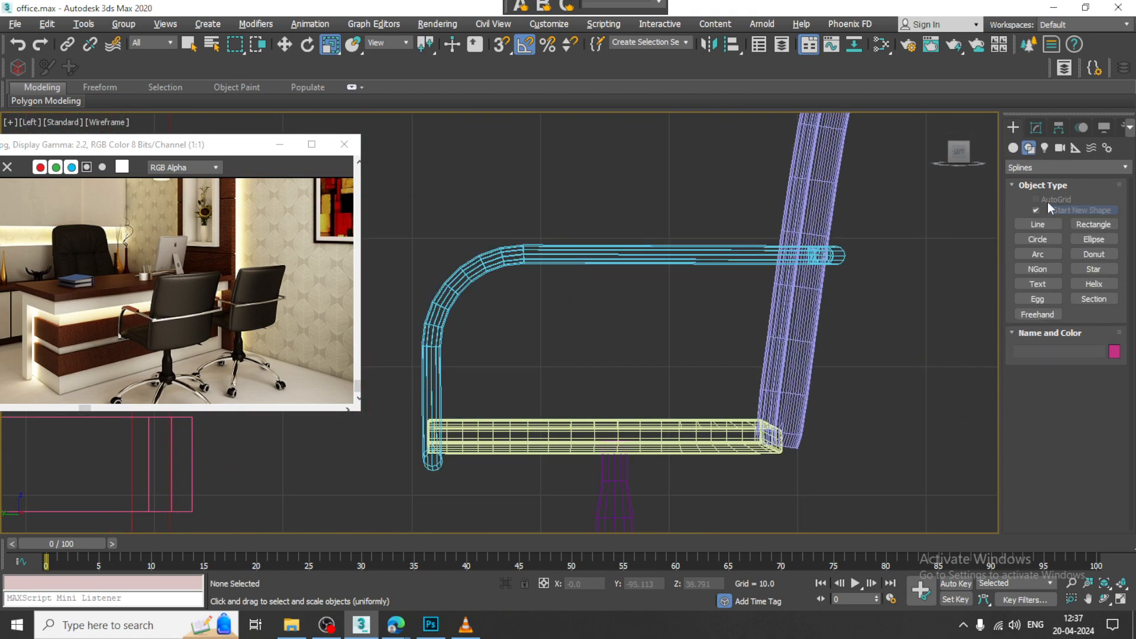
pyautogui.click(1037, 224)
pyautogui.moveTo(660, 278); pyautogui.dragTo(740, 281, button='middle')
pyautogui.scroll(5, 740, 281)
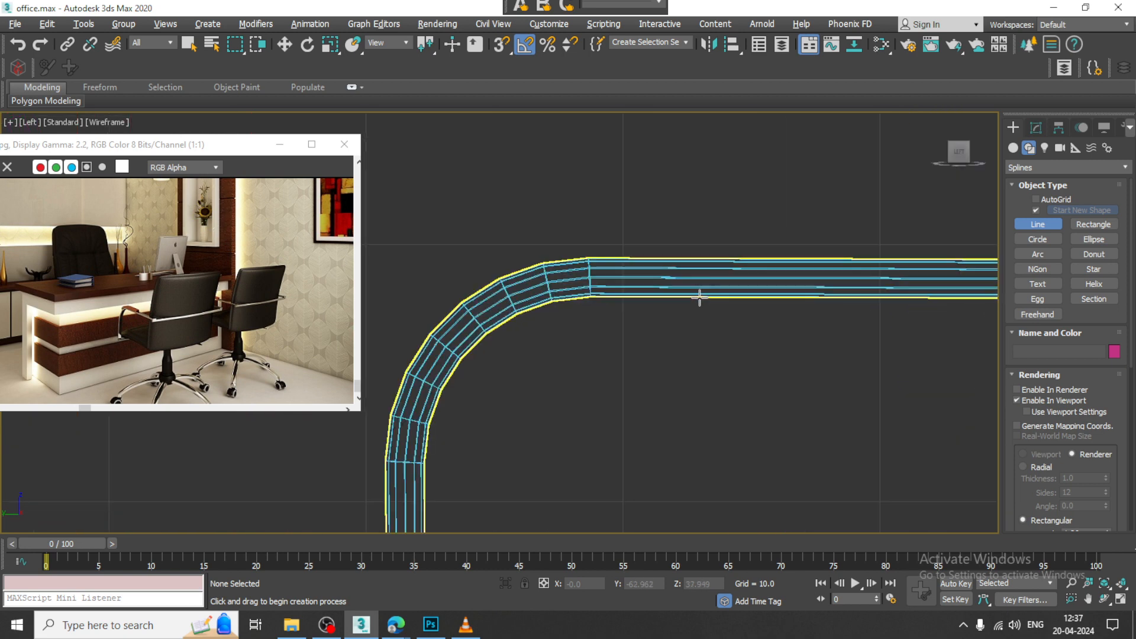
pyautogui.click(796, 258)
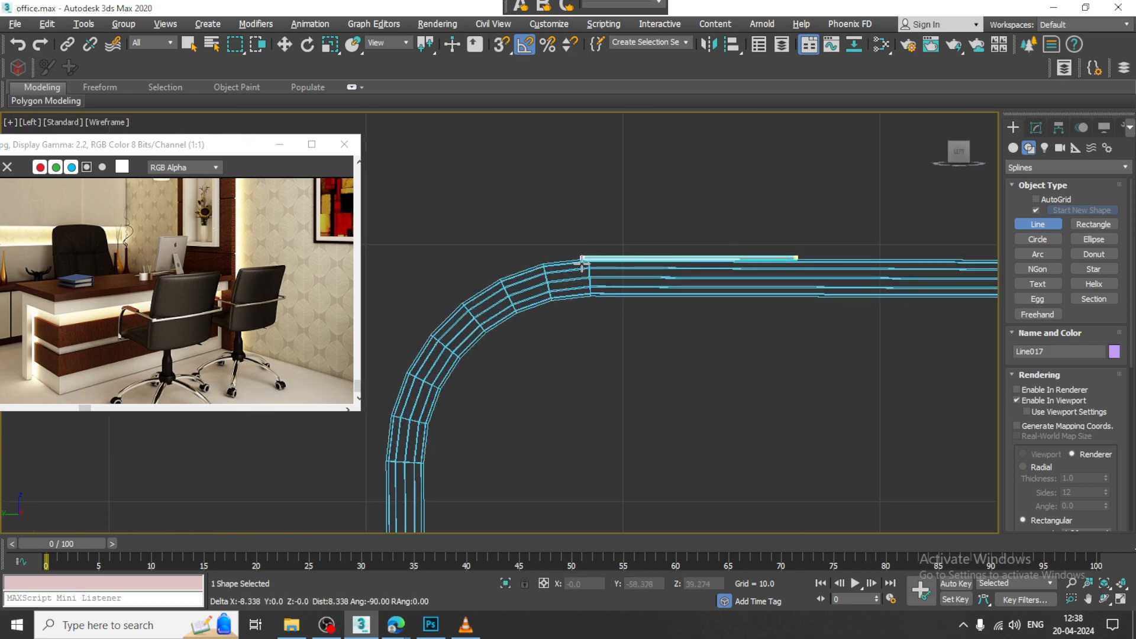
pyautogui.click(580, 259)
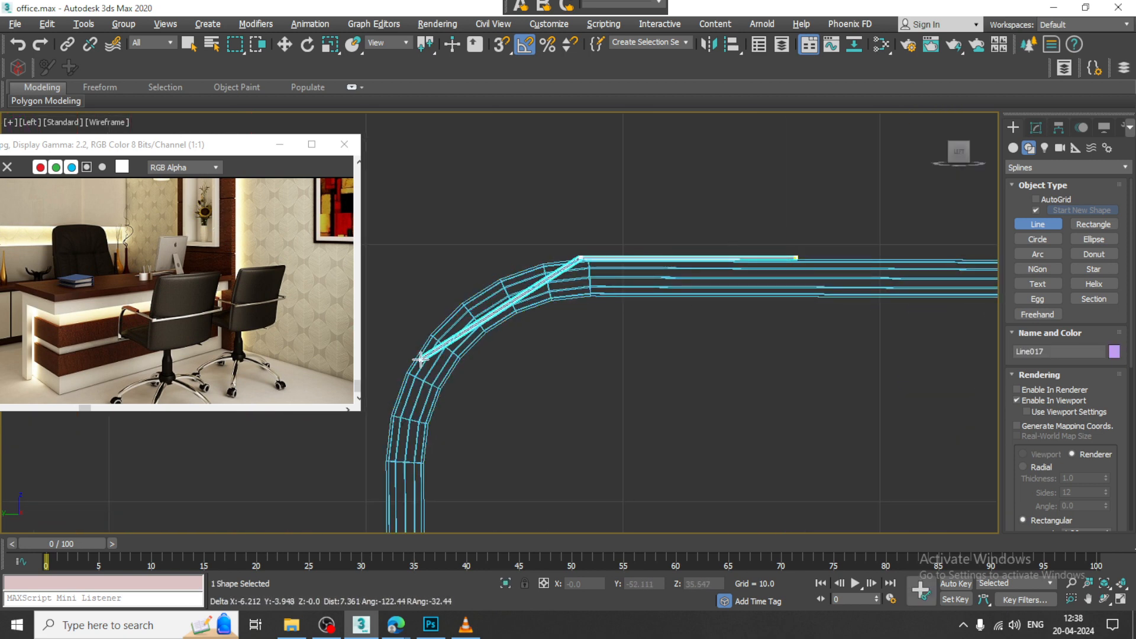
pyautogui.click(419, 360)
pyautogui.rightClick(419, 360)
# Step: Move the line's lower end point up onto the tube's bend and shift the other two vertices slightly toward the armrest's front
pyautogui.press('w')
pyautogui.moveTo(624, 310); pyautogui.dragTo(648, 316, button='middle')
pyautogui.press('1')
pyautogui.moveTo(550, 239); pyautogui.dragTo(620, 284)
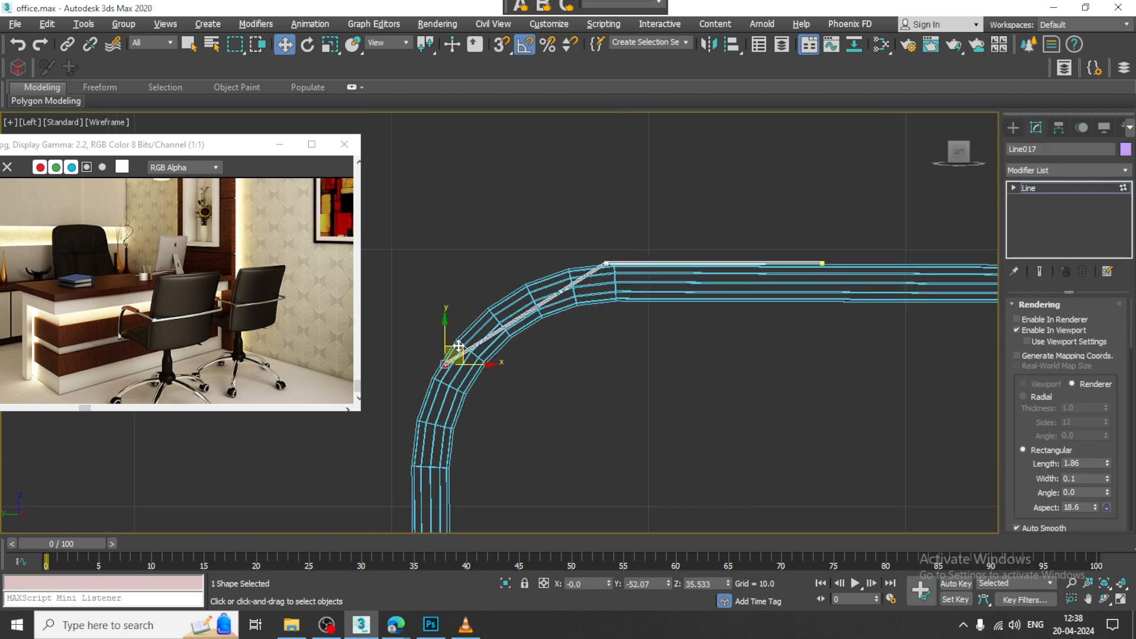
pyautogui.moveTo(458, 345); pyautogui.dragTo(494, 297)
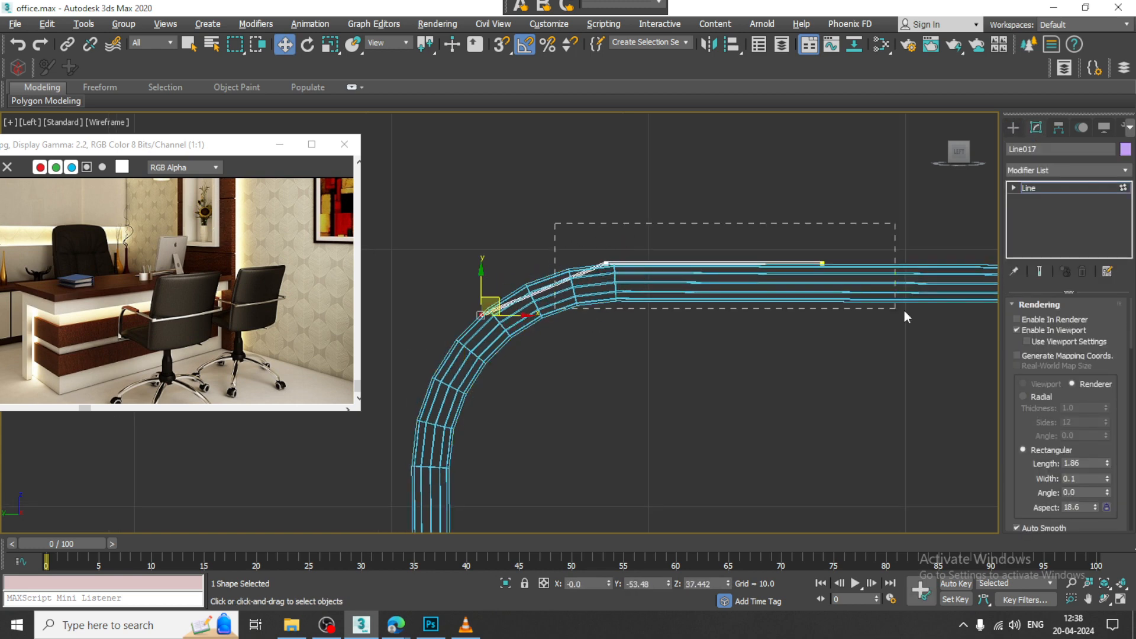
pyautogui.moveTo(904, 312); pyautogui.dragTo(902, 310)
pyautogui.moveTo(854, 263); pyautogui.dragTo(598, 265)
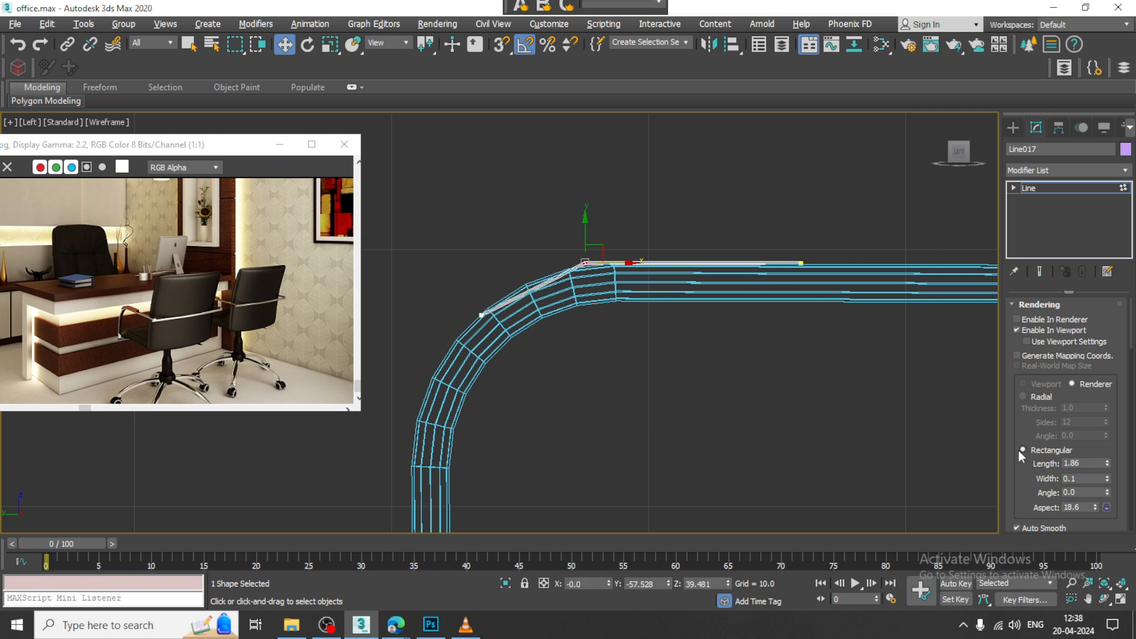
# Step: Fillet the line's middle vertex into a smooth curve over the armrest bend
pyautogui.scroll(-5, 1017, 450)
pyautogui.scroll(-10, 1014, 503)
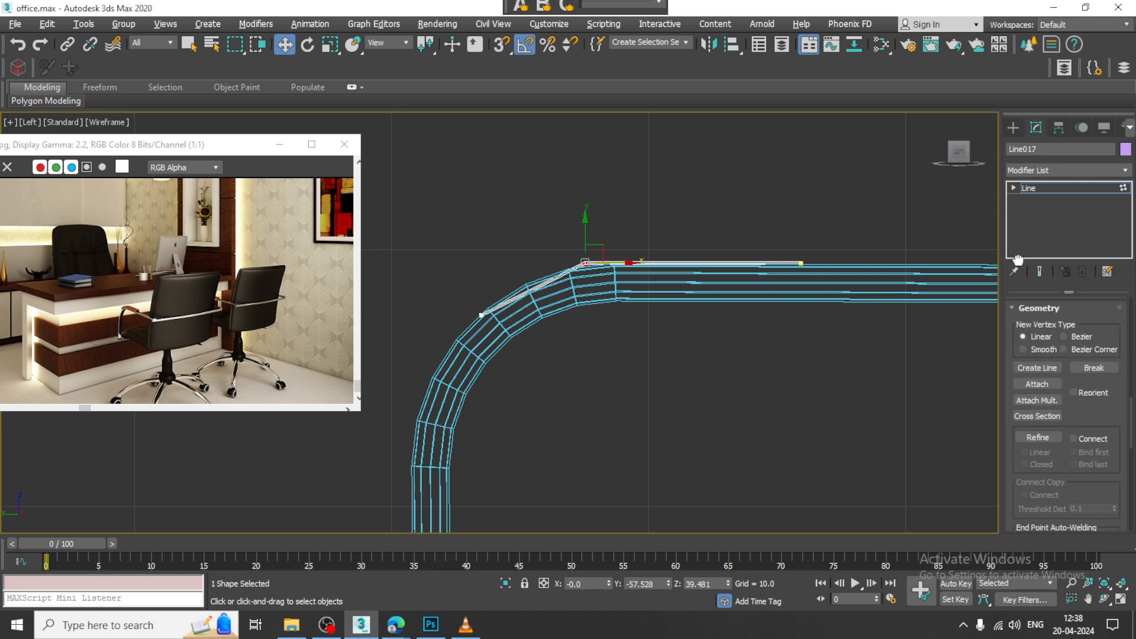
pyautogui.click(1037, 434)
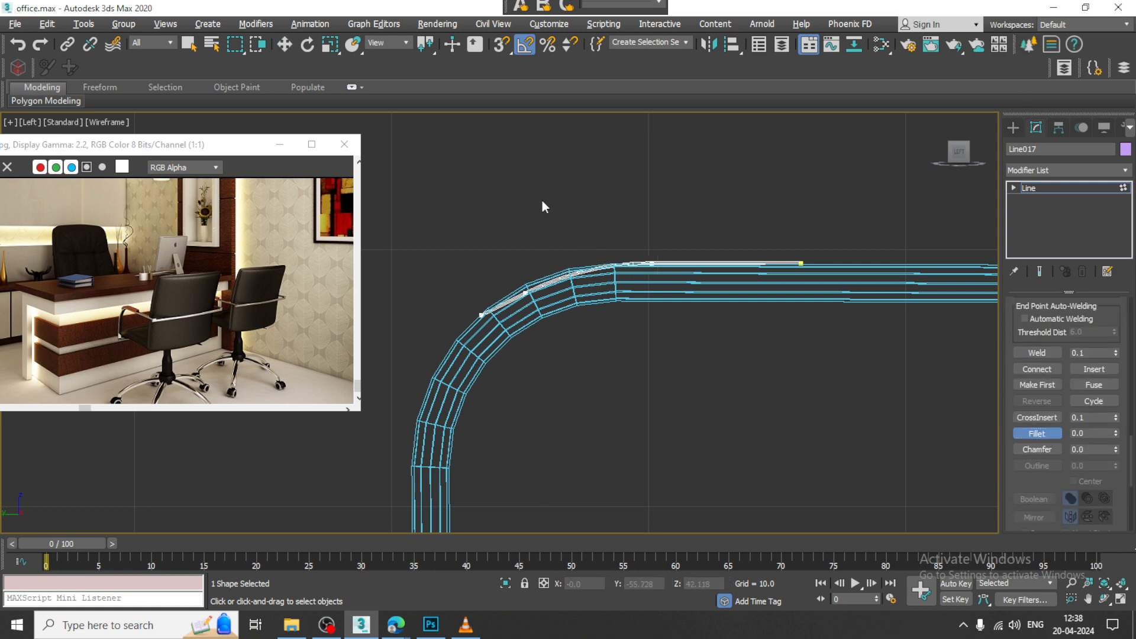
# Step: Adjust the filleted vertices and the lower end point so the line follows the outer edge of the armrest tube
pyautogui.scroll(4, 562, 237)
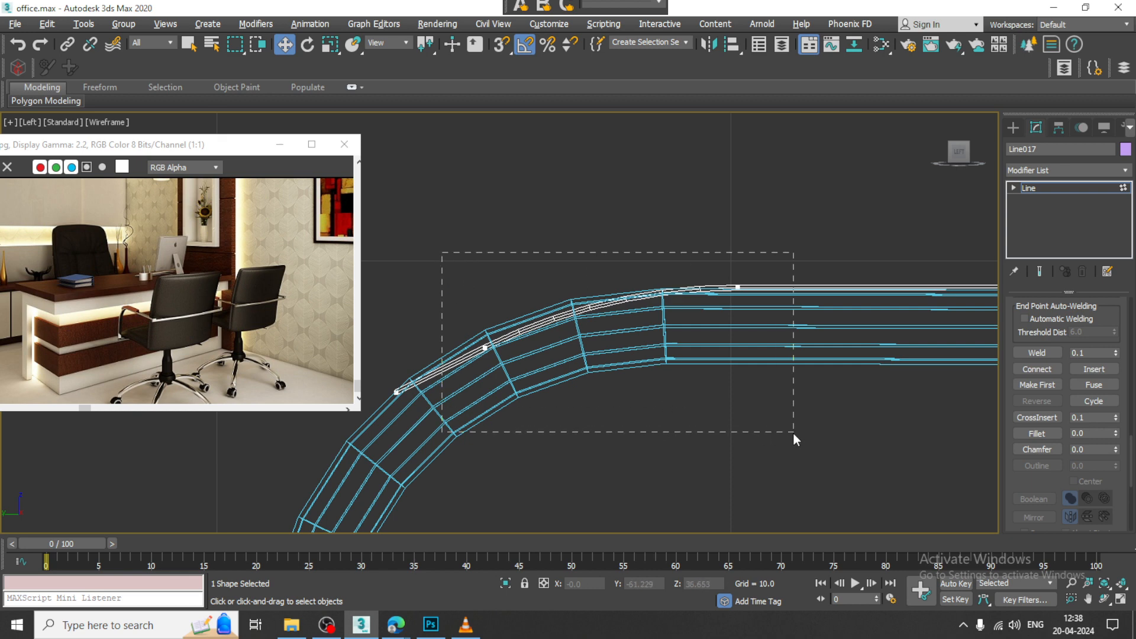
pyautogui.moveTo(738, 255); pyautogui.dragTo(751, 287)
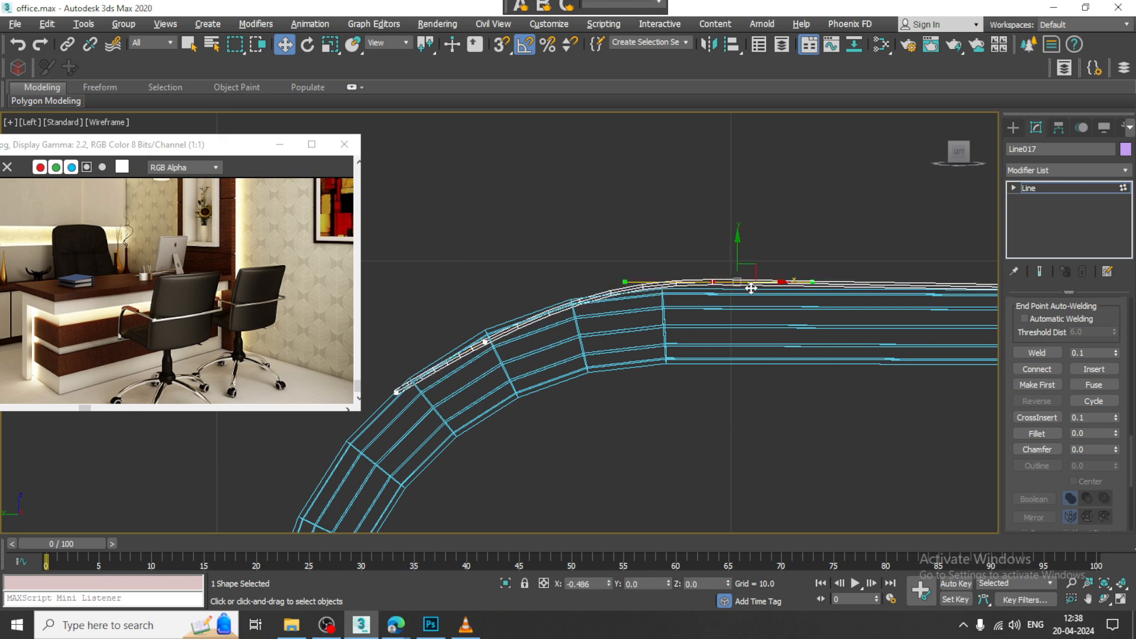
pyautogui.moveTo(440, 315); pyautogui.dragTo(527, 329, button='middle')
pyautogui.moveTo(461, 324); pyautogui.dragTo(646, 462)
pyautogui.moveTo(603, 358); pyautogui.dragTo(542, 362)
pyautogui.moveTo(491, 474); pyautogui.dragTo(495, 478)
pyautogui.moveTo(469, 377); pyautogui.dragTo(470, 386)
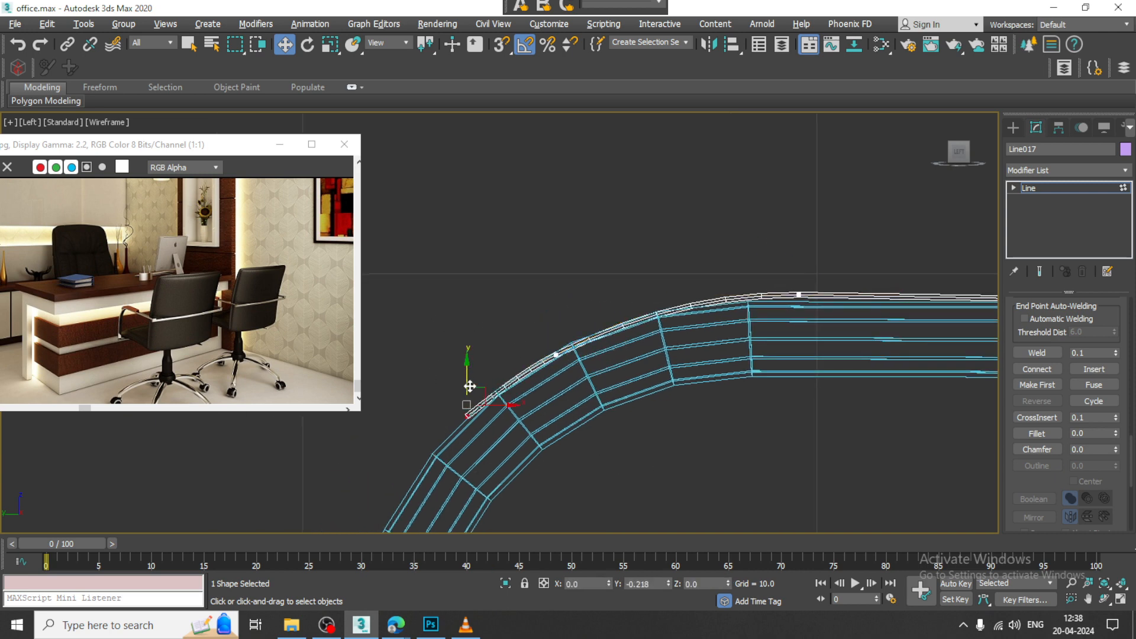
pyautogui.moveTo(847, 360); pyautogui.dragTo(798, 371, button='middle')
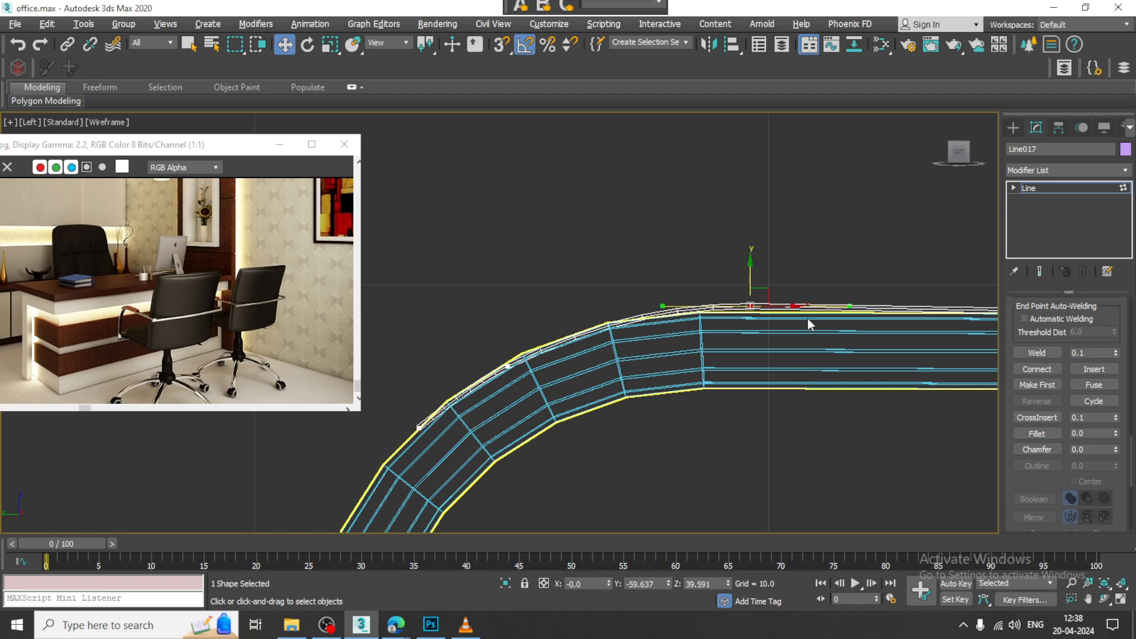
pyautogui.moveTo(791, 309); pyautogui.dragTo(778, 311)
pyautogui.moveTo(775, 334); pyautogui.dragTo(733, 337, button='middle')
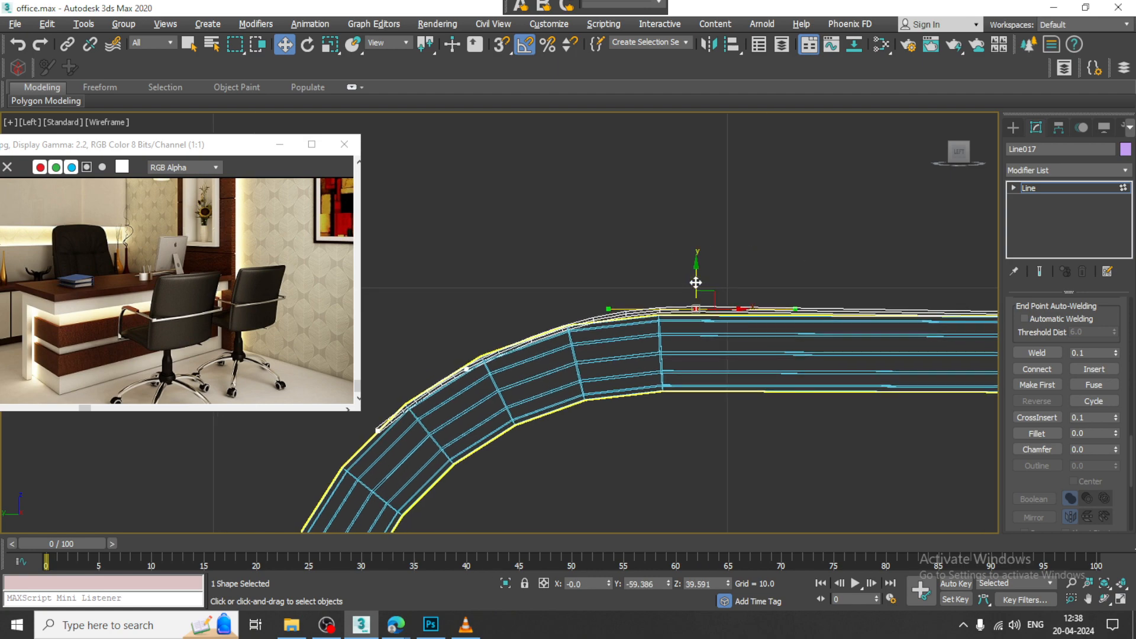
pyautogui.moveTo(698, 282); pyautogui.dragTo(700, 287)
# Step: Set the armrest pad's rectangular rendering width to 0.91 and move it -16.311 along X onto the chair's armrest
pyautogui.hotkey('alt', 'w')
pyautogui.hotkey('alt', 'w')
pyautogui.scroll(6, 754, 409)
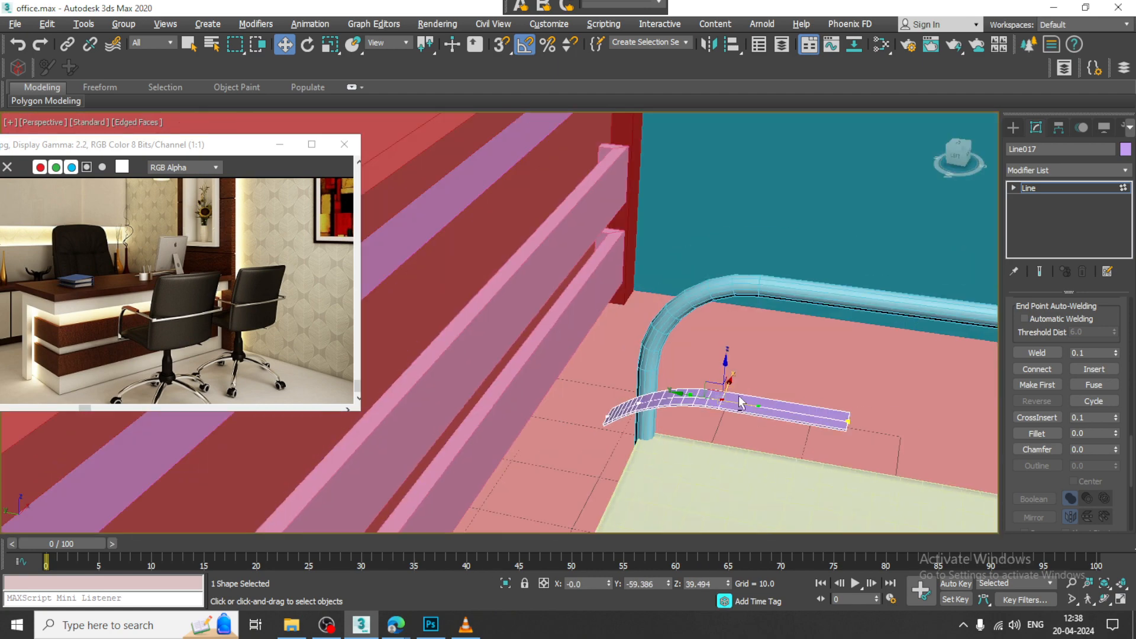
pyautogui.scroll(-3, 757, 392)
pyautogui.click(1066, 188)
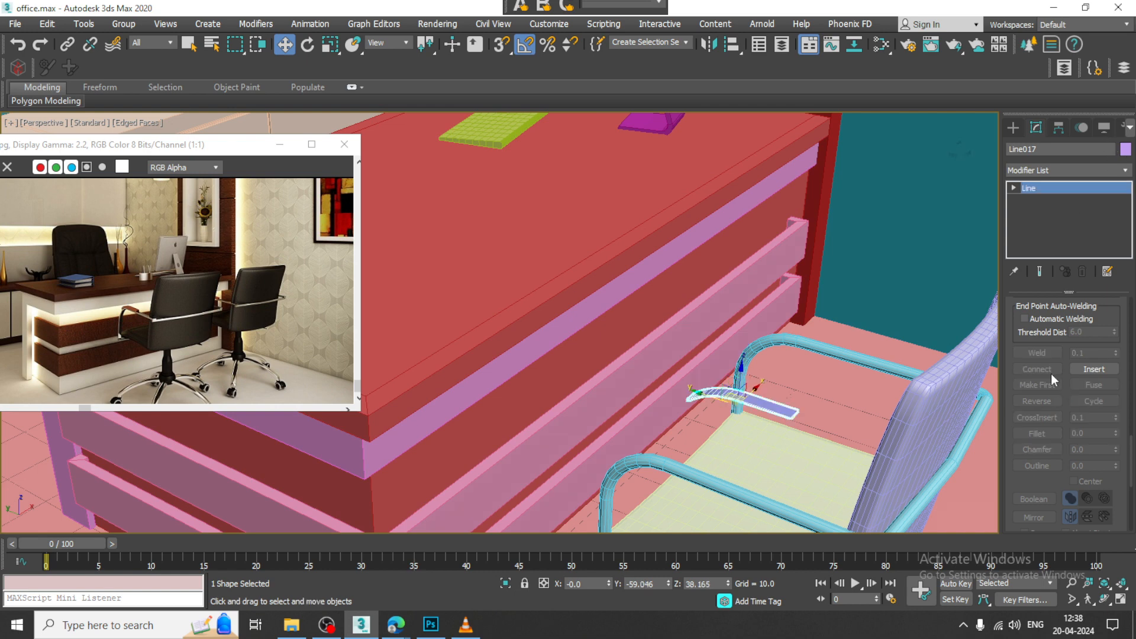
pyautogui.moveTo(1023, 329); pyautogui.dragTo(1024, 598)
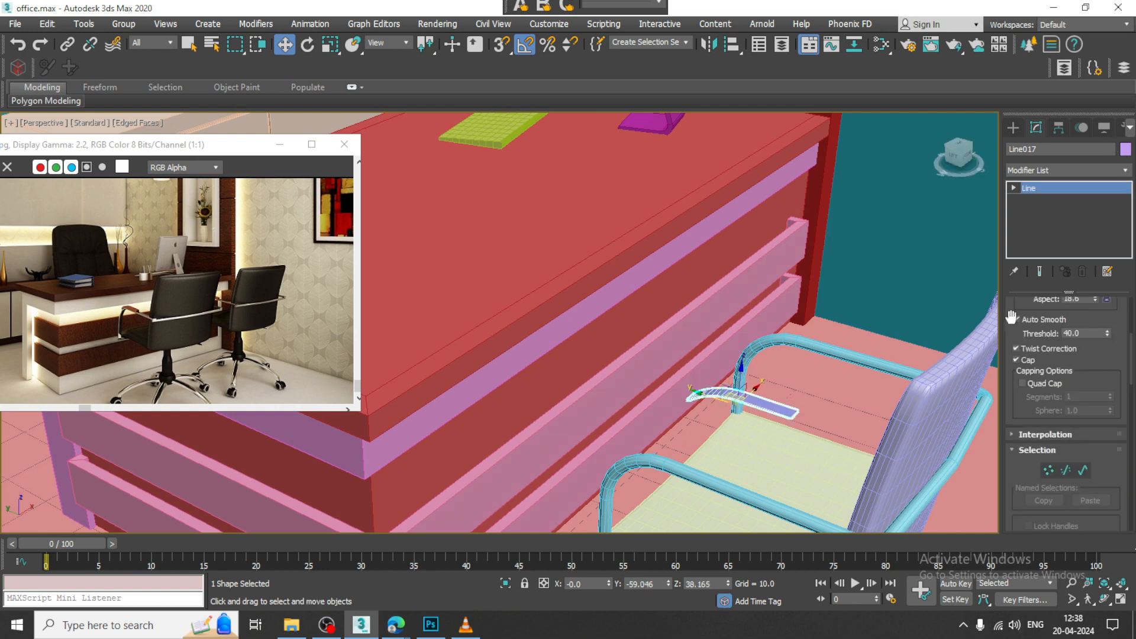
pyautogui.moveTo(1011, 318); pyautogui.dragTo(1093, 420)
pyautogui.keyDown('alt'); pyautogui.moveTo(808, 419); pyautogui.dragTo(747, 441, button='middle'); pyautogui.keyUp('alt')
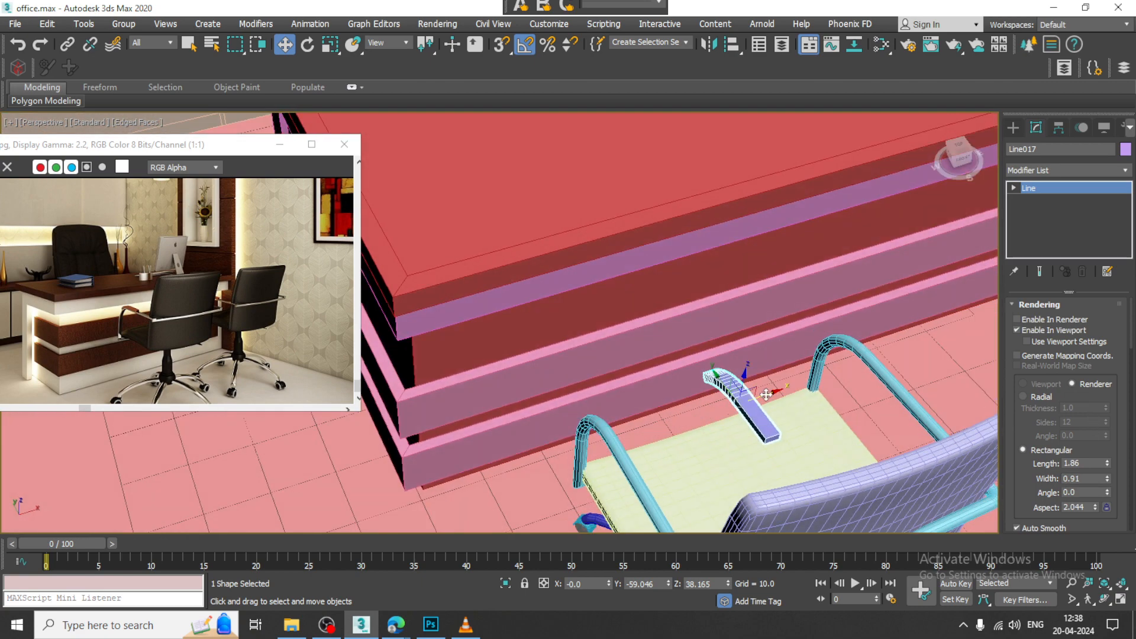
pyautogui.moveTo(764, 395); pyautogui.dragTo(621, 415)
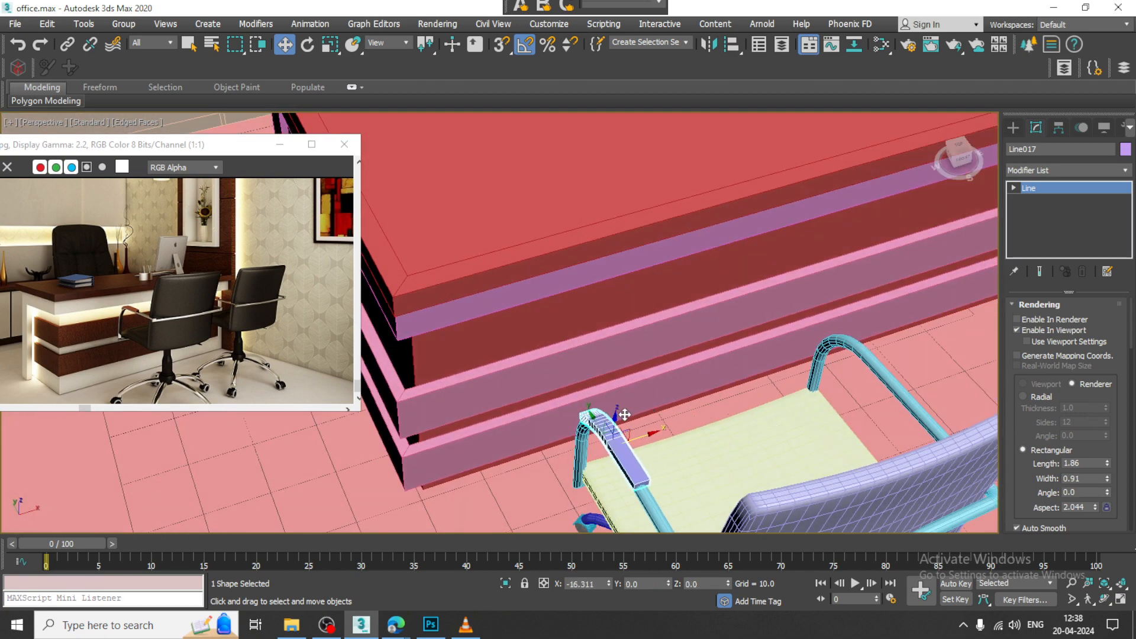
# Step: Set the armrest pad's rectangular rendering width to 0.93 so it covers the armrest tube
pyautogui.keyDown('alt'); pyautogui.moveTo(626, 435); pyautogui.dragTo(761, 416, button='middle'); pyautogui.keyUp('alt')
pyautogui.moveTo(761, 416); pyautogui.dragTo(799, 357, button='middle')
pyautogui.scroll(6, 769, 349)
pyautogui.moveTo(720, 327); pyautogui.dragTo(801, 349, button='middle')
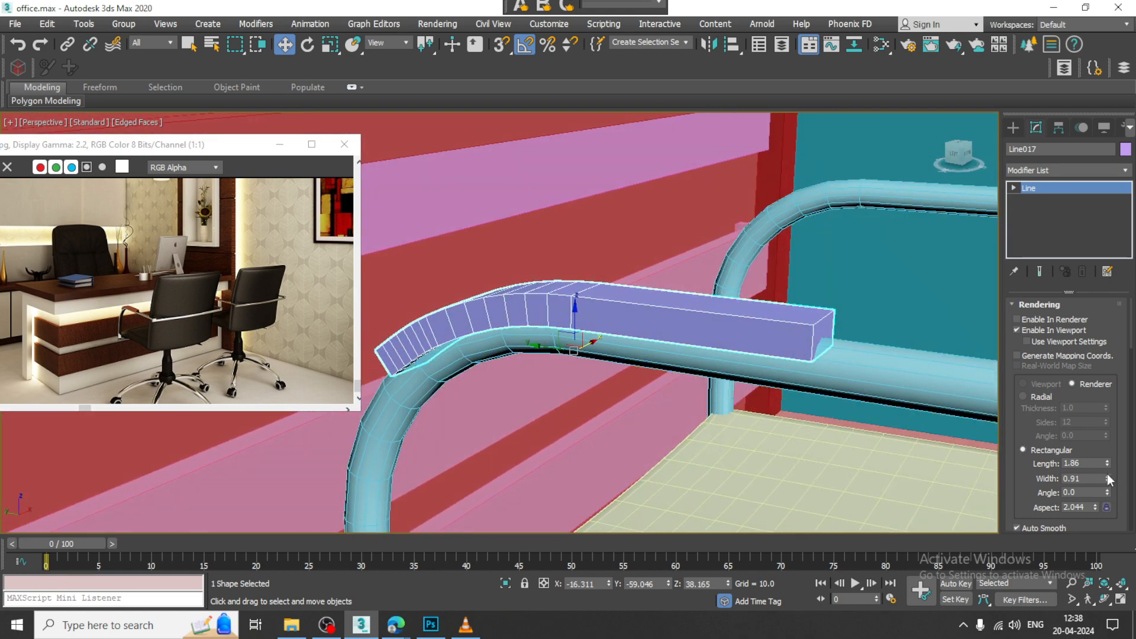
pyautogui.moveTo(1109, 479); pyautogui.dragTo(1110, 477)
pyautogui.keyDown('alt'); pyautogui.moveTo(618, 427); pyautogui.dragTo(657, 416, button='middle'); pyautogui.keyUp('alt')
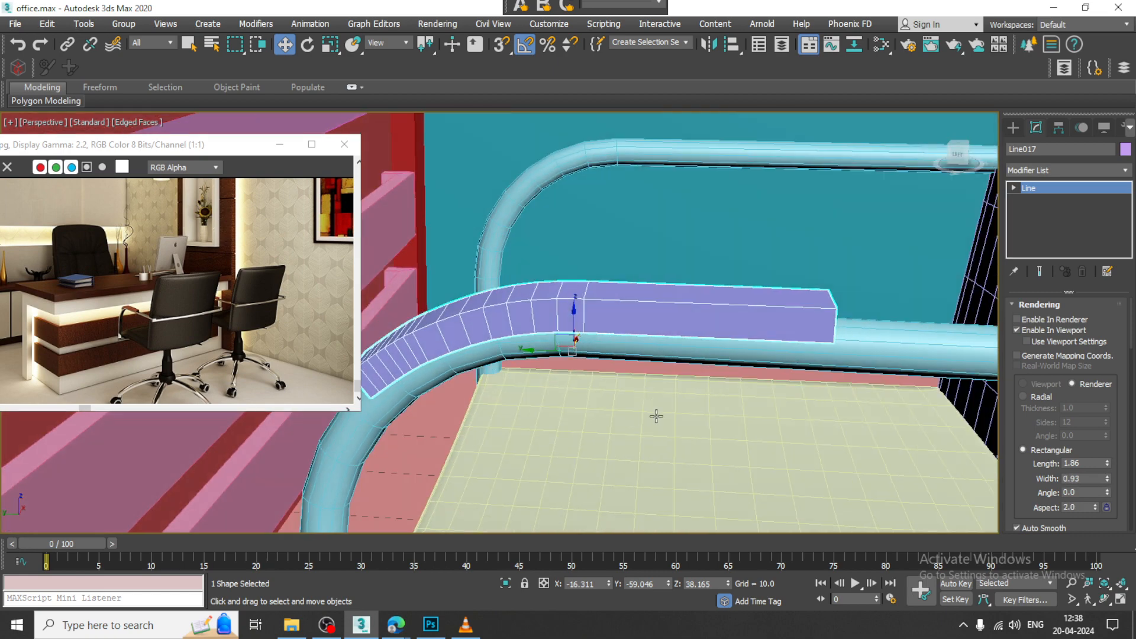
# Step: Convert the armrest pad to an Editable Poly and isolate it
pyautogui.rightClick(690, 328)
pyautogui.moveTo(794, 484)
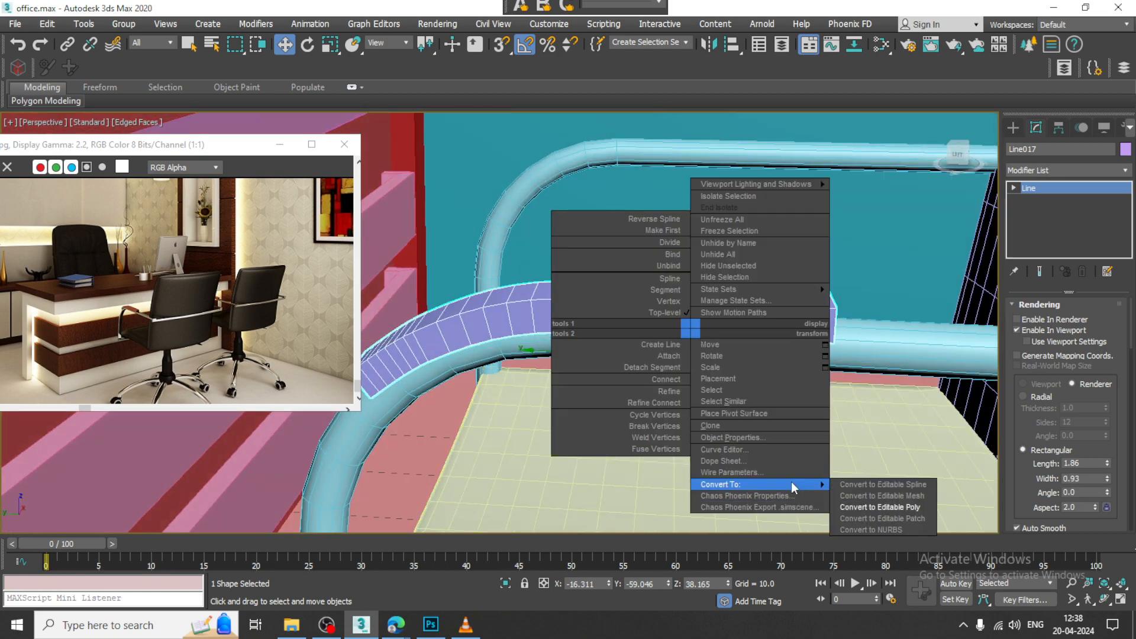
pyautogui.click(893, 502)
pyautogui.hotkey('alt', 'q')
pyautogui.keyDown('alt'); pyautogui.moveTo(635, 349); pyautogui.dragTo(769, 318, button='middle'); pyautogui.keyUp('alt')
# Step: Select all four lengthwise corner edge loops of the isolated armrest pad
pyautogui.press('2')
pyautogui.keyDown('alt'); pyautogui.moveTo(623, 331); pyautogui.dragTo(639, 333, button='middle'); pyautogui.keyUp('alt')
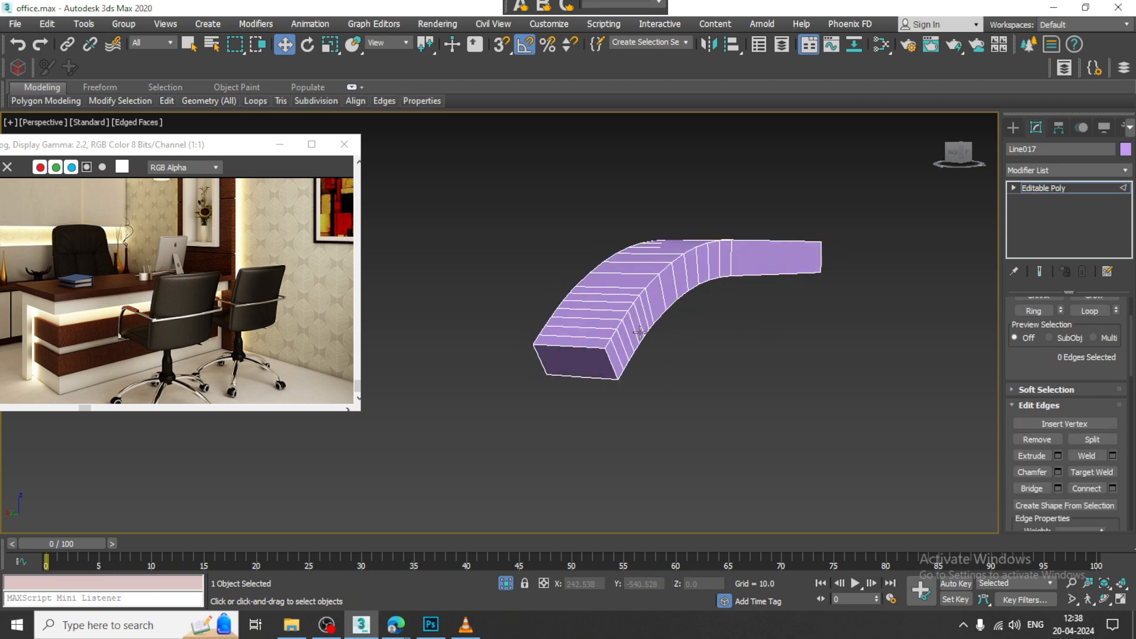
pyautogui.scroll(2, 615, 334)
pyautogui.doubleClick(613, 333)
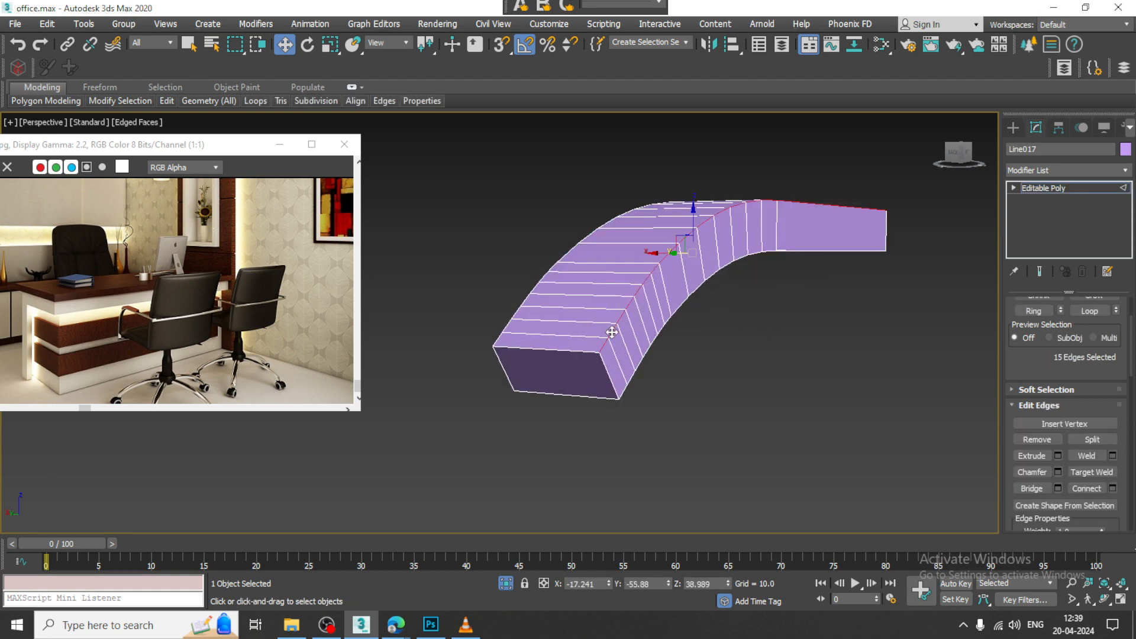
pyautogui.keyDown('ctrl'); pyautogui.doubleClick(630, 371); pyautogui.keyUp('ctrl')
pyautogui.keyDown('alt'); pyautogui.moveTo(631, 370); pyautogui.dragTo(646, 329, button='middle'); pyautogui.keyUp('alt')
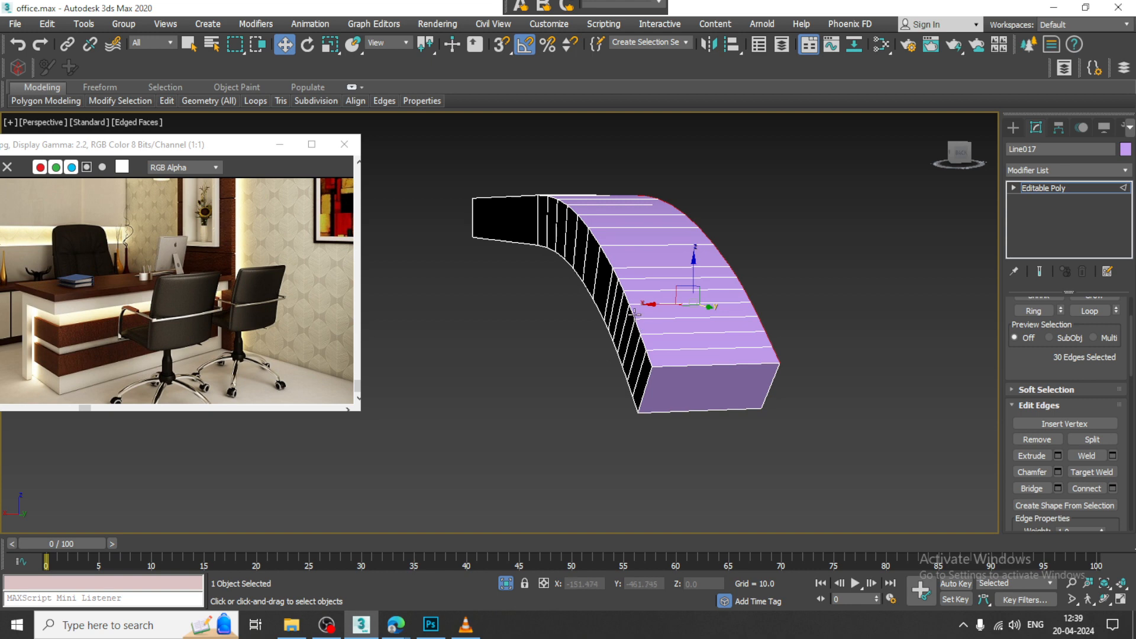
pyautogui.keyDown('ctrl'); pyautogui.doubleClick(634, 315); pyautogui.keyUp('ctrl')
pyautogui.scroll(2, 593, 301)
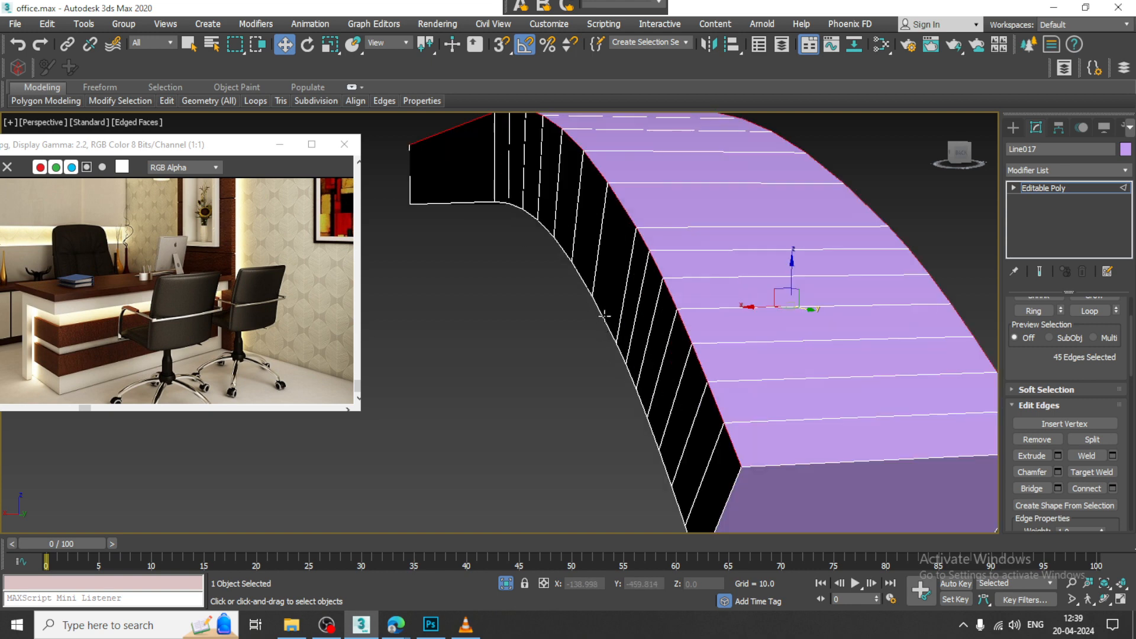
pyautogui.keyDown('ctrl'); pyautogui.doubleClick(604, 315); pyautogui.keyUp('ctrl')
pyautogui.scroll(-4, 604, 315)
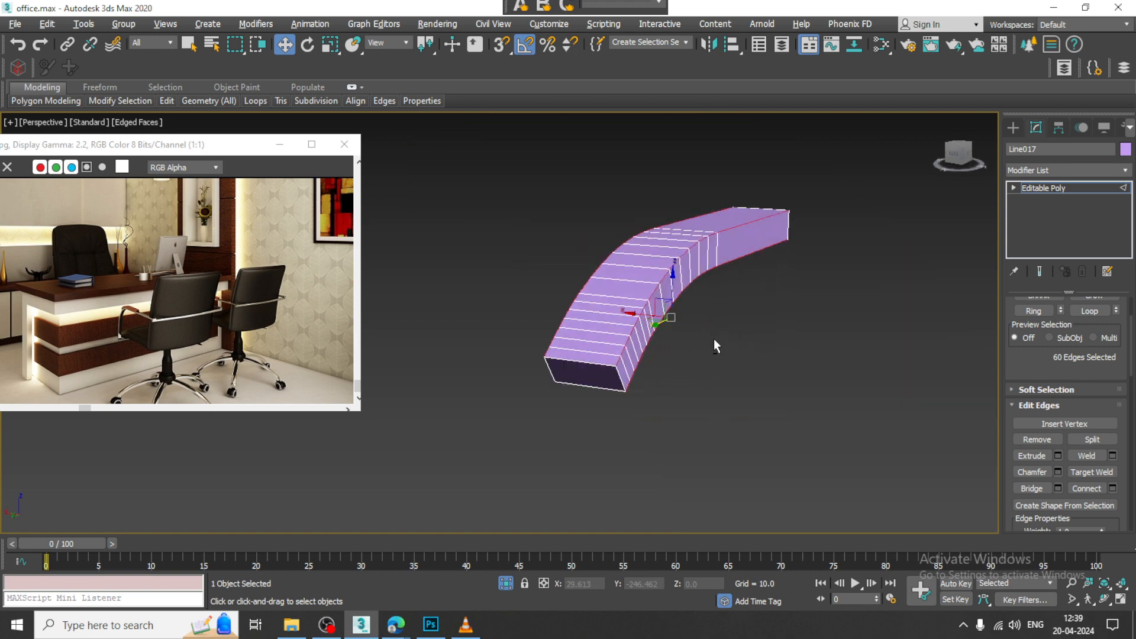
# Step: Chamfer the selected pad edges by 0.115 with 3 segments and return to the full scene
pyautogui.click(1061, 473)
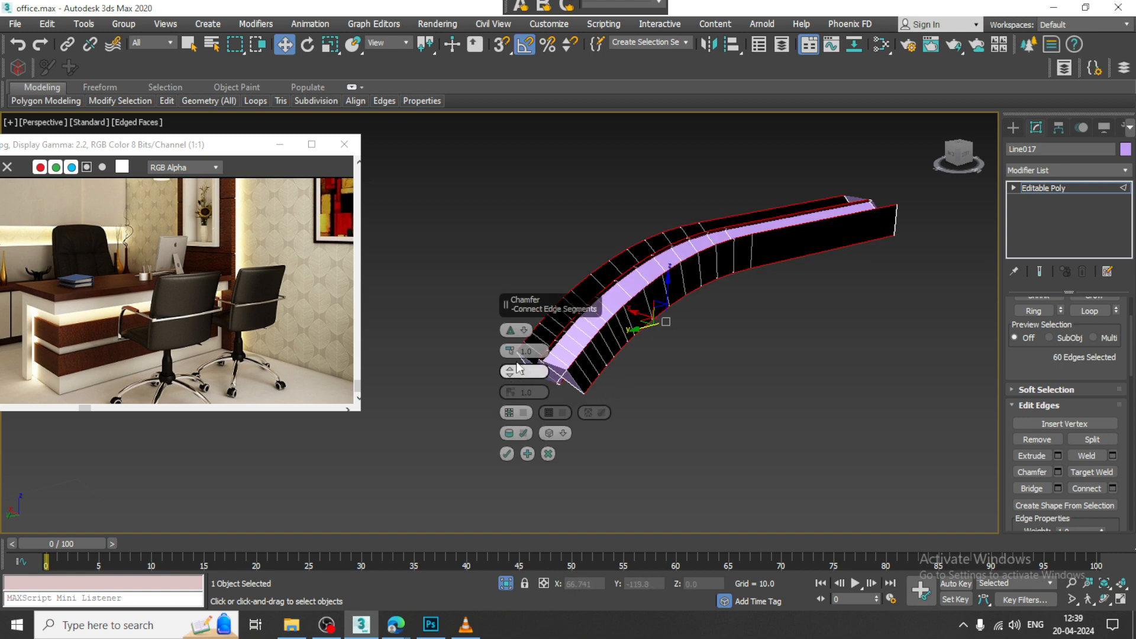
pyautogui.moveTo(516, 358); pyautogui.dragTo(513, 348)
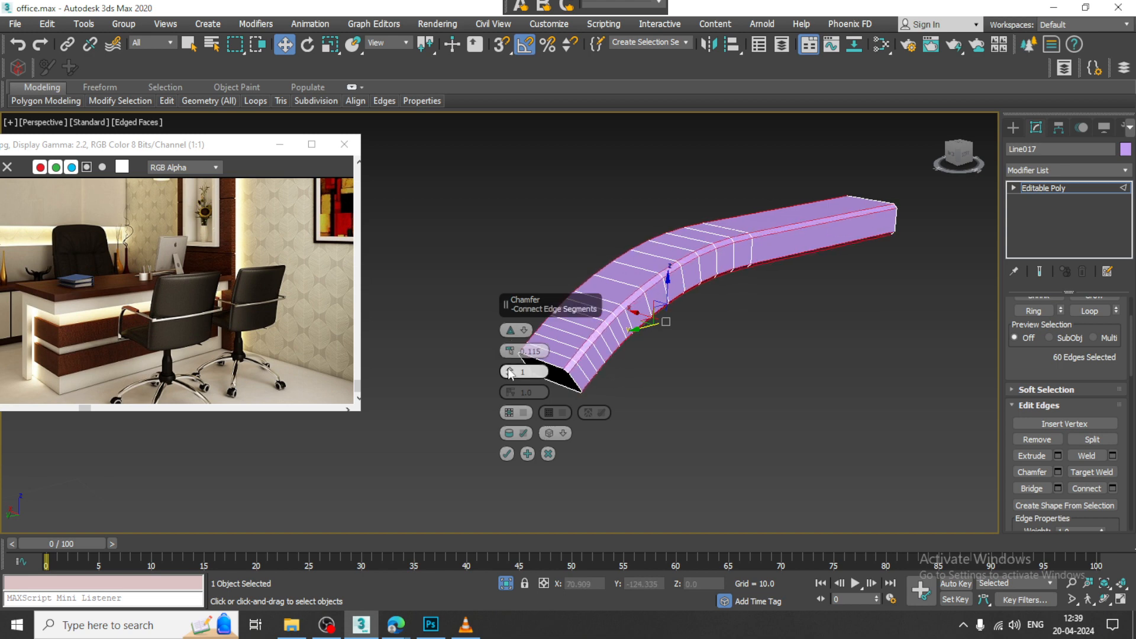
pyautogui.moveTo(508, 373); pyautogui.dragTo(508, 370)
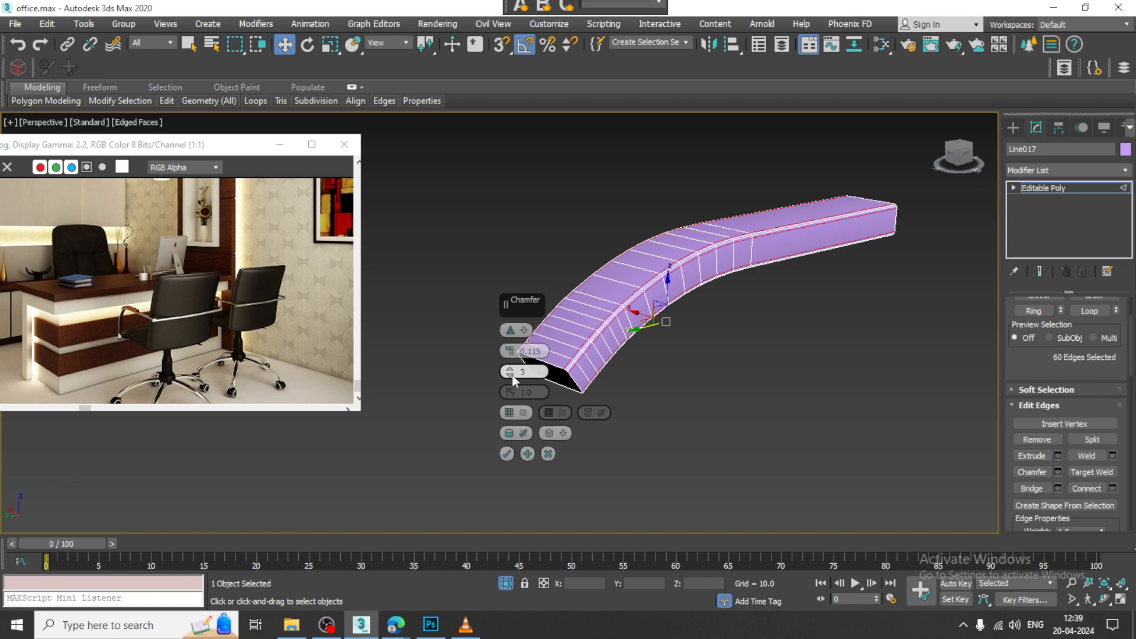
pyautogui.click(506, 454)
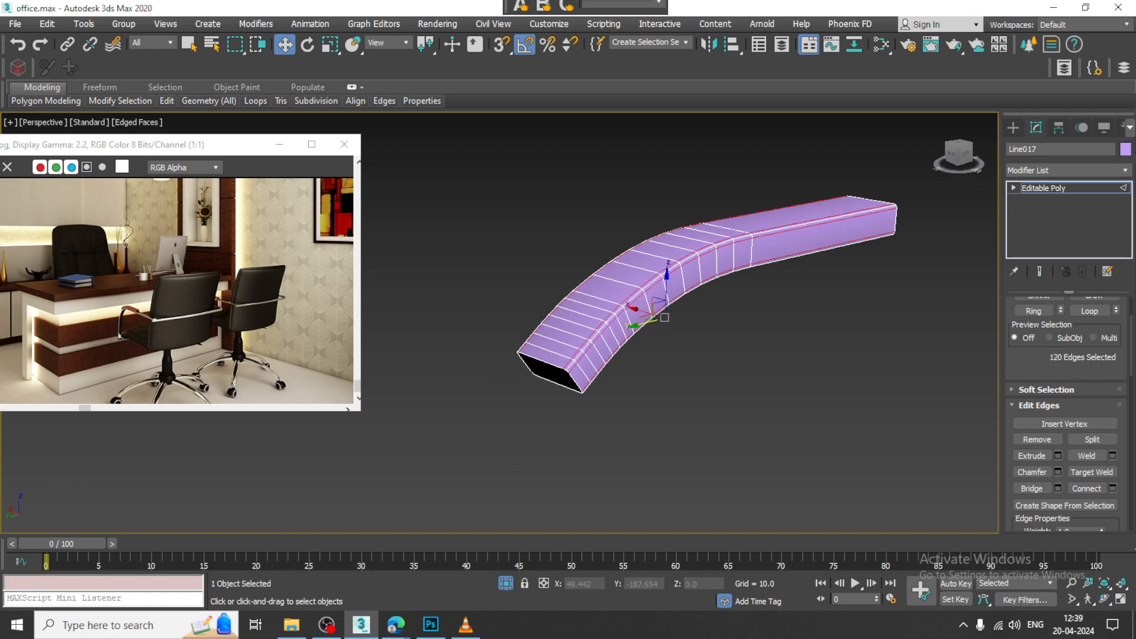
pyautogui.click(1084, 189)
pyautogui.rightClick(782, 169)
pyautogui.click(807, 54)
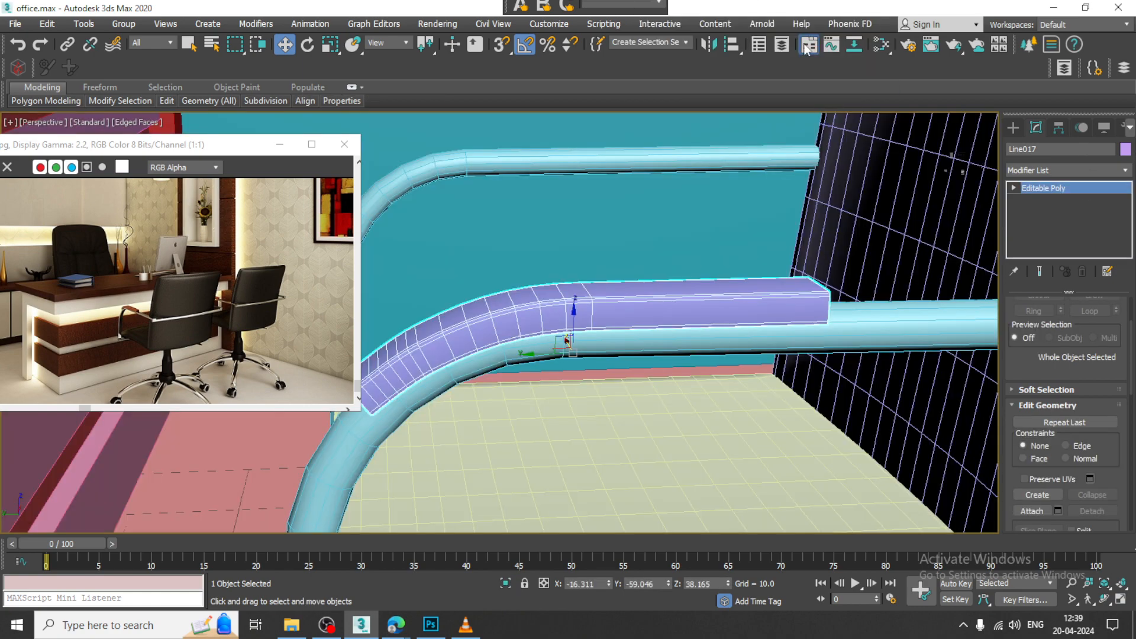
# Step: Copy the armrest pad 34.148 along X onto the chair's opposite armrest
pyautogui.scroll(-7, 715, 255)
pyautogui.keyDown('alt'); pyautogui.moveTo(719, 257); pyautogui.dragTo(631, 335, button='middle'); pyautogui.keyUp('alt')
pyautogui.scroll(4, 743, 339)
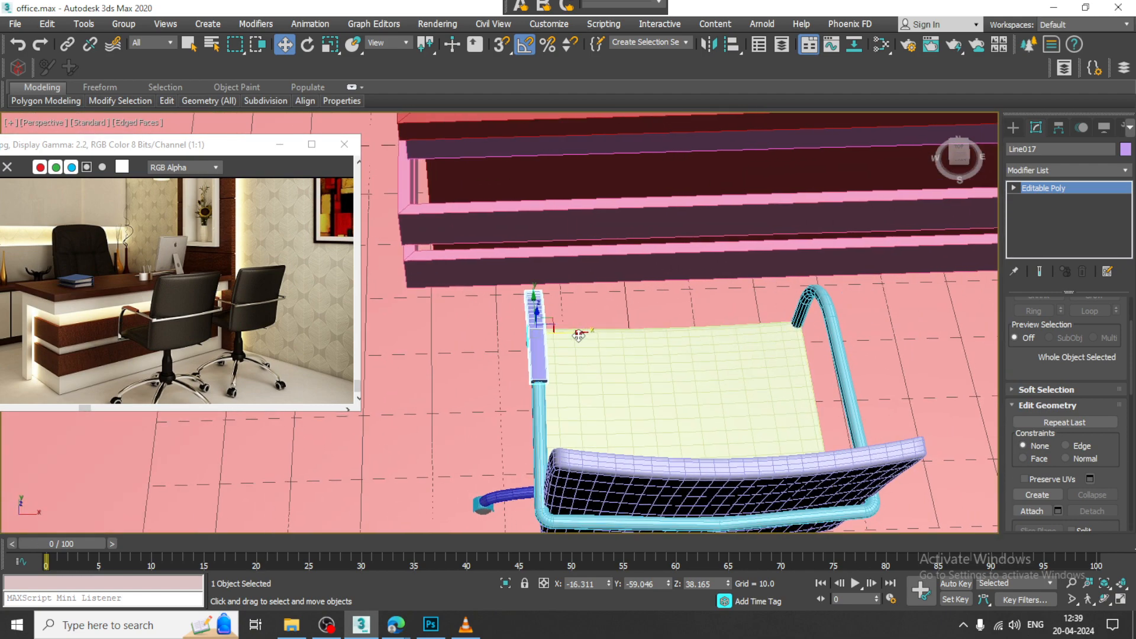
pyautogui.click(839, 342)
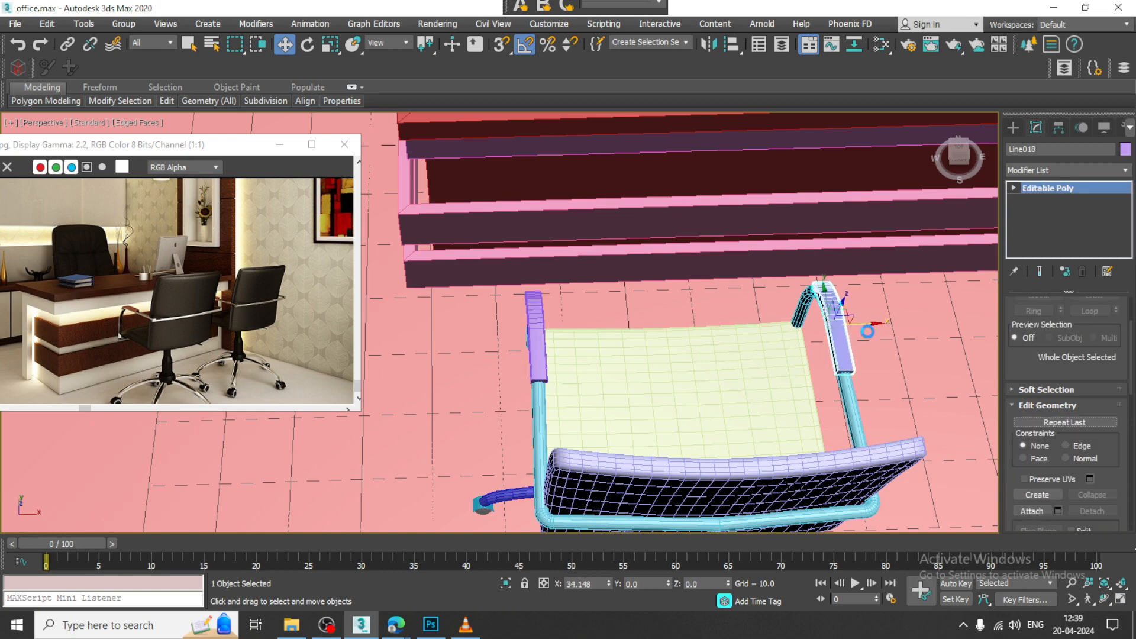
pyautogui.hotkey('ctrl', 'v')
pyautogui.click(560, 377)
pyautogui.moveTo(813, 386); pyautogui.dragTo(804, 309, button='middle')
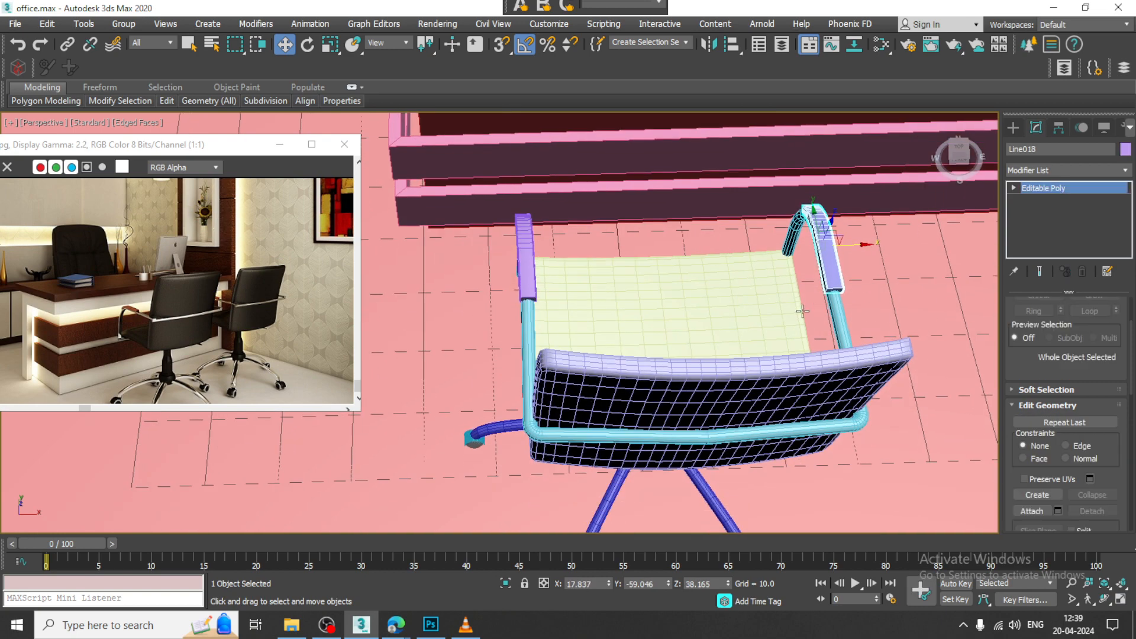
# Step: Select both armrest pads together with the chair's backrest and armrest tube frame
pyautogui.scroll(-3, 803, 310)
pyautogui.keyDown('alt'); pyautogui.moveTo(739, 361); pyautogui.dragTo(799, 327, button='middle'); pyautogui.keyUp('alt')
pyautogui.scroll(3, 799, 328)
pyautogui.keyDown('ctrl'); pyautogui.click(710, 341); pyautogui.keyUp('ctrl')
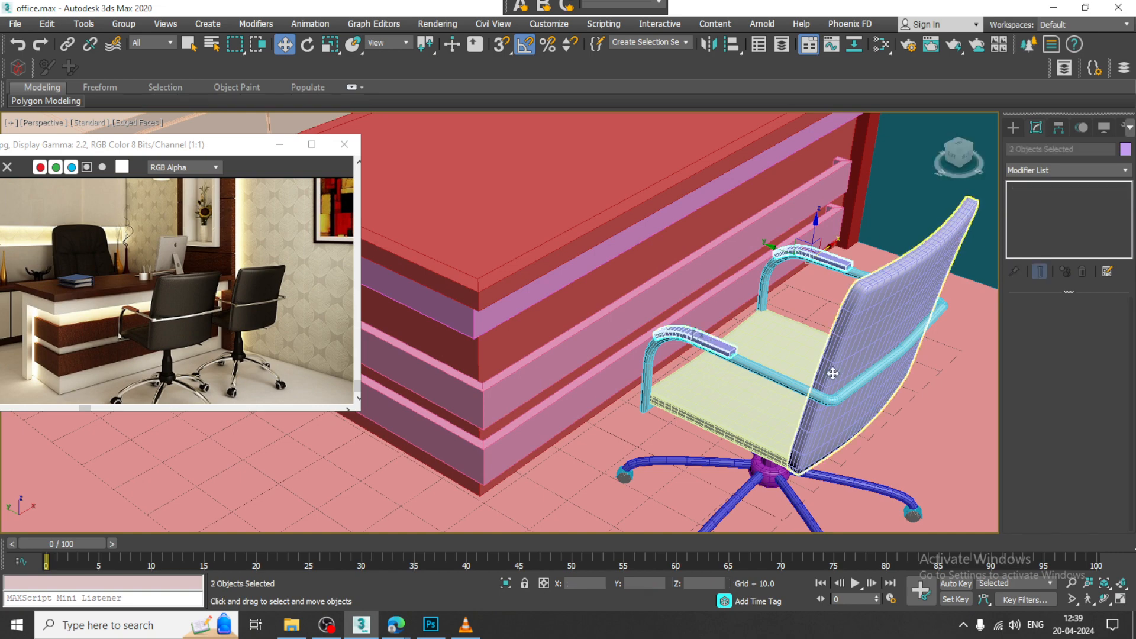
pyautogui.keyDown('ctrl'); pyautogui.click(830, 373); pyautogui.keyUp('ctrl')
pyautogui.keyDown('alt'); pyautogui.moveTo(846, 424); pyautogui.dragTo(850, 413, button='middle'); pyautogui.keyUp('alt')
pyautogui.keyDown('ctrl'); pyautogui.click(795, 375); pyautogui.keyUp('ctrl')
pyautogui.keyDown('alt'); pyautogui.moveTo(794, 375); pyautogui.dragTo(844, 327, button='middle'); pyautogui.keyUp('alt')
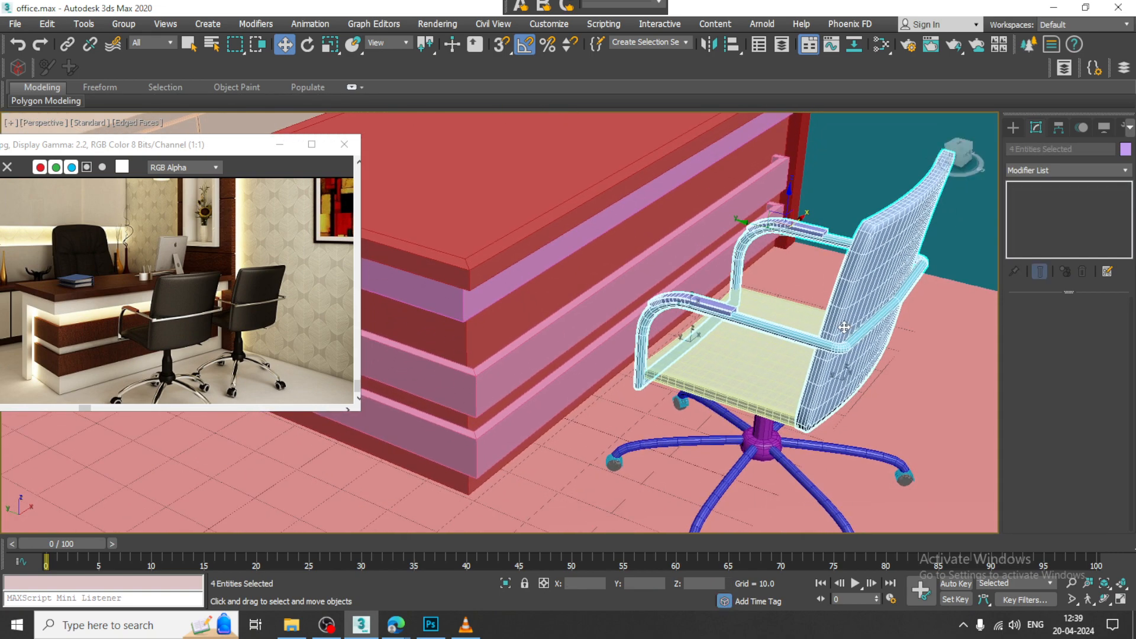
# Step: Add the seat, the central hub and all the caster legs to the chair selection
pyautogui.keyDown('ctrl'); pyautogui.click(760, 385); pyautogui.keyUp('ctrl')
pyautogui.keyDown('ctrl'); pyautogui.click(762, 438); pyautogui.keyUp('ctrl')
pyautogui.keyDown('ctrl'); pyautogui.click(719, 441); pyautogui.keyUp('ctrl')
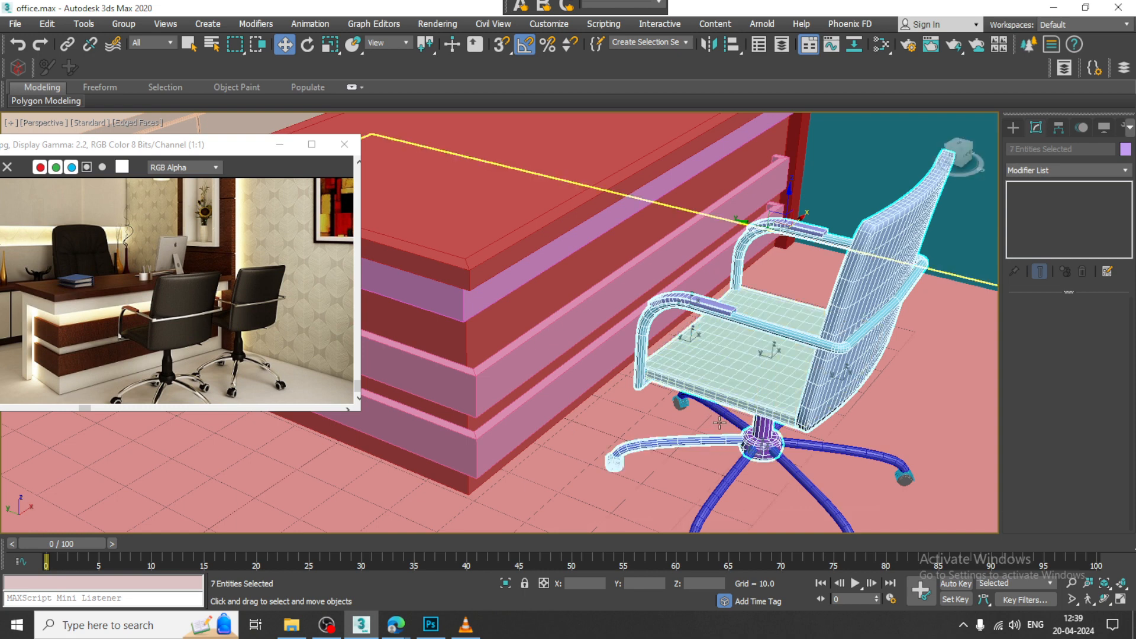
pyautogui.keyDown('ctrl'); pyautogui.click(713, 414); pyautogui.keyUp('ctrl')
pyautogui.keyDown('ctrl'); pyautogui.click(808, 488); pyautogui.keyUp('ctrl')
pyautogui.keyDown('ctrl'); pyautogui.click(826, 449); pyautogui.keyUp('ctrl')
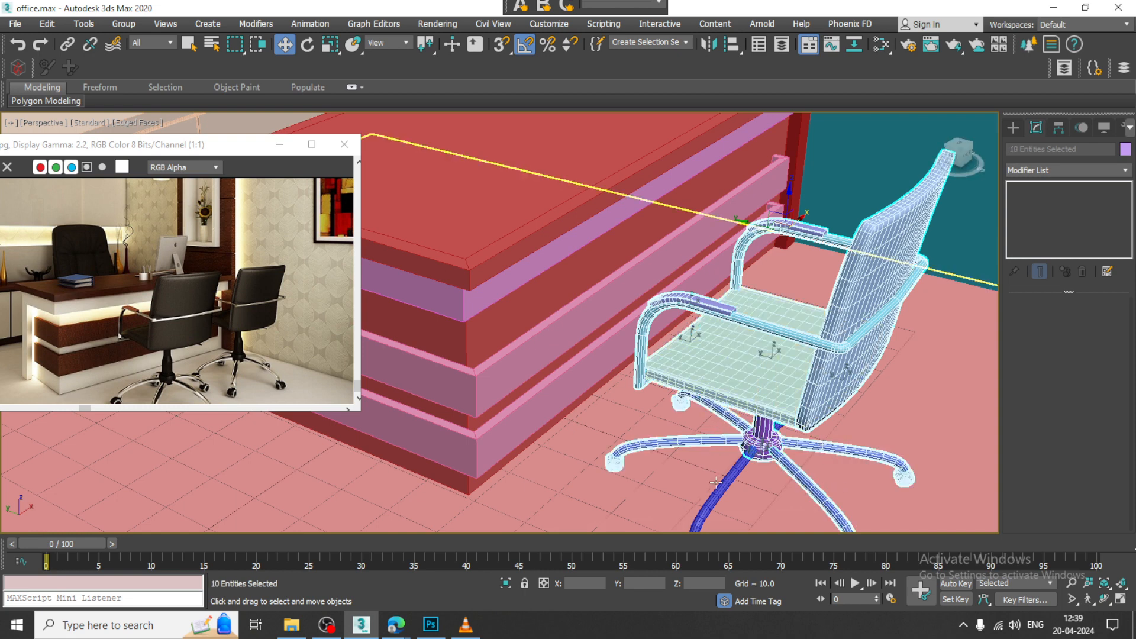
pyautogui.keyDown('ctrl'); pyautogui.click(719, 489); pyautogui.keyUp('ctrl')
pyautogui.moveTo(719, 490)
pyautogui.keyDown('alt'); pyautogui.mouseDown(button='middle')
pyautogui.moveTo(821, 441)
pyautogui.moveTo(708, 376)
pyautogui.moveTo(735, 310)
pyautogui.mouseUp(button='middle'); pyautogui.keyUp('alt')
pyautogui.keyDown('ctrl'); pyautogui.click(821, 441); pyautogui.keyUp('ctrl')
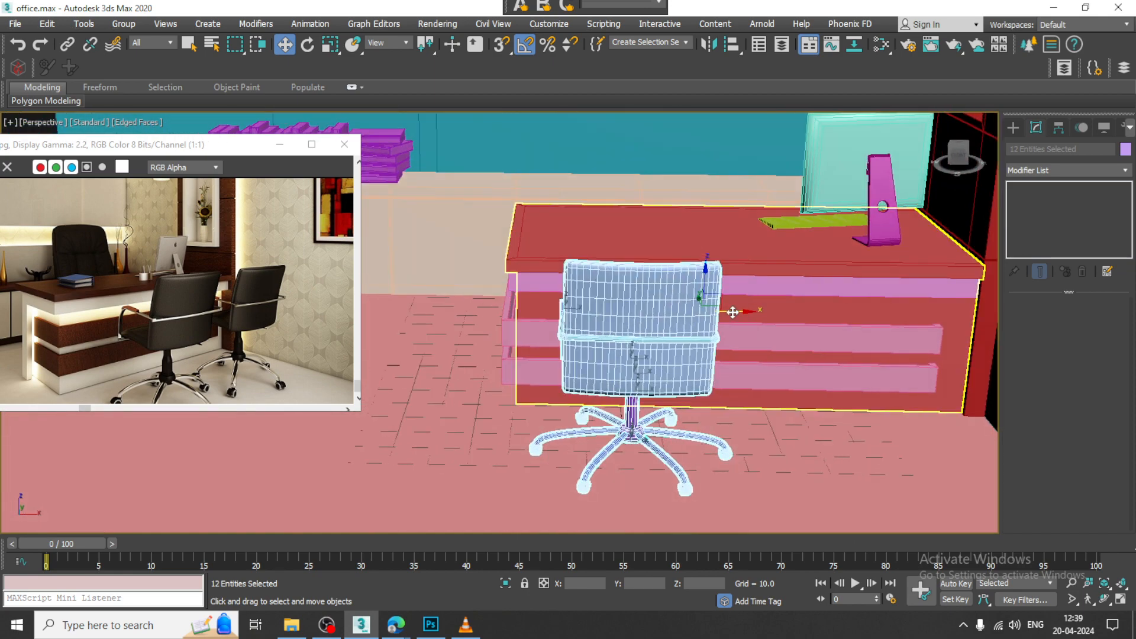
# Step: Copy the whole chair along X to place a second visitor chair beside the first in front of the desk
pyautogui.keyDown('shift'); pyautogui.moveTo(735, 310); pyautogui.dragTo(1005, 308); pyautogui.keyUp('shift')
pyautogui.click(583, 373)
pyautogui.moveTo(698, 349)
pyautogui.keyDown('alt'); pyautogui.mouseDown(button='middle')
pyautogui.moveTo(911, 379)
pyautogui.moveTo(852, 310)
pyautogui.moveTo(824, 303)
pyautogui.moveTo(842, 307)
pyautogui.mouseUp(button='middle'); pyautogui.keyUp('alt')
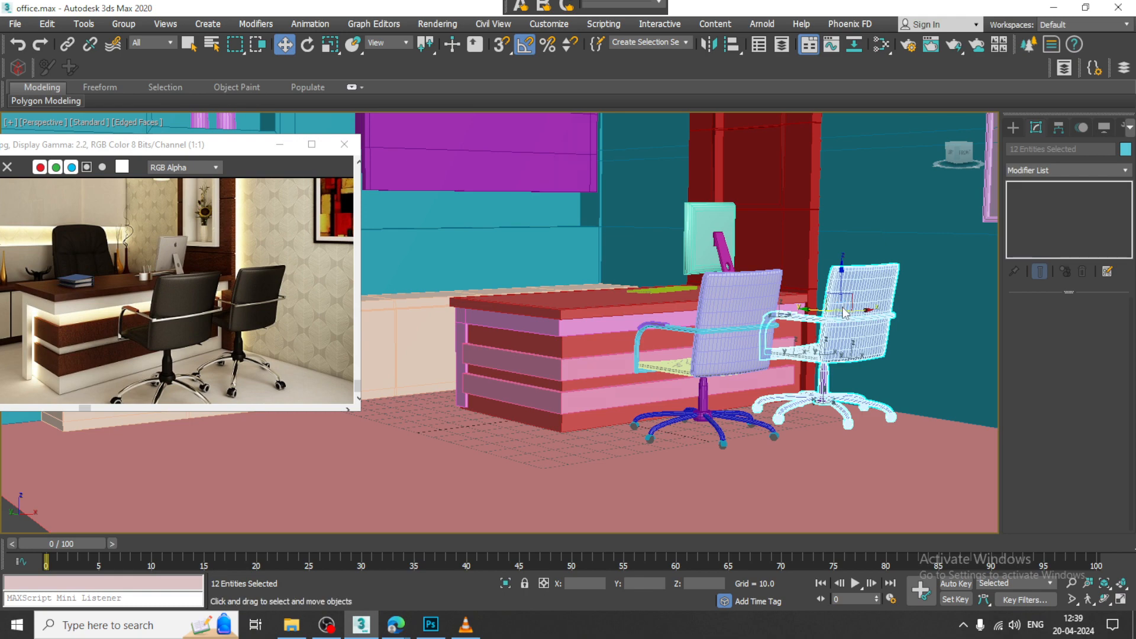
pyautogui.keyDown('alt'); pyautogui.moveTo(811, 307); pyautogui.dragTo(844, 368, button='middle'); pyautogui.keyUp('alt')
pyautogui.keyDown('alt'); pyautogui.moveTo(844, 368); pyautogui.dragTo(821, 354, button='middle'); pyautogui.keyUp('alt')
pyautogui.moveTo(821, 353); pyautogui.dragTo(847, 335, button='middle')
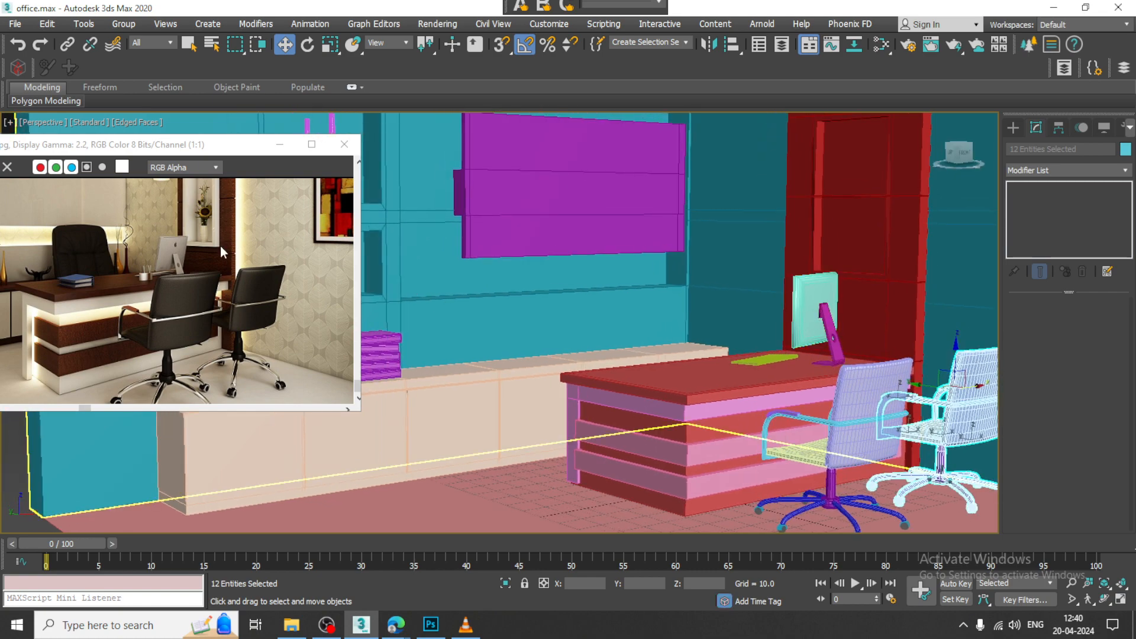
# Step: In the Front view, draw an open four-point line about 4 units wide beside the chair back, with viewport rendering turned off
pyautogui.scroll(2, 108, 290)
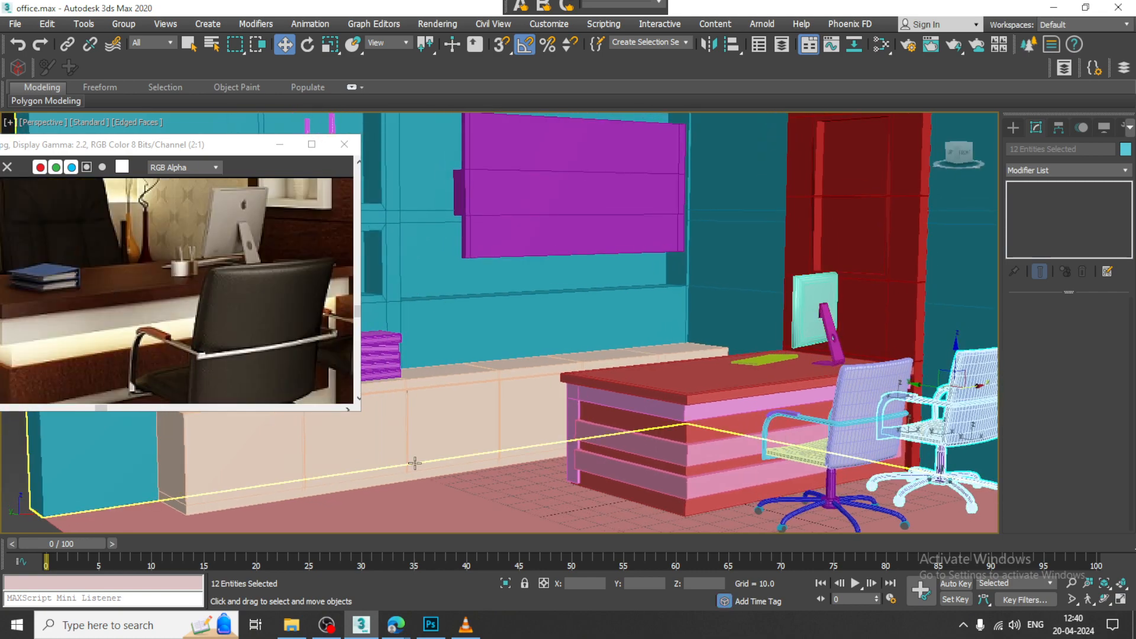
pyautogui.hotkey('alt', 'w')
pyautogui.hotkey('alt', 'w')
pyautogui.scroll(8, 755, 246)
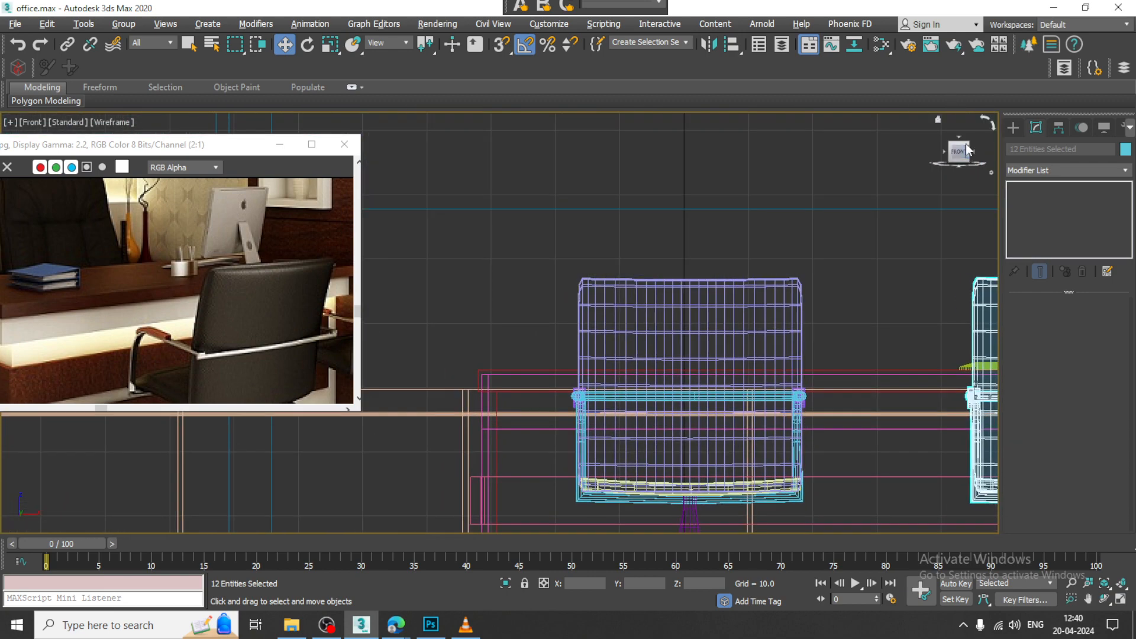
pyautogui.click(1012, 126)
pyautogui.click(1038, 224)
pyautogui.scroll(5, 604, 317)
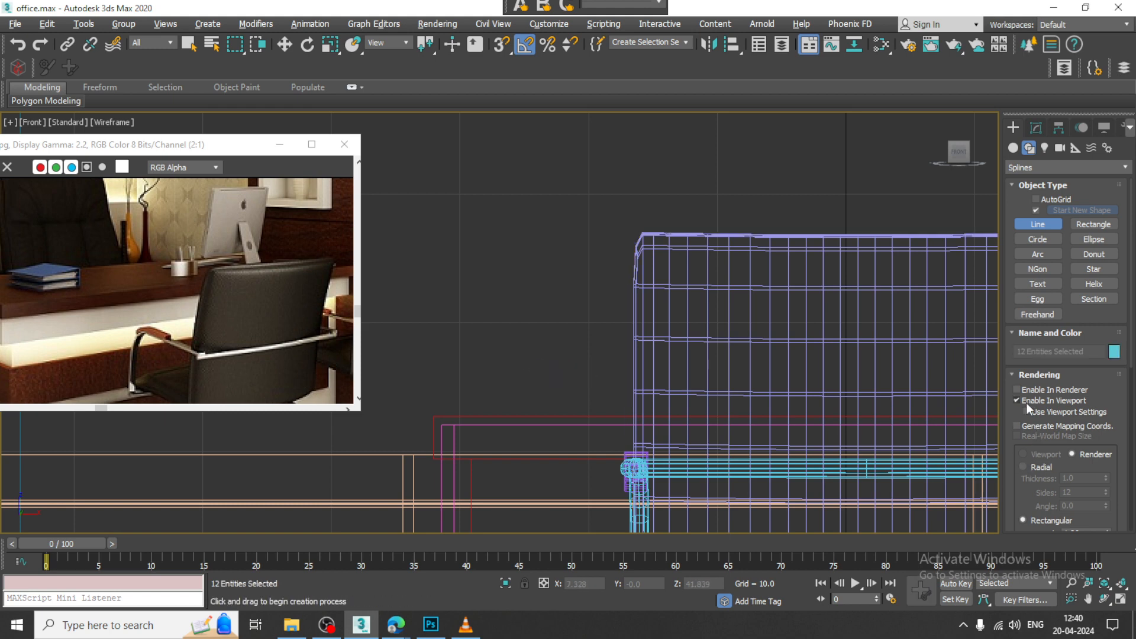
pyautogui.scroll(2, 560, 392)
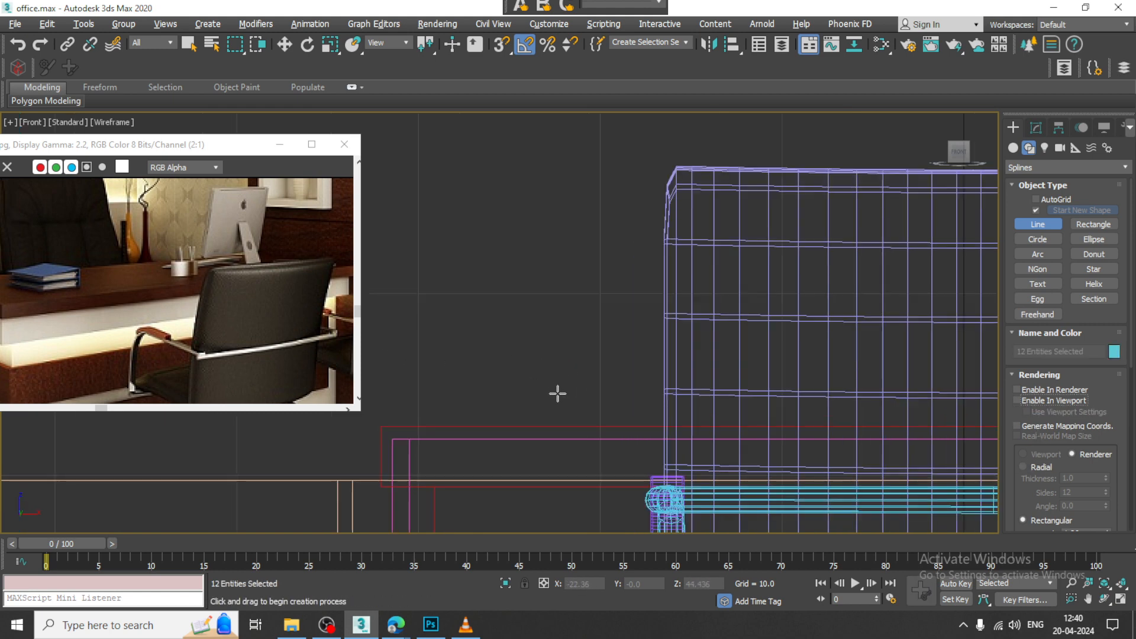
pyautogui.click(556, 389)
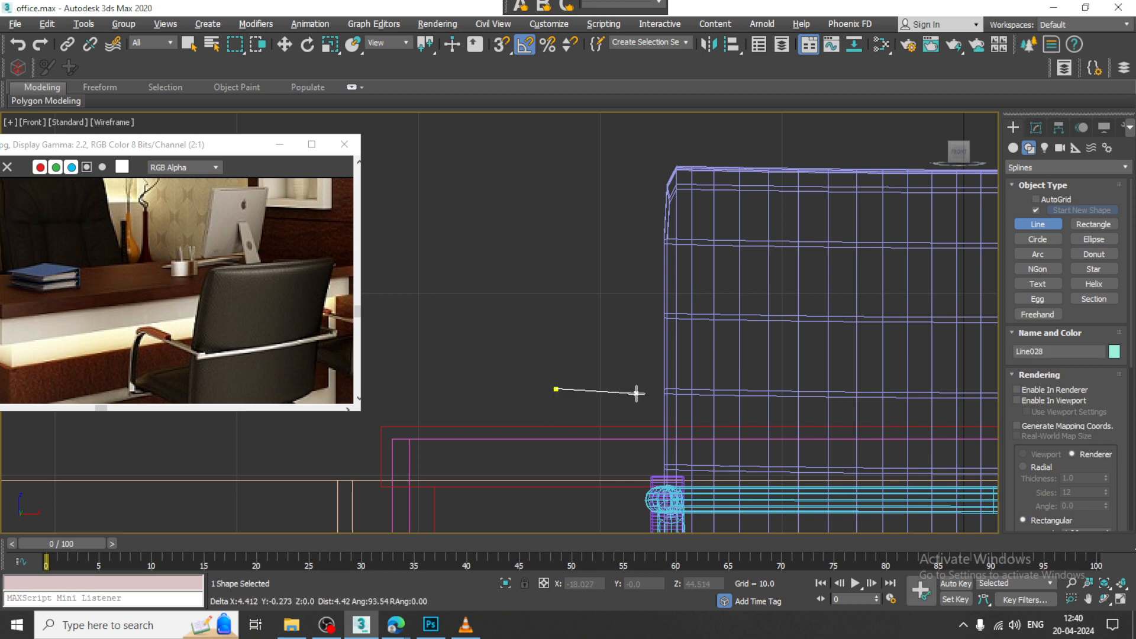
pyautogui.click(624, 396)
pyautogui.click(624, 410)
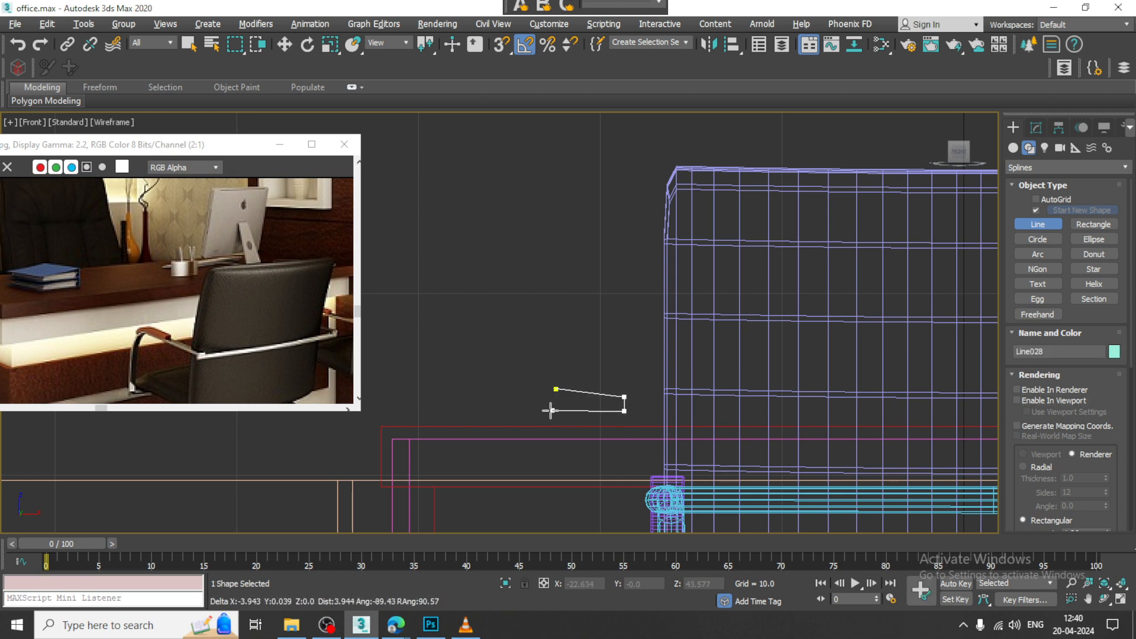
pyautogui.click(557, 410)
pyautogui.rightClick(562, 405)
# Step: Move the line's two open end vertices outward along X and shift the upper one slightly back
pyautogui.scroll(4, 568, 398)
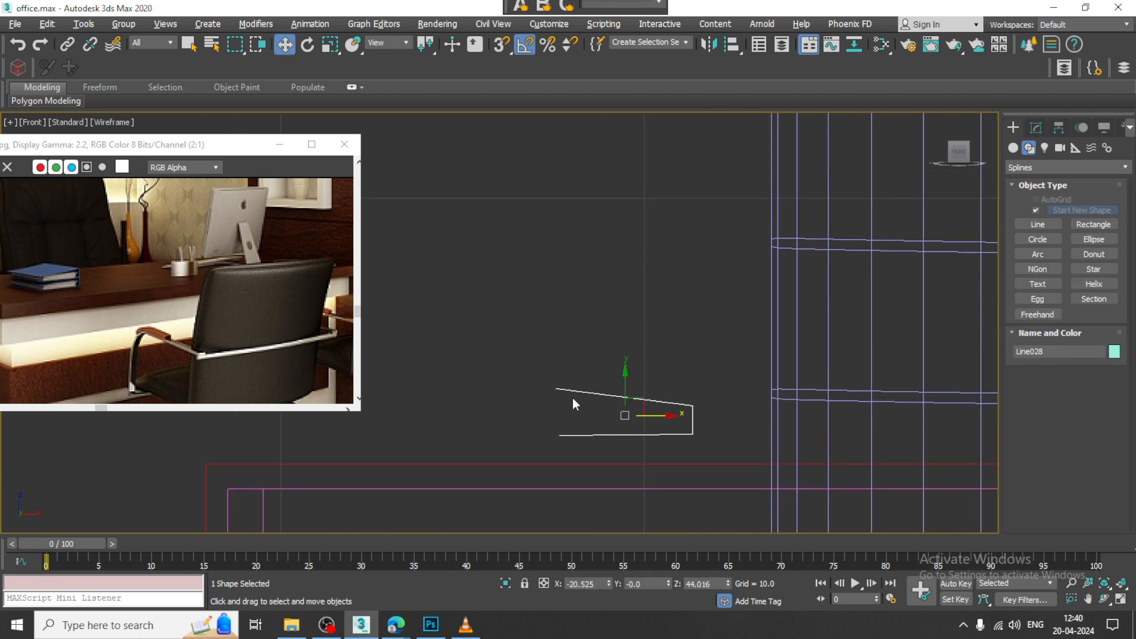
pyautogui.moveTo(594, 386); pyautogui.dragTo(561, 387)
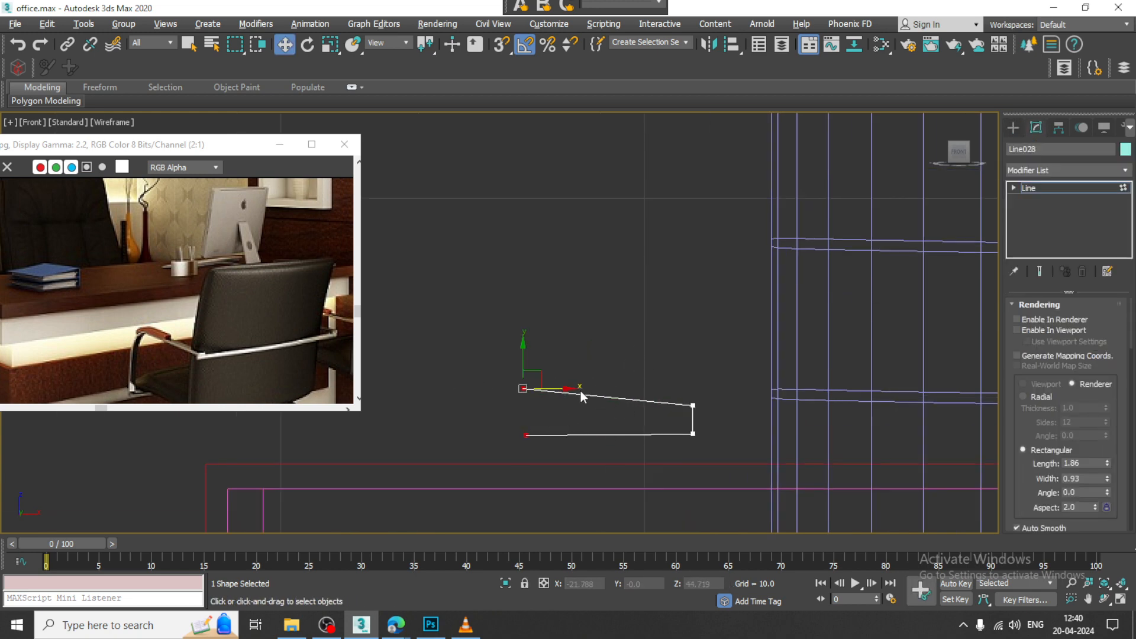
pyautogui.click(523, 389)
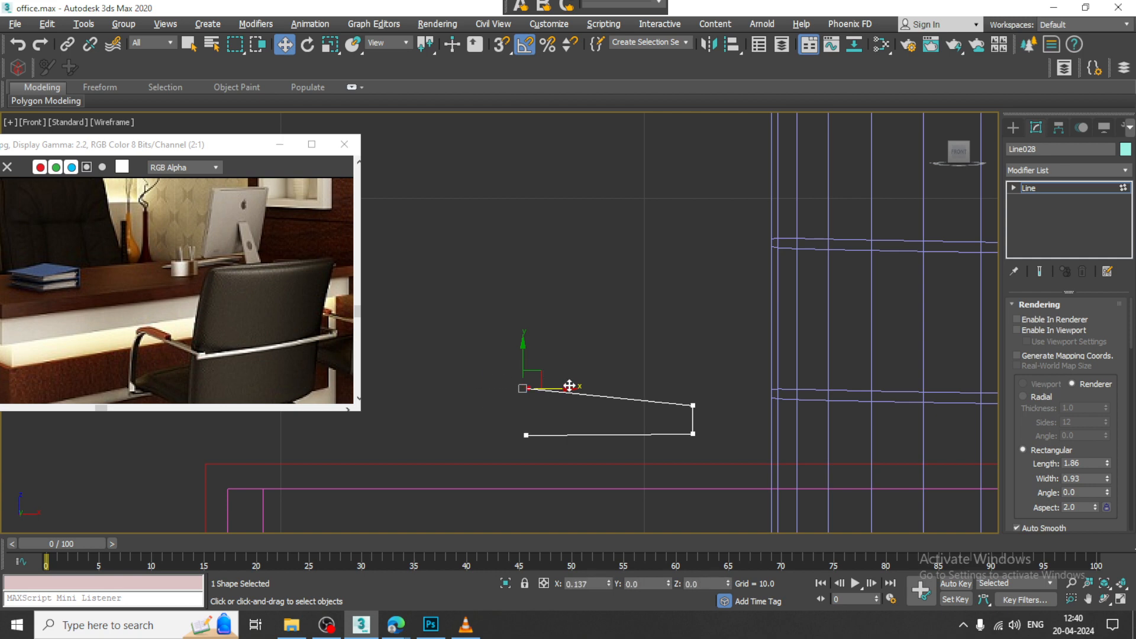
# Step: Refine the line's upper segment with a new vertex at its middle
pyautogui.rightClick(612, 393)
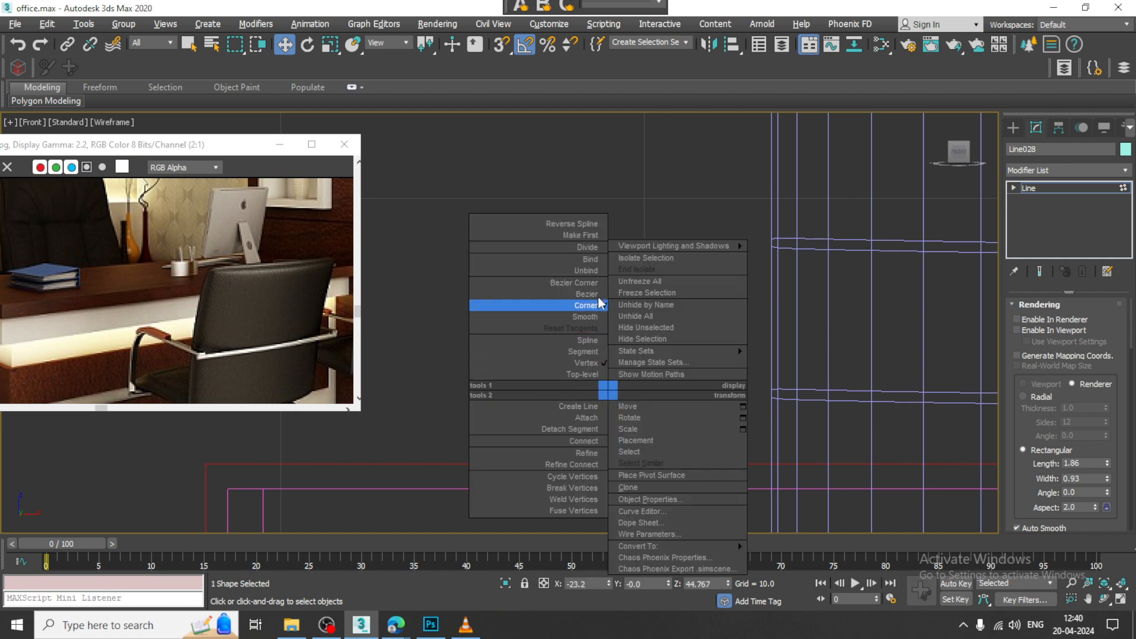
pyautogui.click(587, 453)
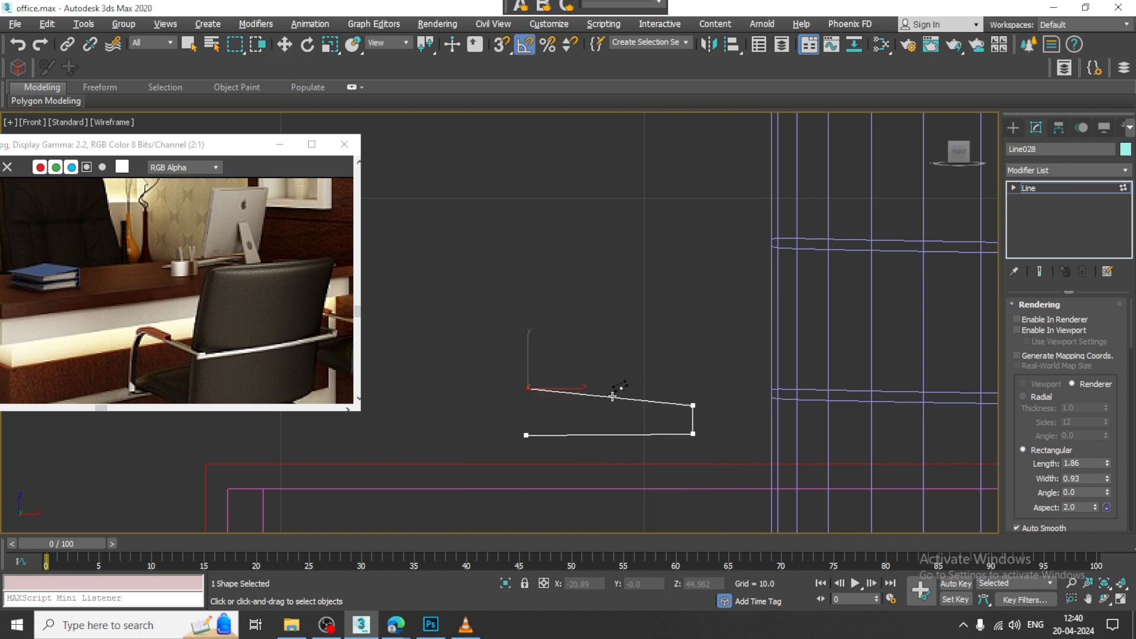
pyautogui.rightClick(587, 419)
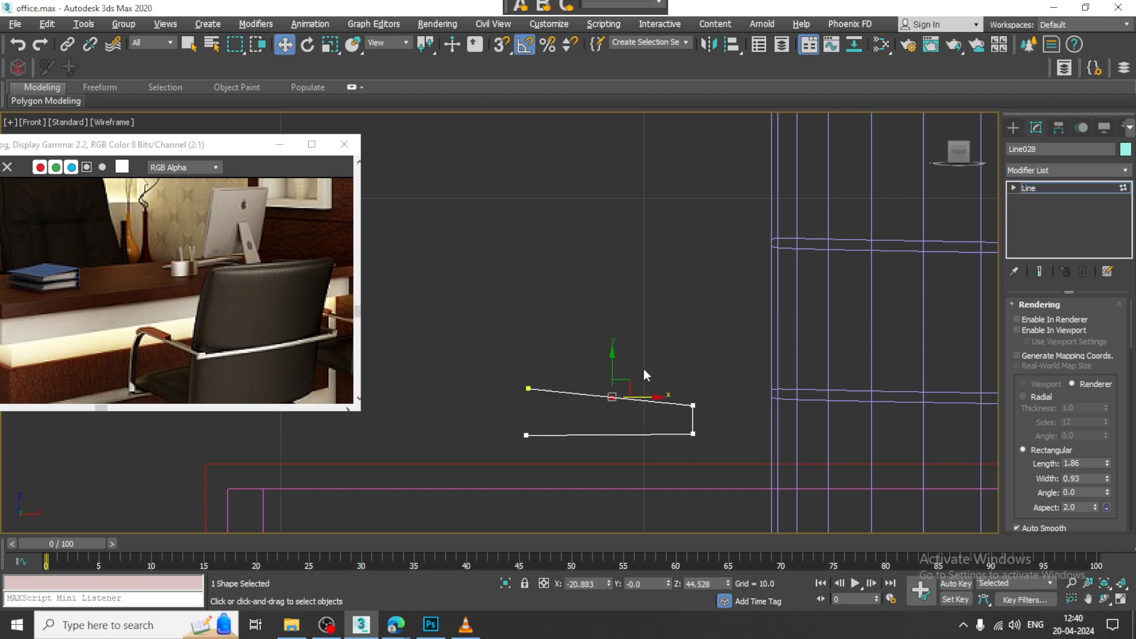
# Step: Convert the new middle vertex of the upper segment to Smooth and lower it slightly
pyautogui.rightClick(619, 394)
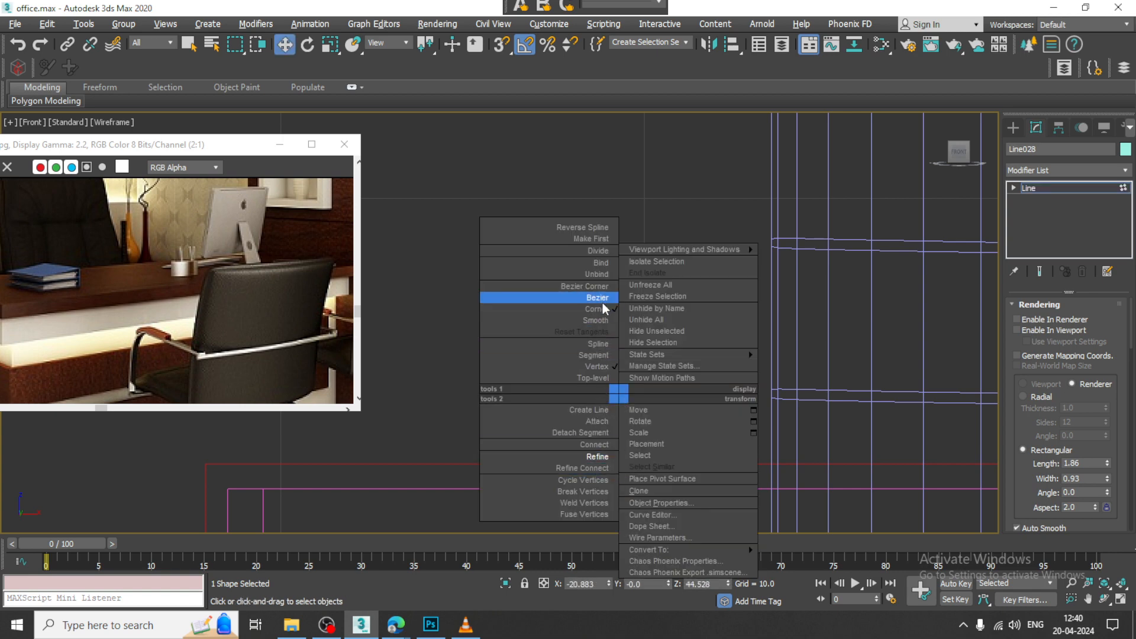
pyautogui.click(605, 322)
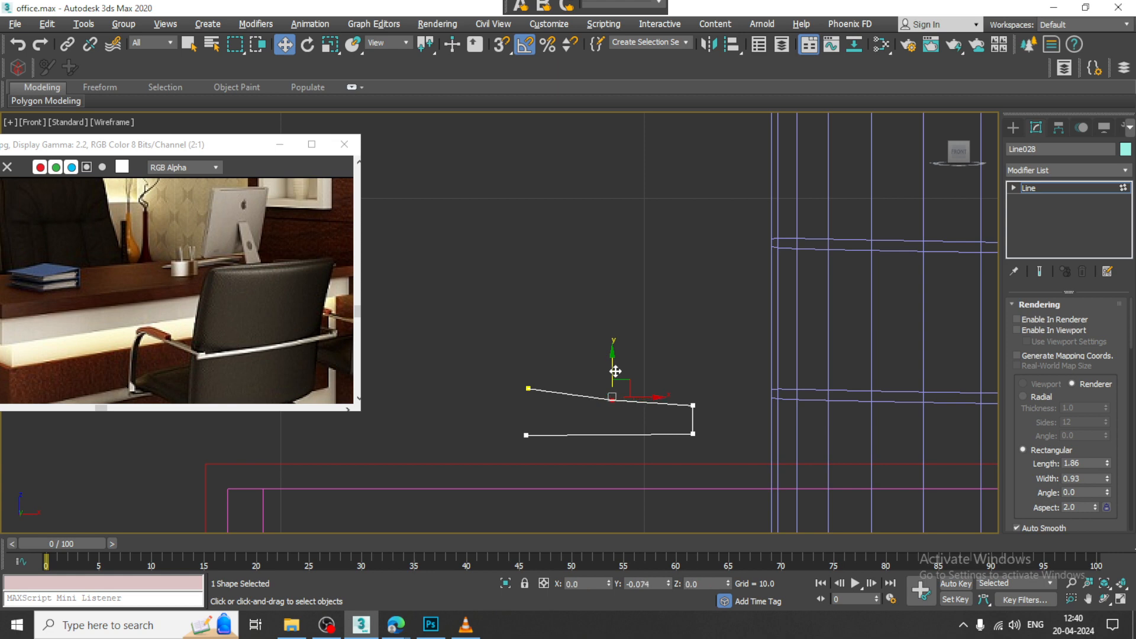
pyautogui.click(1078, 189)
# Step: Show the line as thick geometry in the viewport with a rectangular section of length 7.57 and width 0.16
pyautogui.hotkey('alt', 'w')
pyautogui.rightClick(723, 467)
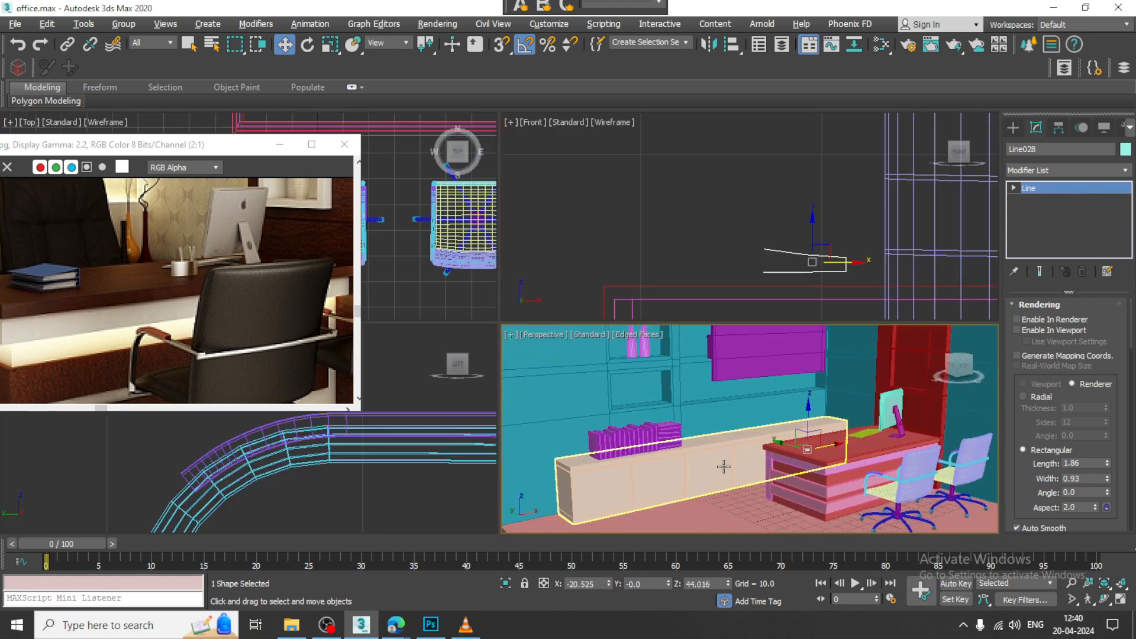
pyautogui.press('z')
pyautogui.scroll(-5, 811, 395)
pyautogui.hotkey('alt', 'w')
pyautogui.scroll(-7, 768, 383)
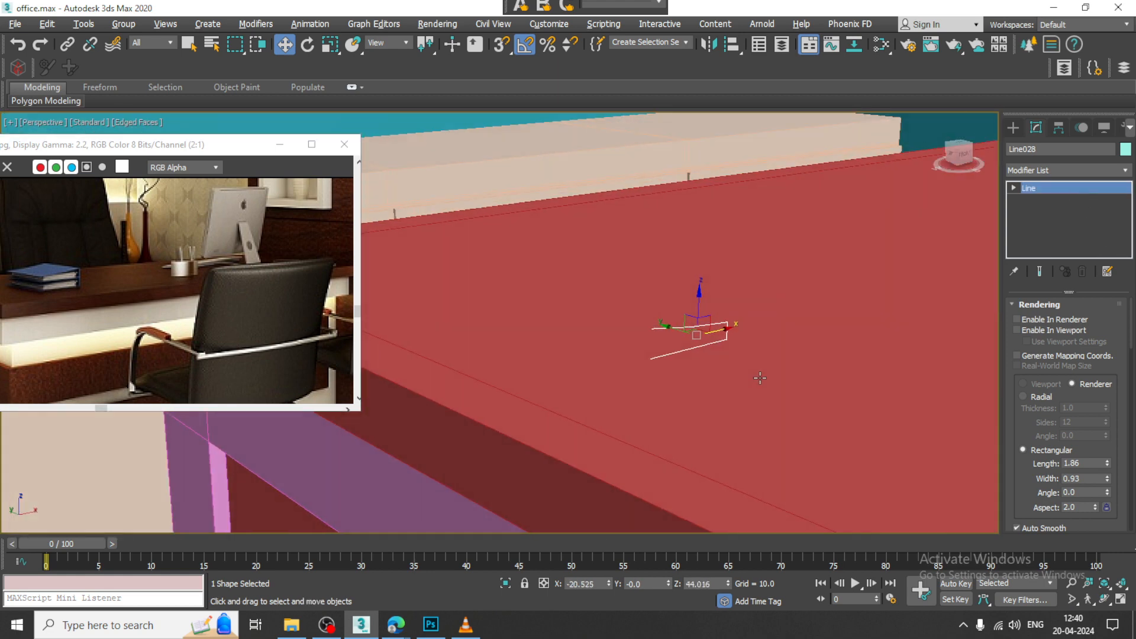
pyautogui.keyDown('alt'); pyautogui.moveTo(759, 380); pyautogui.dragTo(937, 373, button='middle'); pyautogui.keyUp('alt')
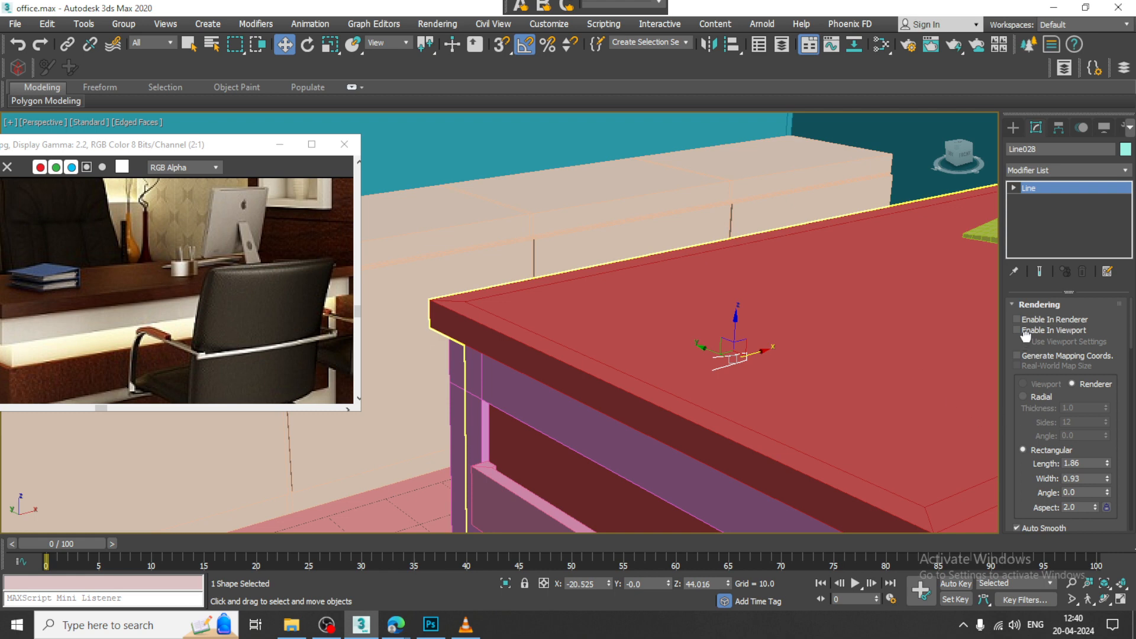
pyautogui.click(1039, 332)
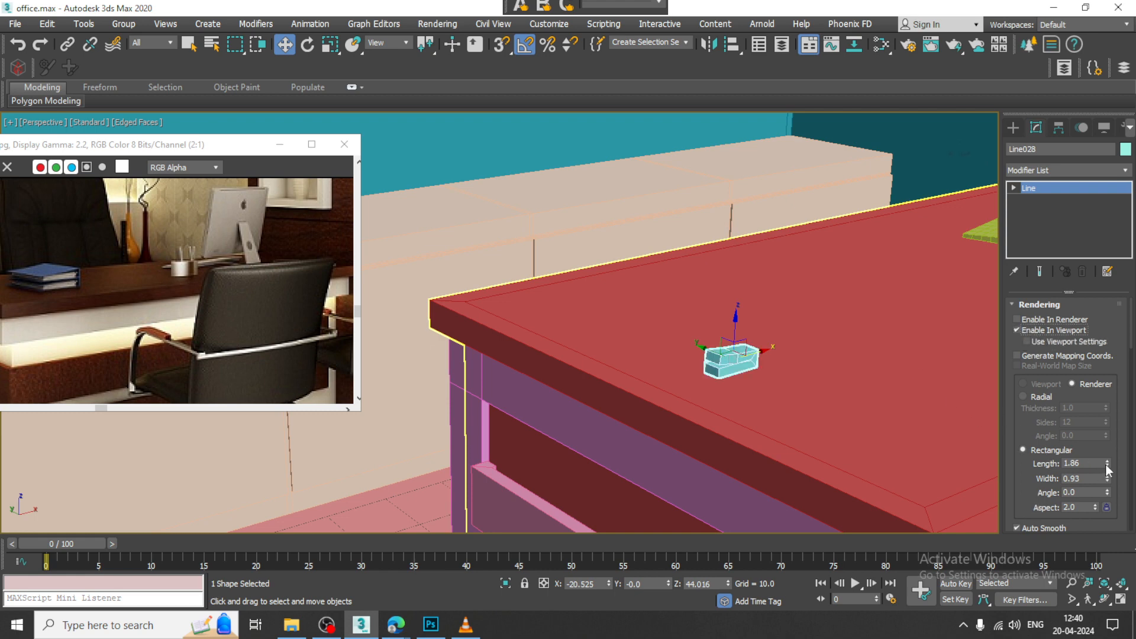
pyautogui.moveTo(1107, 465); pyautogui.dragTo(1087, 245)
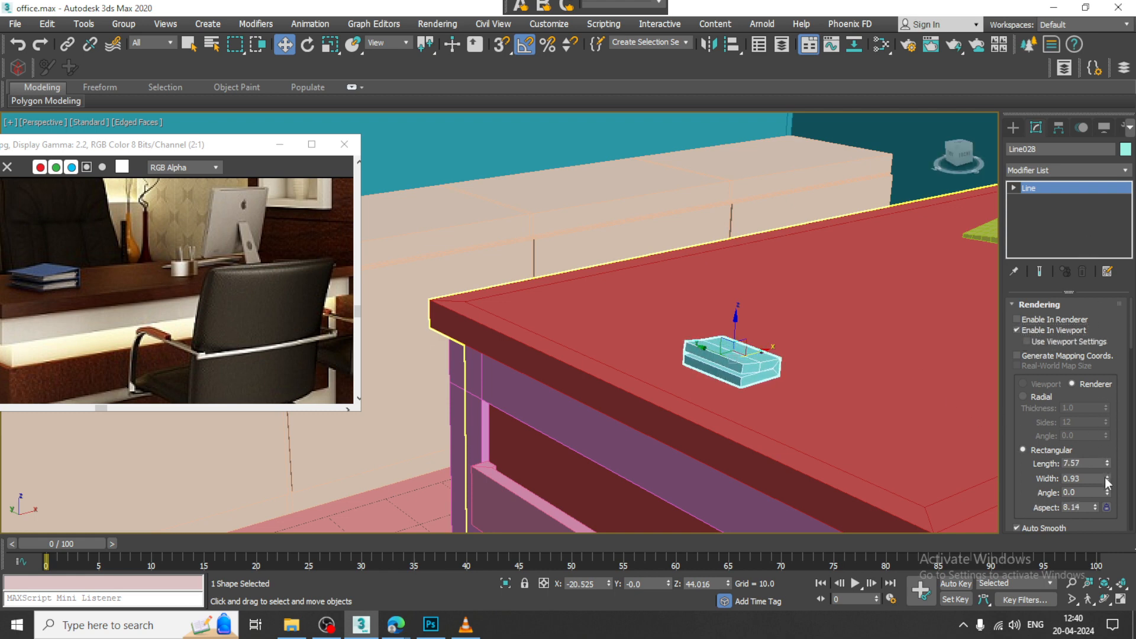
pyautogui.moveTo(1107, 479); pyautogui.dragTo(1126, 532)
pyautogui.scroll(6, 710, 355)
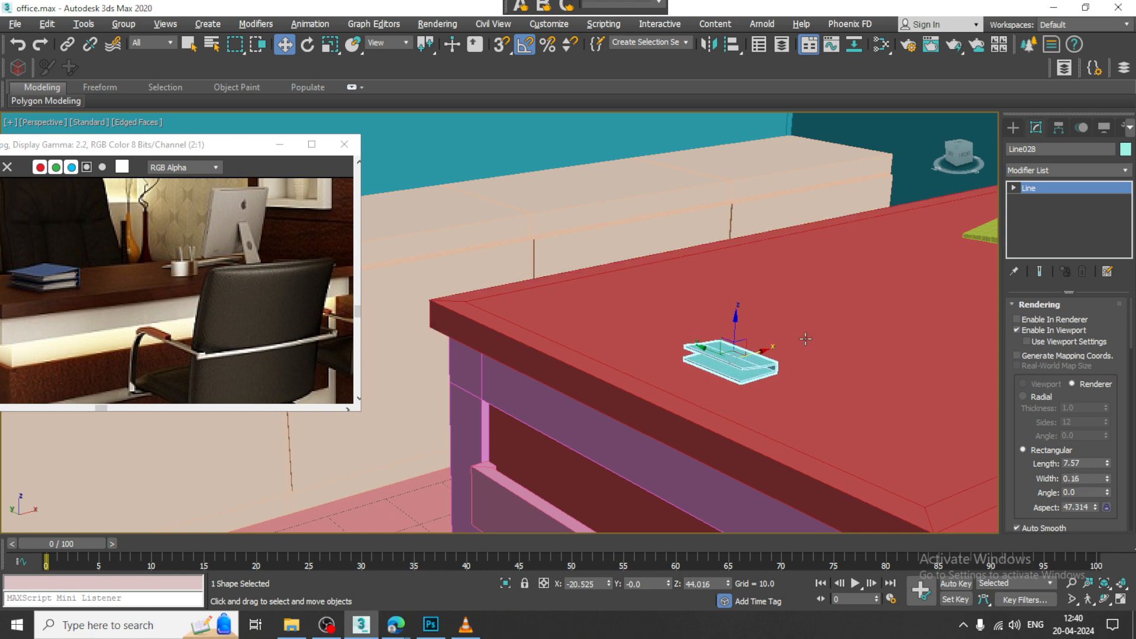
# Step: Scale the book cover shape up uniformly to about 156 percent
pyautogui.scroll(-3, 717, 385)
pyautogui.keyDown('alt'); pyautogui.moveTo(717, 385); pyautogui.dragTo(739, 379, button='middle'); pyautogui.keyUp('alt')
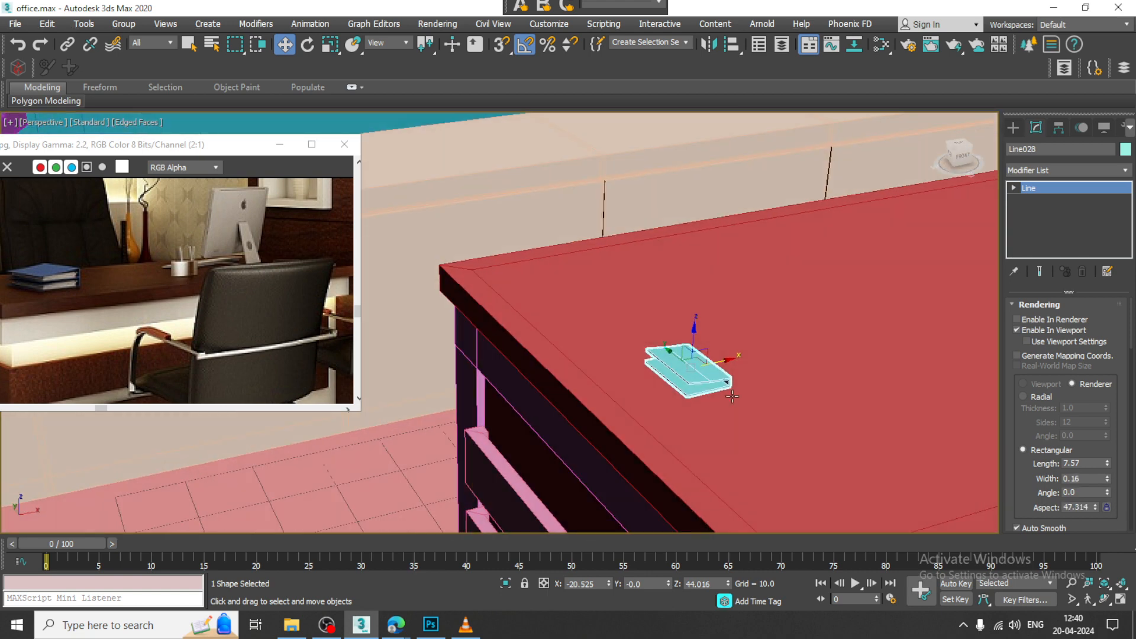
pyautogui.scroll(3, 710, 366)
pyautogui.press('r')
pyautogui.moveTo(667, 352); pyautogui.dragTo(651, 325)
pyautogui.scroll(-5, 654, 331)
pyautogui.moveTo(668, 340)
pyautogui.keyDown('alt'); pyautogui.mouseDown(button='middle')
pyautogui.moveTo(645, 346)
pyautogui.moveTo(657, 337)
pyautogui.mouseUp(button='middle'); pyautogui.keyUp('alt')
pyautogui.scroll(3, 657, 344)
pyautogui.scroll(3, 670, 336)
pyautogui.hotkey('alt', 'w')
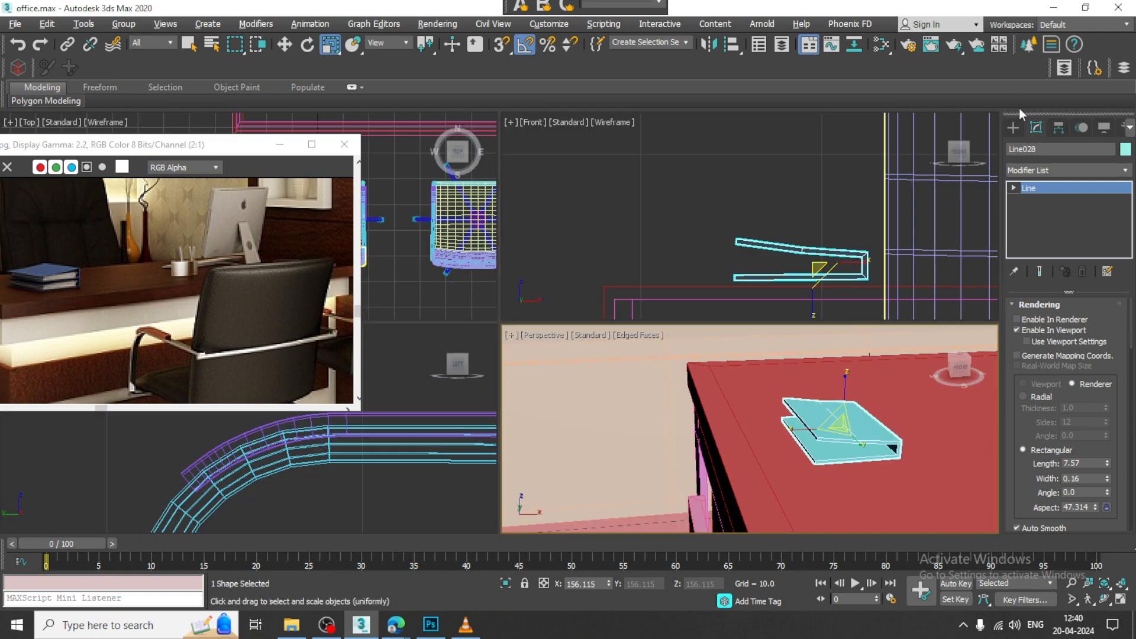
pyautogui.click(1013, 128)
pyautogui.click(1013, 148)
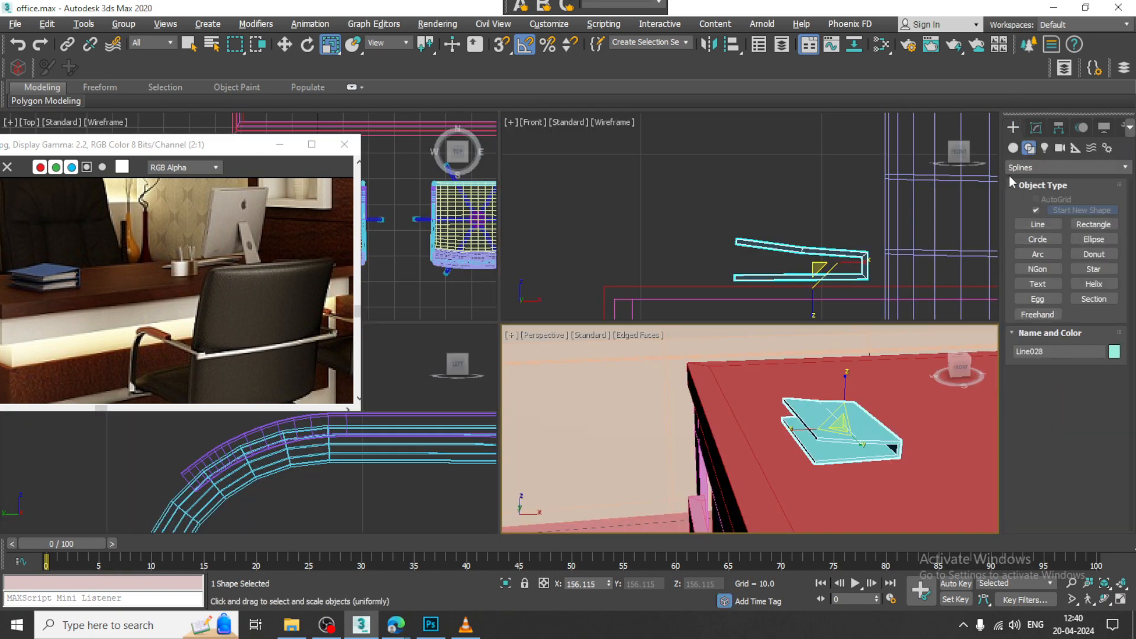
pyautogui.click(1105, 272)
pyautogui.middleClick(680, 245)
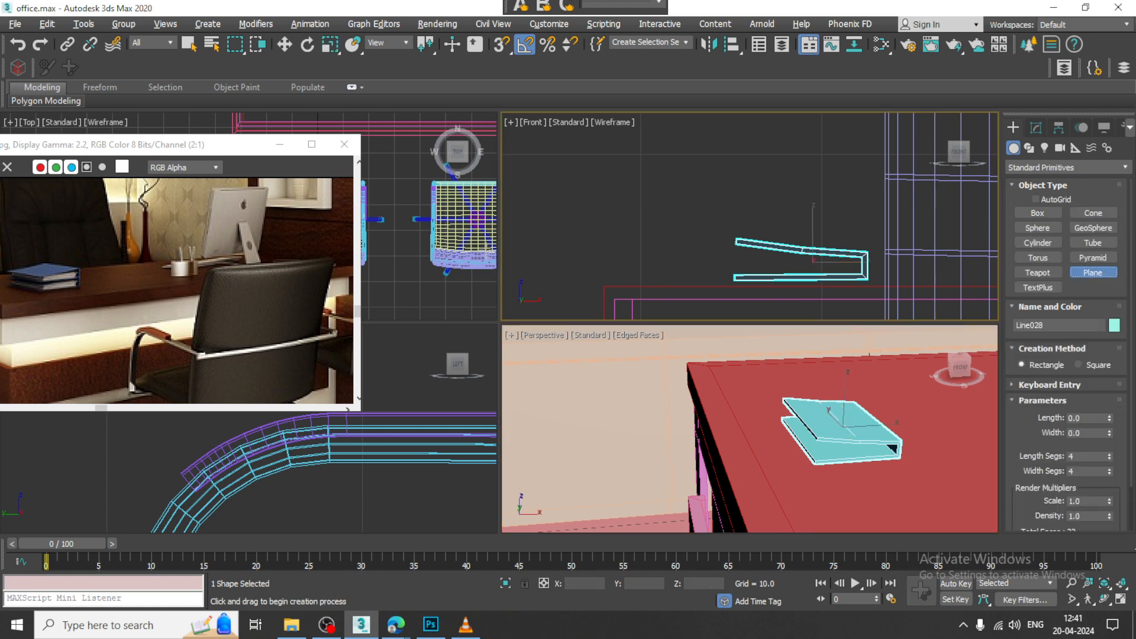
pyautogui.hotkey('alt', 'w')
pyautogui.moveTo(540, 231); pyautogui.dragTo(520, 229, button='middle')
pyautogui.hotkey('alt', 'w')
pyautogui.moveTo(440, 245); pyautogui.dragTo(425, 242, button='middle')
pyautogui.press('z')
pyautogui.hotkey('alt', 'w')
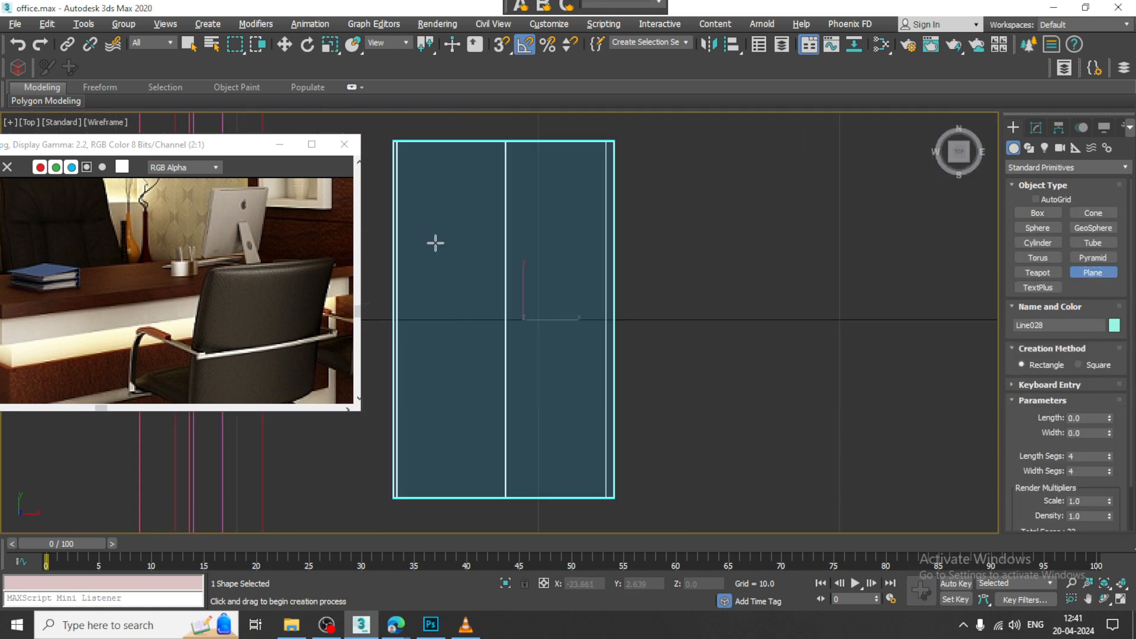
pyautogui.hotkey('alt', 'w')
pyautogui.press('w')
pyautogui.keyDown('alt'); pyautogui.moveTo(852, 367); pyautogui.dragTo(905, 371, button='middle'); pyautogui.keyUp('alt')
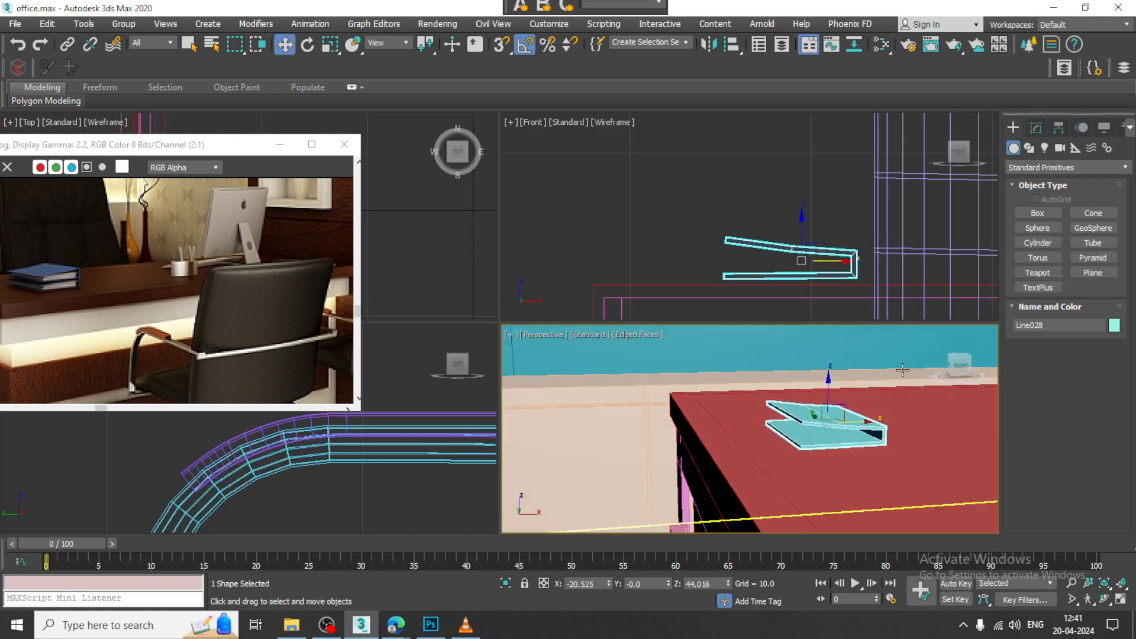
# Step: Reduce the rectangular section width of the book cover slightly to make the cover thinner
pyautogui.middleClick(870, 260)
pyautogui.click(1036, 127)
pyautogui.middleClick(854, 423)
pyautogui.hotkey('alt', 'w')
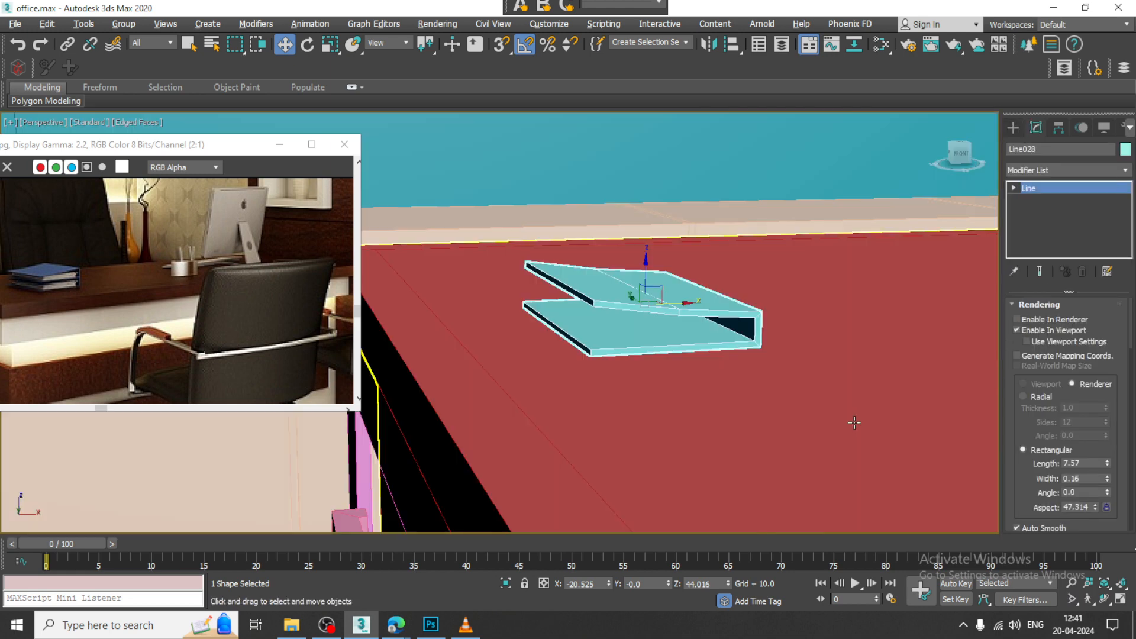
pyautogui.moveTo(1107, 480); pyautogui.dragTo(1106, 485)
# Step: In the Top view, draw a page plane just inside the book cover, about 11.13 long and 6.53 wide
pyautogui.click(1014, 128)
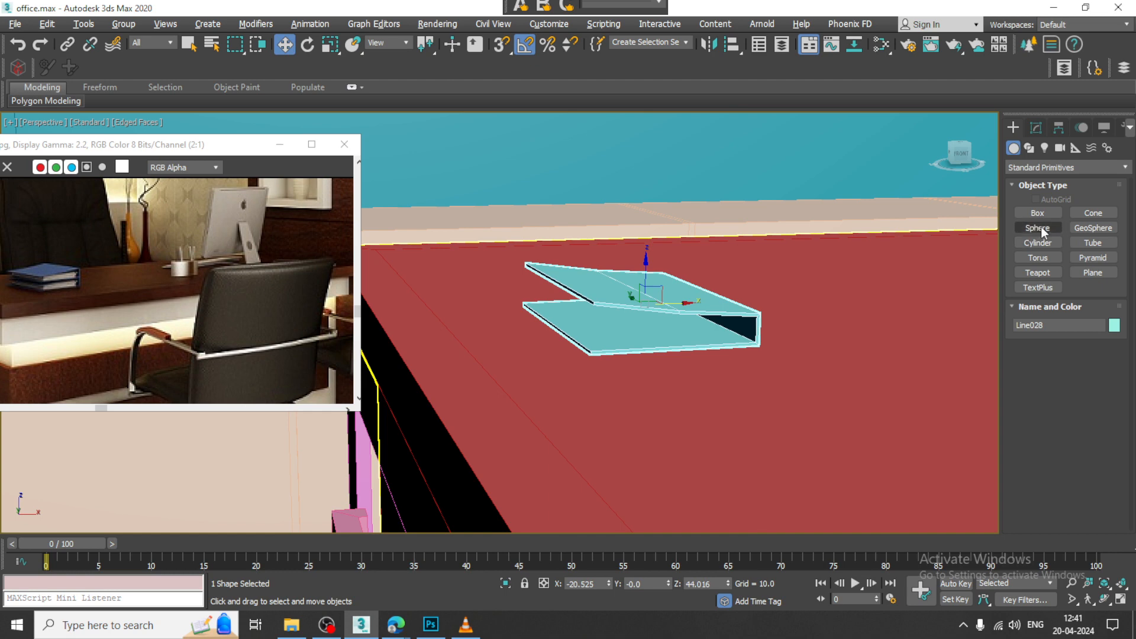
pyautogui.click(1094, 272)
pyautogui.hotkey('alt', 'w')
pyautogui.middleClick(452, 223)
pyautogui.hotkey('alt', 'w')
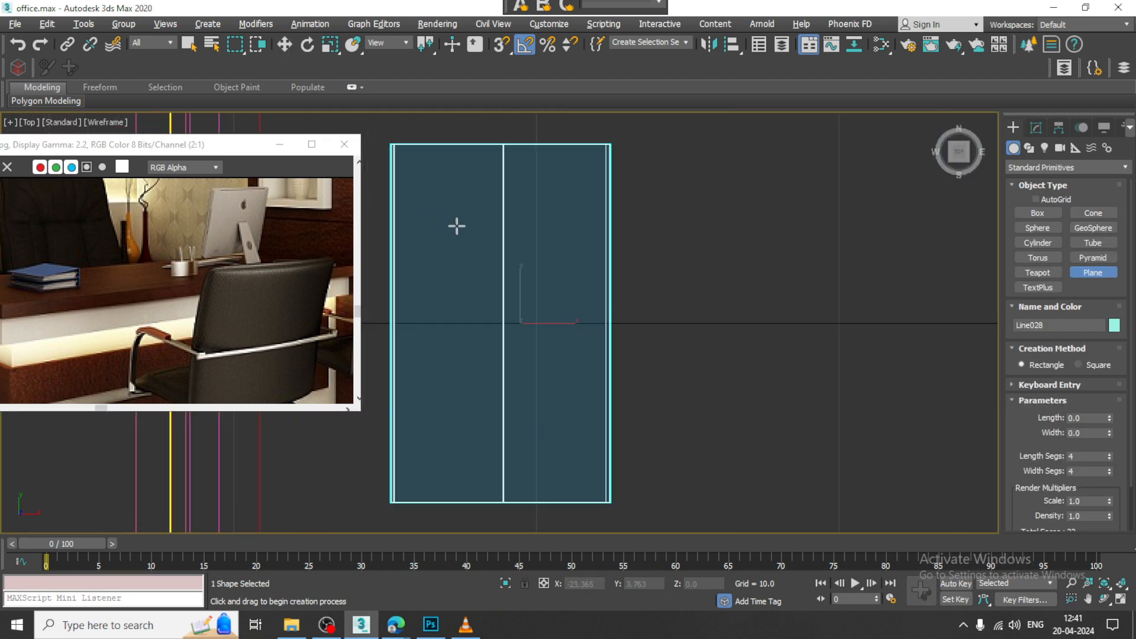
pyautogui.moveTo(404, 153); pyautogui.dragTo(602, 489)
pyautogui.press('w')
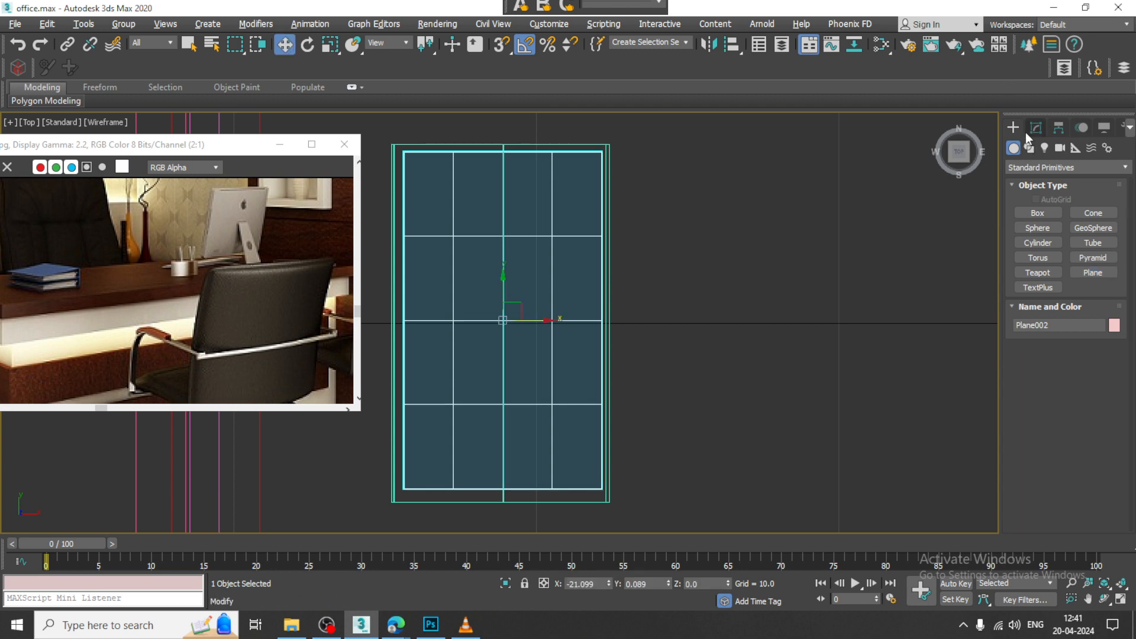
# Step: Set the page plane's length and width segments to 1
pyautogui.click(1034, 129)
pyautogui.write('1')
pyautogui.press('Tab')
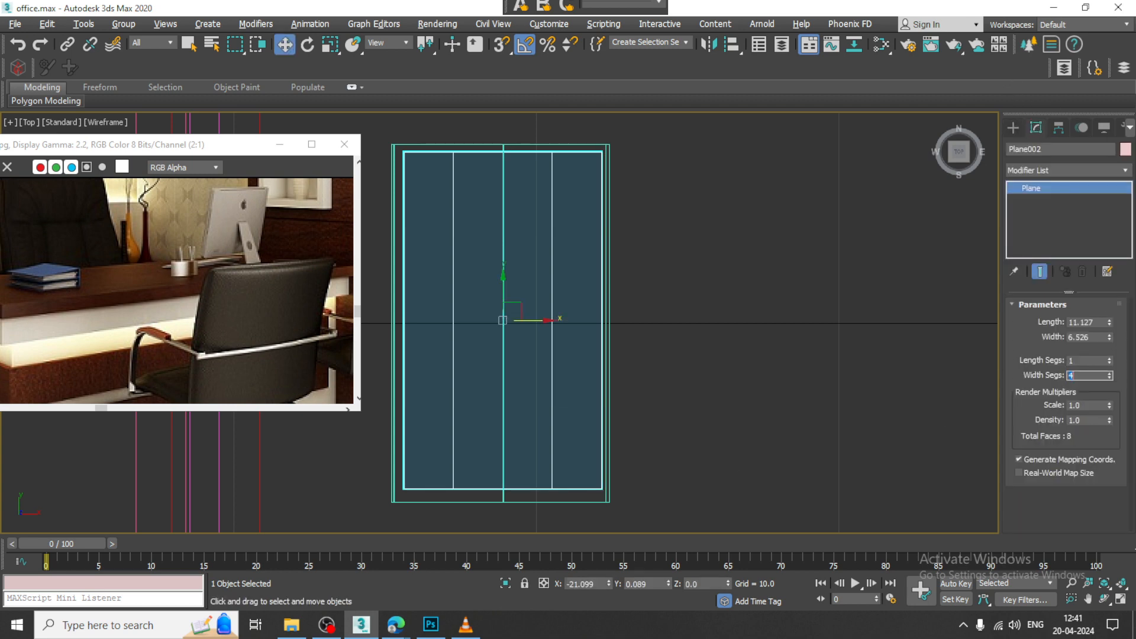
pyautogui.write('1')
pyautogui.press('Return')
# Step: Raise the page plane along Z to about 43.37 so it lies just above the lower cover
pyautogui.hotkey('alt', 'w')
pyautogui.hotkey('alt', 'w')
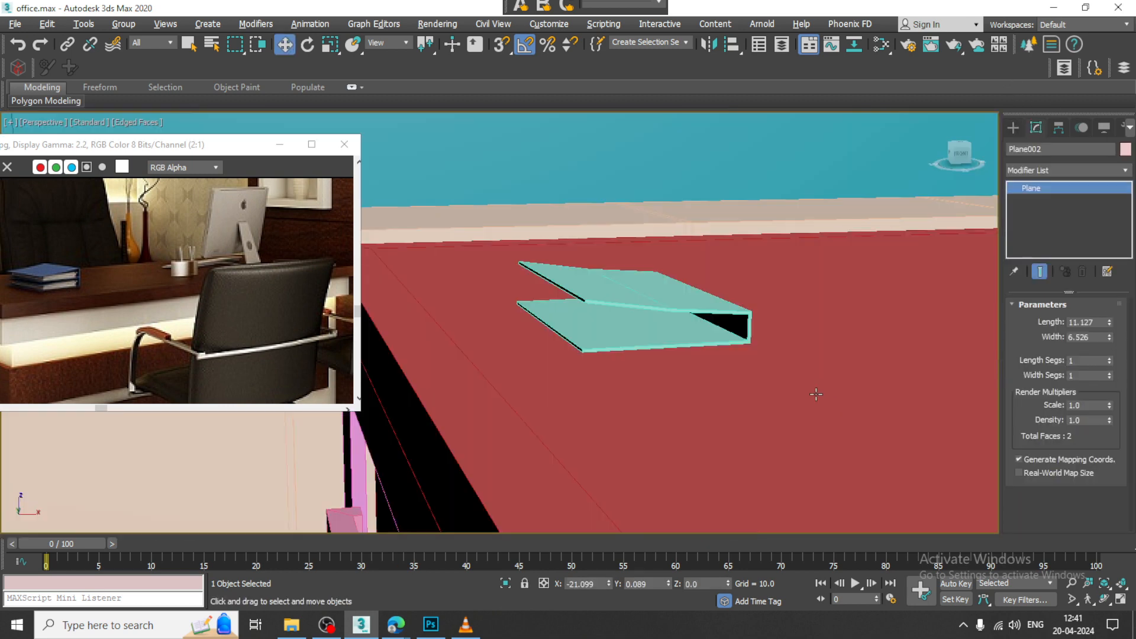
pyautogui.scroll(-10, 816, 398)
pyautogui.moveTo(767, 442); pyautogui.dragTo(771, 363)
pyautogui.press('z')
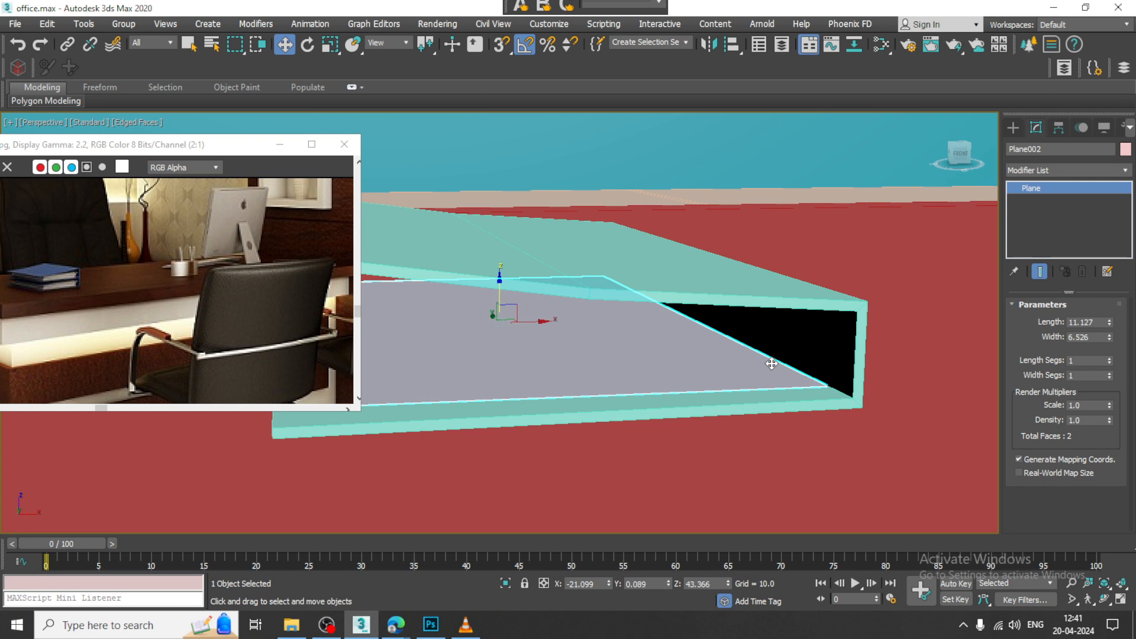
pyautogui.scroll(-3, 576, 378)
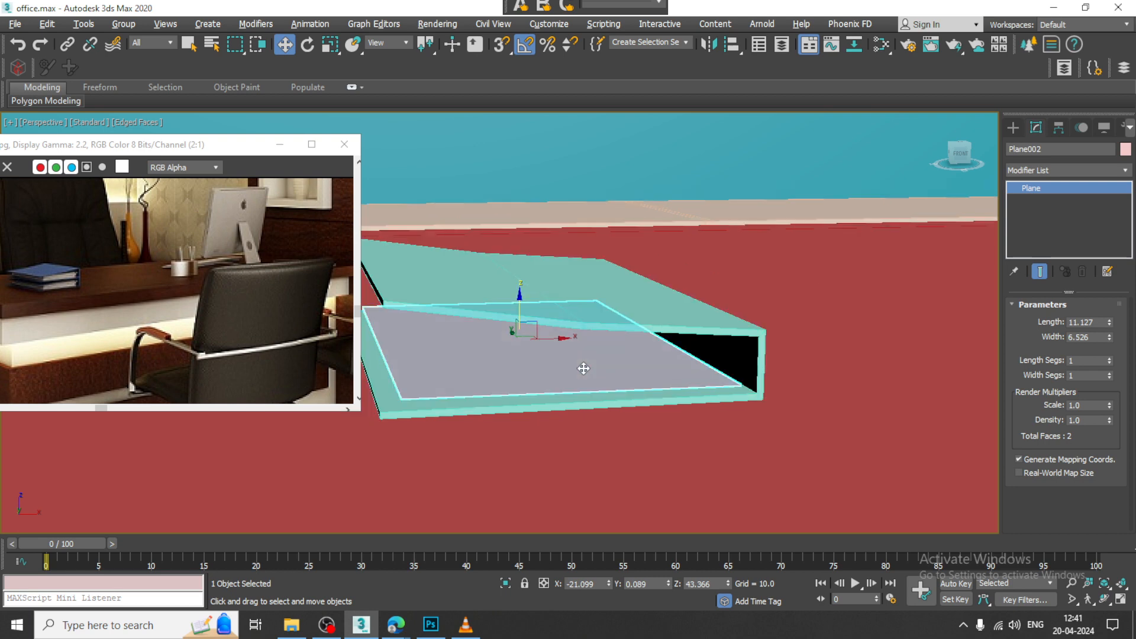
# Step: Copy the page plane upward along Z with 10 copies to fill the book with pages
pyautogui.moveTo(583, 368); pyautogui.dragTo(623, 394, button='middle')
pyautogui.moveTo(562, 332); pyautogui.dragTo(596, 344)
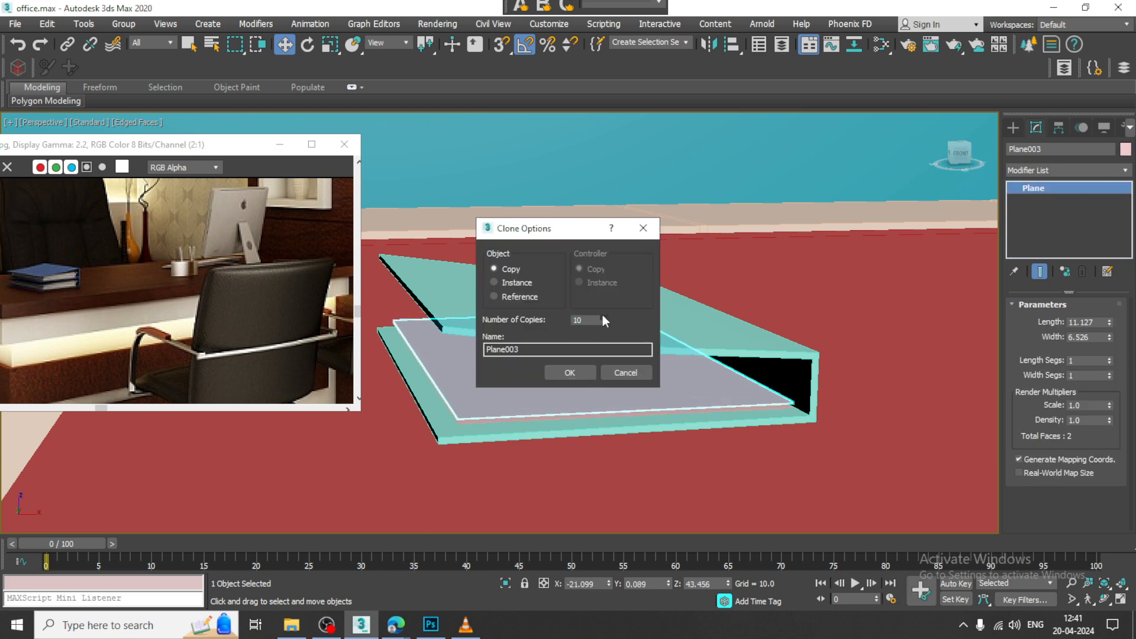
pyautogui.click(576, 373)
pyautogui.scroll(-3, 684, 373)
pyautogui.scroll(2, 684, 374)
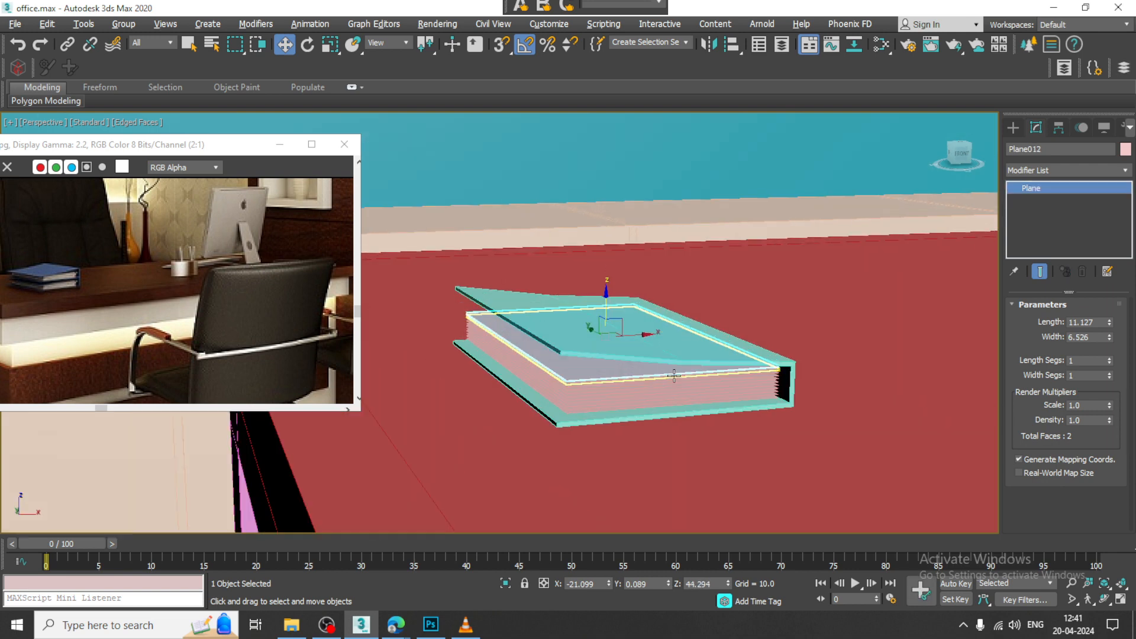
# Step: Select the cover with all its page planes and move them along X across the desk top
pyautogui.scroll(-1, 686, 375)
pyautogui.moveTo(690, 375)
pyautogui.keyDown('alt'); pyautogui.mouseDown(button='middle')
pyautogui.moveTo(751, 392)
pyautogui.moveTo(644, 355)
pyautogui.moveTo(766, 417)
pyautogui.moveTo(728, 405)
pyautogui.mouseUp(button='middle'); pyautogui.keyUp('alt')
pyautogui.press('F3')
pyautogui.moveTo(444, 278); pyautogui.dragTo(833, 459)
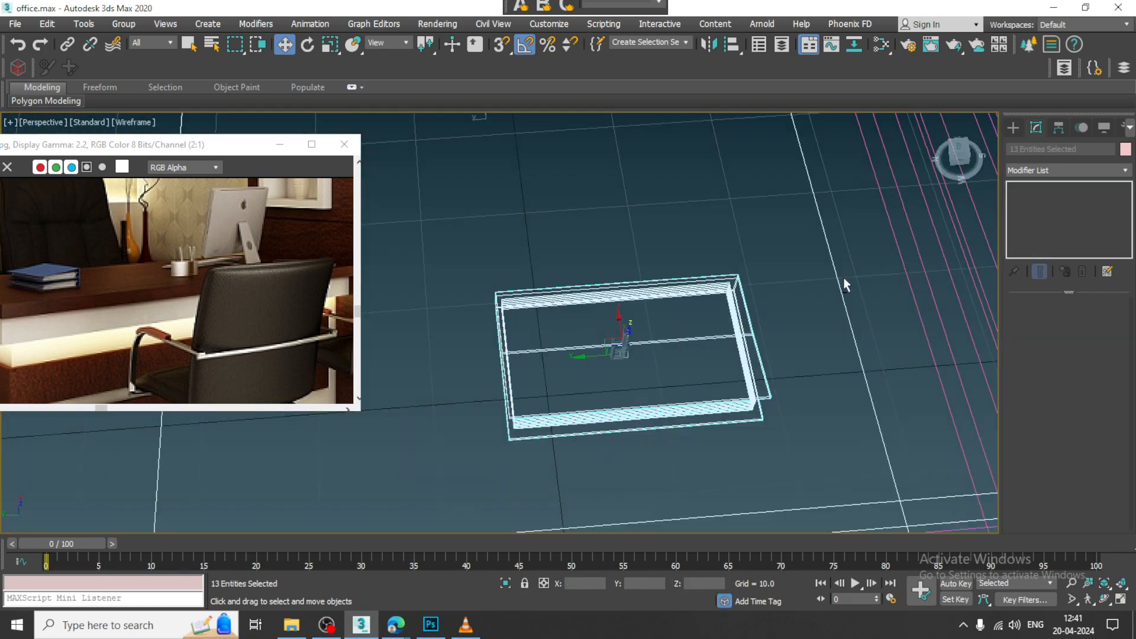
pyautogui.moveTo(843, 278)
pyautogui.keyDown('alt'); pyautogui.mouseDown(button='middle')
pyautogui.moveTo(890, 349)
pyautogui.moveTo(591, 281)
pyautogui.moveTo(636, 305)
pyautogui.mouseUp(button='middle'); pyautogui.keyUp('alt')
pyautogui.press('F3')
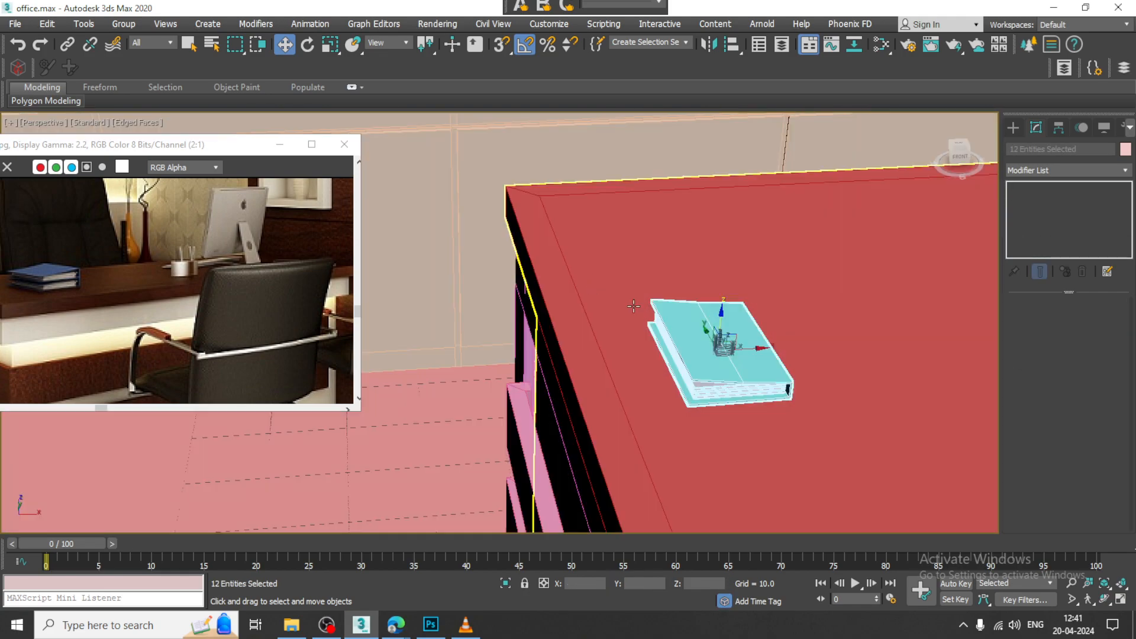
pyautogui.scroll(-5, 657, 314)
pyautogui.keyDown('alt'); pyautogui.moveTo(668, 349); pyautogui.dragTo(724, 332, button='middle'); pyautogui.keyUp('alt')
pyautogui.scroll(2, 729, 330)
pyautogui.scroll(2, 673, 341)
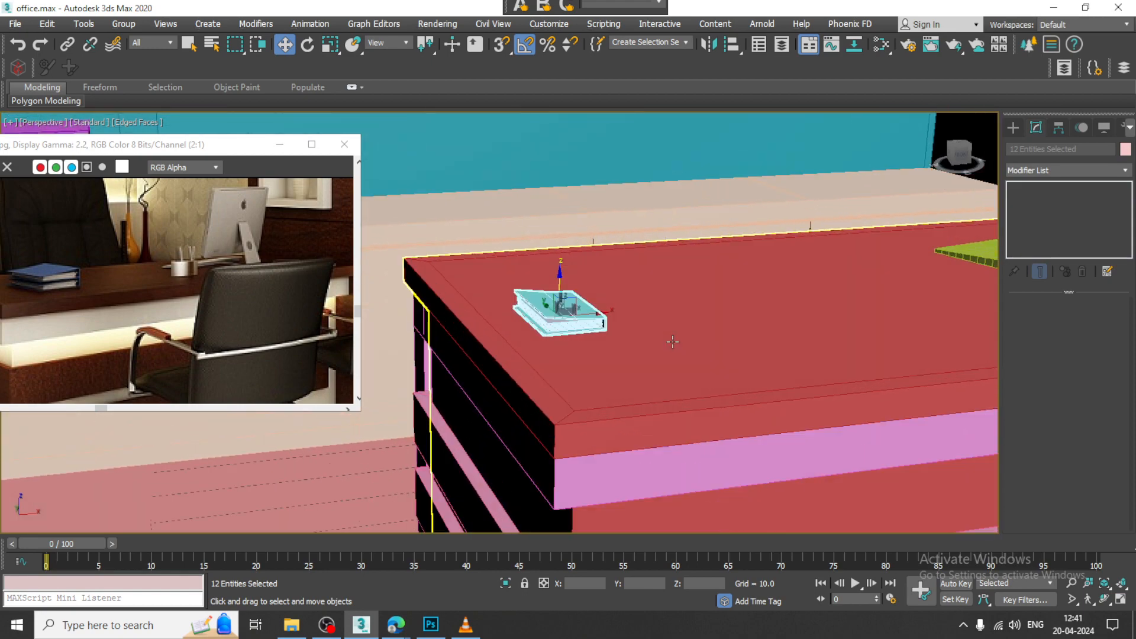
pyautogui.moveTo(611, 321); pyautogui.dragTo(746, 310)
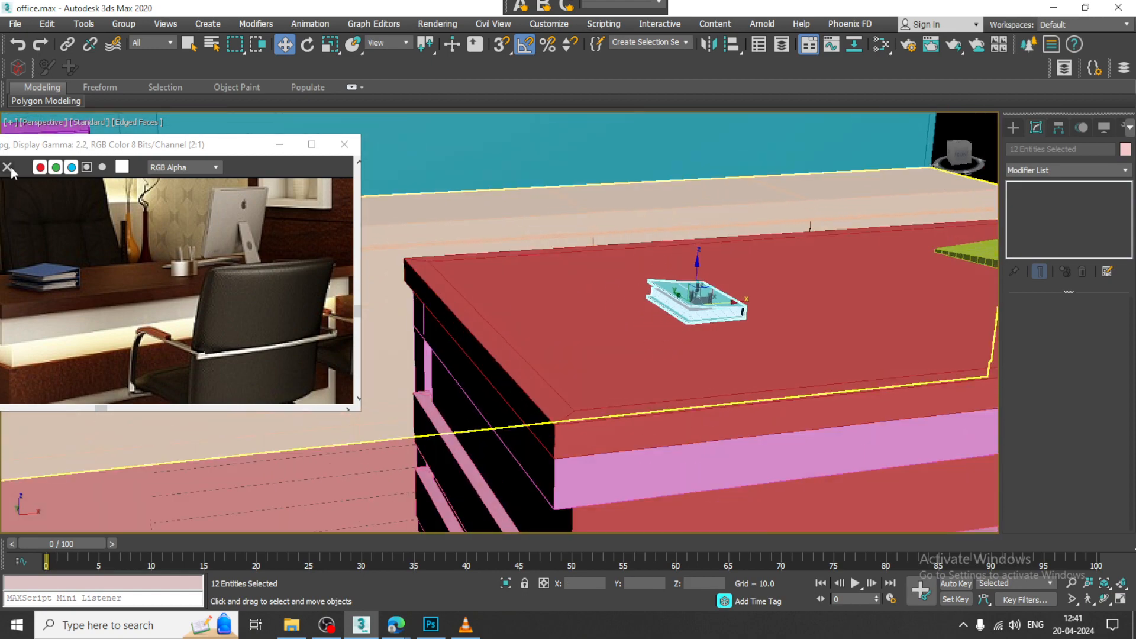
# Step: Group the cover and all page planes into one book object
pyautogui.click(122, 25)
pyautogui.click(137, 43)
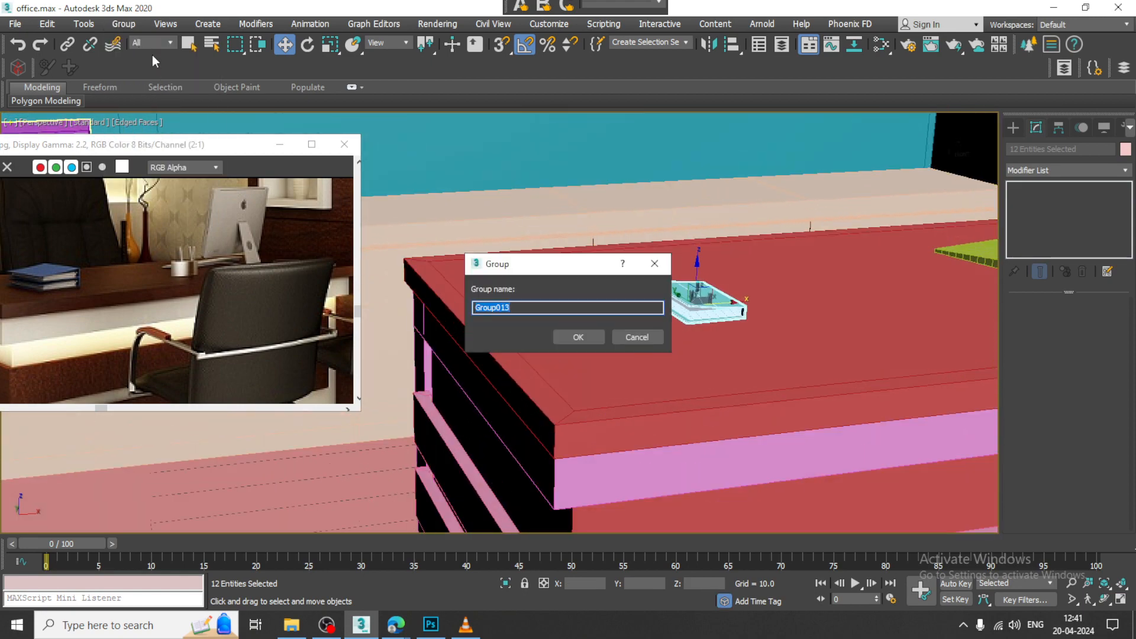
pyautogui.click(579, 339)
# Step: Adjust the uniform scale of the grouped book slightly to suit the desk
pyautogui.keyDown('alt'); pyautogui.moveTo(669, 349); pyautogui.dragTo(630, 320, button='middle'); pyautogui.keyUp('alt')
pyautogui.scroll(-3, 630, 320)
pyautogui.scroll(3, 630, 319)
pyautogui.press('r')
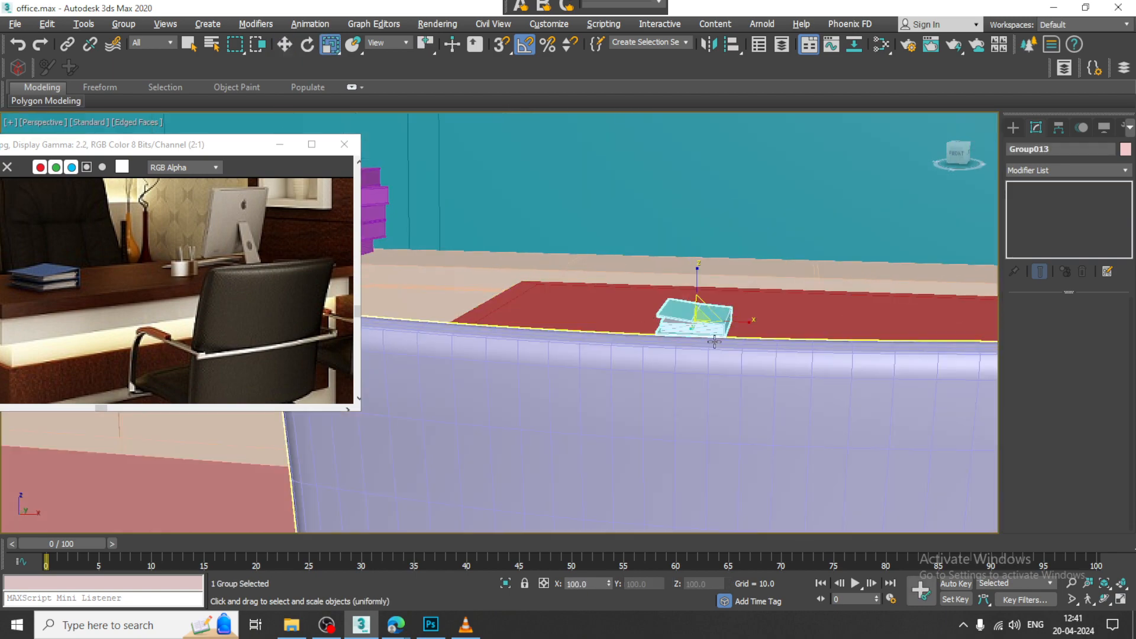
pyautogui.moveTo(697, 323); pyautogui.dragTo(697, 315)
pyautogui.keyDown('alt'); pyautogui.moveTo(698, 314); pyautogui.dragTo(726, 340, button='middle'); pyautogui.keyUp('alt')
# Step: Turn the book slightly on the desk with angle snap off and move it further along X
pyautogui.press('e')
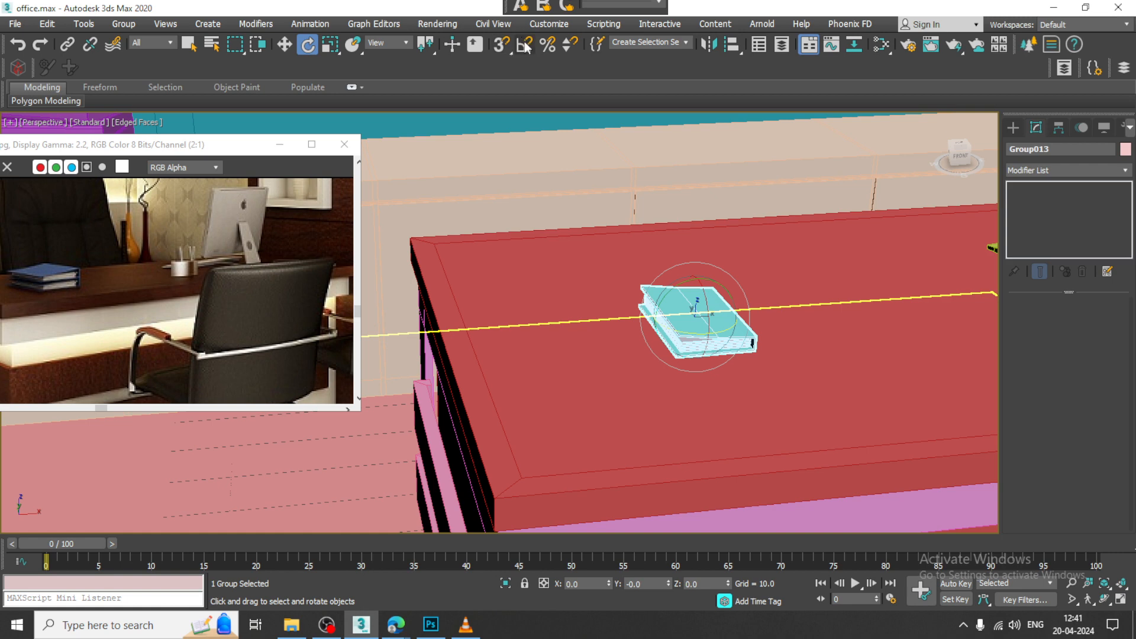
pyautogui.moveTo(721, 333); pyautogui.dragTo(802, 310)
pyautogui.press('w')
pyautogui.scroll(-2, 300, 283)
pyautogui.scroll(2, 156, 305)
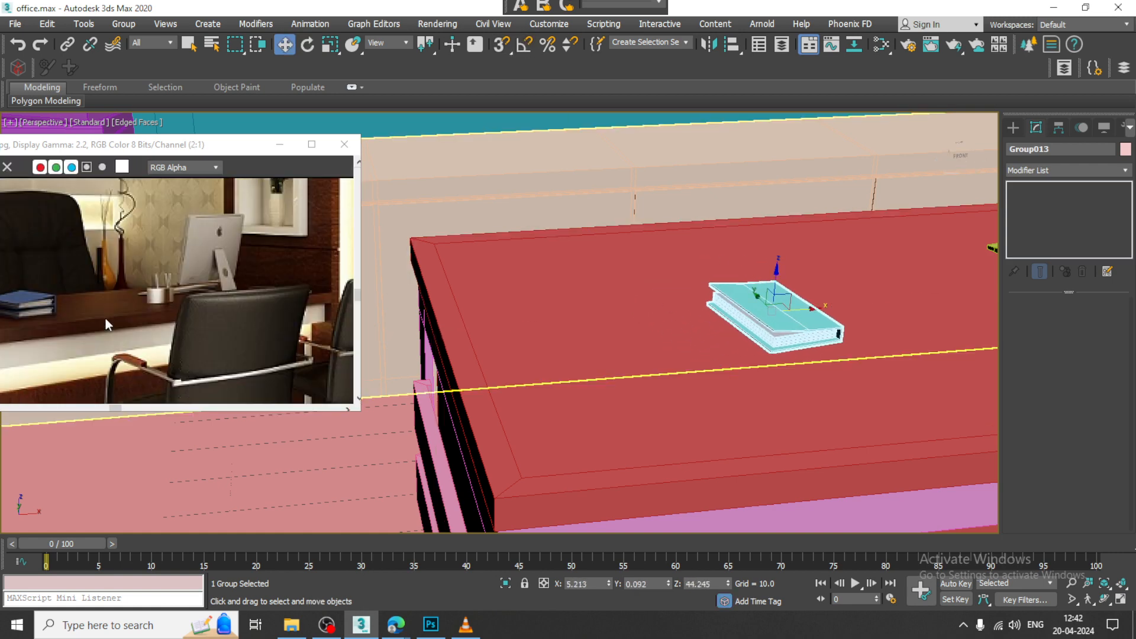
# Step: Copy the book group upward along Z to stack a second book on the first, following the reference image
pyautogui.moveTo(218, 307); pyautogui.dragTo(305, 309, button='middle')
pyautogui.keyDown('alt'); pyautogui.moveTo(881, 326); pyautogui.dragTo(698, 342, button='middle'); pyautogui.keyUp('alt')
pyautogui.scroll(-2, 773, 353)
pyautogui.scroll(1, 698, 343)
pyautogui.moveTo(652, 307)
pyautogui.keyDown('shift'); pyautogui.mouseDown()
pyautogui.moveTo(655, 278)
pyautogui.moveTo(680, 289)
pyautogui.mouseUp(); pyautogui.keyUp('shift')
pyautogui.press('Return')
# Step: Tilt the upper book slightly and move it to about X 5.4, Z 46.41 so it rests on the lower book
pyautogui.press('e')
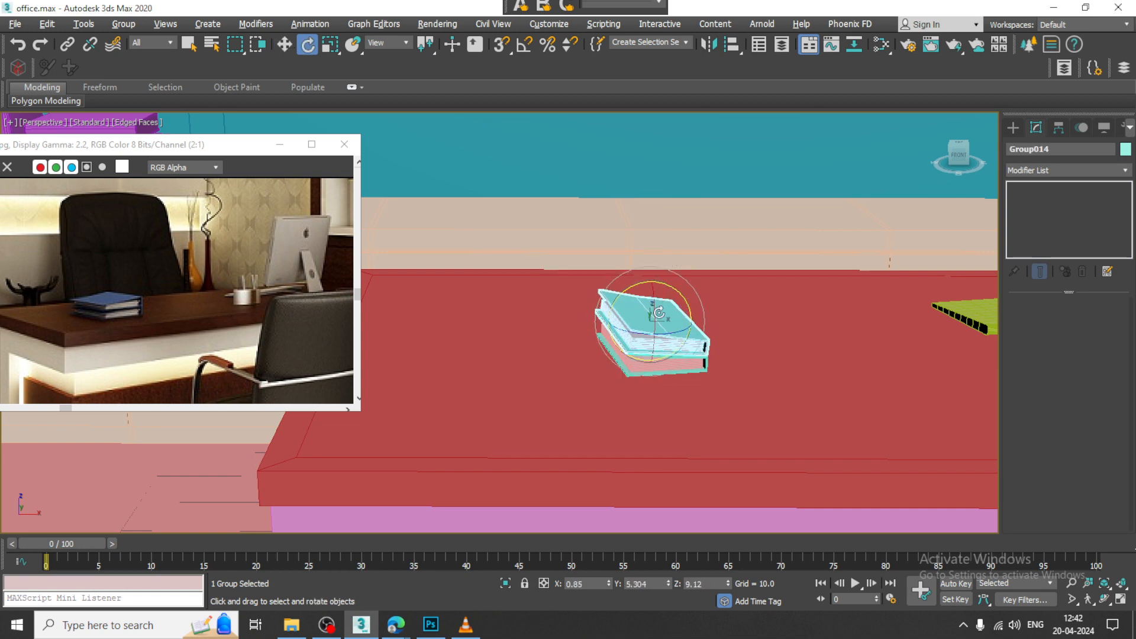
pyautogui.press('z')
pyautogui.press('w')
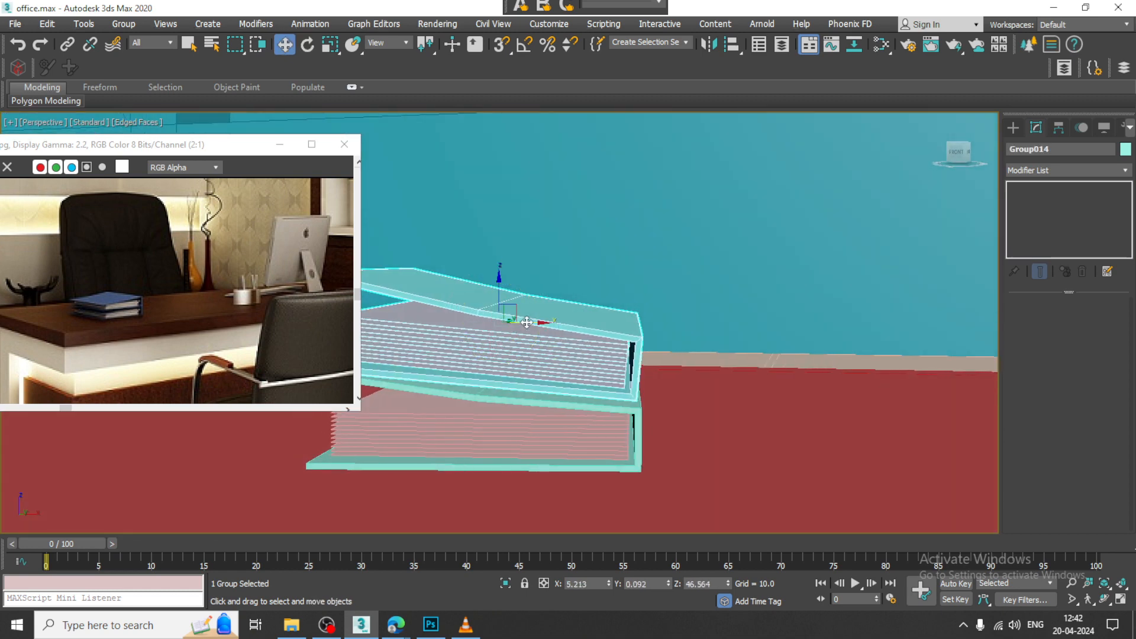
pyautogui.moveTo(527, 323); pyautogui.dragTo(514, 297)
pyautogui.scroll(-10, 515, 299)
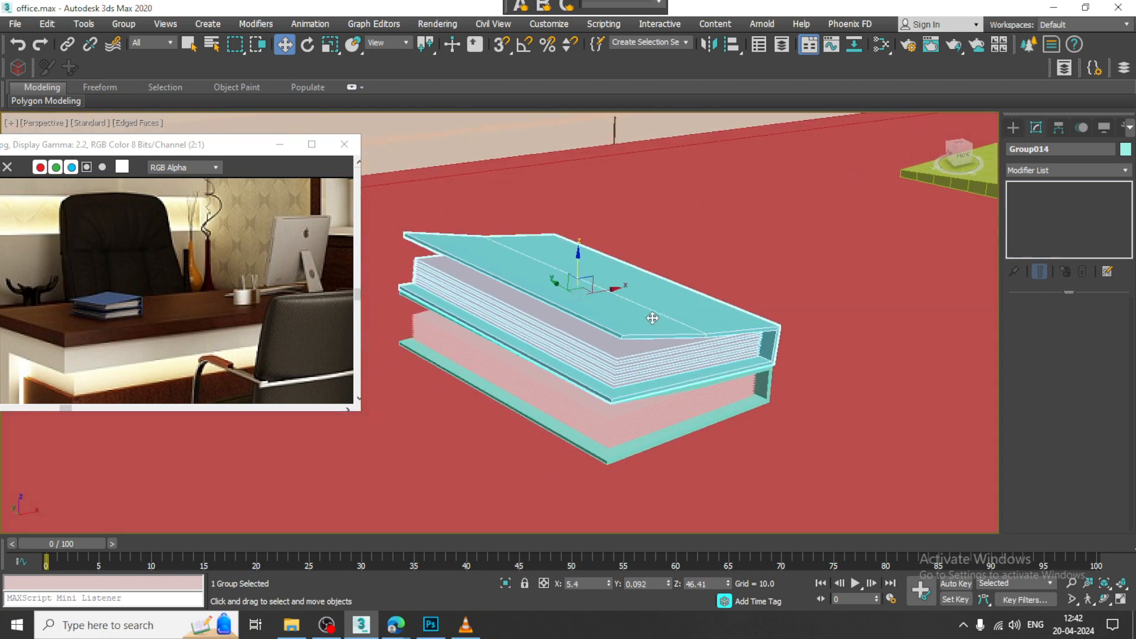
# Step: Select both stacked books and lower them together about 0.29 units along Z onto the desk surface
pyautogui.scroll(10, 728, 329)
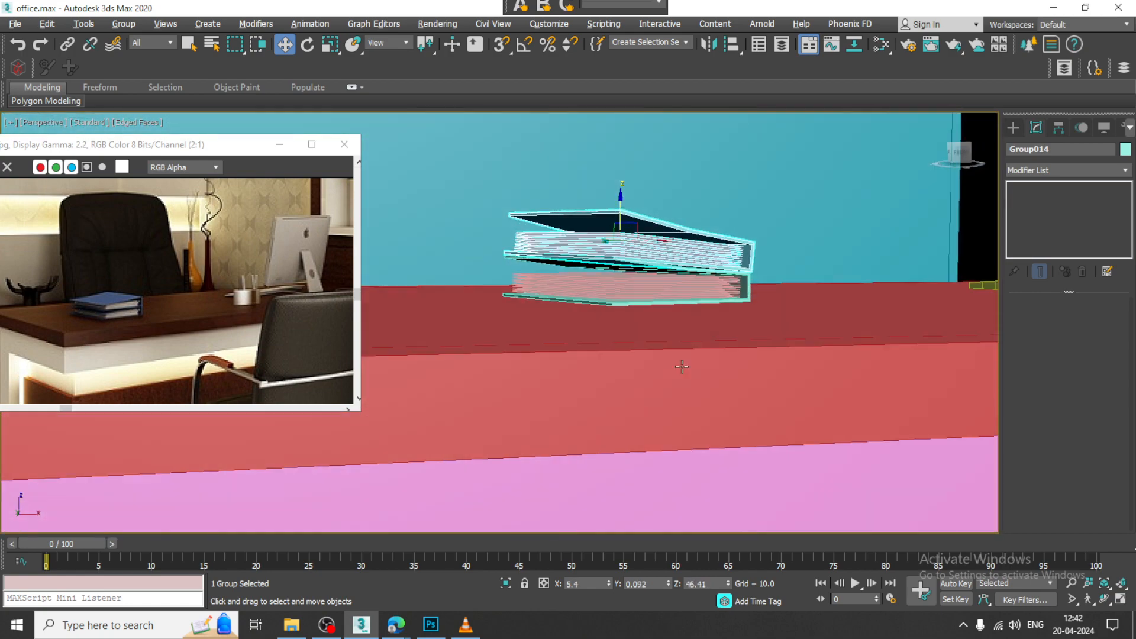
pyautogui.keyDown('ctrl'); pyautogui.click(662, 292); pyautogui.keyUp('ctrl')
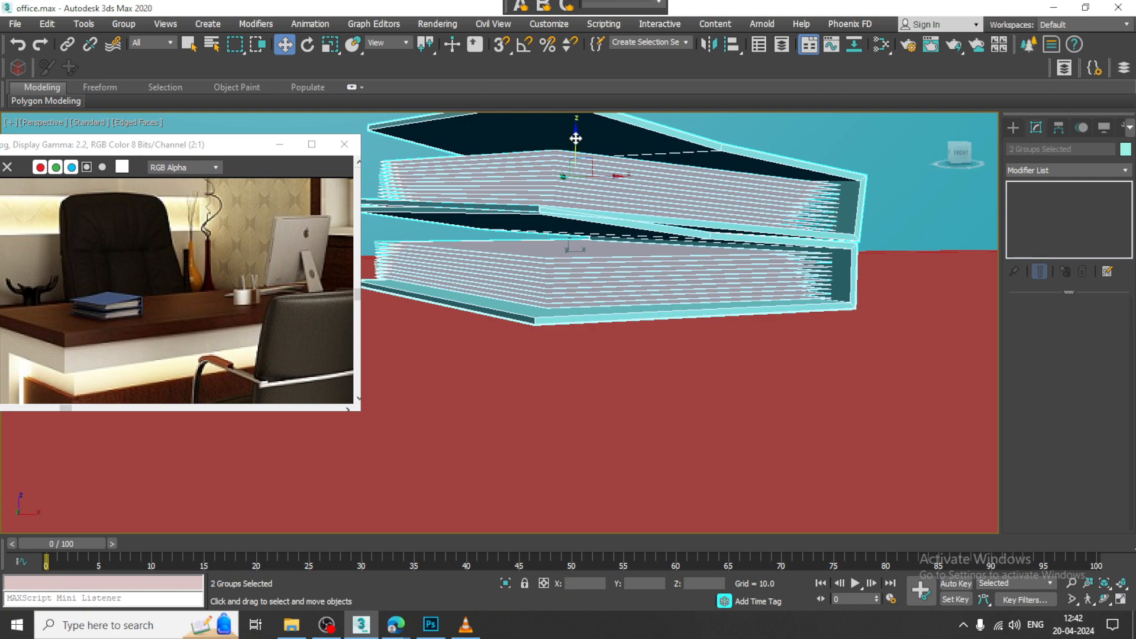
pyautogui.moveTo(575, 138); pyautogui.dragTo(590, 148)
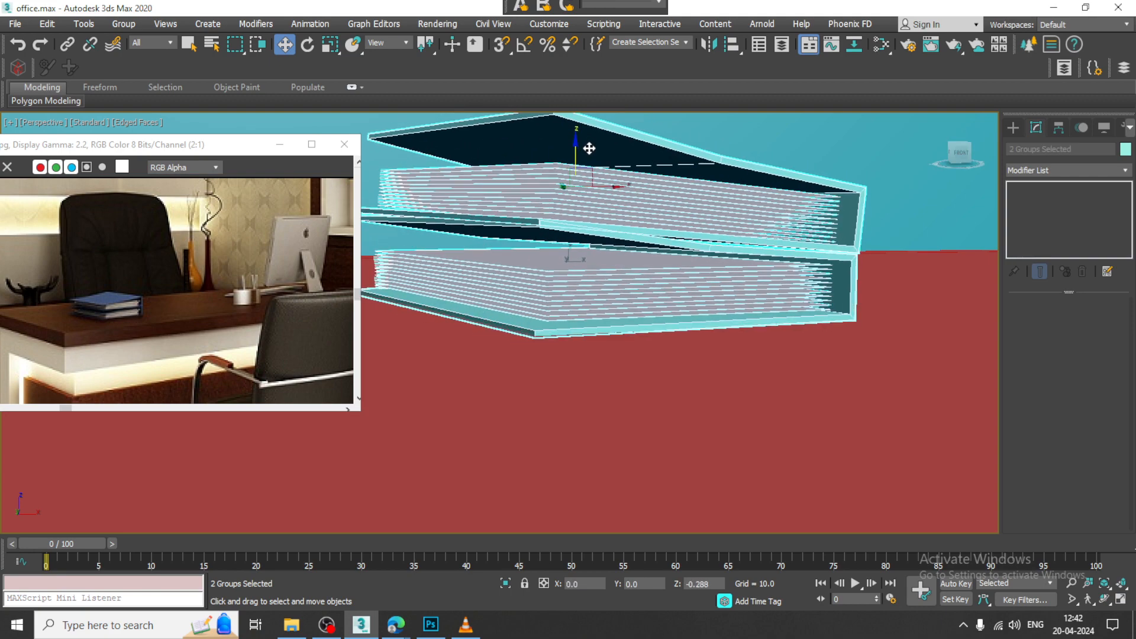
pyautogui.scroll(-15, 618, 285)
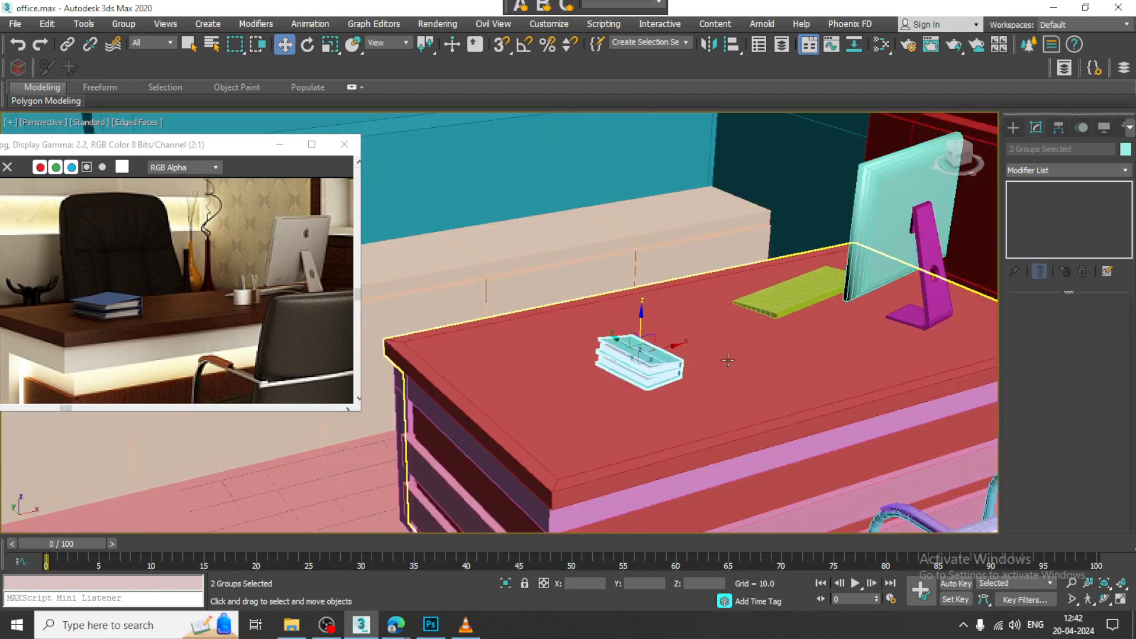
# Step: Examine the golden vases in the reference image and set up an enlarged Front view of the area beside the books
pyautogui.moveTo(733, 361); pyautogui.dragTo(696, 378, button='middle')
pyautogui.keyDown('alt'); pyautogui.moveTo(697, 378); pyautogui.dragTo(698, 388, button='middle'); pyautogui.keyUp('alt')
pyautogui.moveTo(762, 352); pyautogui.dragTo(741, 365, button='middle')
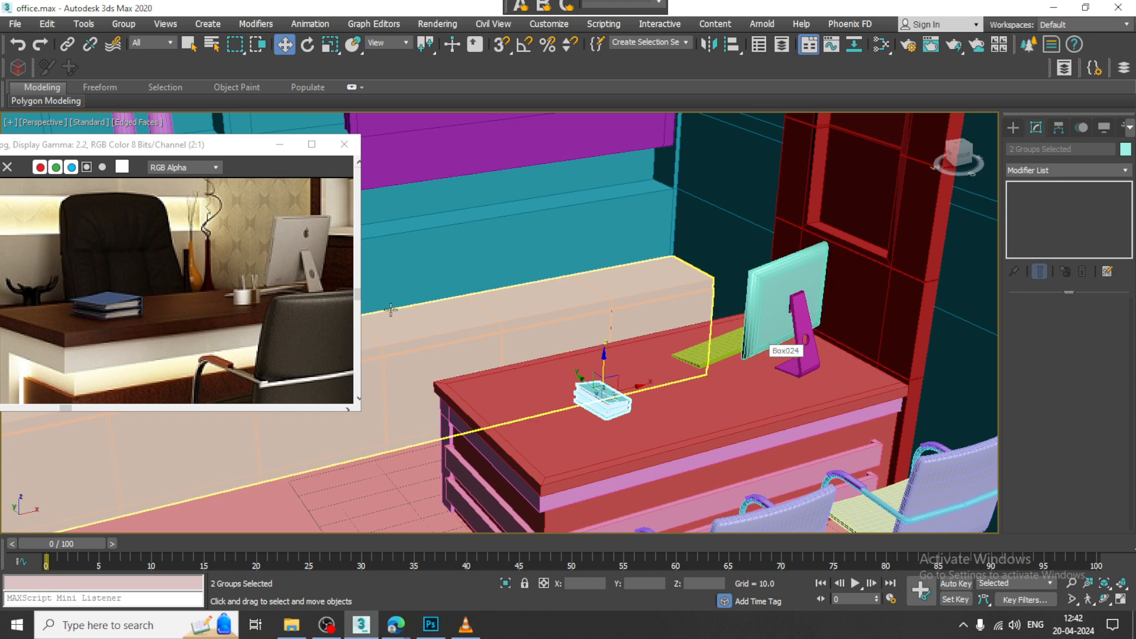
pyautogui.moveTo(129, 313); pyautogui.dragTo(277, 327, button='middle')
pyautogui.moveTo(164, 318); pyautogui.dragTo(182, 352, button='middle')
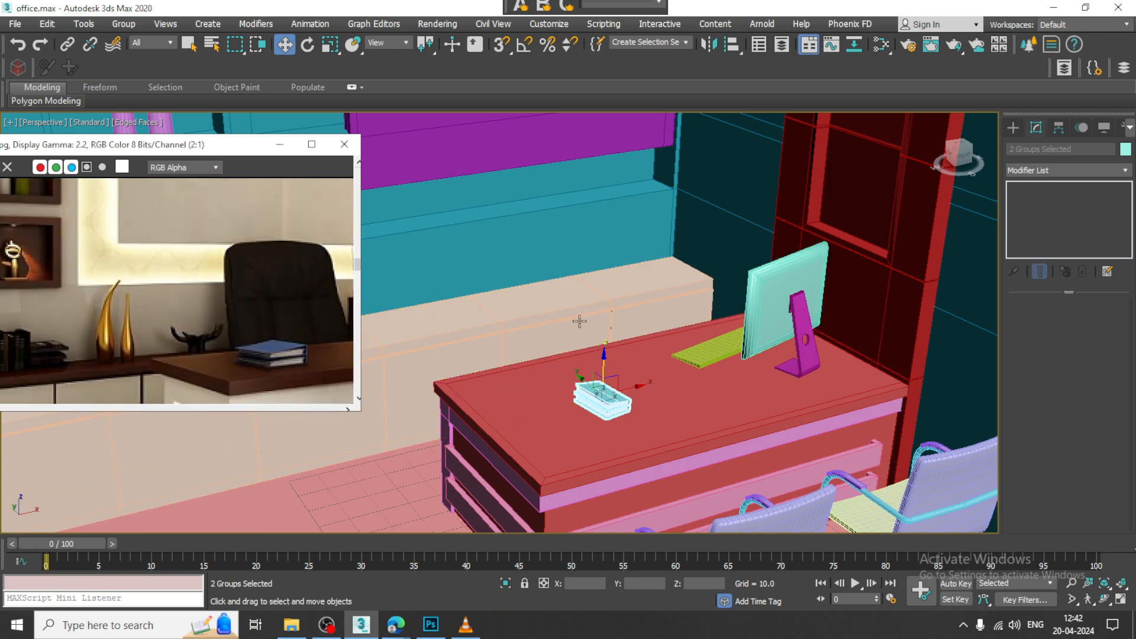
pyautogui.moveTo(783, 314); pyautogui.dragTo(816, 332, button='middle')
pyautogui.moveTo(684, 333)
pyautogui.mouseDown(button='middle')
pyautogui.moveTo(785, 346)
pyautogui.moveTo(678, 376)
pyautogui.mouseUp(button='middle')
pyautogui.hotkey('alt', 'w')
pyautogui.moveTo(769, 265); pyautogui.dragTo(761, 264, button='middle')
pyautogui.hotkey('alt', 'w')
pyautogui.scroll(-5, 817, 362)
pyautogui.moveTo(929, 395); pyautogui.dragTo(701, 337, button='middle')
pyautogui.moveTo(973, 305); pyautogui.dragTo(644, 360, button='middle')
pyautogui.moveTo(784, 358); pyautogui.dragTo(681, 373, button='middle')
pyautogui.scroll(3, 700, 389)
# Step: Draw a curved vase profile in the Front view with the Line tool, ending in a short horizontal base segment at desk height
pyautogui.click(1013, 127)
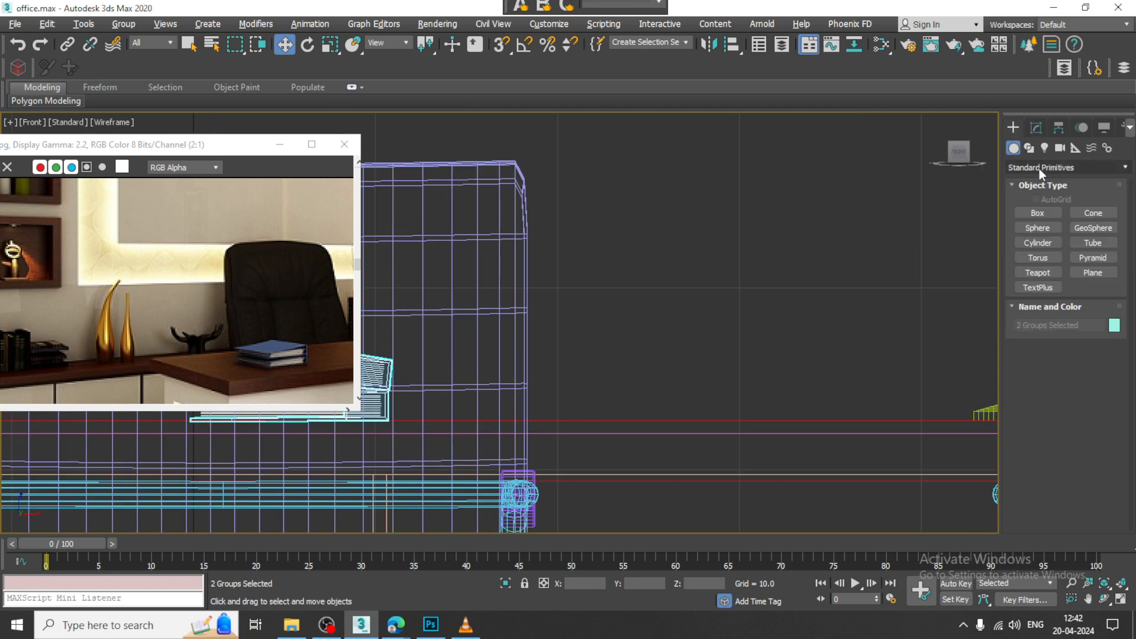
pyautogui.click(1029, 148)
pyautogui.click(1038, 224)
pyautogui.scroll(2, 773, 300)
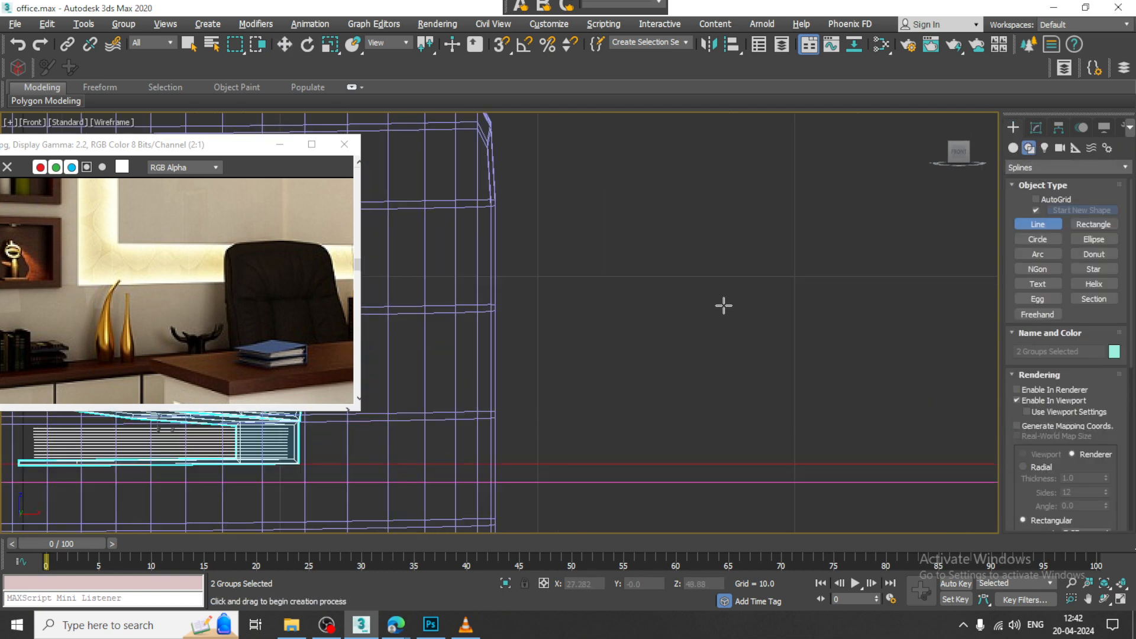
pyautogui.moveTo(724, 306); pyautogui.dragTo(747, 258, button='middle')
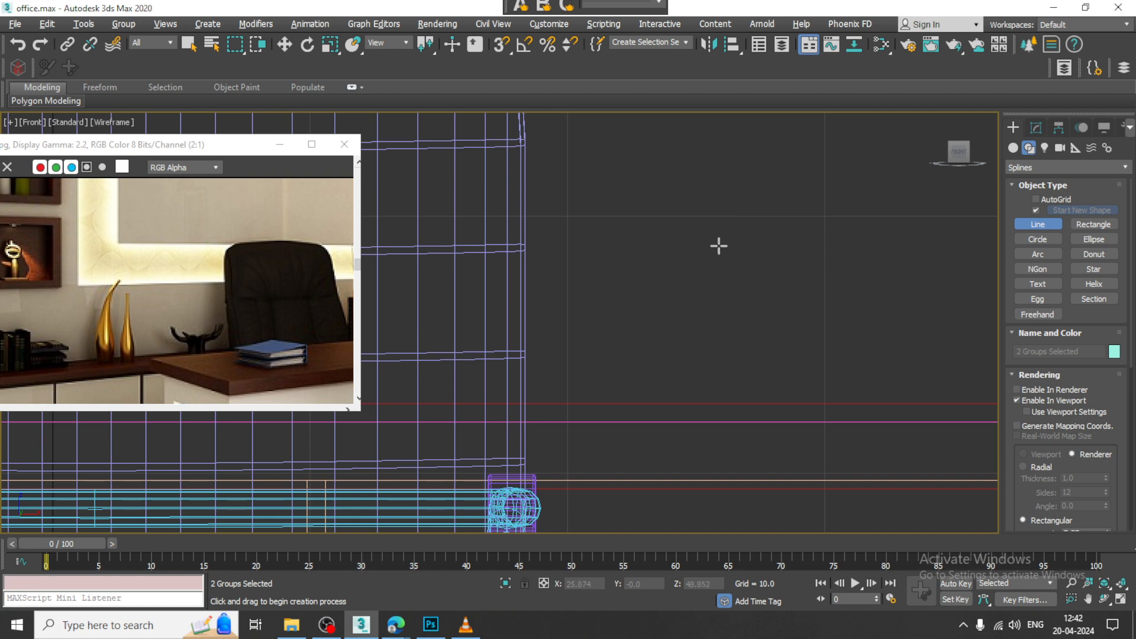
pyautogui.click(725, 227)
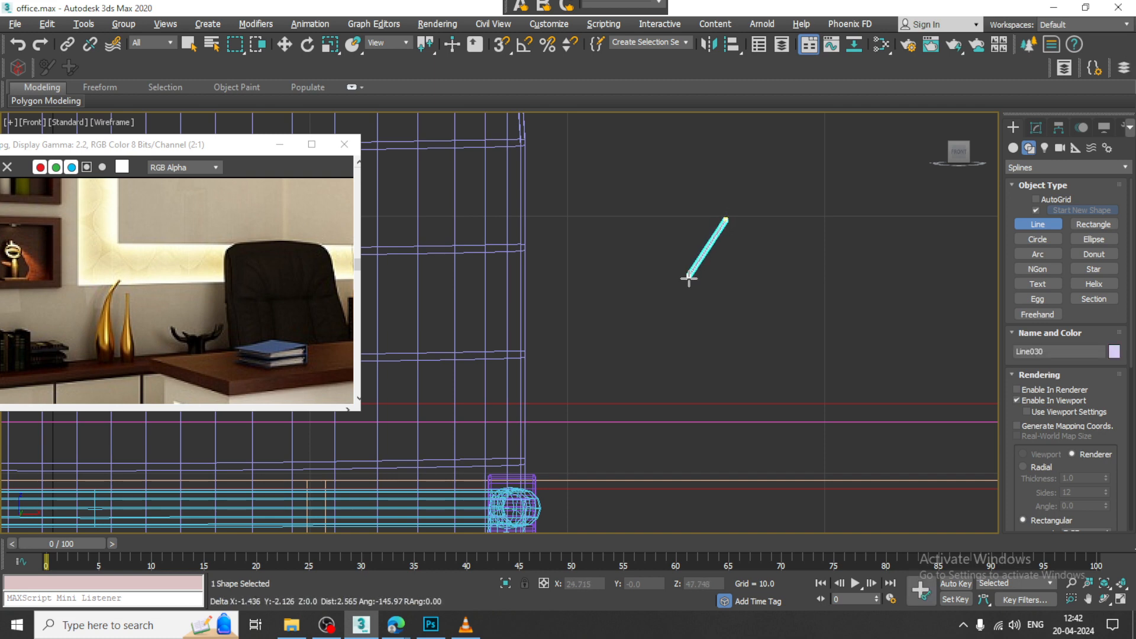
pyautogui.click(678, 314)
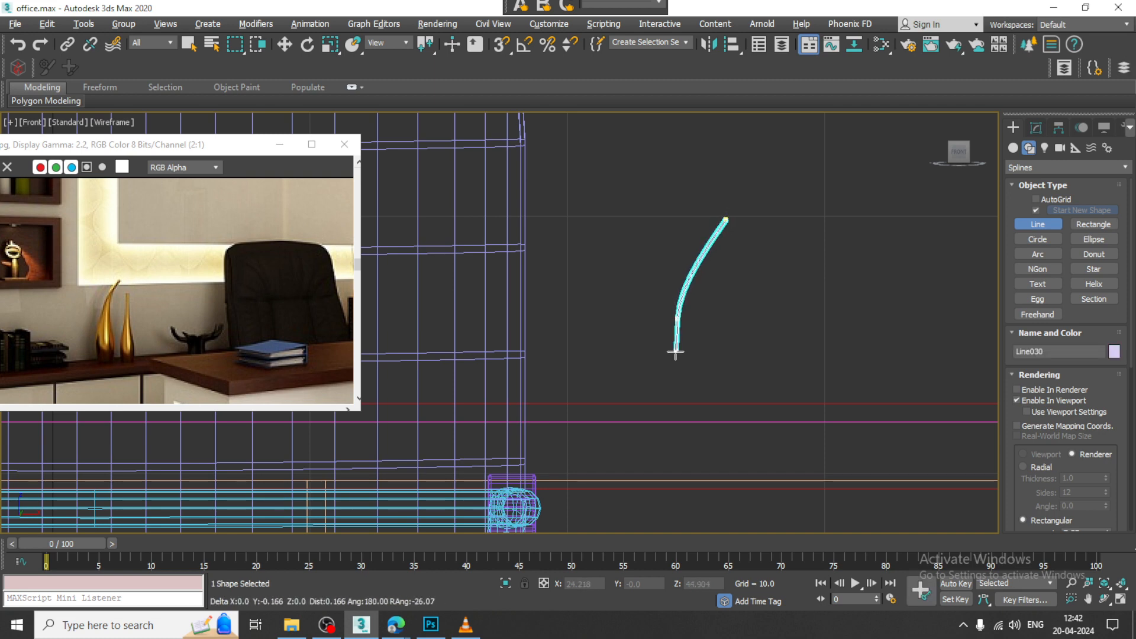
pyautogui.click(680, 423)
pyautogui.click(695, 421)
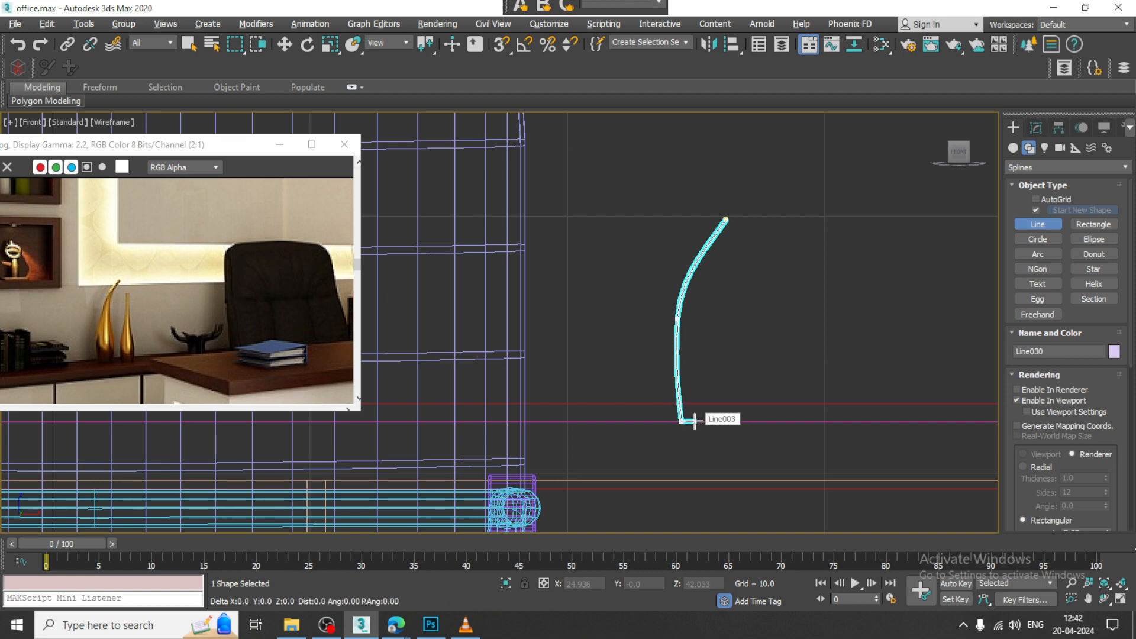
pyautogui.rightClick(695, 421)
pyautogui.rightClick(698, 423)
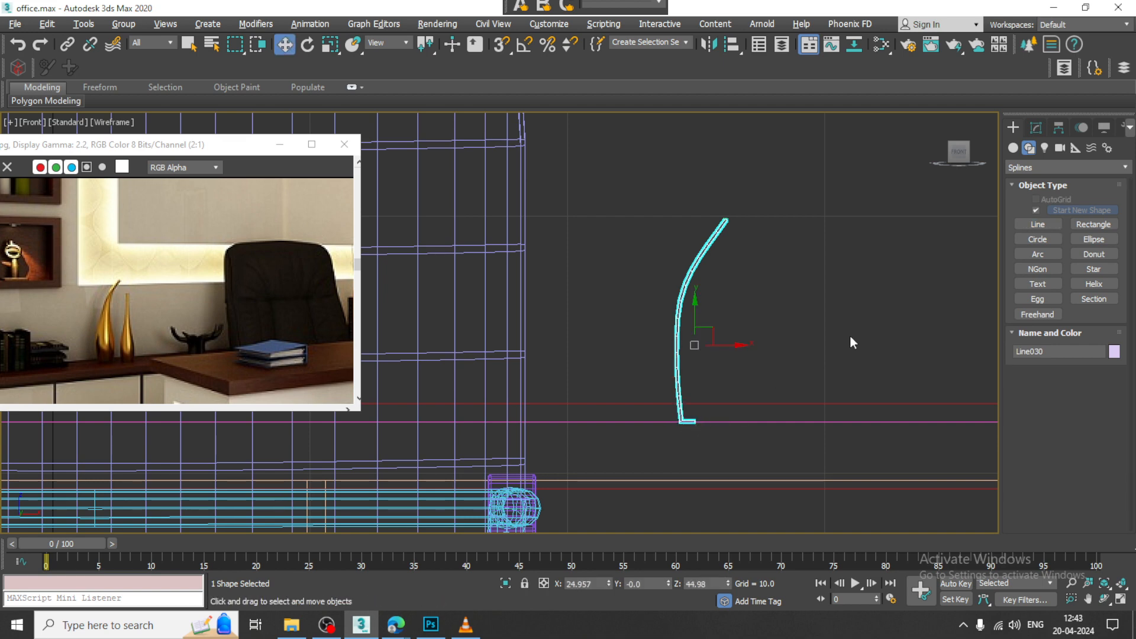
# Step: Turn off viewport rendering for the vase profile line so it shows as a plain spline in the Perspective view
pyautogui.hotkey('alt', 'w')
pyautogui.scroll(3, 858, 434)
pyautogui.hotkey('alt', 'w')
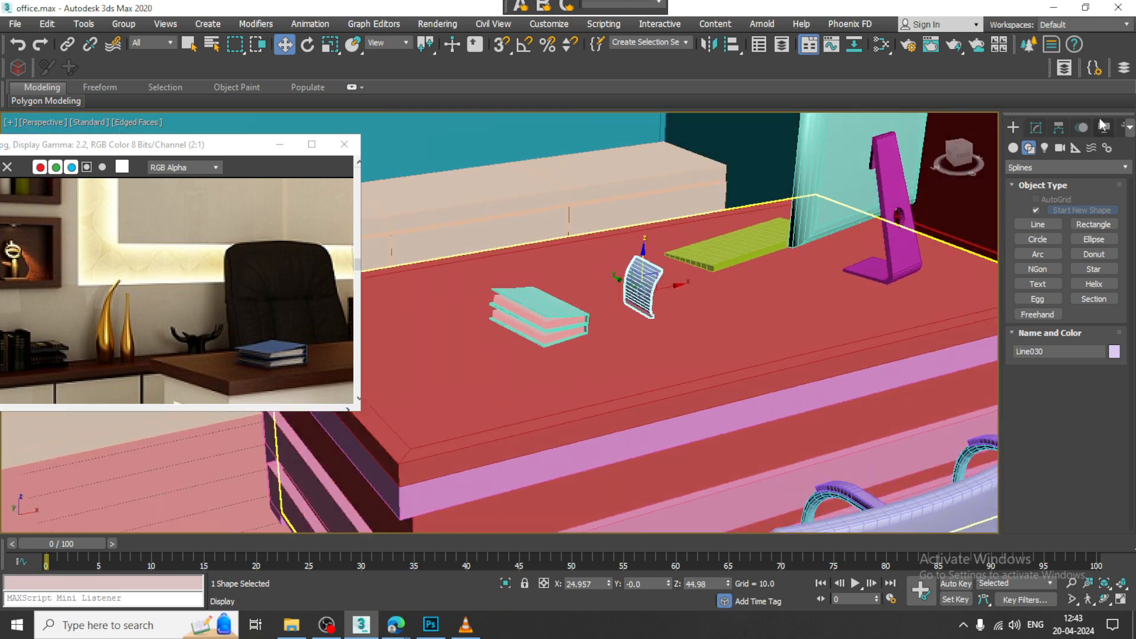
pyautogui.click(1036, 128)
pyautogui.click(1018, 332)
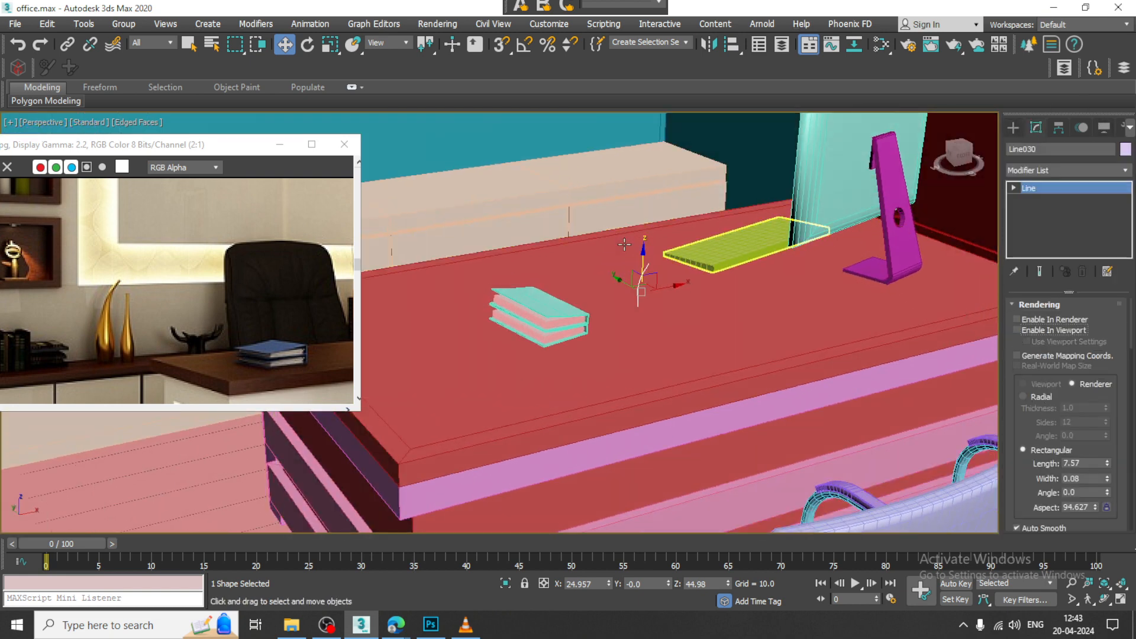
# Step: Move the profile line onto the top of the back cabinet, at about Y 78.49, Z 47.64
pyautogui.moveTo(665, 281); pyautogui.dragTo(718, 302, button='middle')
pyautogui.moveTo(678, 304); pyautogui.dragTo(465, 176)
pyautogui.press('z')
pyautogui.moveTo(489, 294); pyautogui.dragTo(626, 320, button='middle')
pyautogui.press('r')
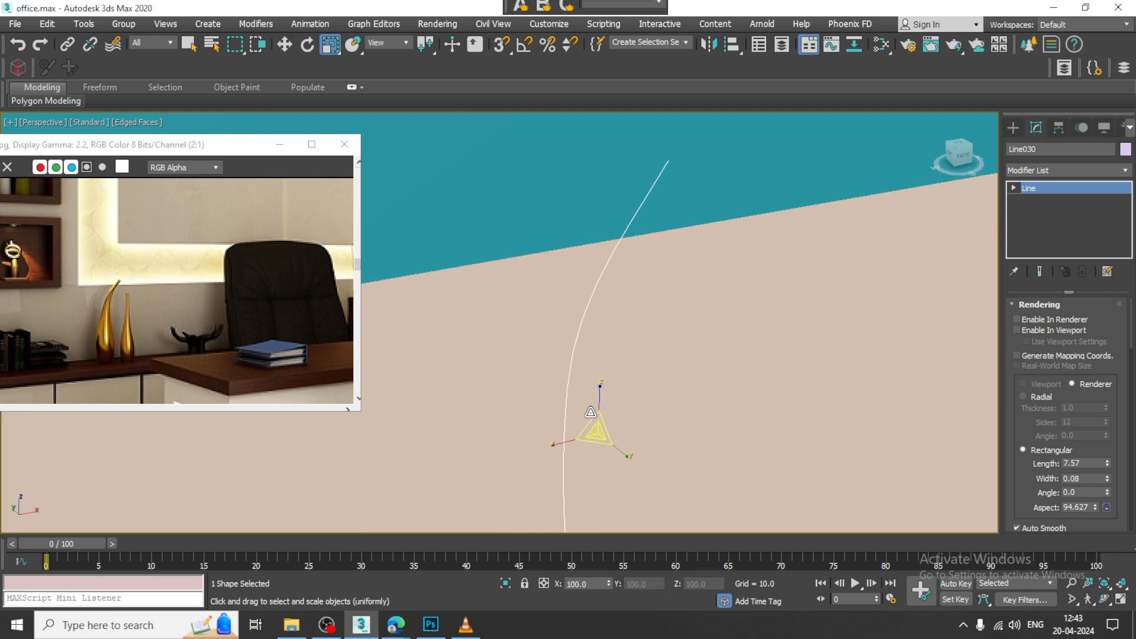
pyautogui.scroll(-5, 523, 319)
pyautogui.press('w')
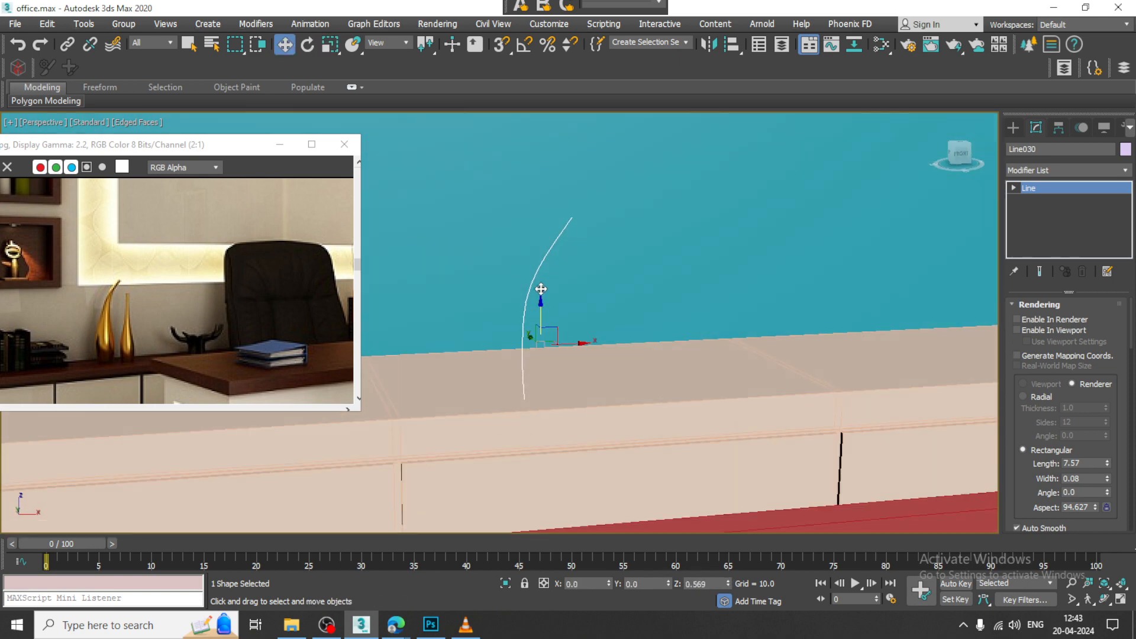
pyautogui.moveTo(541, 289)
pyautogui.mouseDown()
pyautogui.moveTo(548, 269)
pyautogui.moveTo(555, 279)
pyautogui.mouseUp()
pyautogui.keyDown('alt'); pyautogui.moveTo(555, 279); pyautogui.dragTo(605, 323, button='middle'); pyautogui.keyUp('alt')
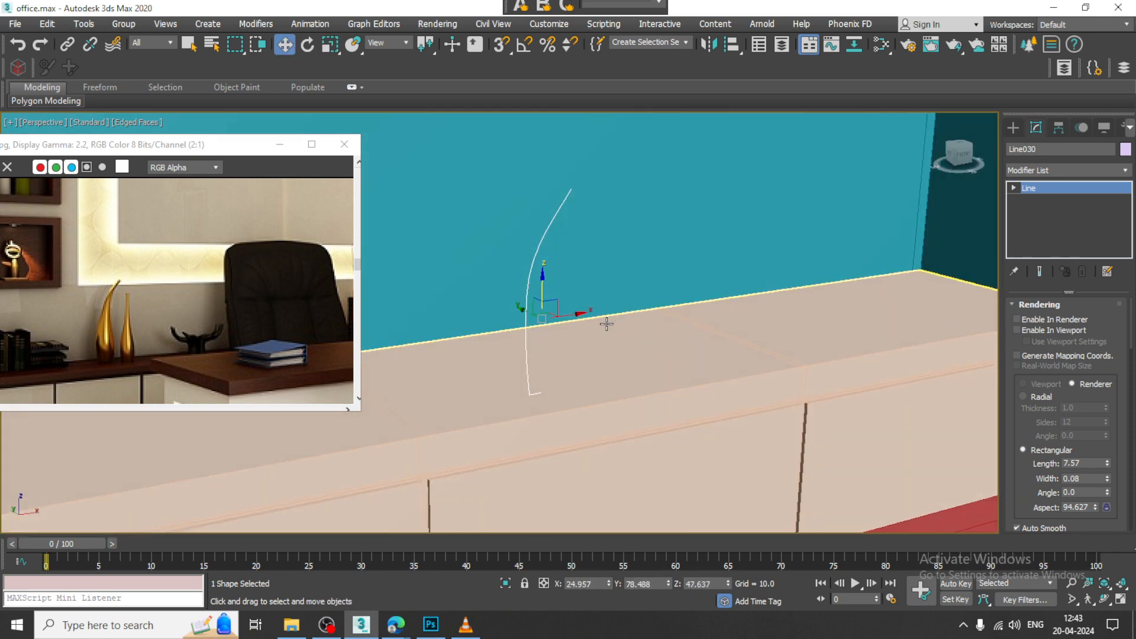
# Step: Apply a Lathe modifier to the profile line and align its axis to Max
pyautogui.click(1060, 170)
pyautogui.write('lathe')
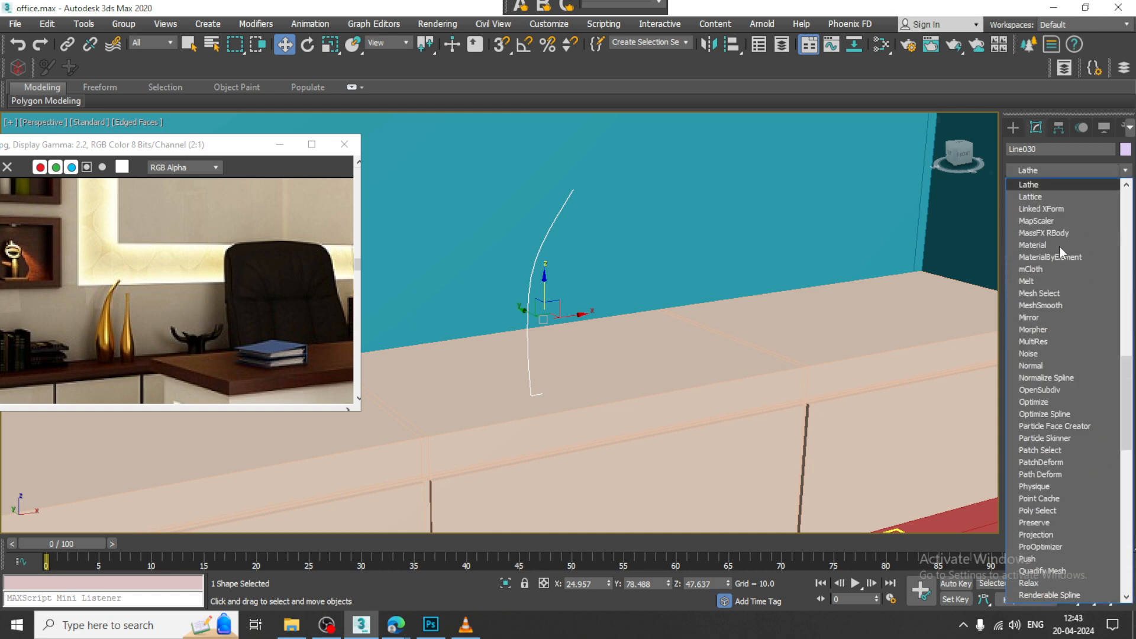
pyautogui.press('Return')
pyautogui.click(1102, 485)
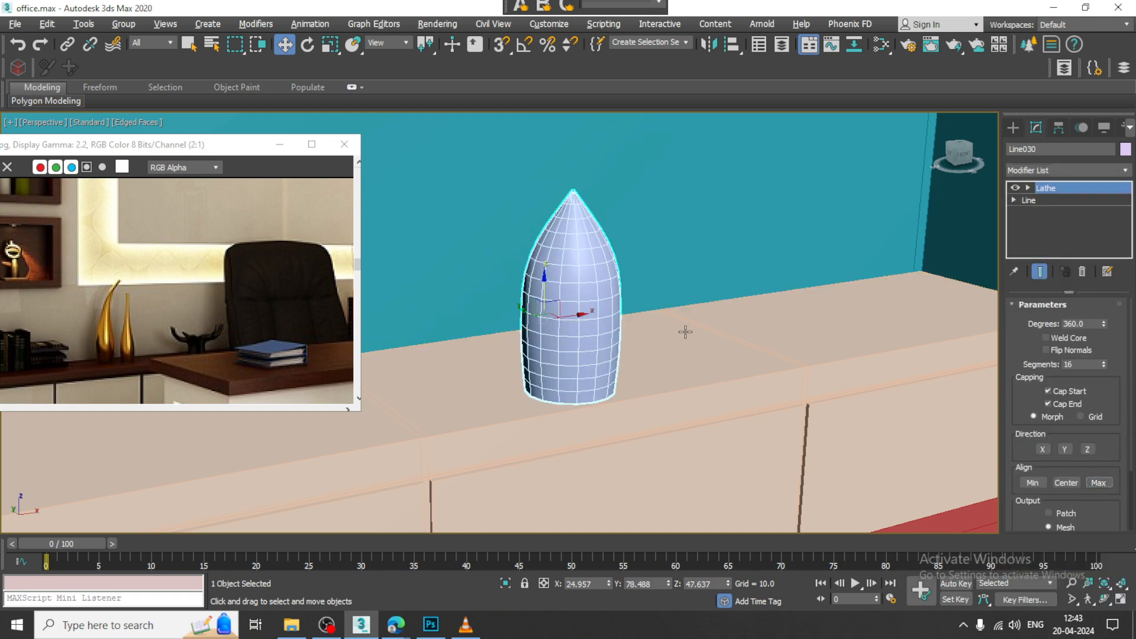
# Step: Check the lathed shape against its profile vertices in the Front view and remove the Lathe modifier
pyautogui.keyDown('alt'); pyautogui.moveTo(684, 332); pyautogui.dragTo(652, 317, button='middle'); pyautogui.keyUp('alt')
pyautogui.hotkey('alt', 'w')
pyautogui.middleClick(697, 190)
pyautogui.hotkey('alt', 'w')
pyautogui.moveTo(775, 225); pyautogui.dragTo(729, 299, button='middle')
pyautogui.scroll(-2, 729, 299)
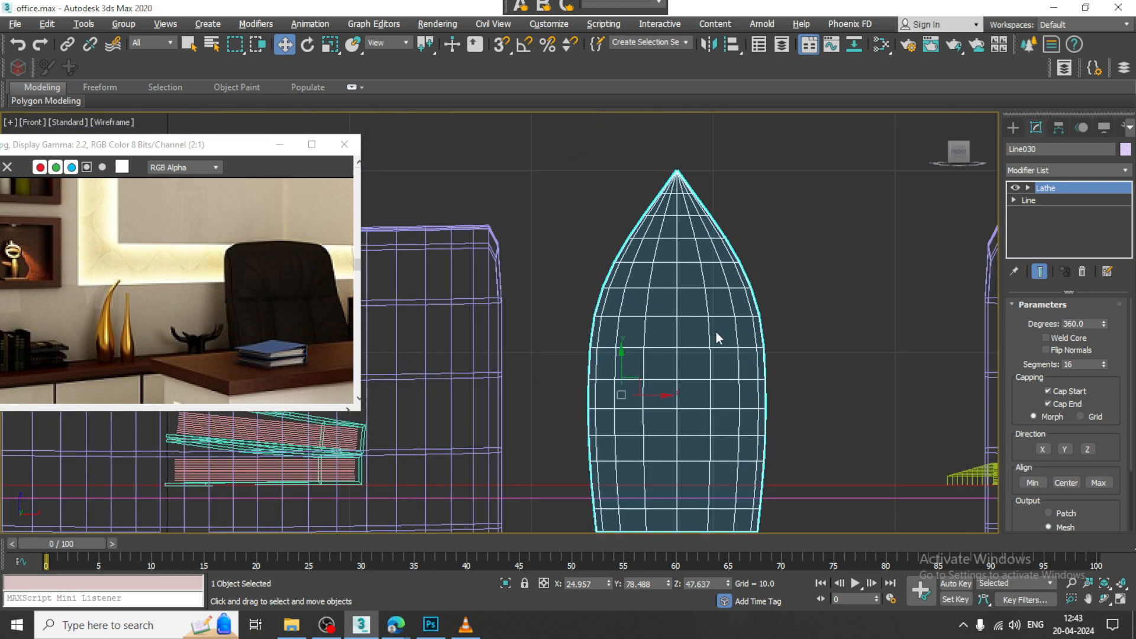
pyautogui.click(1037, 212)
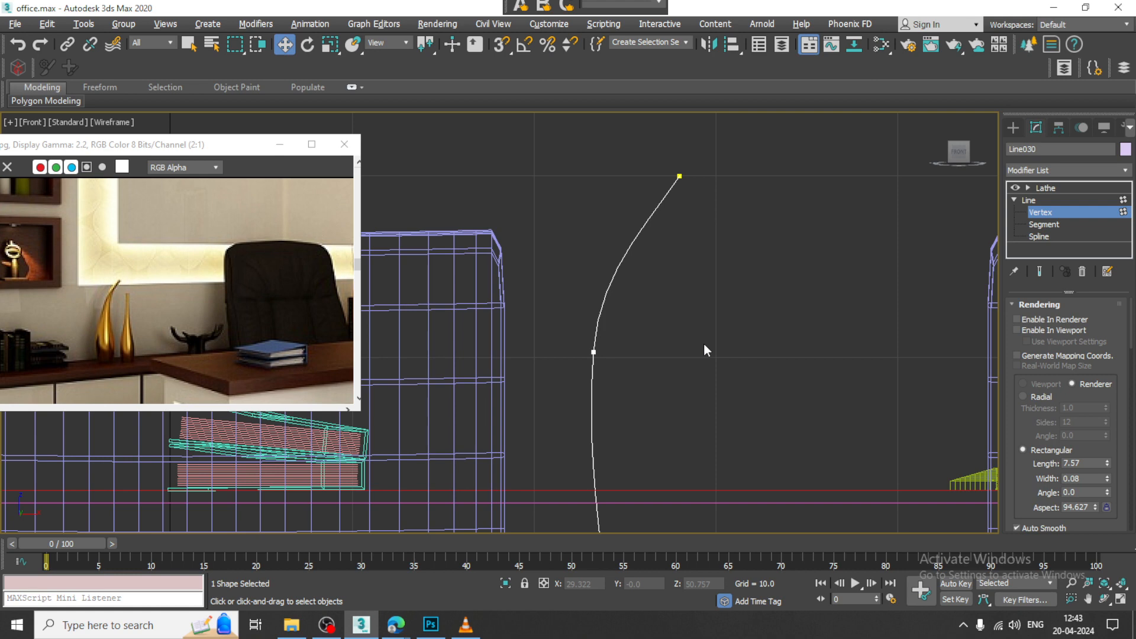
pyautogui.click(1060, 186)
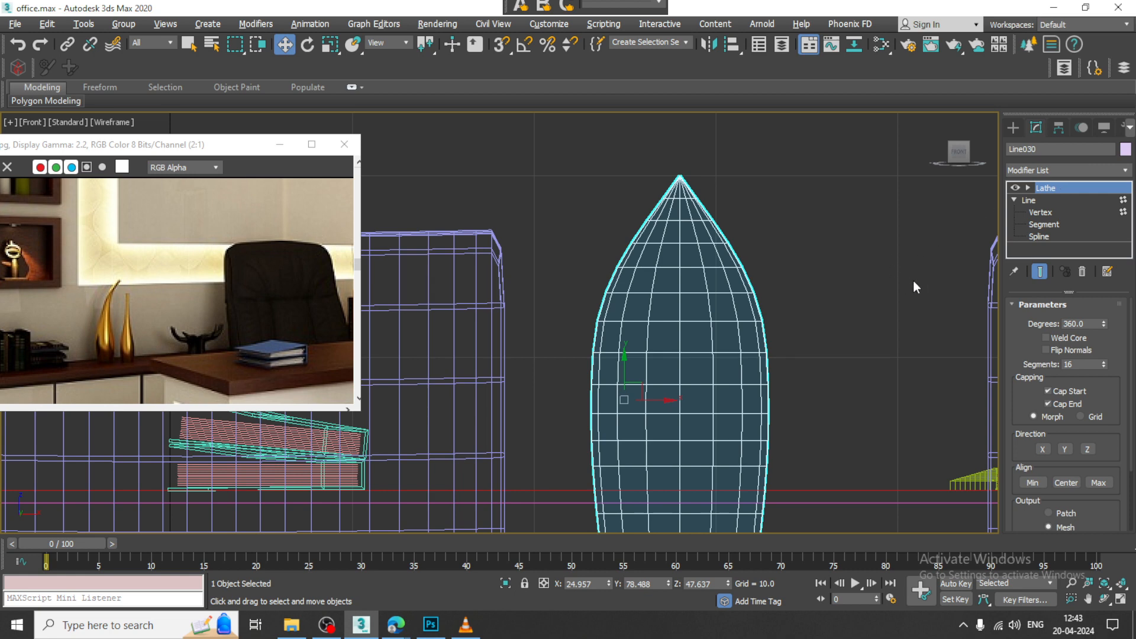
pyautogui.click(1082, 273)
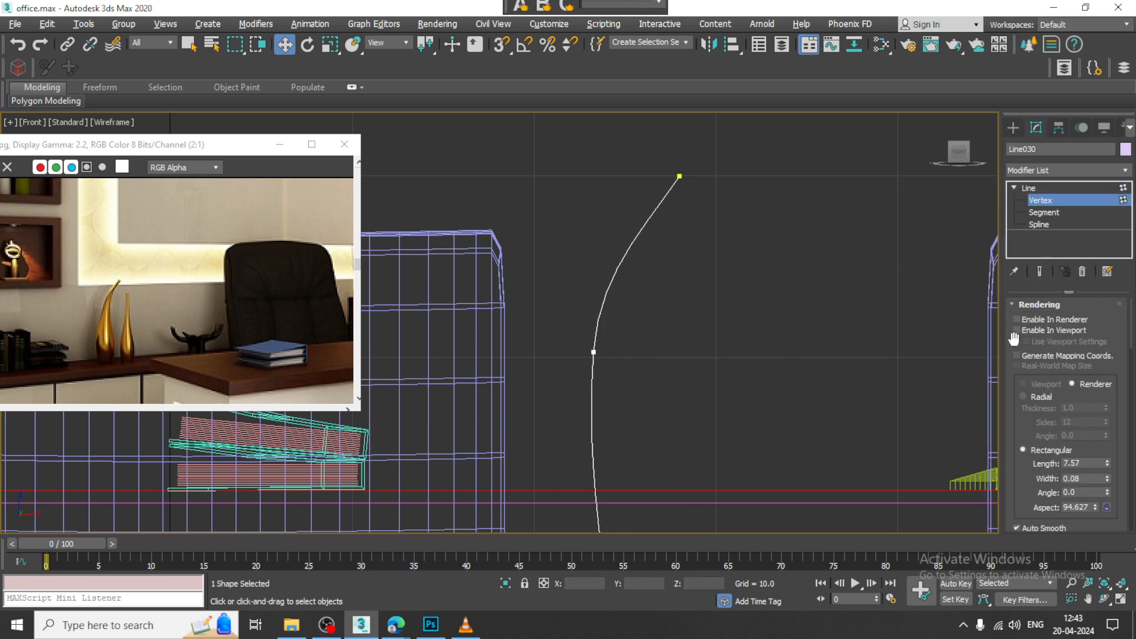
# Step: Enable viewport rendering with a radial section for the profile line and delete the line
pyautogui.click(1021, 328)
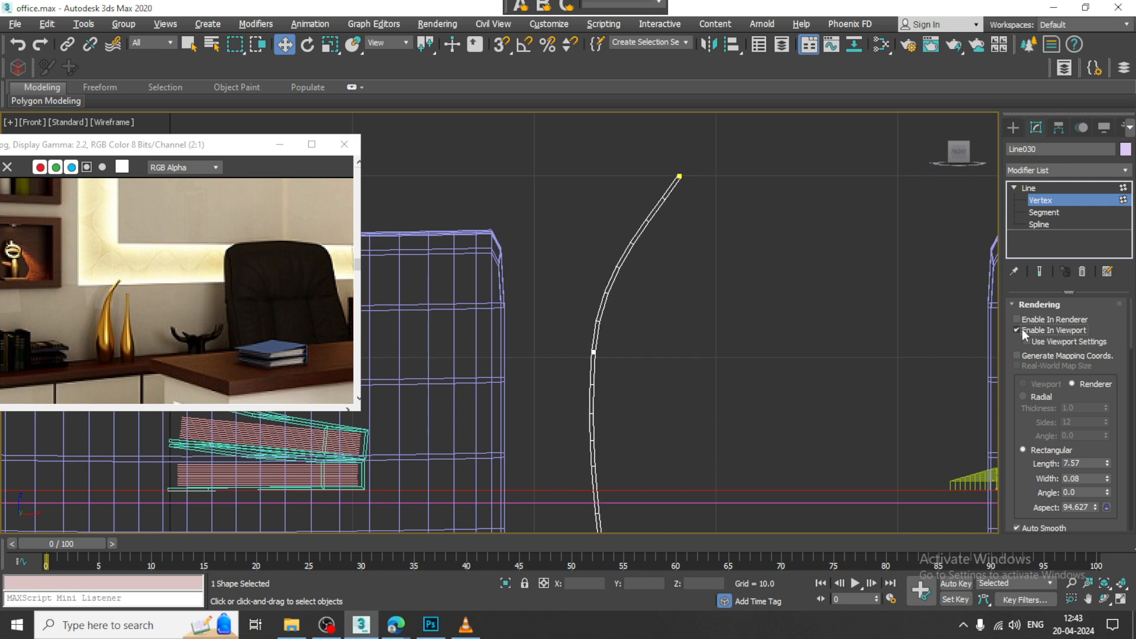
pyautogui.click(1039, 397)
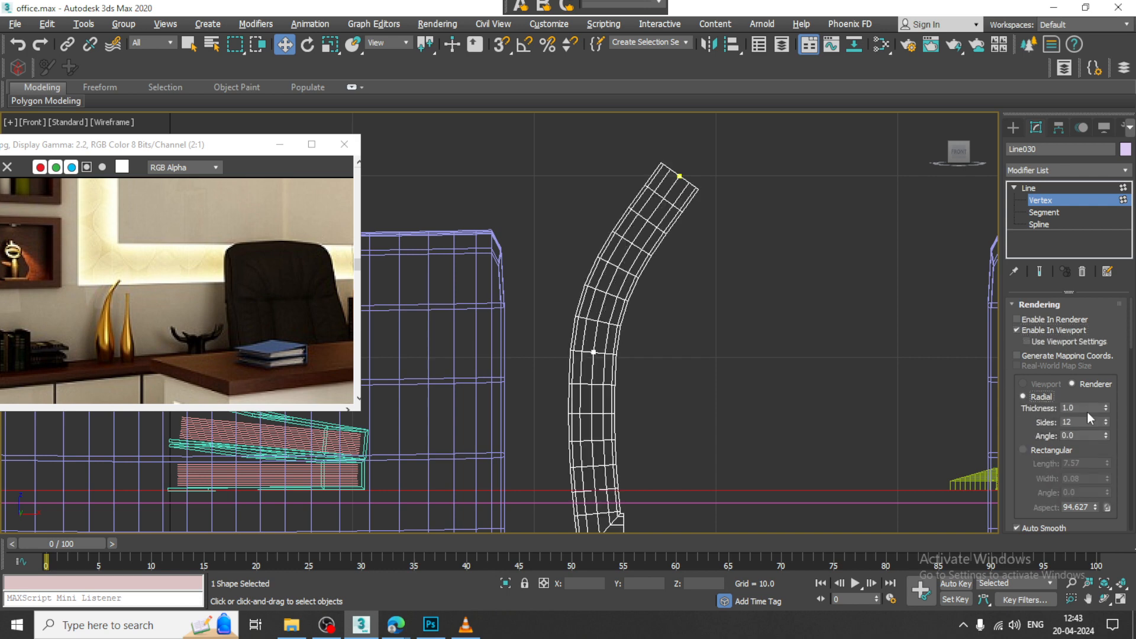
pyautogui.scroll(-5, 807, 328)
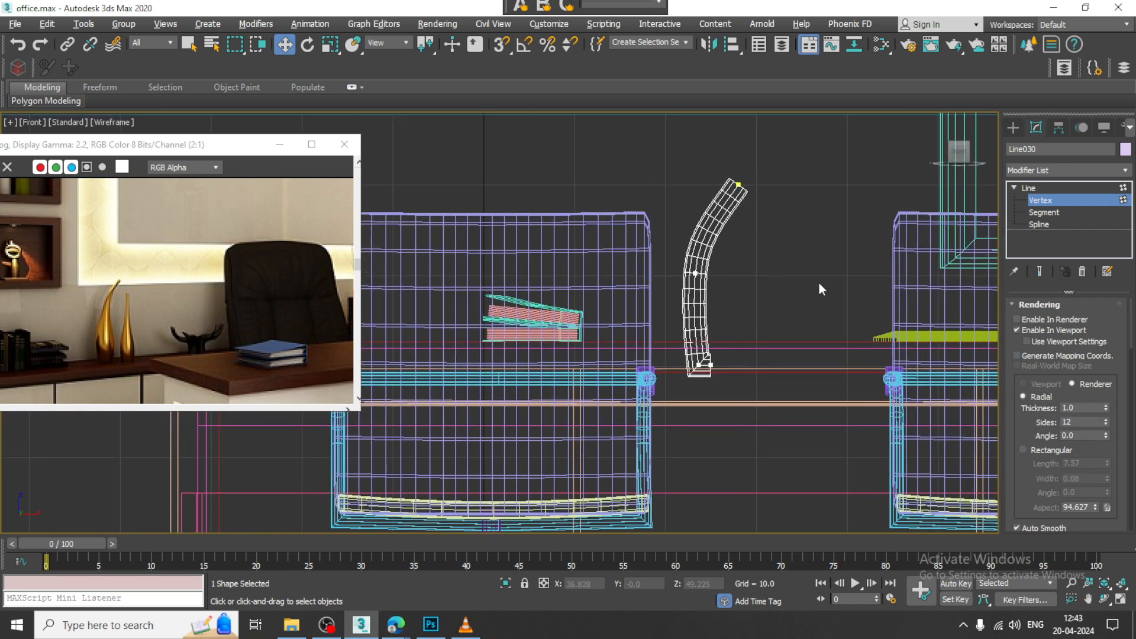
pyautogui.press('Delete')
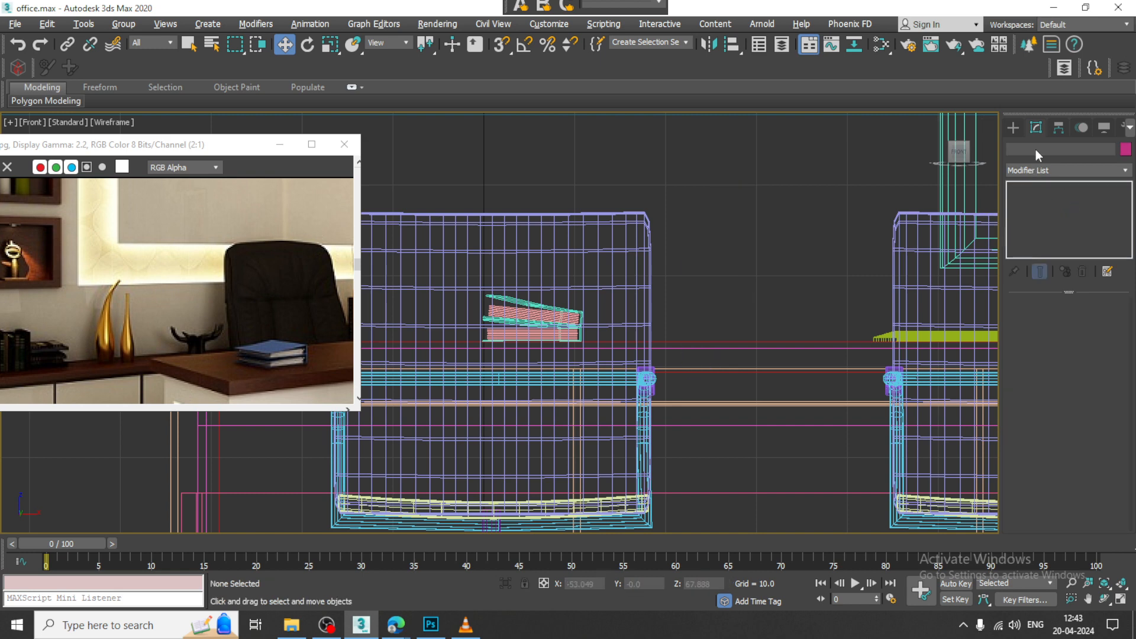
# Step: Draw a new three-point curved line in the Front view, running from the vase's slanted tip down to the desk edge
pyautogui.click(1012, 128)
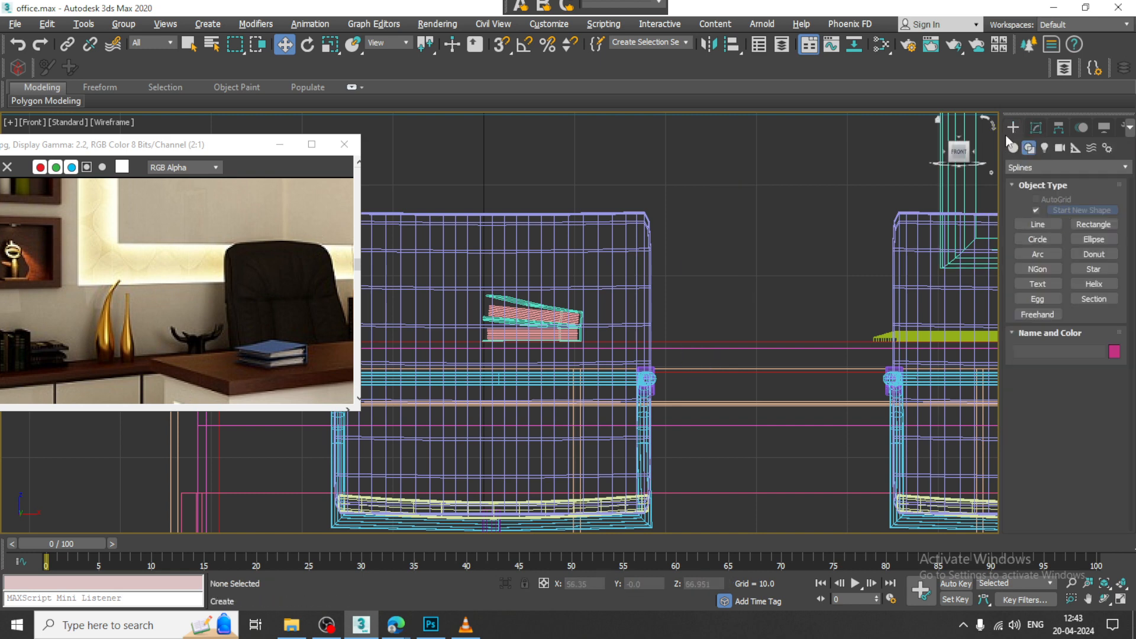
pyautogui.click(1012, 148)
pyautogui.click(1029, 148)
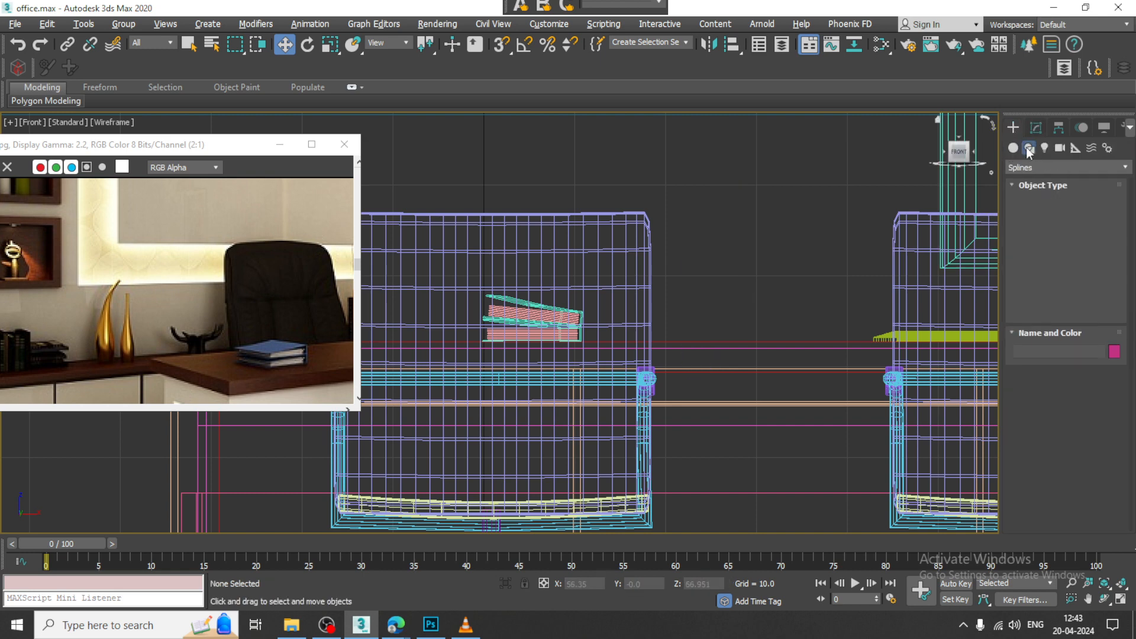
pyautogui.click(1045, 224)
pyautogui.moveTo(695, 300); pyautogui.dragTo(675, 326, button='middle')
pyautogui.scroll(3, 725, 276)
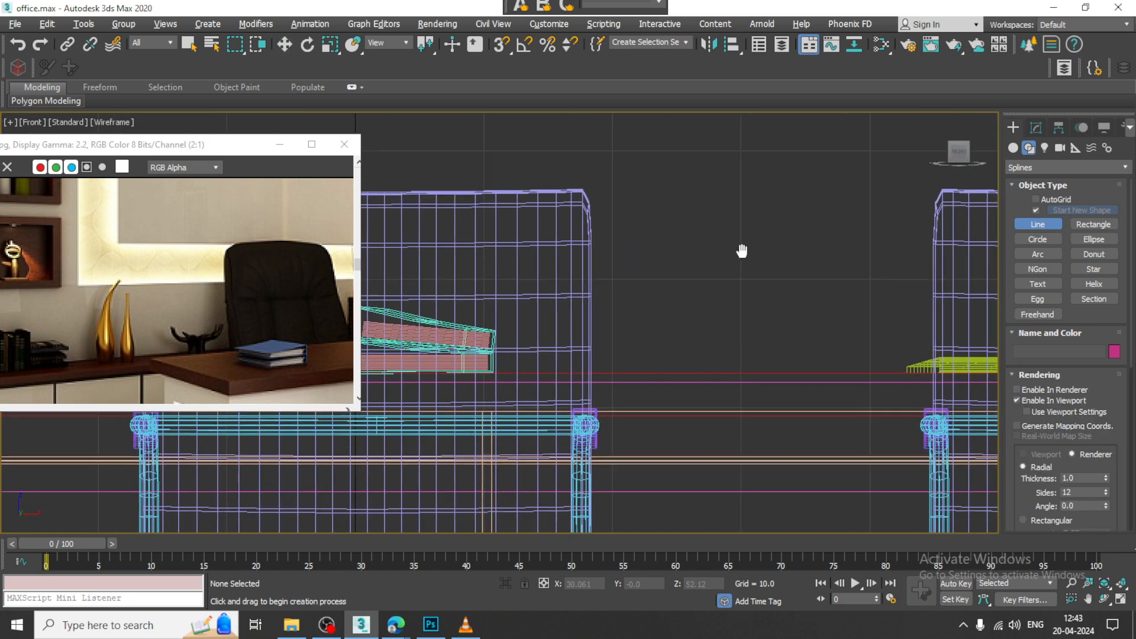
pyautogui.click(741, 187)
pyautogui.click(704, 252)
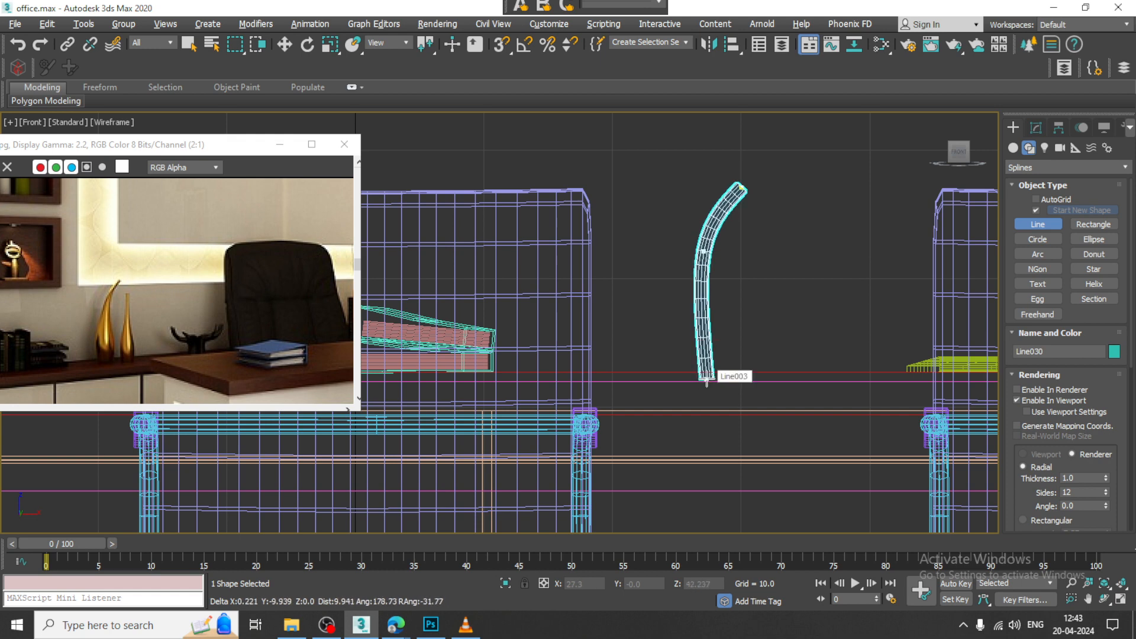
pyautogui.click(707, 382)
pyautogui.rightClick(706, 382)
# Step: Set the curved line's radial thickness to 1.47 and convert it to an Editable Poly
pyautogui.scroll(3, 769, 304)
pyautogui.click(1036, 128)
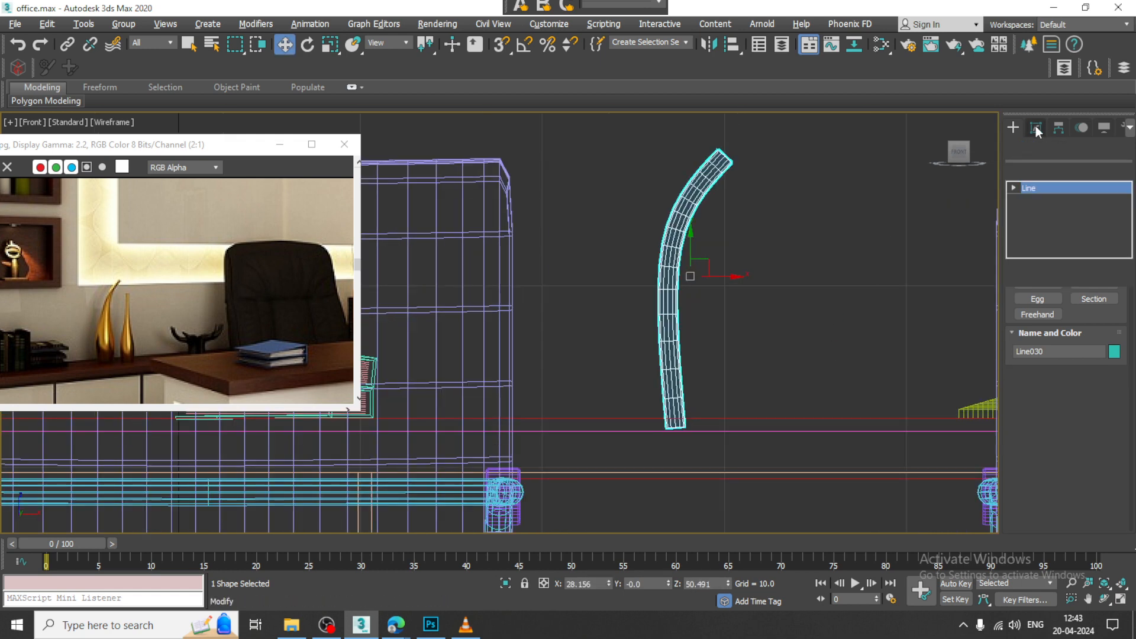
pyautogui.rightClick(669, 220)
pyautogui.moveTo(739, 370)
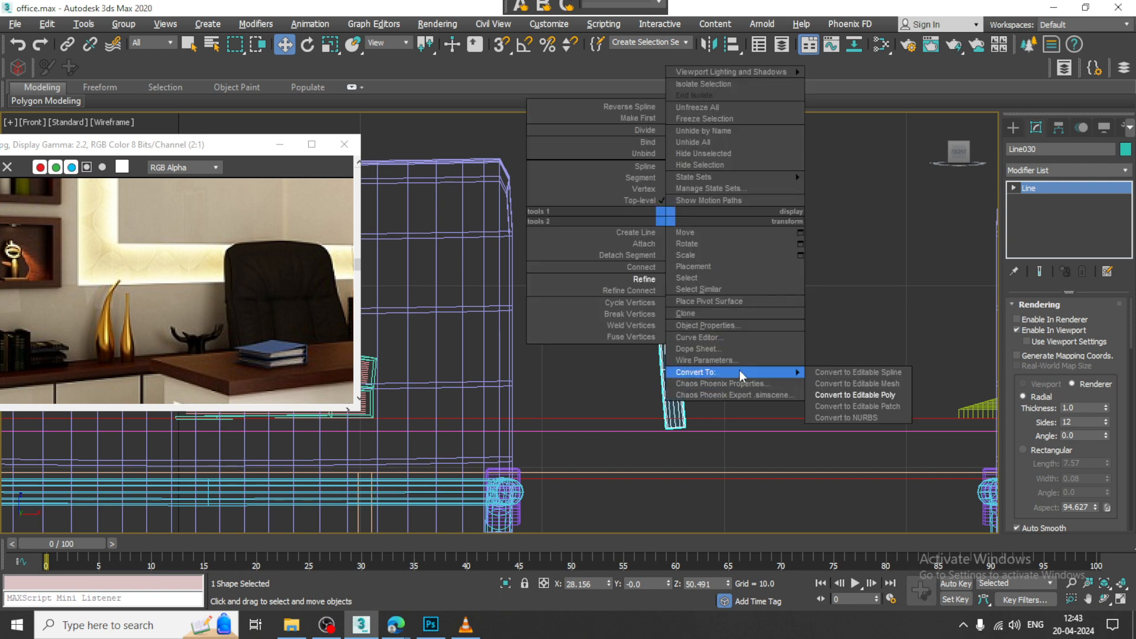
pyautogui.click(1107, 406)
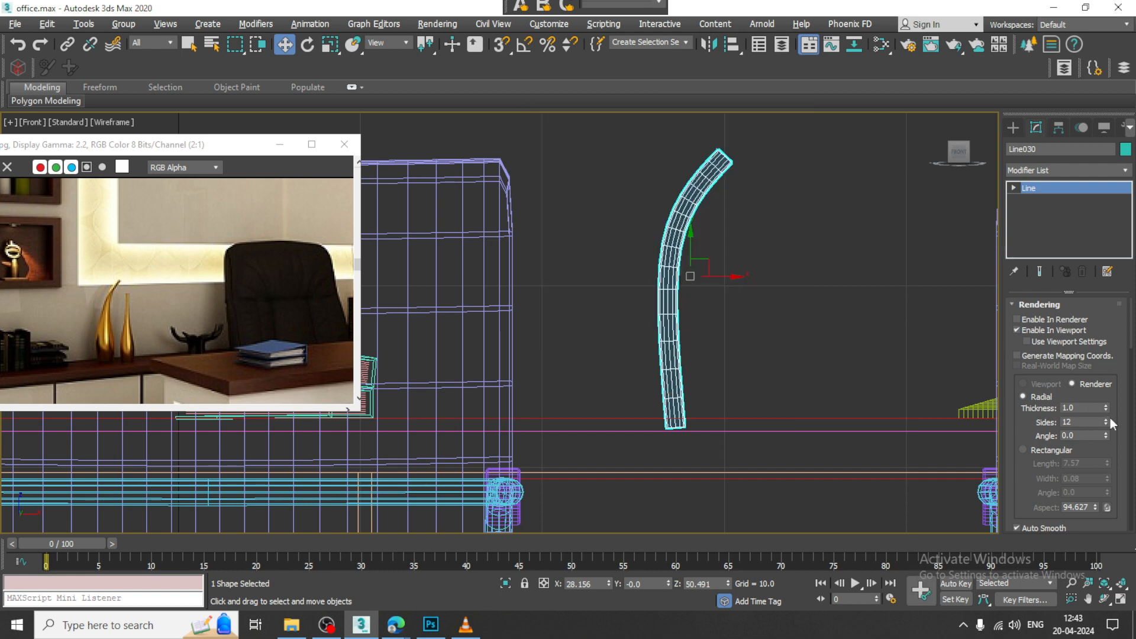
pyautogui.moveTo(1106, 407); pyautogui.dragTo(1107, 375)
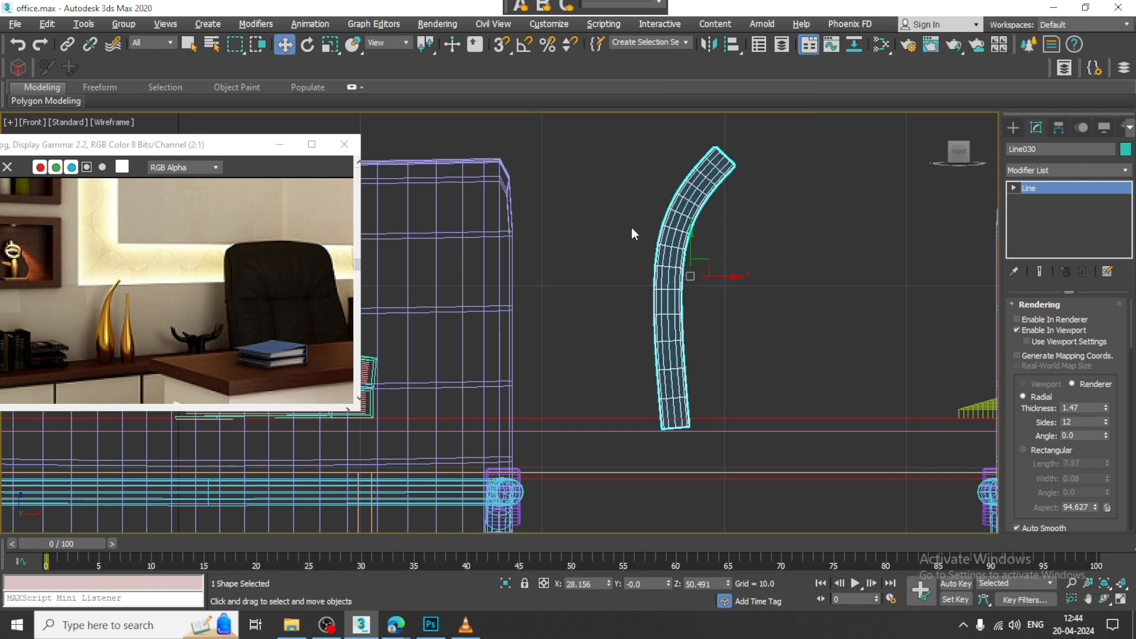
pyautogui.rightClick(687, 200)
pyautogui.moveTo(764, 351)
pyautogui.click(875, 374)
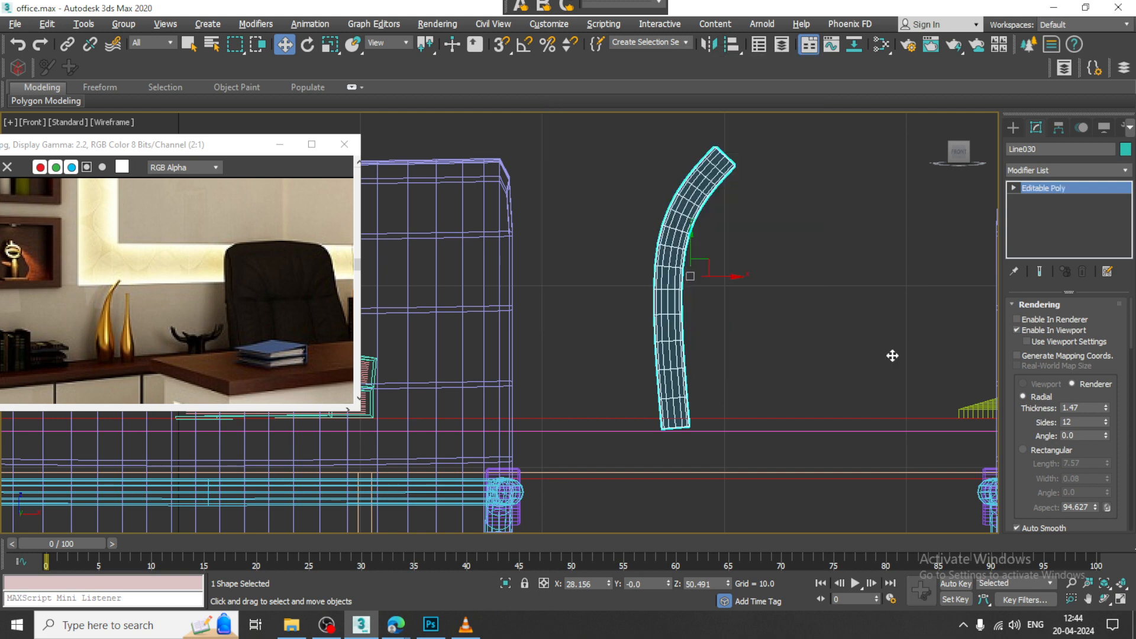
# Step: Apply an FFD(cyl) modifier to the curved tube and inspect its lattice in the Perspective view
pyautogui.click(1080, 172)
pyautogui.press('f')
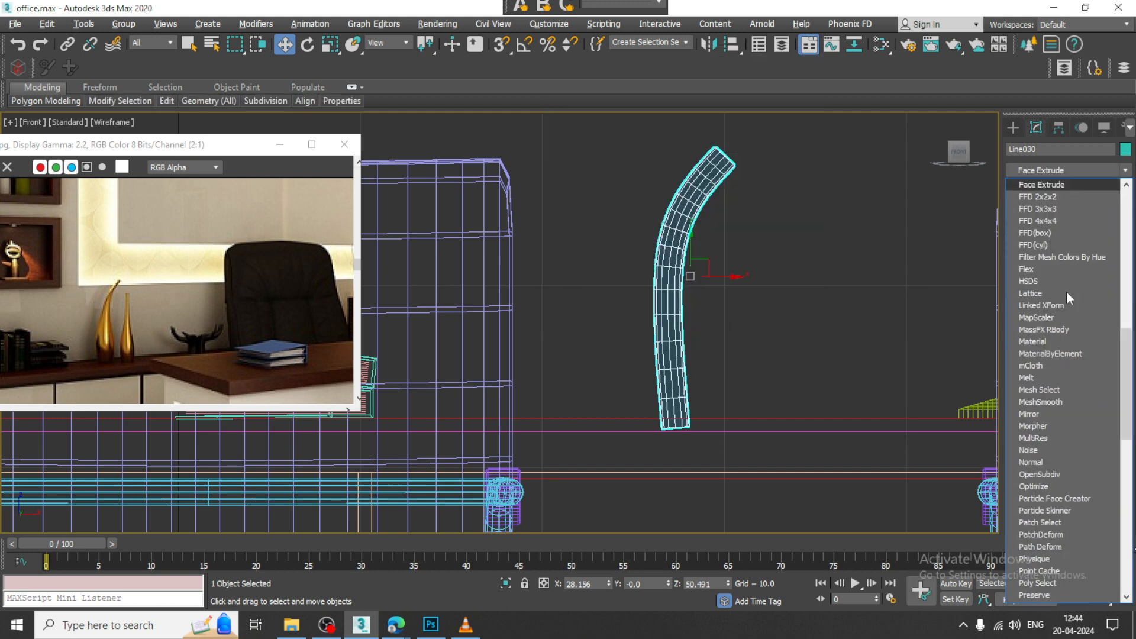
pyautogui.click(1046, 244)
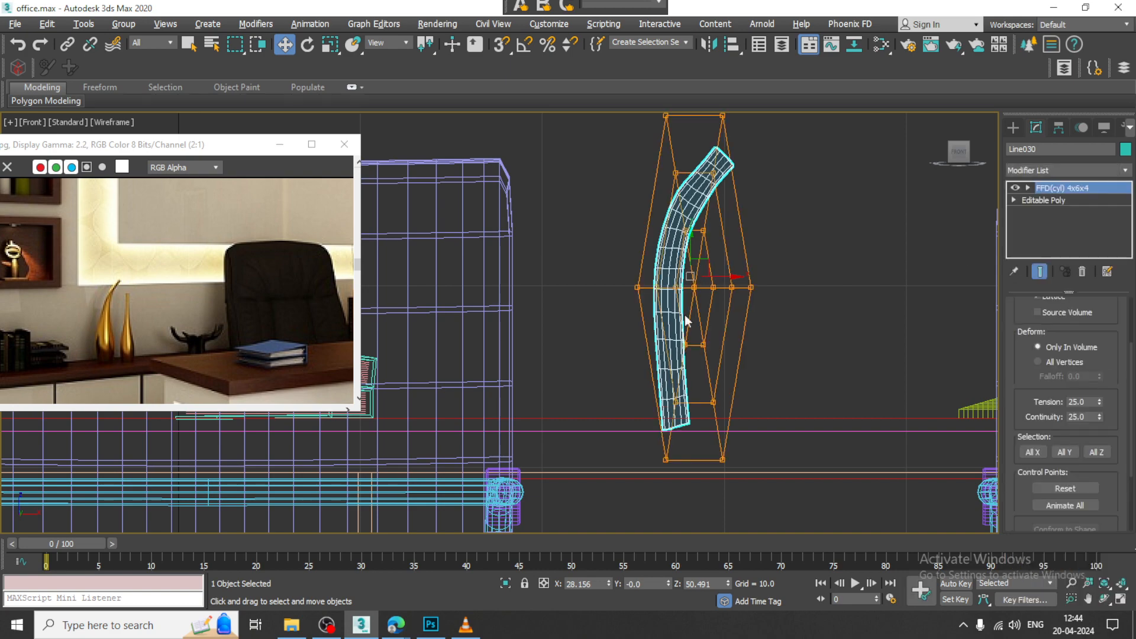
pyautogui.hotkey('alt', 'w')
pyautogui.middleClick(760, 405)
pyautogui.press('z')
pyautogui.scroll(-5, 761, 407)
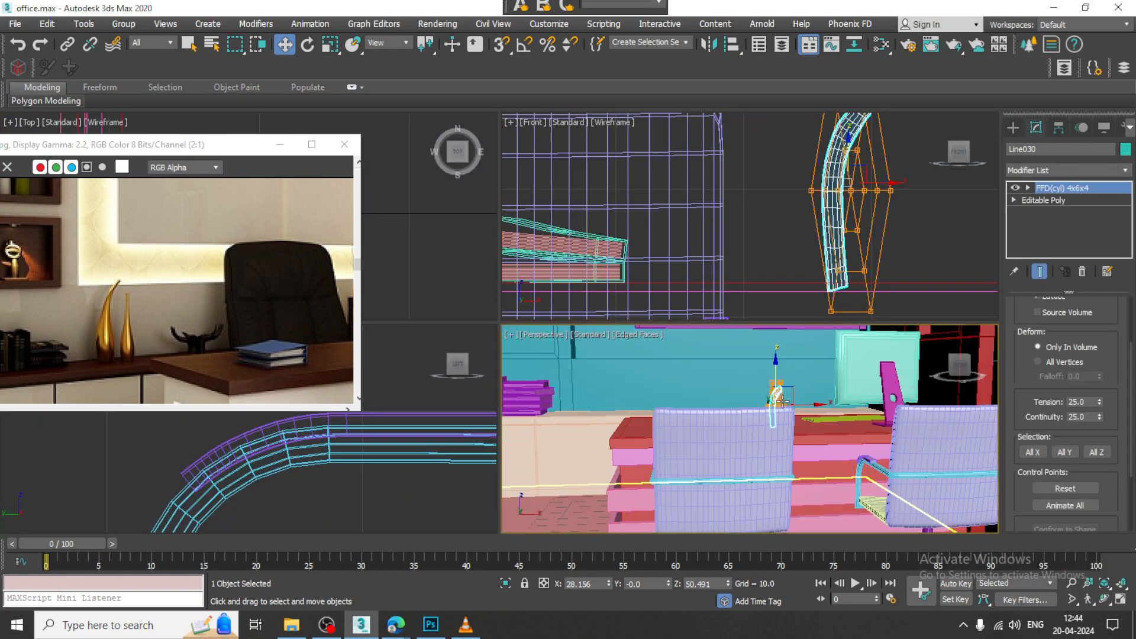
pyautogui.hotkey('alt', 'w')
pyautogui.keyDown('alt'); pyautogui.moveTo(761, 407); pyautogui.dragTo(668, 355, button='middle'); pyautogui.keyUp('alt')
pyautogui.moveTo(550, 290); pyautogui.dragTo(627, 347, button='middle')
pyautogui.scroll(5, 627, 348)
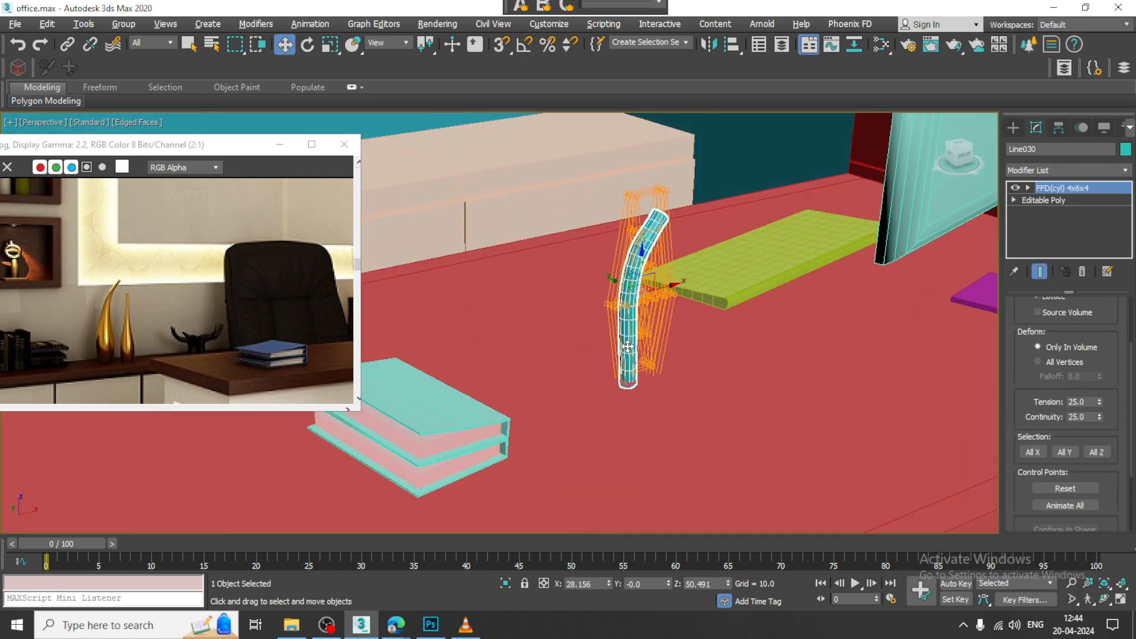
# Step: Try the FFD lattice's All X and All Y selection options and delete the curved tube
pyautogui.click(1032, 451)
pyautogui.click(1072, 449)
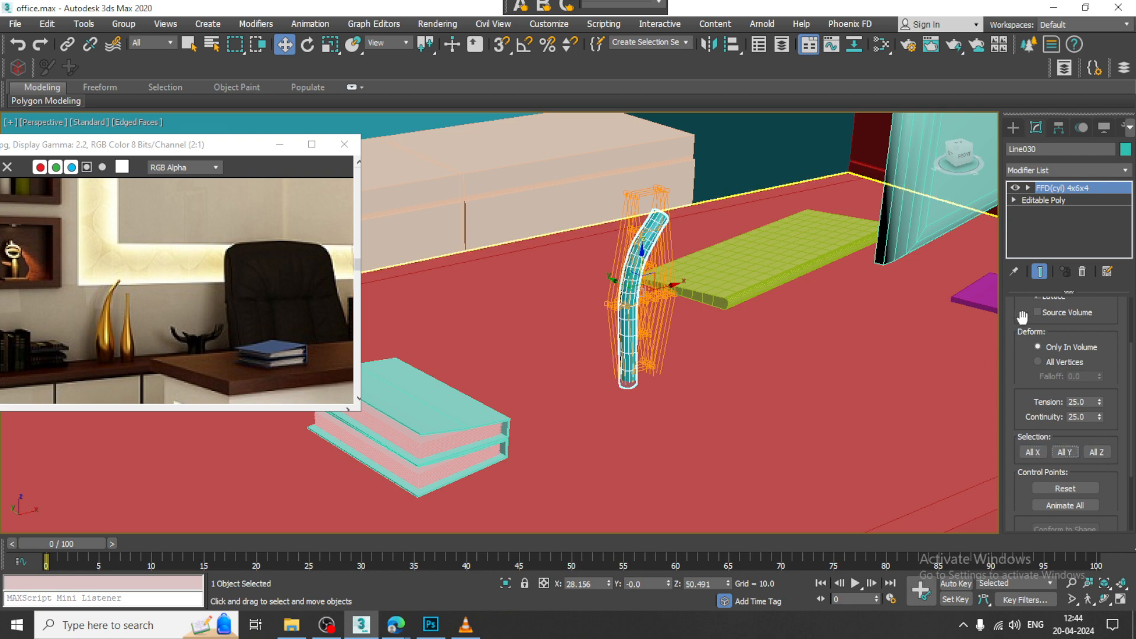
pyautogui.scroll(2, 1037, 460)
pyautogui.press('Delete')
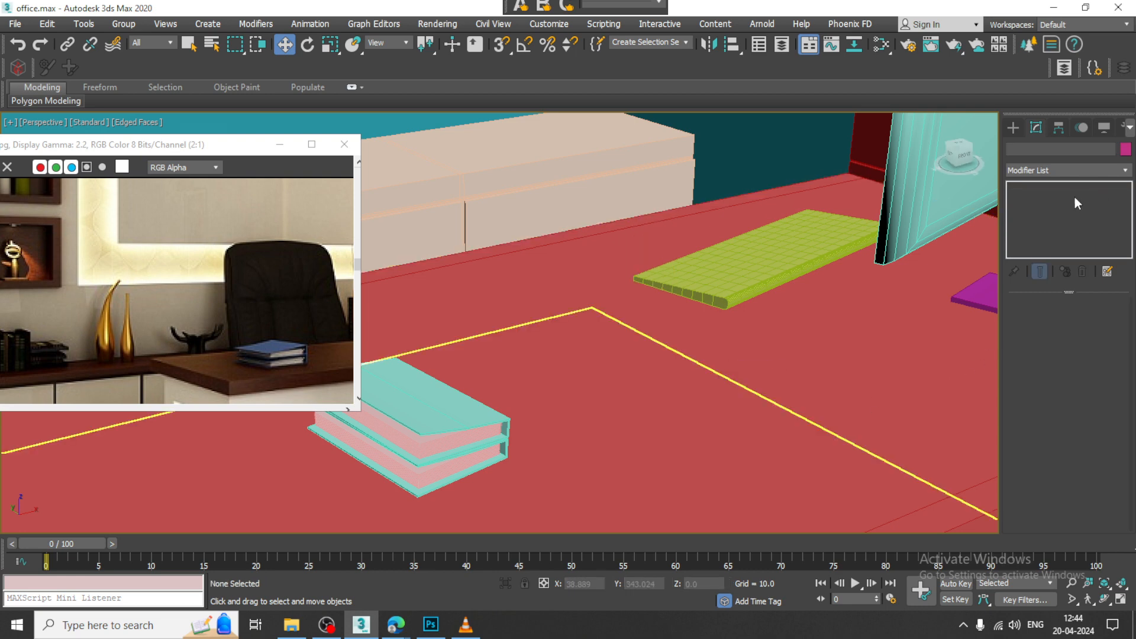
# Step: Create a cylinder with AutoGrid on top of the back cabinet, about 3.7 in radius and 25.2 high
pyautogui.click(1014, 128)
pyautogui.click(1014, 148)
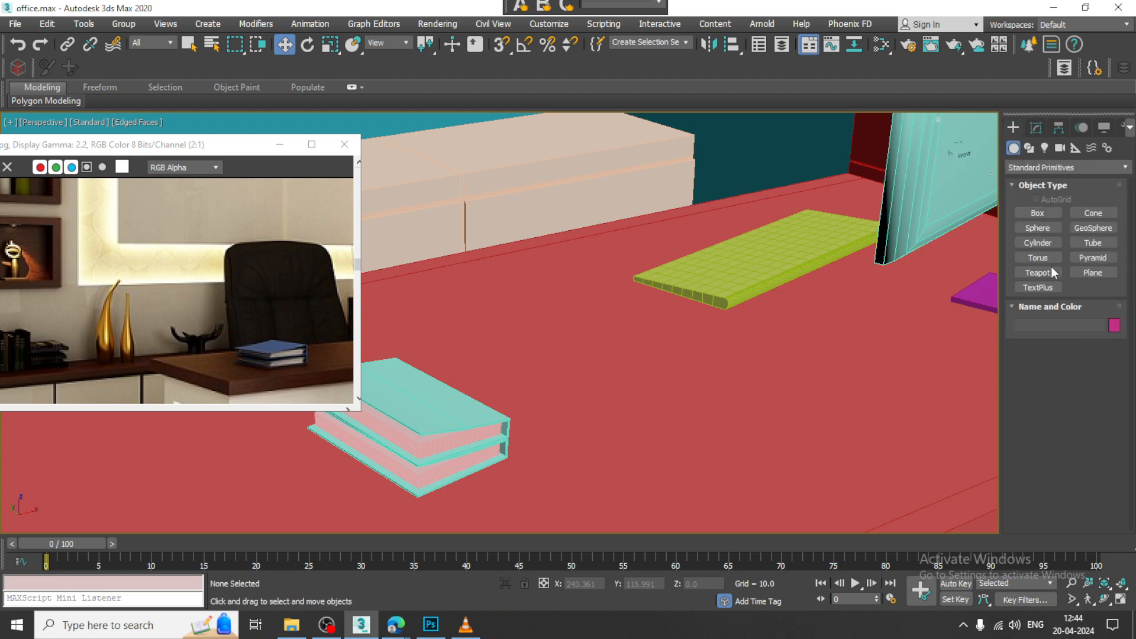
pyautogui.click(1046, 240)
pyautogui.moveTo(588, 233); pyautogui.dragTo(808, 332, button='middle')
pyautogui.moveTo(461, 294); pyautogui.dragTo(743, 368, button='middle')
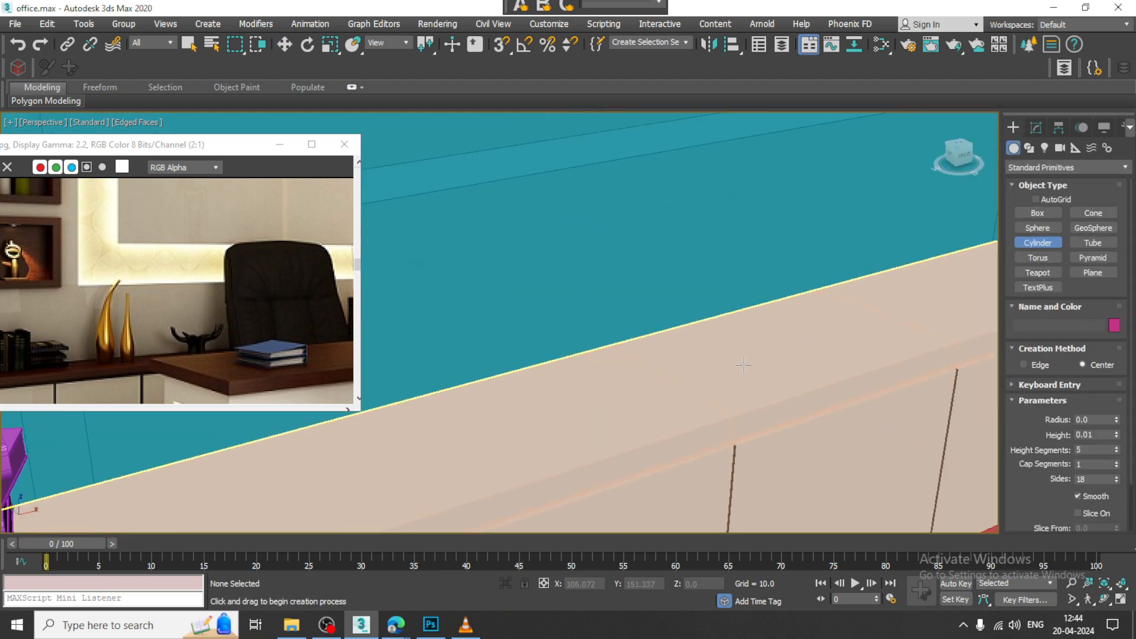
pyautogui.click(1036, 199)
pyautogui.moveTo(555, 421); pyautogui.dragTo(570, 431)
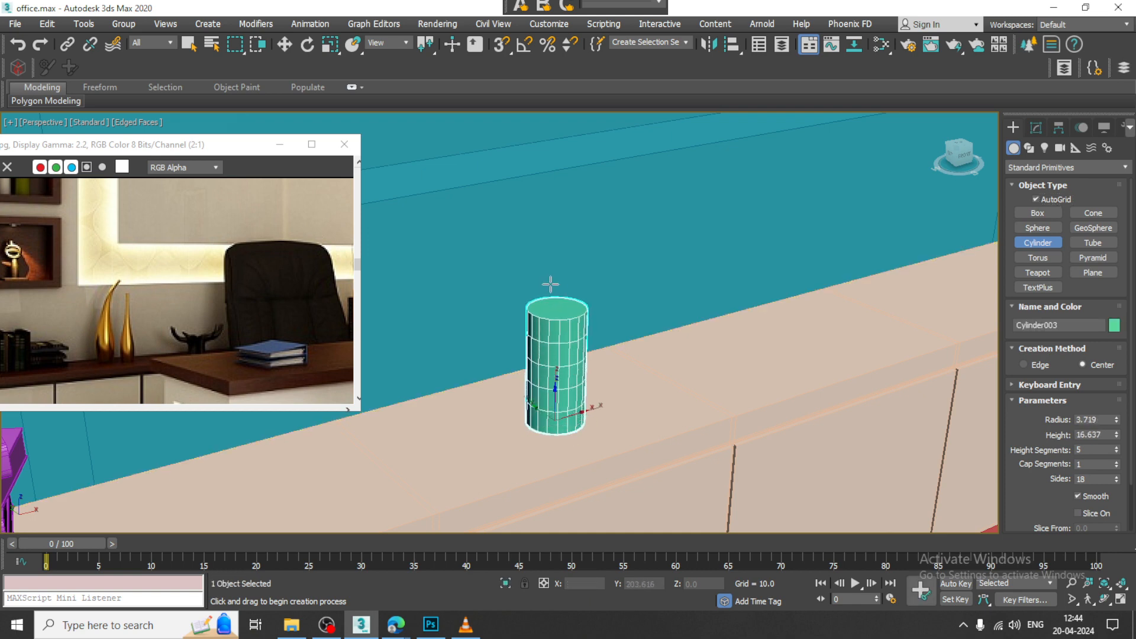
pyautogui.click(547, 231)
# Step: Set the cylinder's radius to 3.198 and convert it to an Editable Poly
pyautogui.press('w')
pyautogui.click(1036, 128)
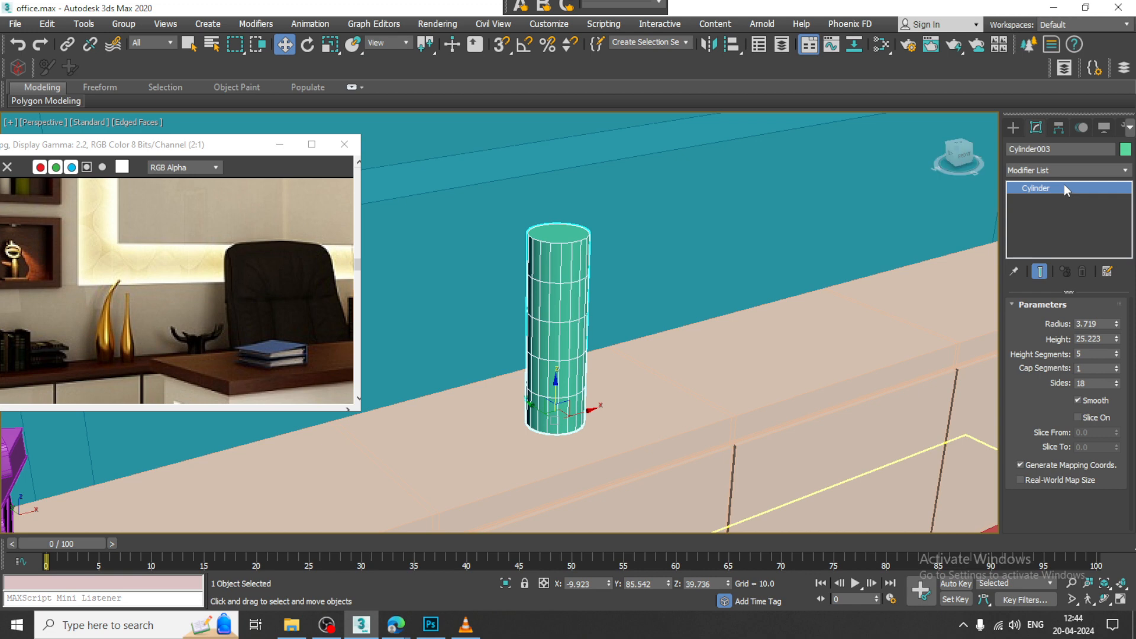
pyautogui.moveTo(1116, 325); pyautogui.dragTo(1117, 338)
pyautogui.rightClick(565, 259)
pyautogui.moveTo(651, 410)
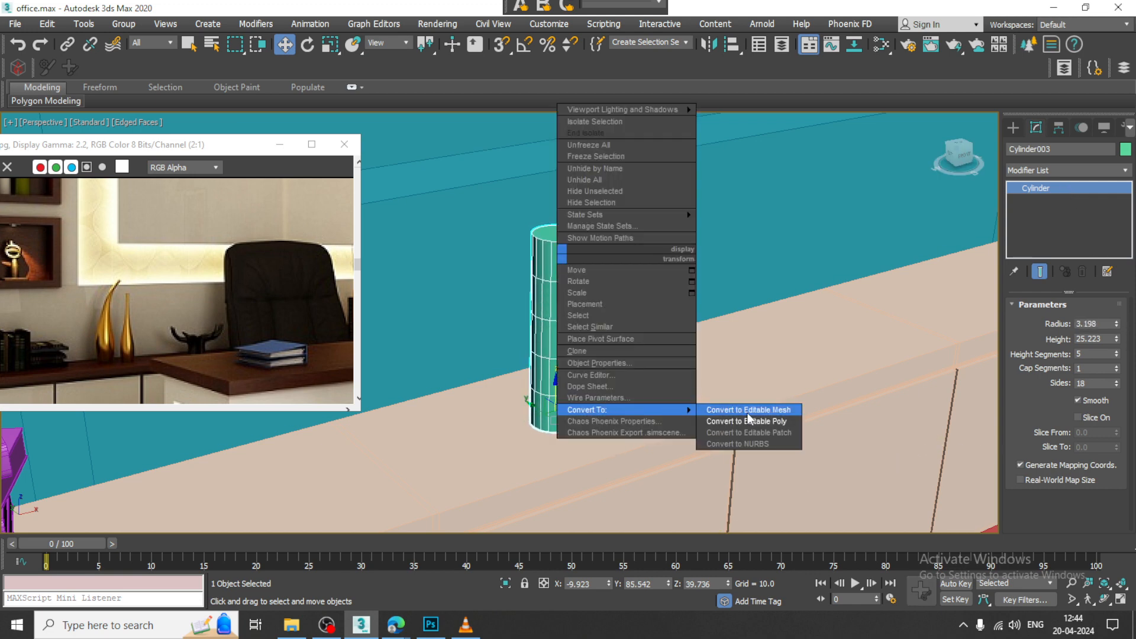
pyautogui.click(756, 420)
# Step: Apply an FFD(cyl) modifier to the cylinder
pyautogui.click(1068, 171)
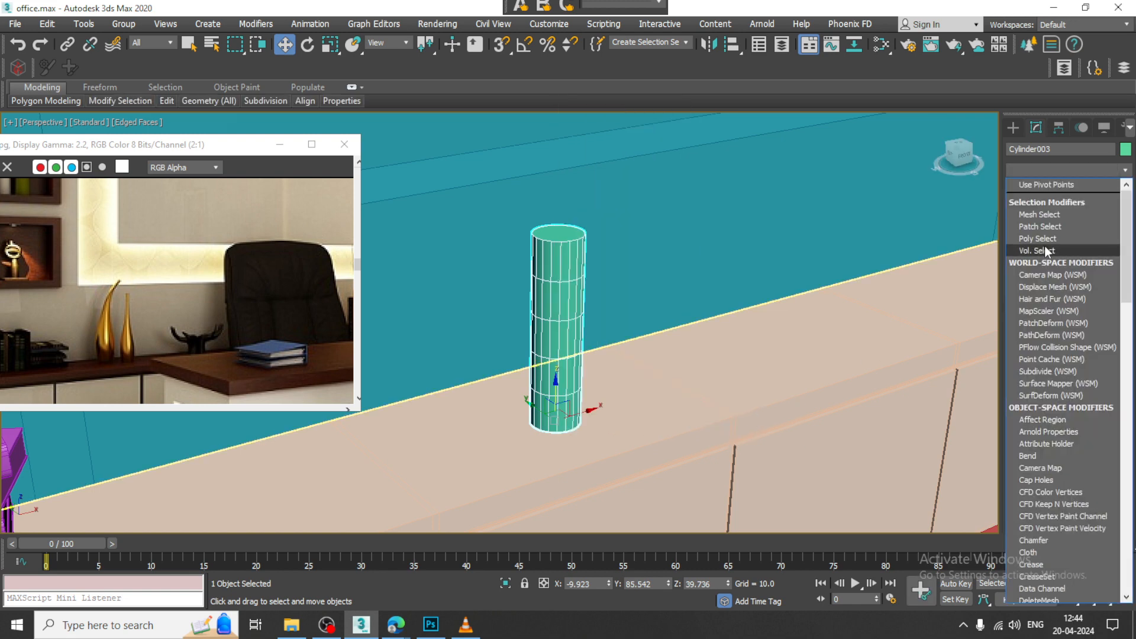
pyautogui.scroll(-3, 1045, 246)
pyautogui.scroll(-5, 1044, 246)
pyautogui.click(1053, 233)
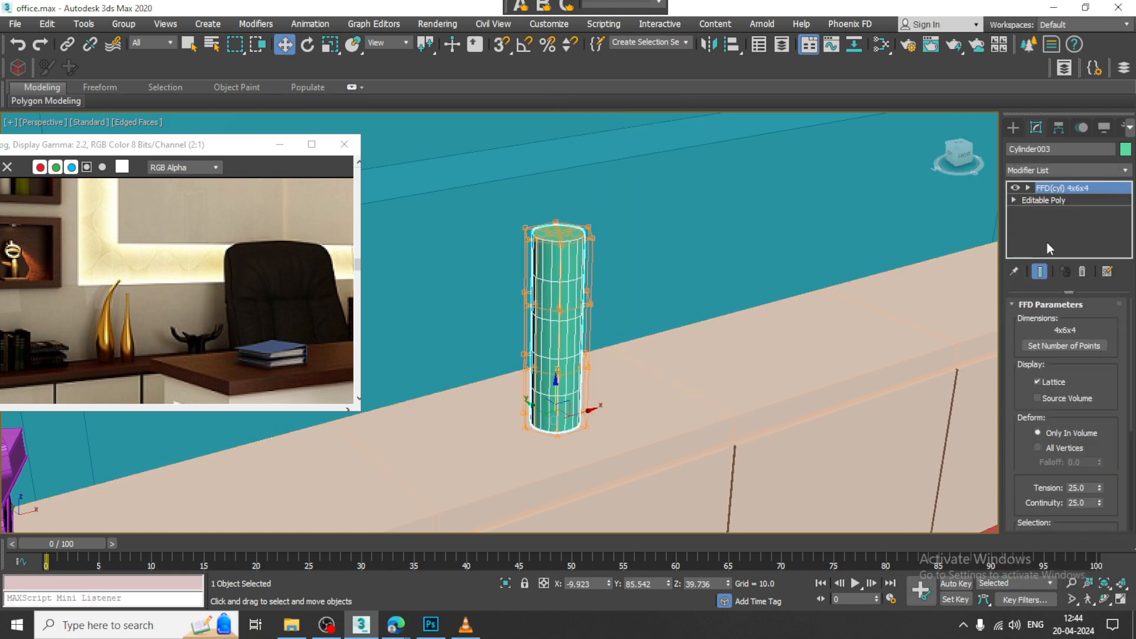
# Step: Move the cylinder along X in the Front view so that it stands clear of the chair's outline
pyautogui.hotkey('alt', 'w')
pyautogui.rightClick(845, 185)
pyautogui.hotkey('alt', 'w')
pyautogui.press('z')
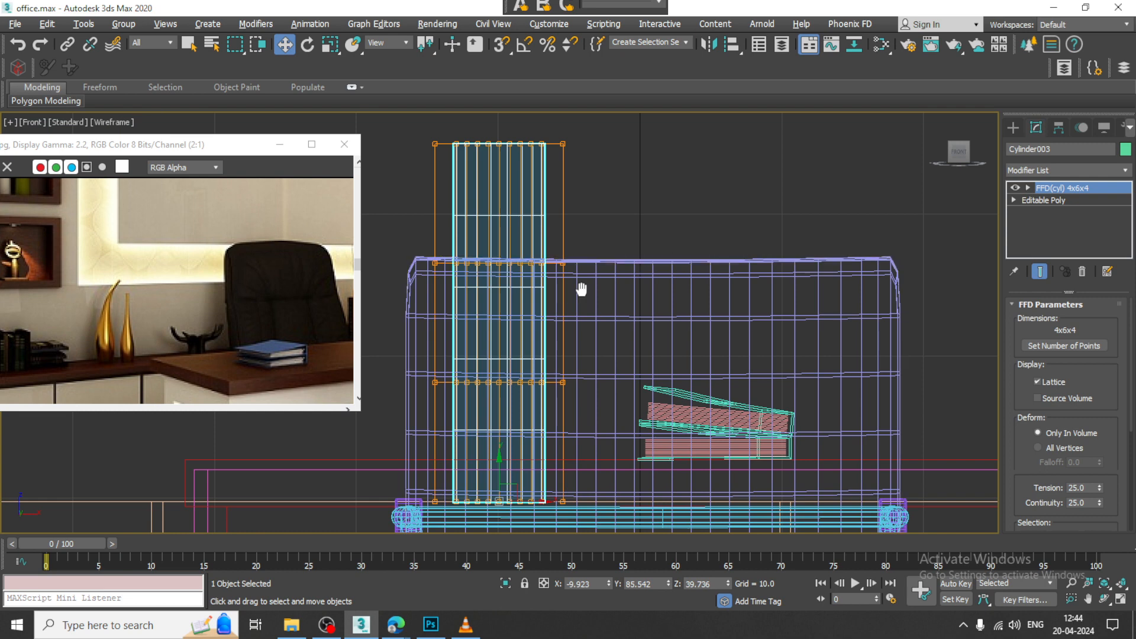
pyautogui.moveTo(584, 289); pyautogui.dragTo(875, 239, button='middle')
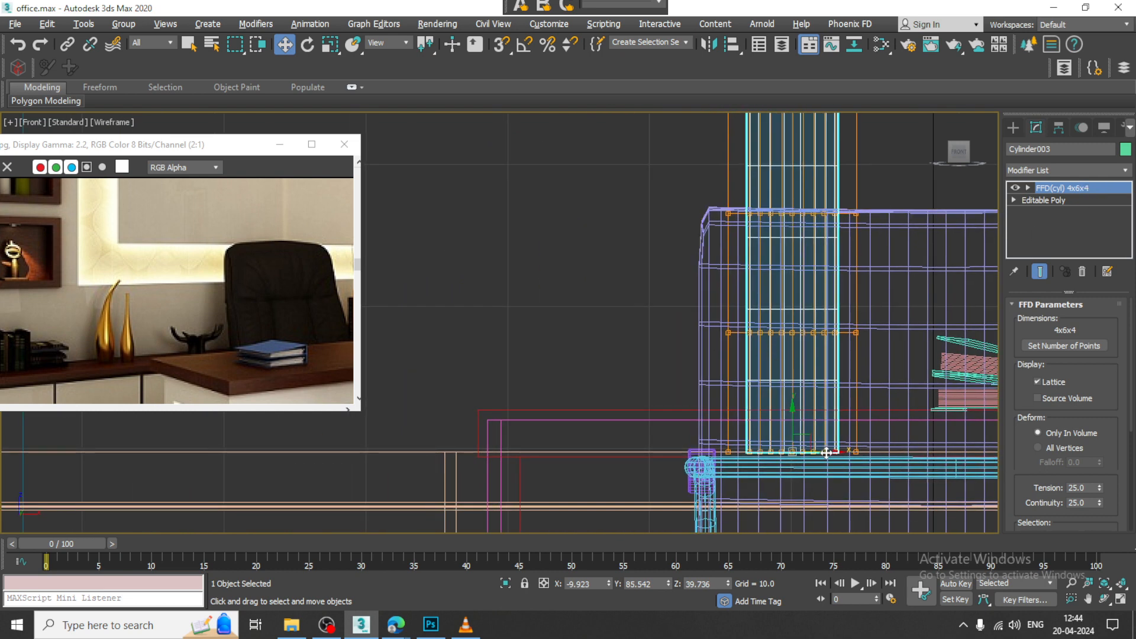
pyautogui.moveTo(823, 450); pyautogui.dragTo(499, 385)
pyautogui.moveTo(588, 318); pyautogui.dragTo(701, 356, button='middle')
# Step: Scale the lower-middle row of FFD control points to about 144% to bulge the vase's body
pyautogui.press('1')
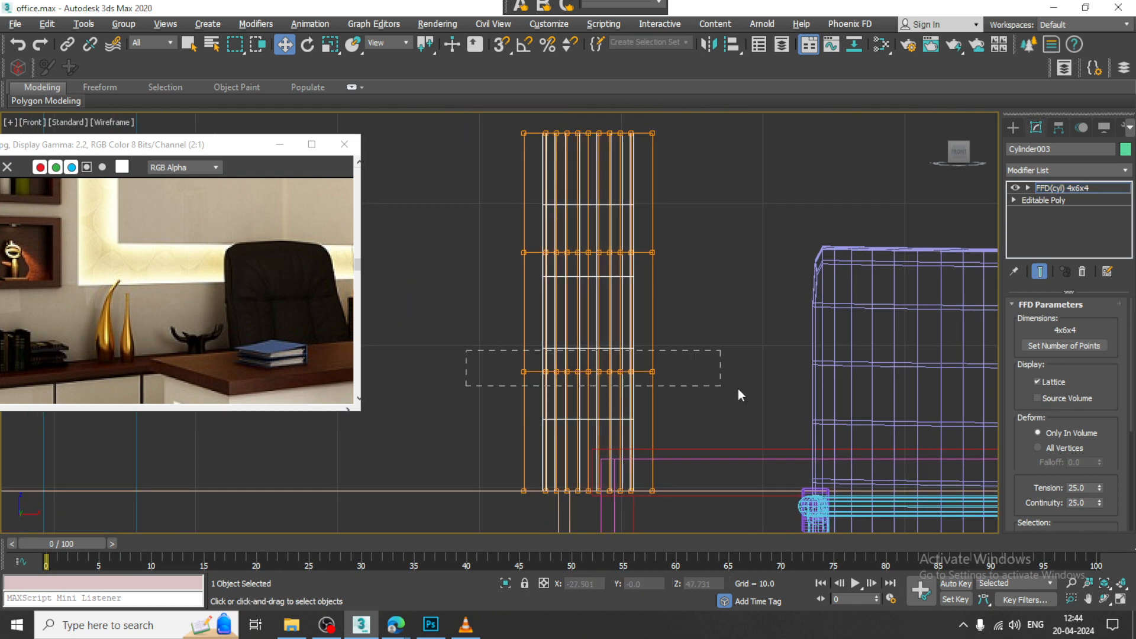
pyautogui.moveTo(737, 388); pyautogui.dragTo(733, 388)
pyautogui.press('r')
pyautogui.moveTo(587, 381); pyautogui.dragTo(507, 338)
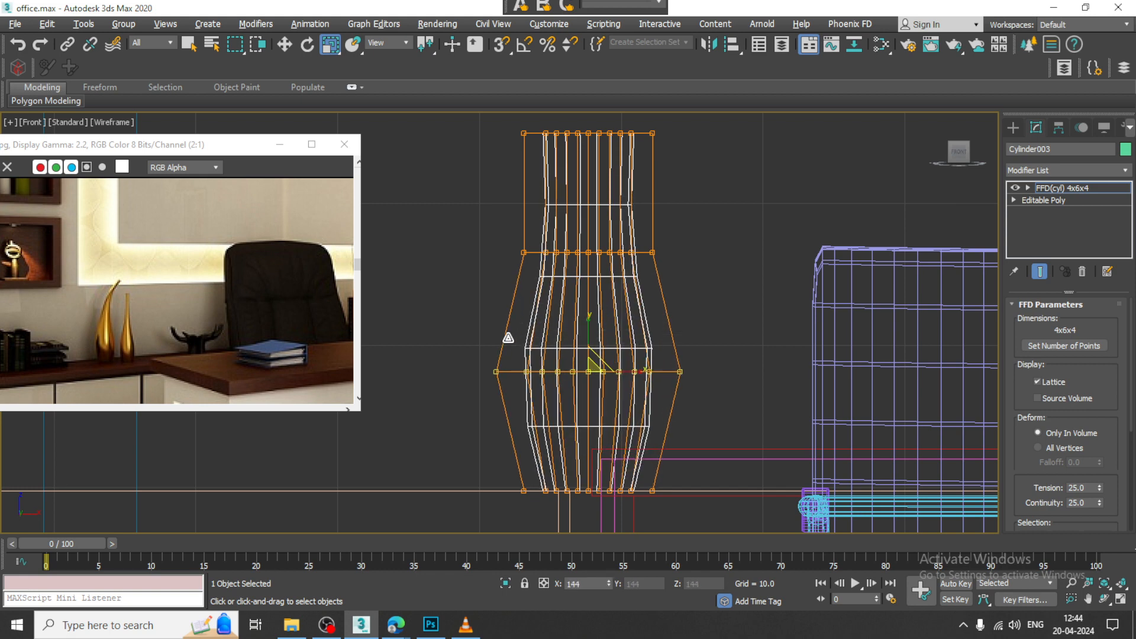
pyautogui.moveTo(628, 308); pyautogui.dragTo(653, 372, button='middle')
# Step: Scale down the upper-middle and top rows of FFD control points to form a narrow vase neck
pyautogui.moveTo(531, 299); pyautogui.dragTo(782, 356)
pyautogui.moveTo(619, 314); pyautogui.dragTo(723, 414)
pyautogui.moveTo(777, 348); pyautogui.dragTo(804, 254)
pyautogui.moveTo(622, 199); pyautogui.dragTo(858, 444)
pyautogui.moveTo(687, 267); pyautogui.dragTo(690, 326, button='middle')
pyautogui.press('w')
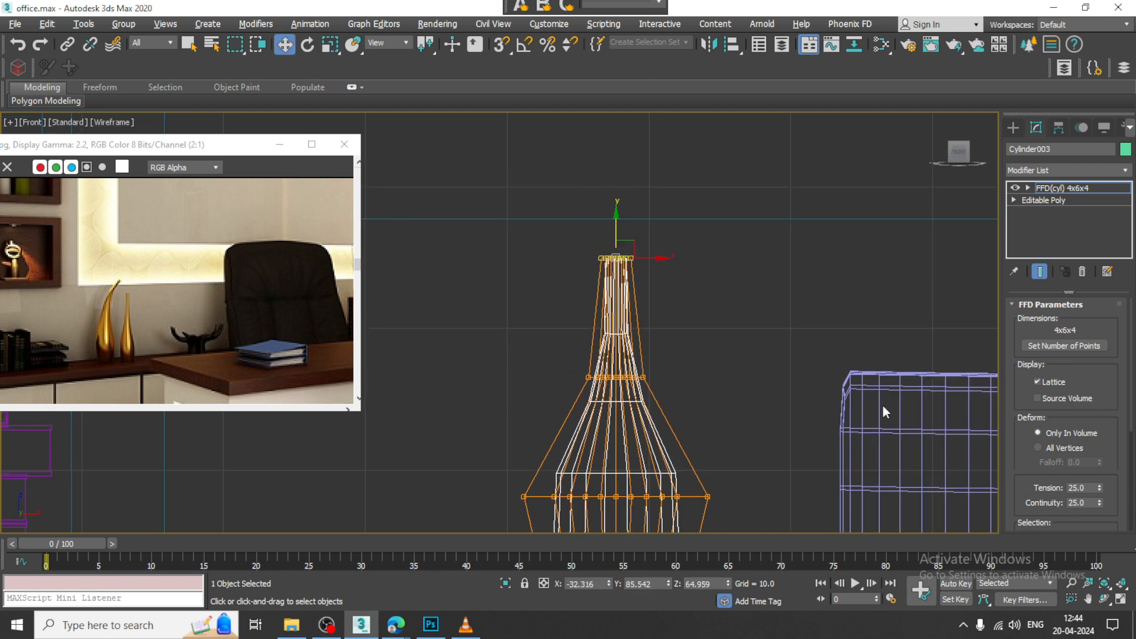
# Step: Raise the top row of control points in the Perspective view to lengthen the vase's neck
pyautogui.hotkey('alt', 'w')
pyautogui.rightClick(834, 407)
pyautogui.hotkey('alt', 'w')
pyautogui.moveTo(492, 341); pyautogui.dragTo(646, 386, button='middle')
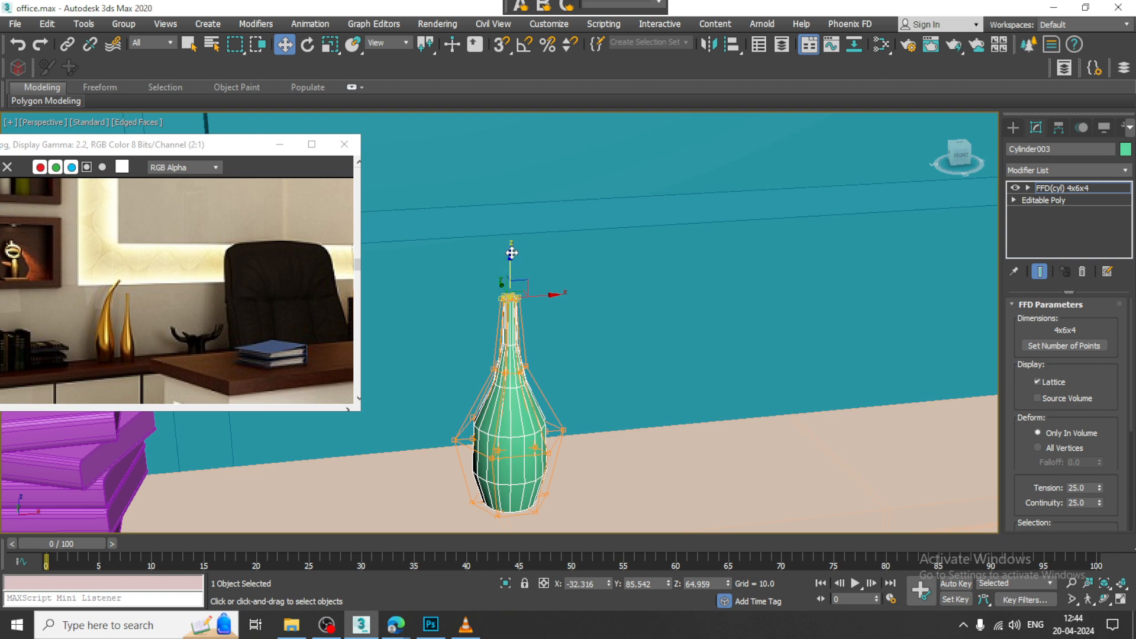
pyautogui.moveTo(512, 253); pyautogui.dragTo(512, 215)
# Step: Try shifting the neck's top control points along X and rotating them, and undo both changes
pyautogui.press('e')
pyautogui.press('w')
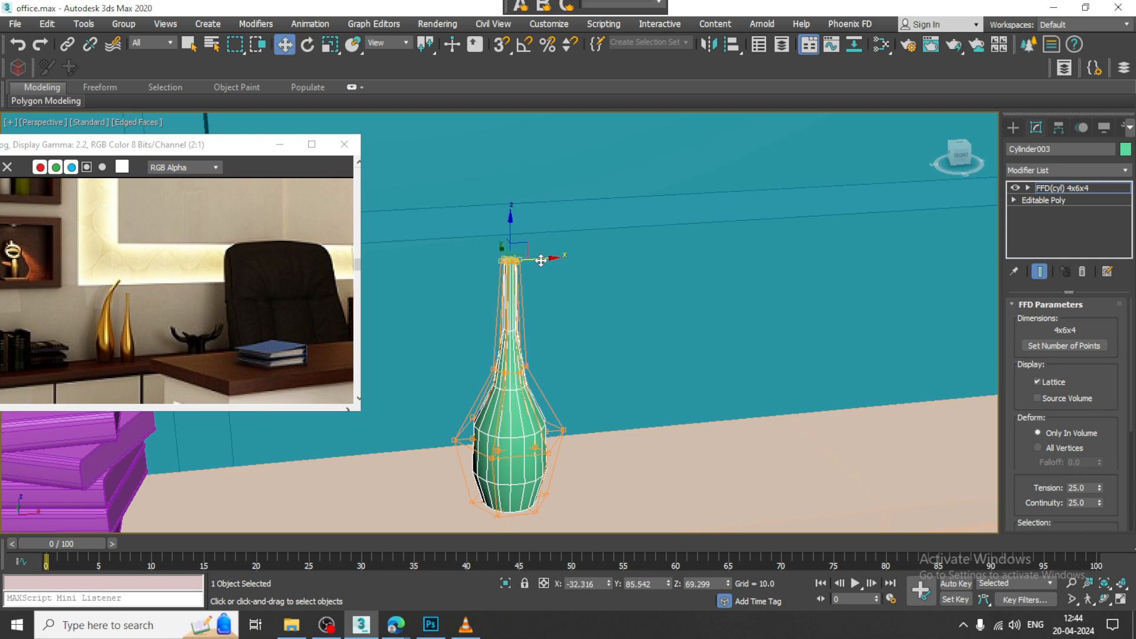
pyautogui.moveTo(541, 260); pyautogui.dragTo(601, 254)
pyautogui.press('e')
pyautogui.moveTo(564, 320)
pyautogui.keyDown('alt'); pyautogui.mouseDown(button='middle')
pyautogui.moveTo(548, 300)
pyautogui.moveTo(584, 320)
pyautogui.mouseUp(button='middle'); pyautogui.keyUp('alt')
pyautogui.hotkey('ctrl', 'z')
pyautogui.hotkey('ctrl', 'z')
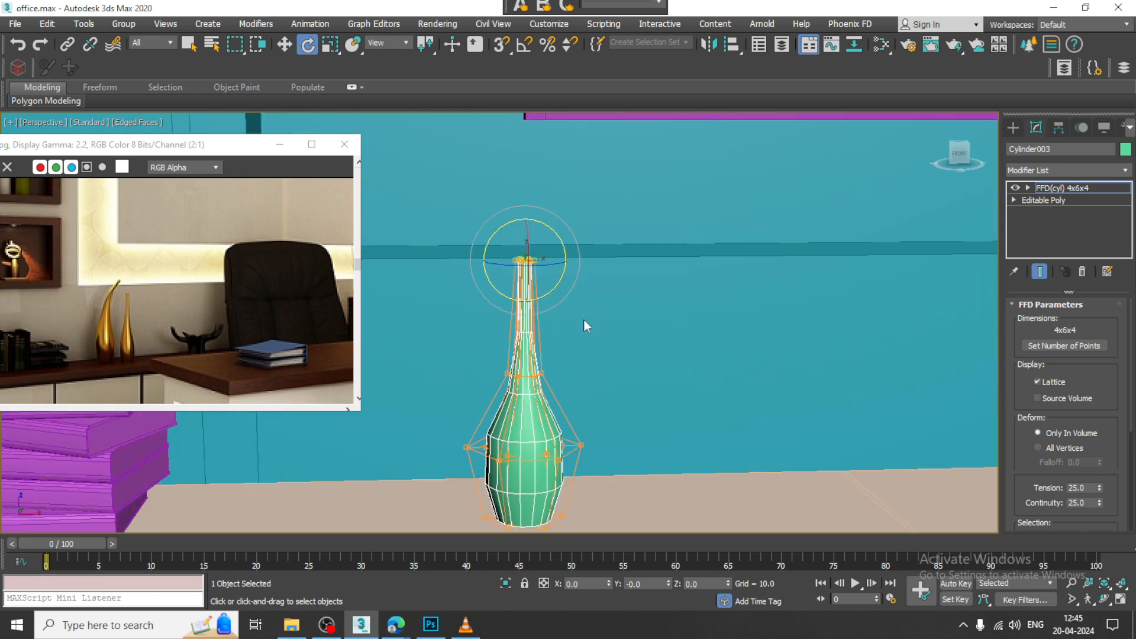
# Step: Convert the FFD-shaped vase to an Editable Poly
pyautogui.scroll(4, 541, 321)
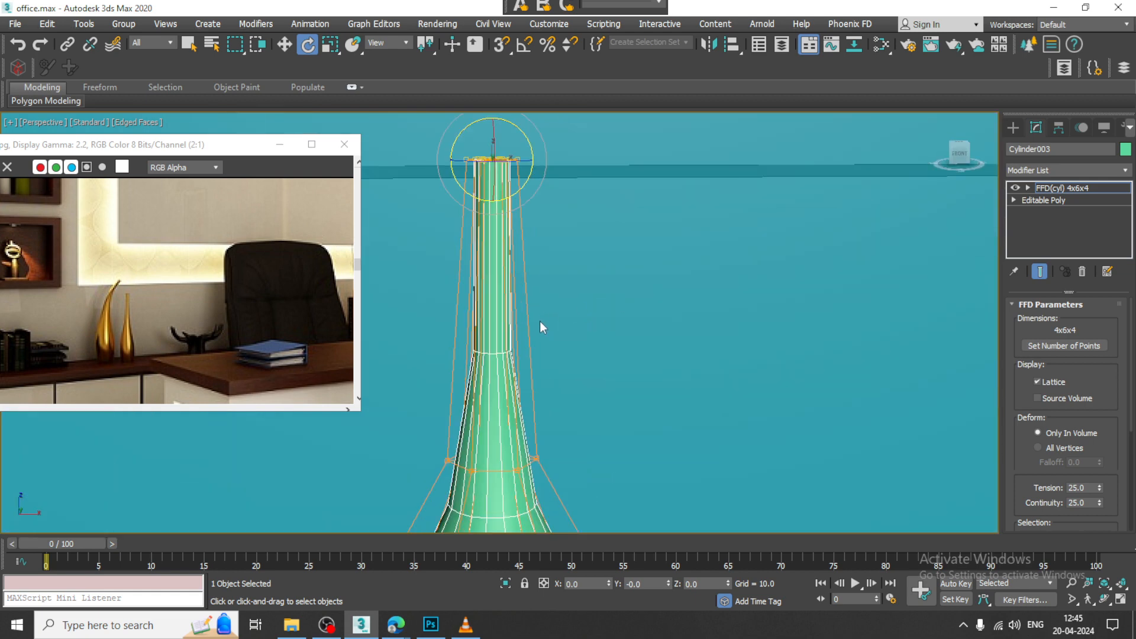
pyautogui.press('w')
pyautogui.rightClick(484, 251)
pyautogui.moveTo(577, 407)
pyautogui.click(660, 419)
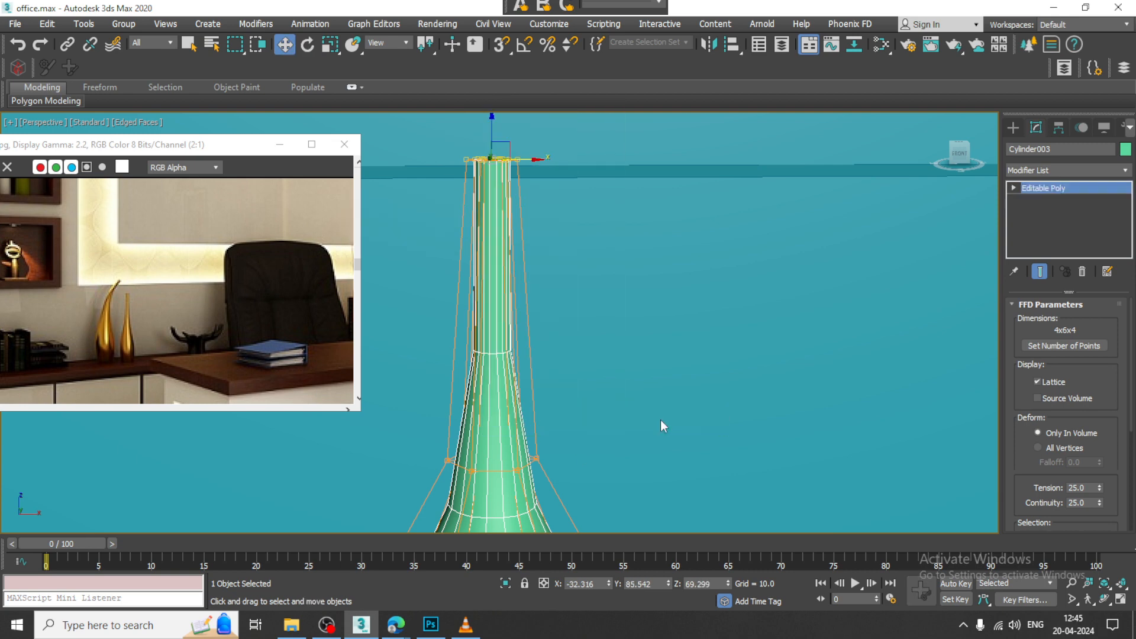
pyautogui.scroll(-3, 540, 259)
pyautogui.keyDown('alt'); pyautogui.moveTo(541, 259); pyautogui.dragTo(558, 277, button='middle'); pyautogui.keyUp('alt')
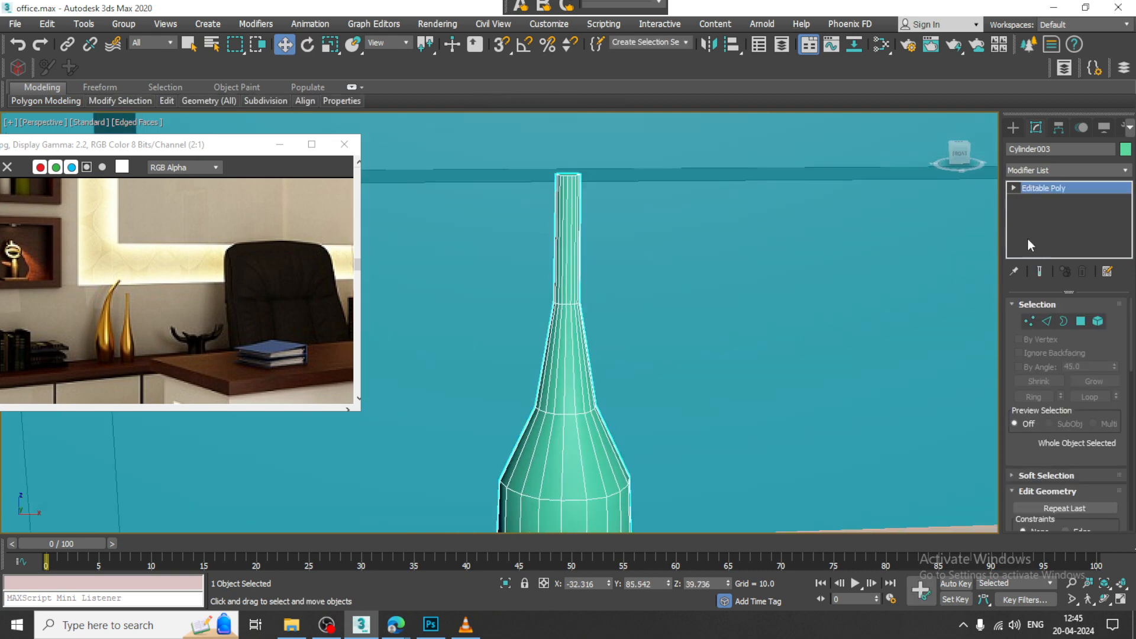
# Step: Connect the vertical edges of the vase's uppermost neck section with one segment
pyautogui.click(1063, 321)
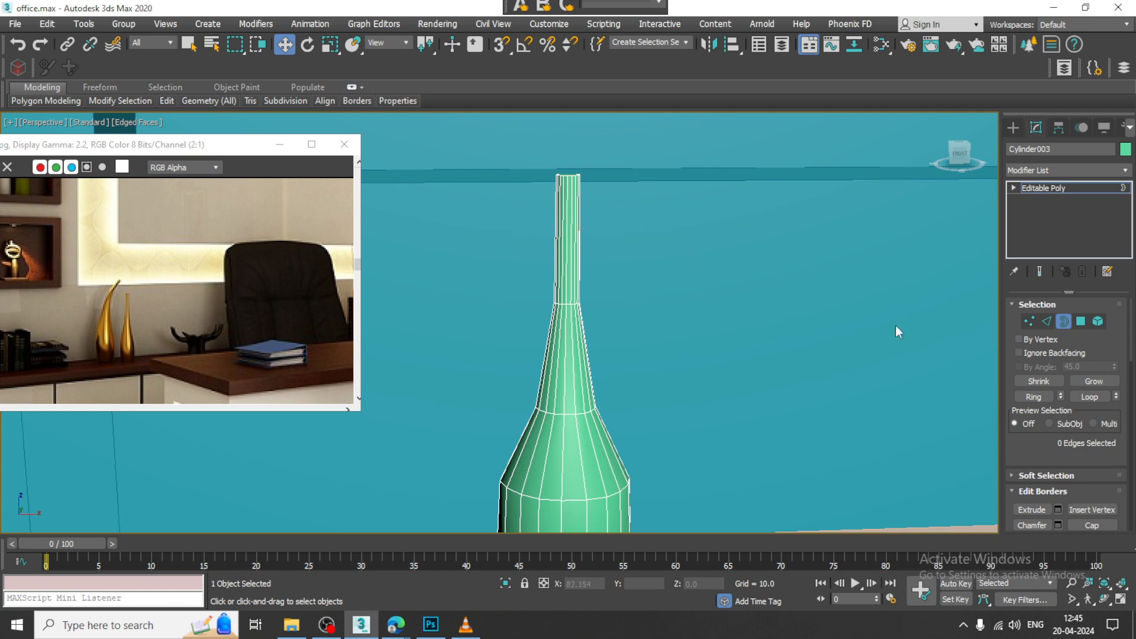
pyautogui.click(1049, 321)
pyautogui.moveTo(516, 258); pyautogui.dragTo(638, 277)
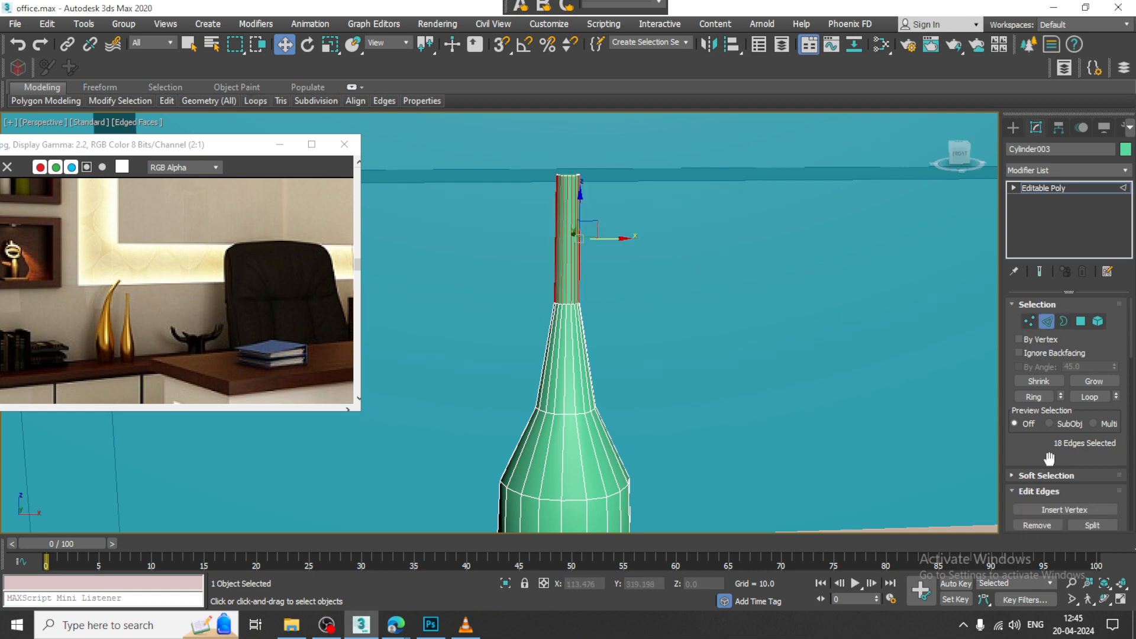
pyautogui.scroll(-3, 1049, 458)
pyautogui.click(1112, 471)
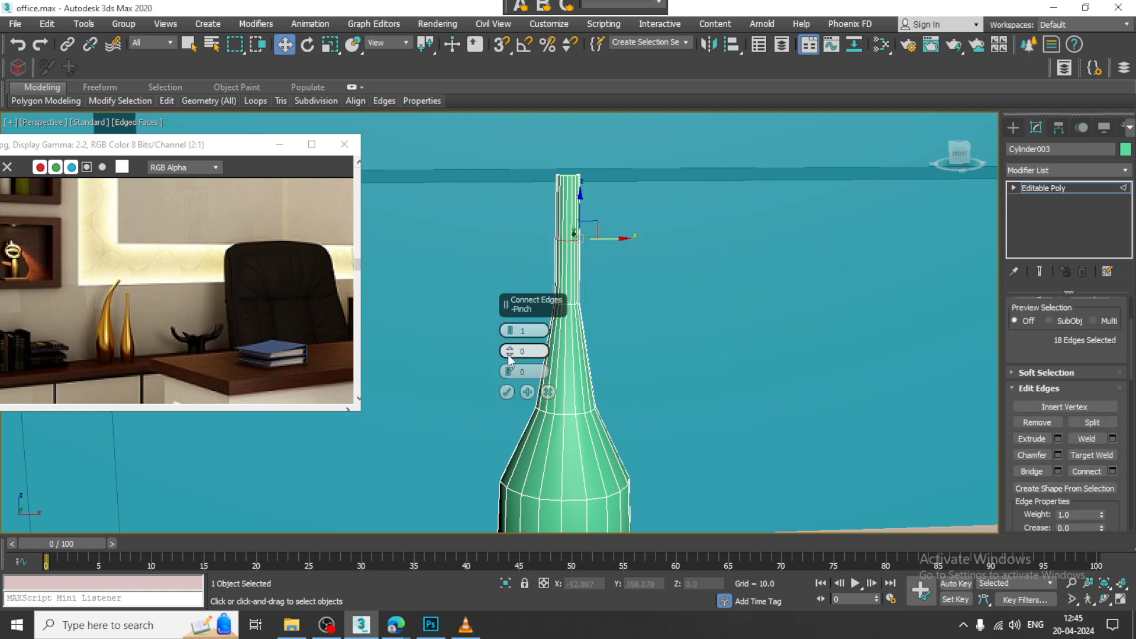
pyautogui.click(506, 391)
# Step: Connect the vertical edges of the vase's tapered lower neck and of its shoulder with one segment each
pyautogui.moveTo(510, 336); pyautogui.dragTo(723, 345)
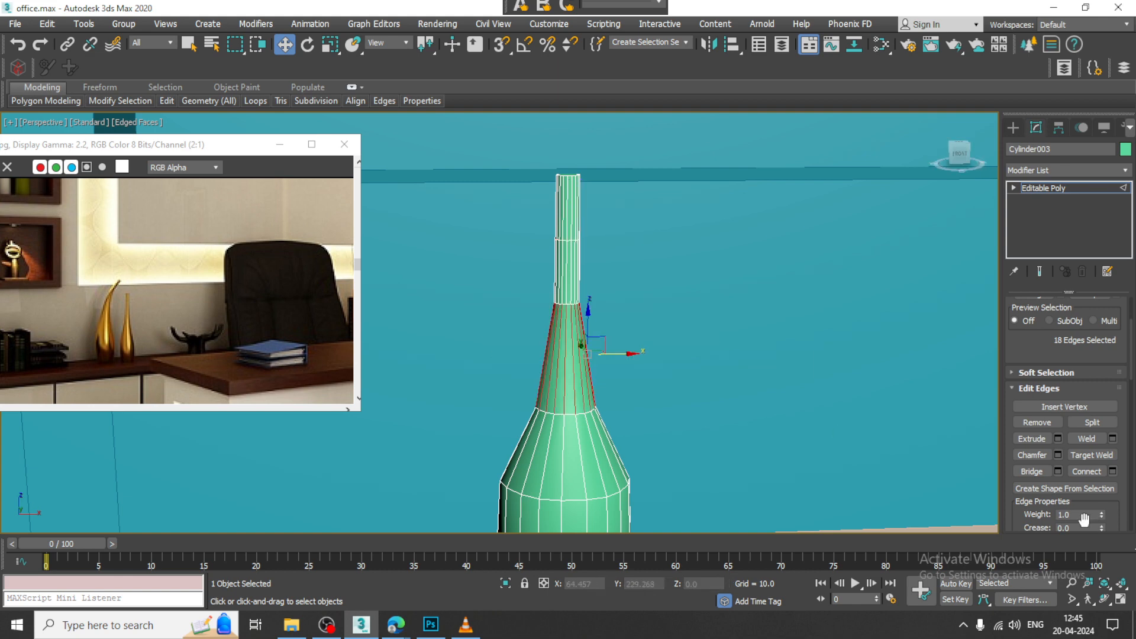
pyautogui.click(1113, 471)
pyautogui.click(508, 393)
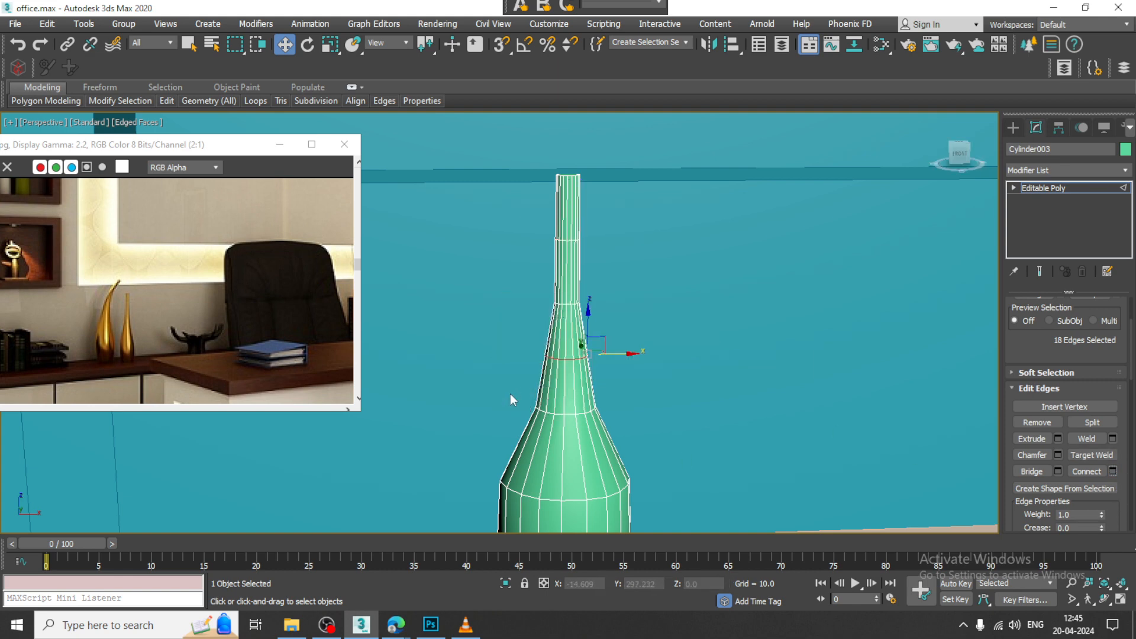
pyautogui.keyDown('alt'); pyautogui.moveTo(564, 475); pyautogui.dragTo(571, 440, button='middle'); pyautogui.keyUp('alt')
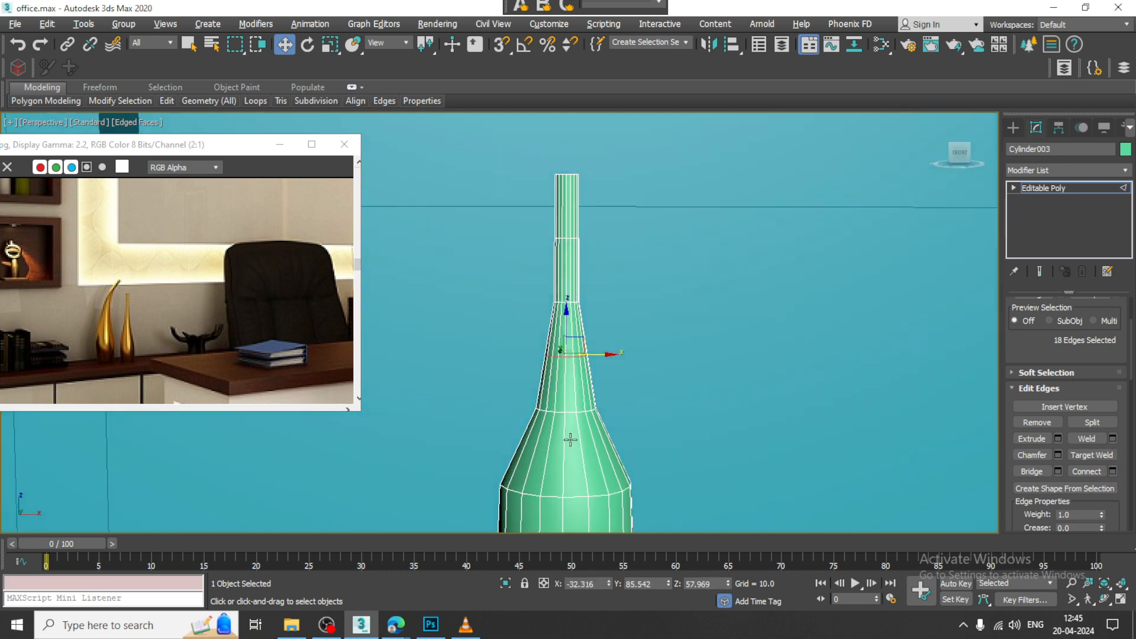
pyautogui.click(1112, 472)
pyautogui.click(505, 393)
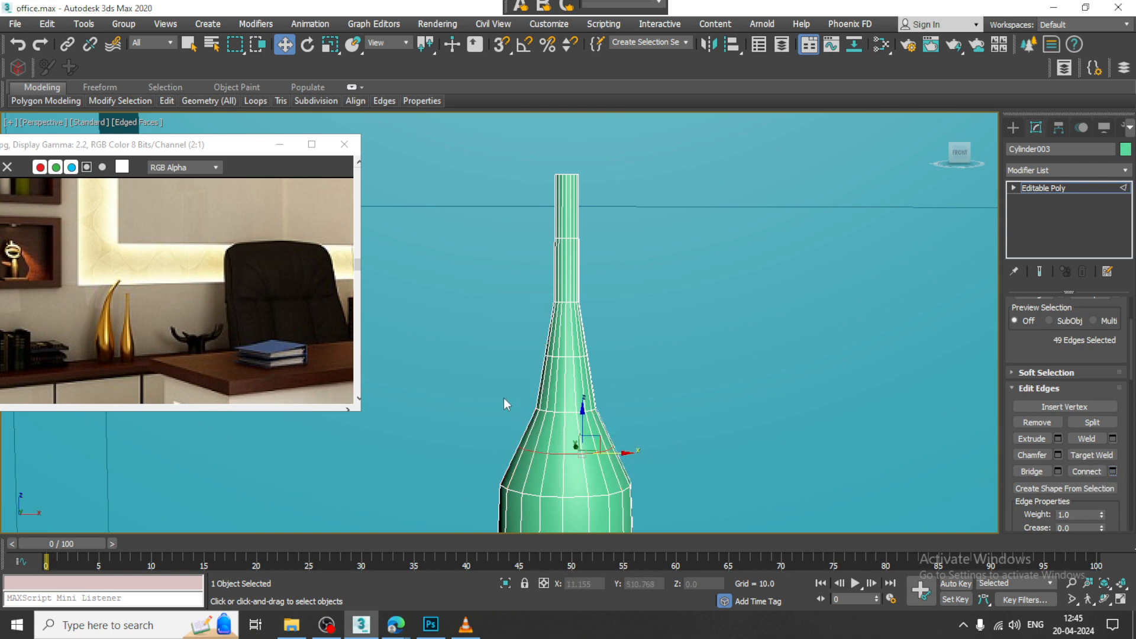
# Step: Apply an FFD(cyl) modifier to the whole vase
pyautogui.click(1073, 186)
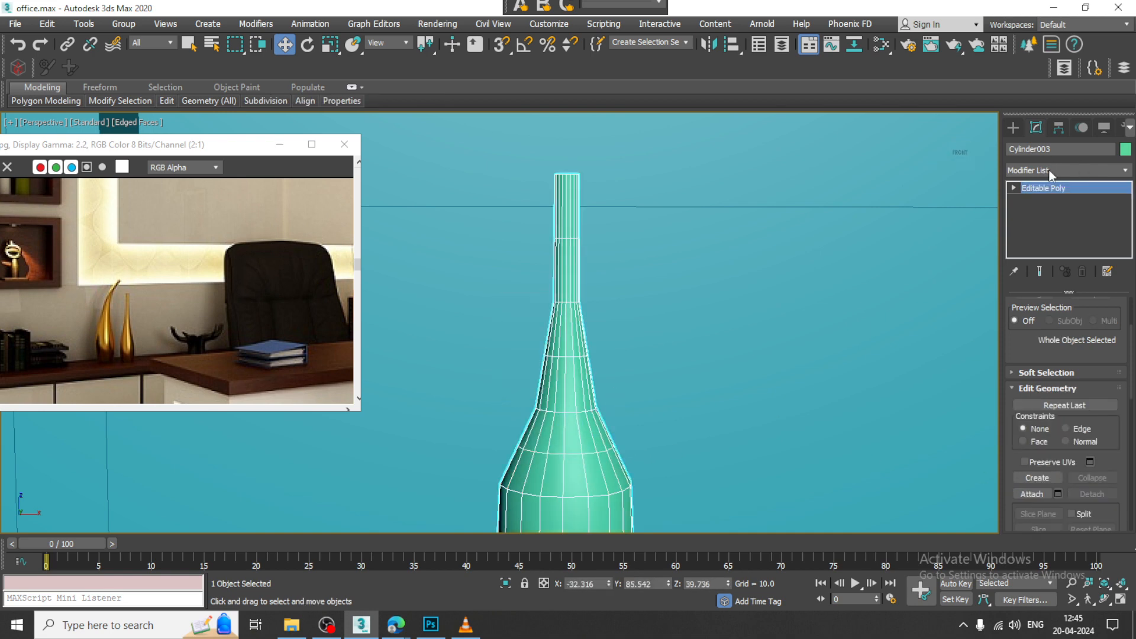
pyautogui.click(1048, 170)
pyautogui.scroll(-1, 1048, 288)
pyautogui.press('f')
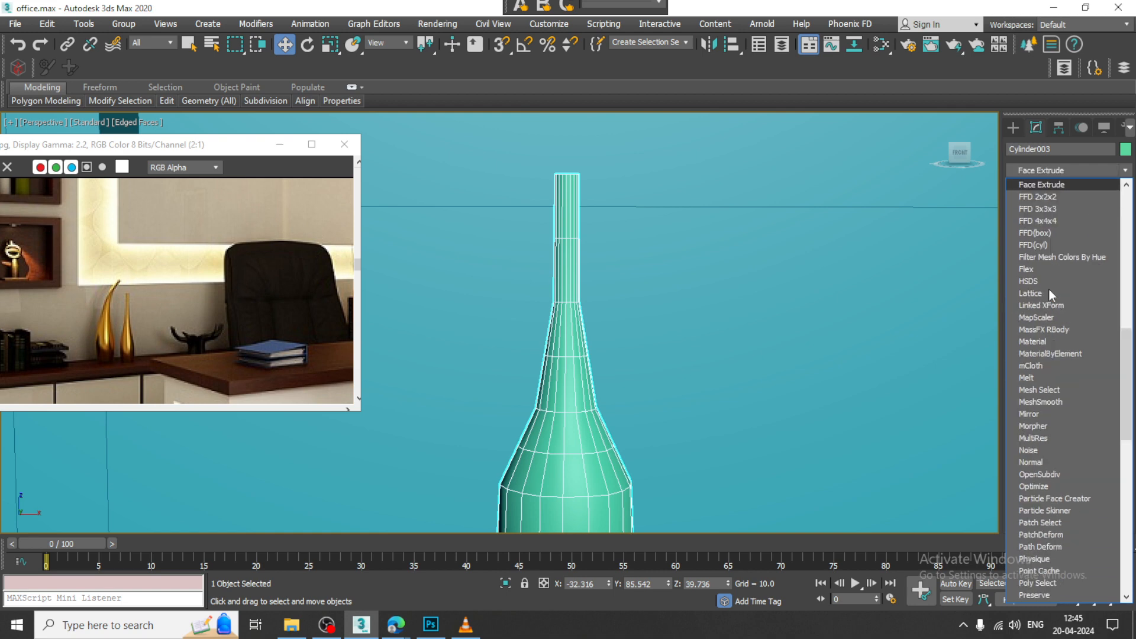
pyautogui.click(1053, 245)
# Step: In the Front view, shift the top row of FFD control points along X toward the chair and rotate it to curve the neck
pyautogui.hotkey('alt', 'w')
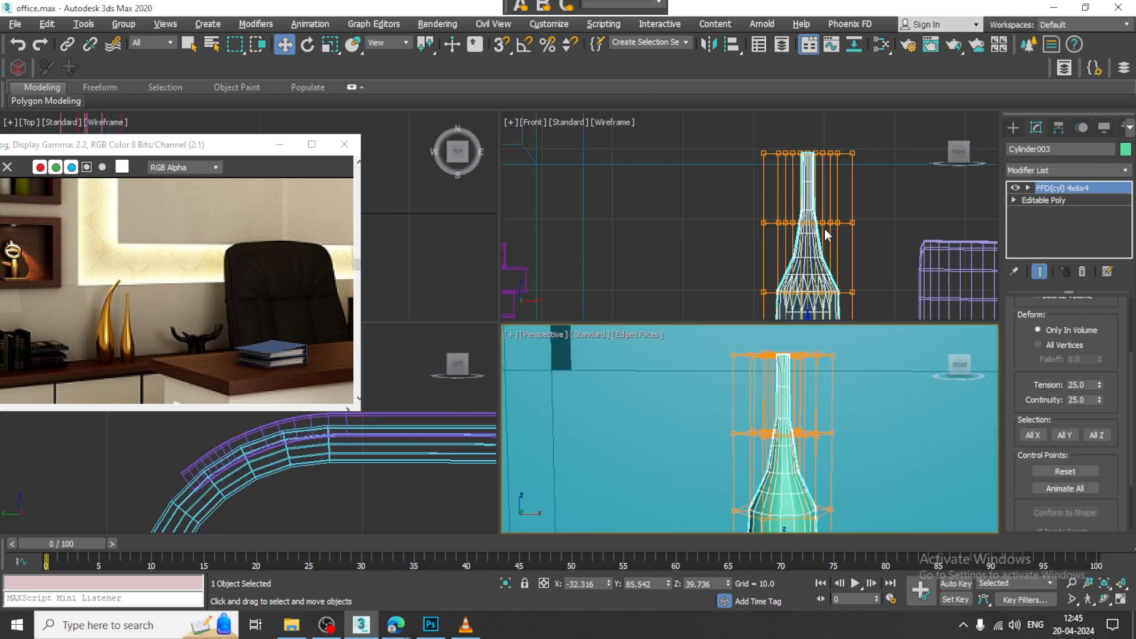
pyautogui.middleClick(822, 227)
pyautogui.hotkey('alt', 'w')
pyautogui.moveTo(808, 209); pyautogui.dragTo(847, 232, button='middle')
pyautogui.press('1')
pyautogui.moveTo(492, 174); pyautogui.dragTo(743, 244)
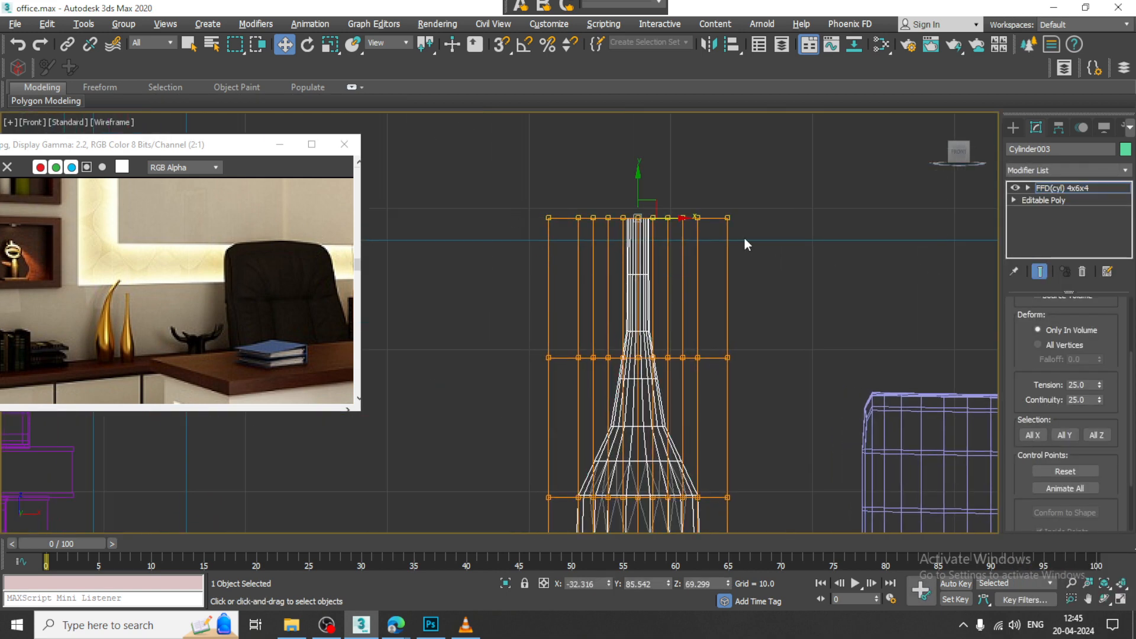
pyautogui.moveTo(664, 217); pyautogui.dragTo(760, 221)
pyautogui.press('e')
pyautogui.press('w')
pyautogui.scroll(-4, 762, 223)
pyautogui.moveTo(761, 226); pyautogui.dragTo(748, 191, button='middle')
pyautogui.scroll(2, 715, 311)
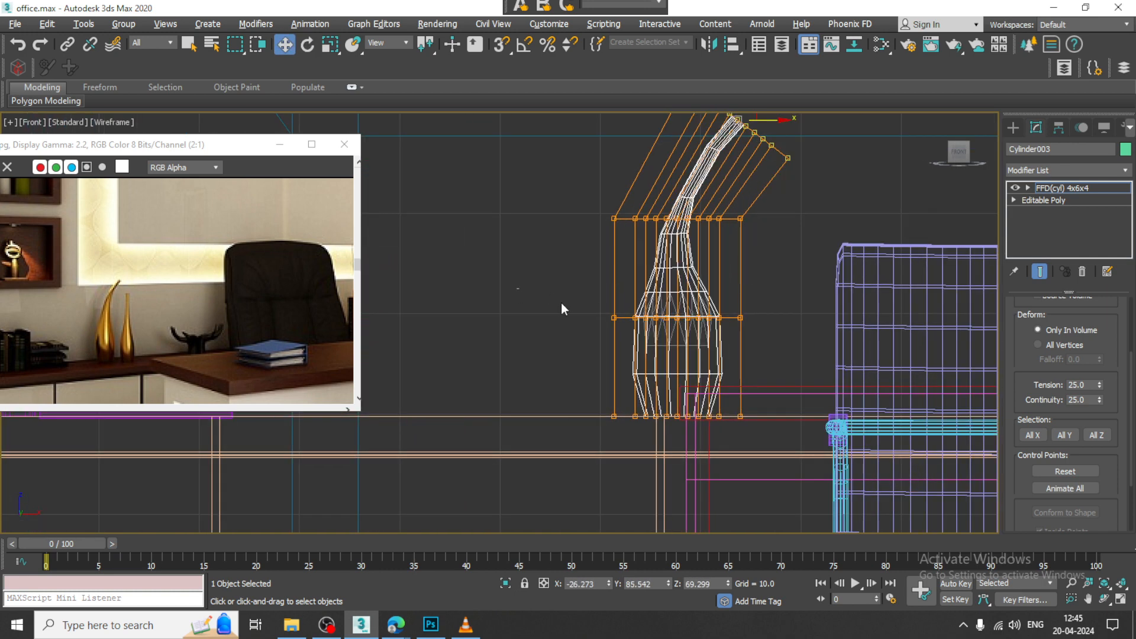
# Step: Scale down the control points at the vase's belly and base to slim the lower body slightly
pyautogui.moveTo(561, 303); pyautogui.dragTo(748, 331)
pyautogui.press('r')
pyautogui.moveTo(678, 317); pyautogui.dragTo(684, 325)
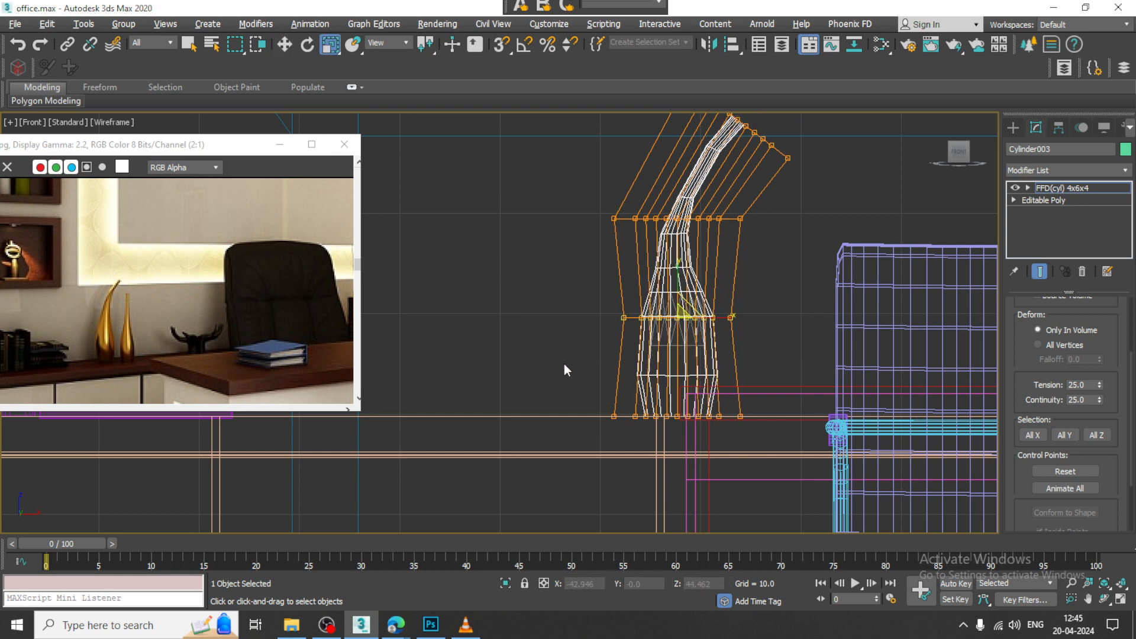
pyautogui.moveTo(766, 401); pyautogui.dragTo(770, 403)
pyautogui.moveTo(683, 418); pyautogui.dragTo(680, 425)
pyautogui.click(1074, 190)
# Step: Convert the curved vase to an Editable Poly in the Perspective view
pyautogui.hotkey('alt', 'w')
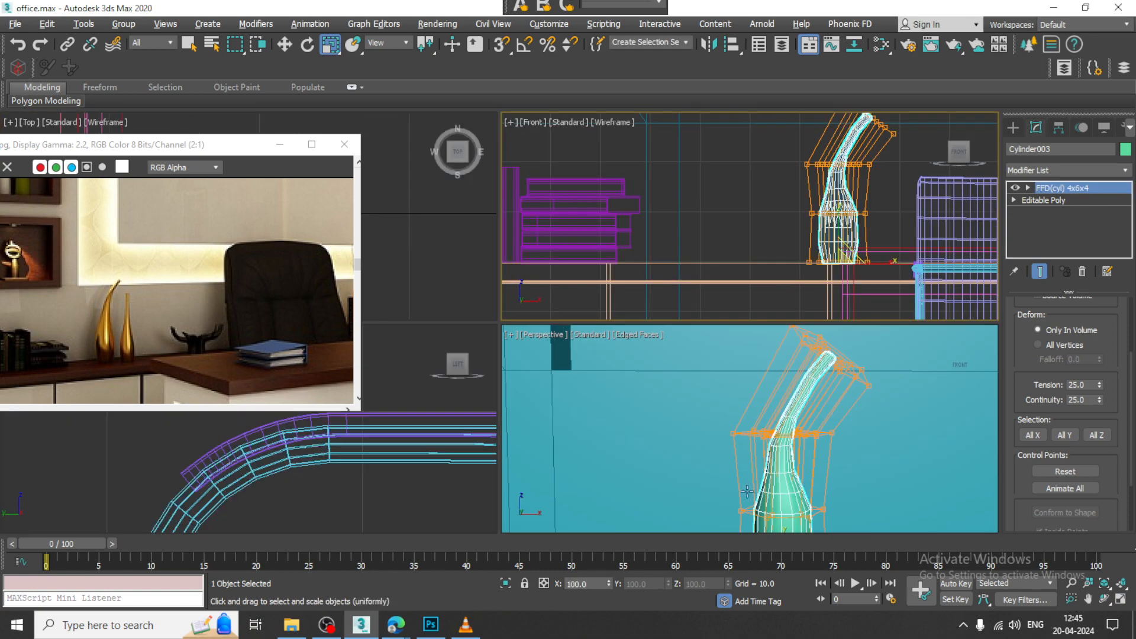
pyautogui.rightClick(743, 393)
pyautogui.hotkey('alt', 'w')
pyautogui.scroll(-3, 743, 393)
pyautogui.keyDown('alt'); pyautogui.moveTo(725, 378); pyautogui.dragTo(745, 328, button='middle'); pyautogui.keyUp('alt')
pyautogui.press('w')
pyautogui.rightClick(591, 303)
pyautogui.moveTo(669, 496)
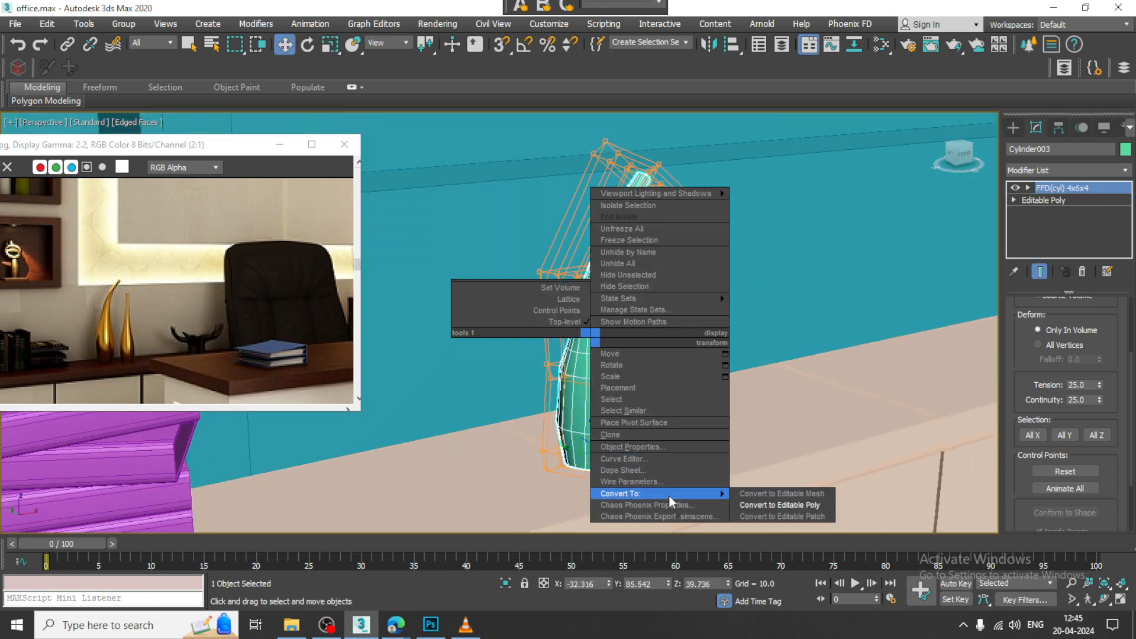
pyautogui.click(781, 507)
# Step: Try smoothing the vase with a TurboSmooth modifier and undo it
pyautogui.click(1053, 170)
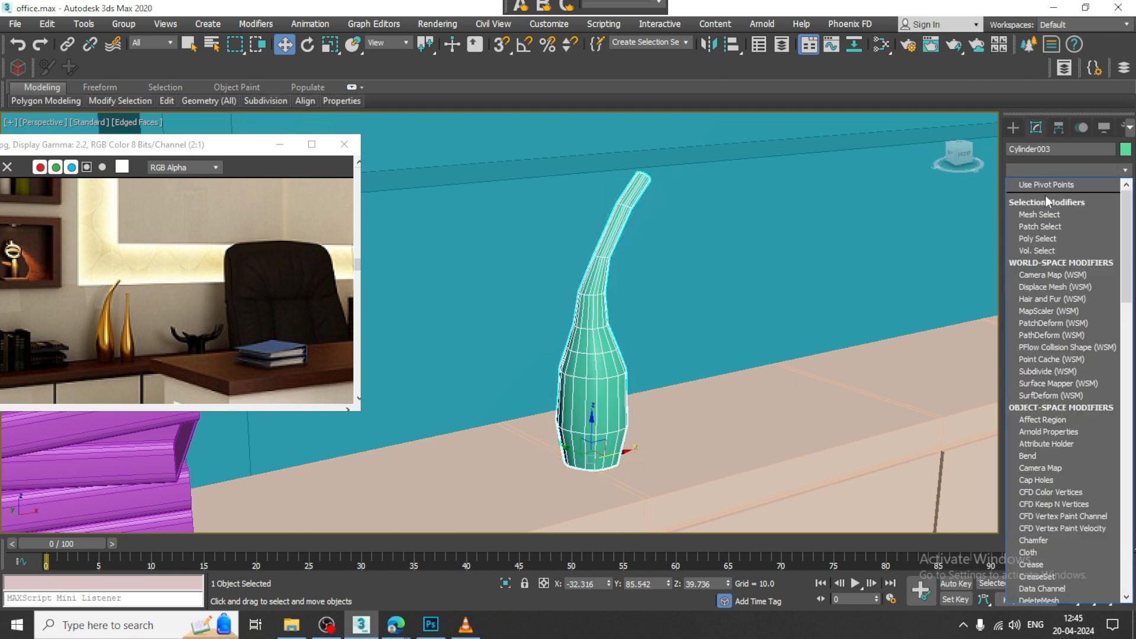
pyautogui.write('tu')
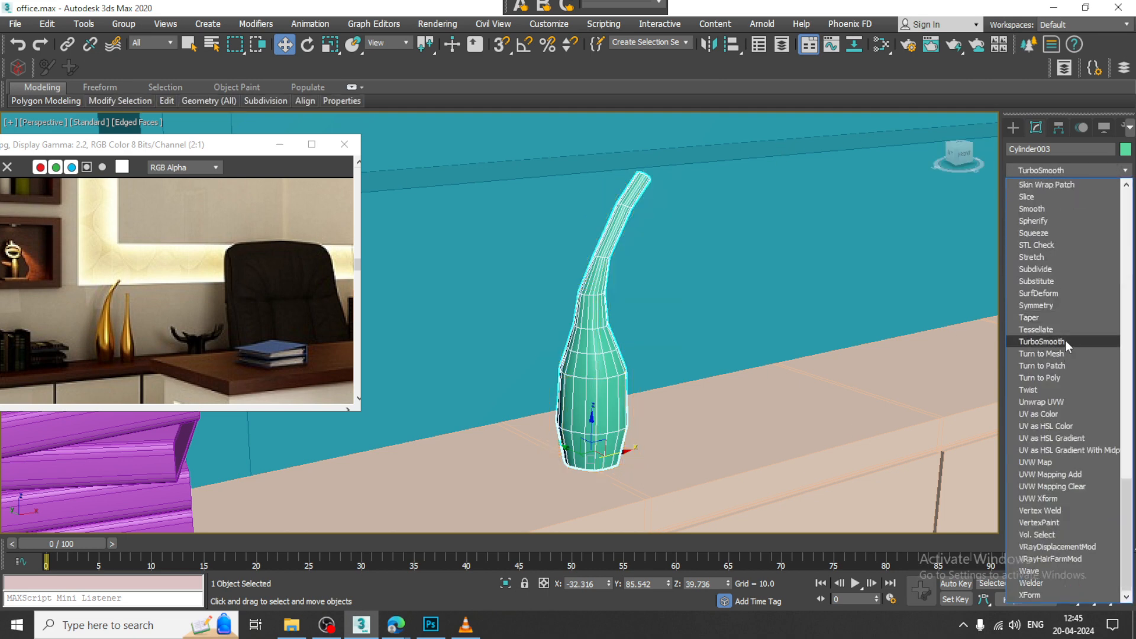
pyautogui.click(1065, 340)
pyautogui.keyDown('alt'); pyautogui.moveTo(766, 315); pyautogui.dragTo(700, 343, button='middle'); pyautogui.keyUp('alt')
pyautogui.hotkey('ctrl', 'z')
# Step: Connect the vertical edges of the vase's lowest section with one segment and slide the new loop close to the base
pyautogui.click(1046, 319)
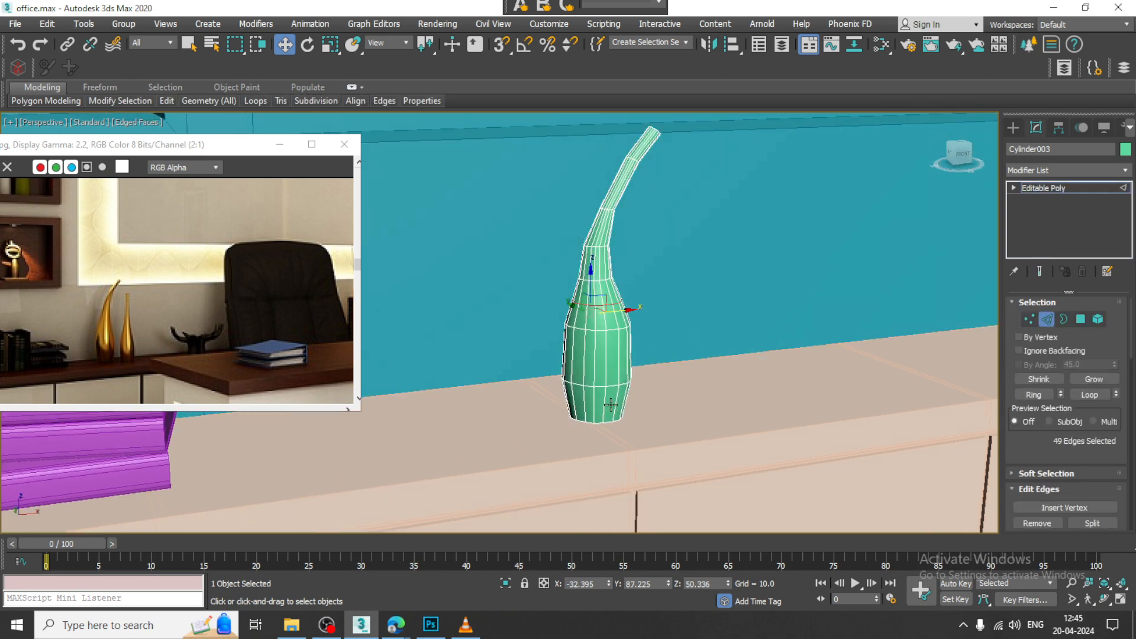
pyautogui.click(616, 398)
pyautogui.hotkey('alt', 'r')
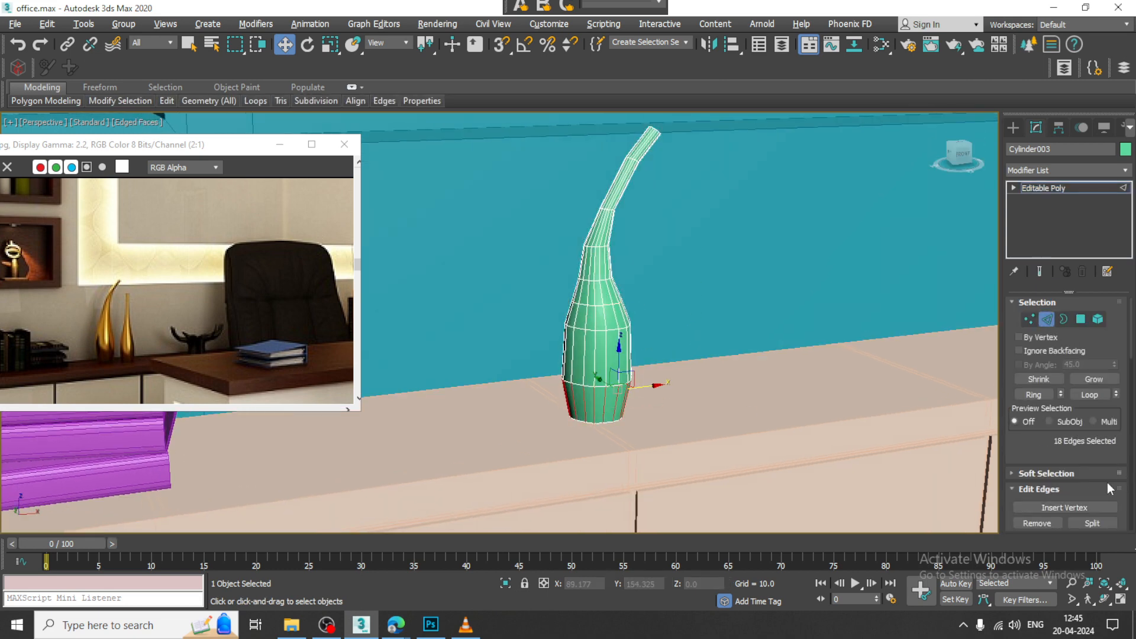
pyautogui.scroll(-5, 1057, 457)
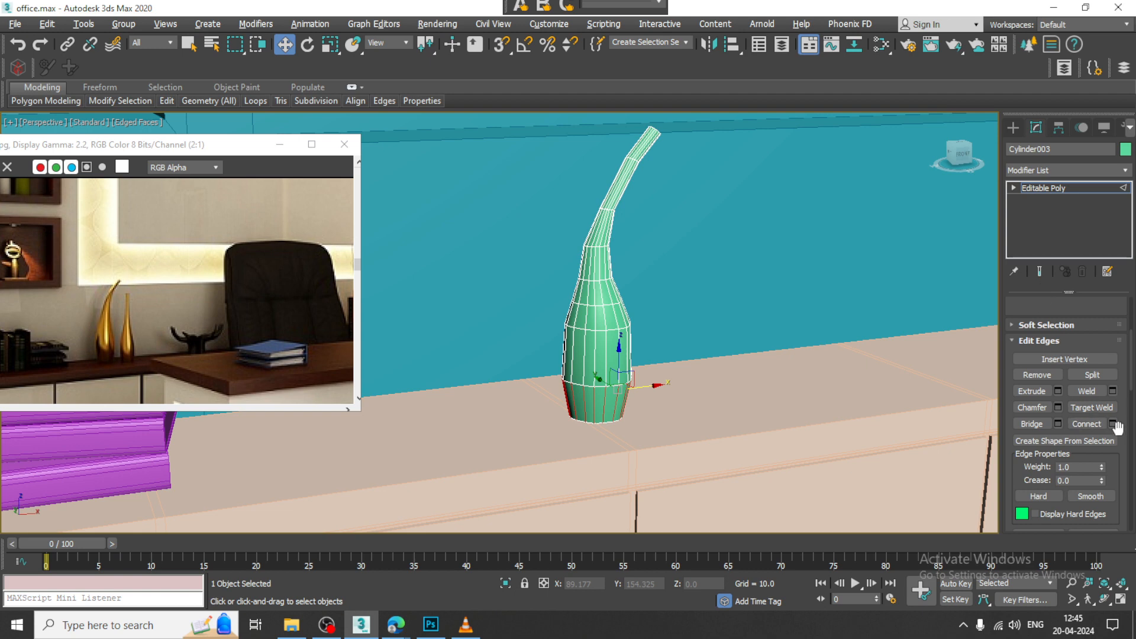
pyautogui.click(1113, 423)
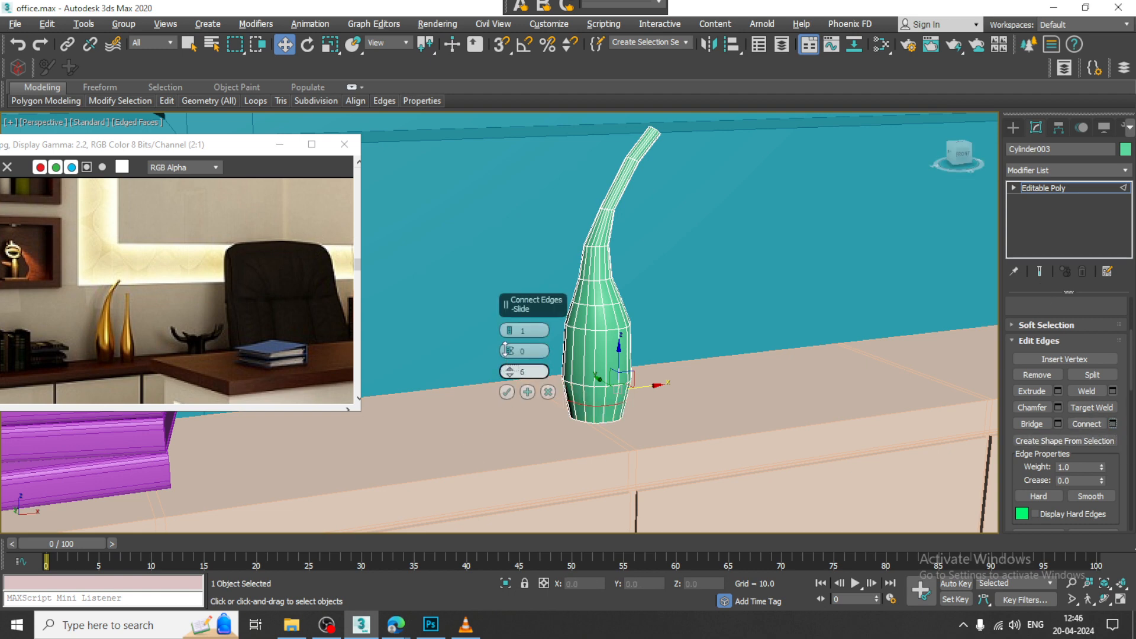
pyautogui.moveTo(508, 372); pyautogui.dragTo(503, 272)
pyautogui.click(507, 391)
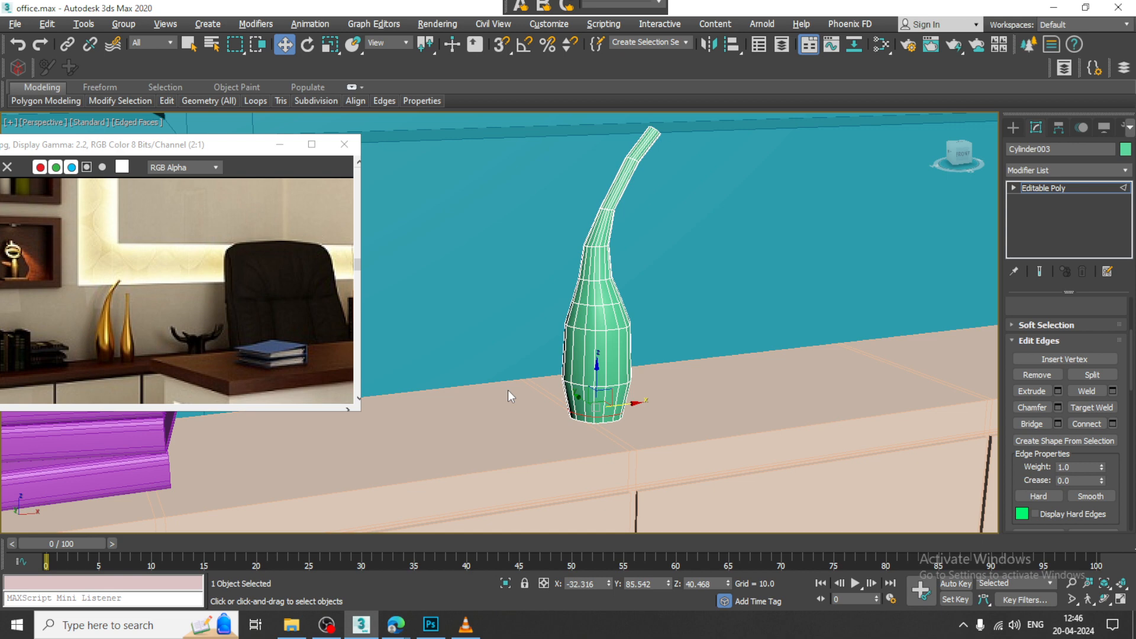
# Step: Shift the vertex rows around the vase's neck slightly sideways in the Front view to refine its curve
pyautogui.hotkey('alt', 'w')
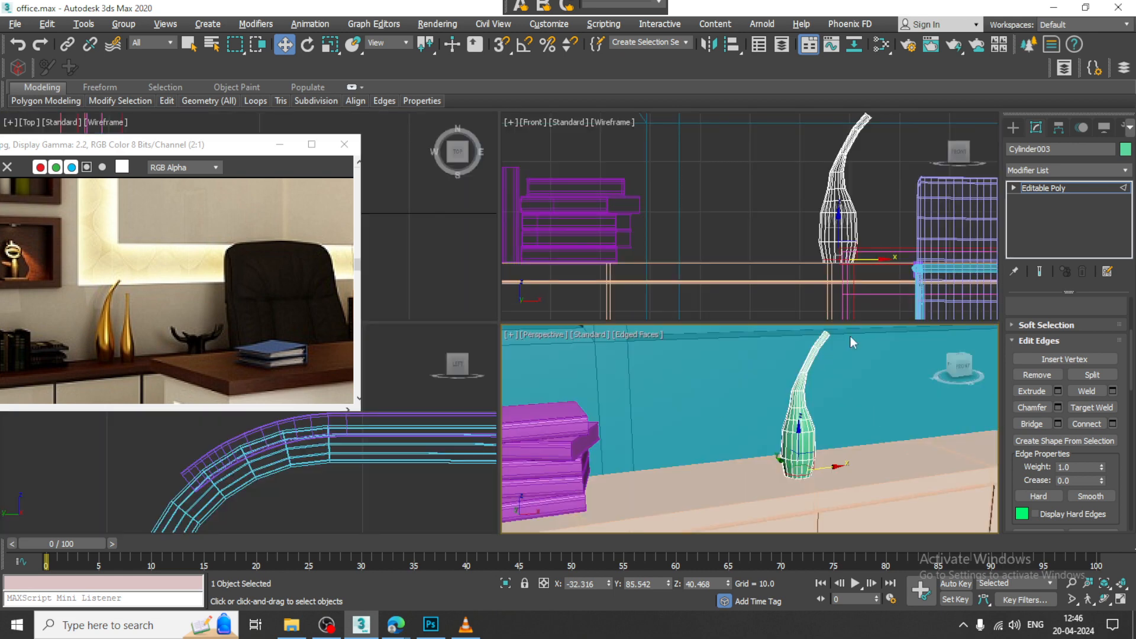
pyautogui.hotkey('alt', 'w')
pyautogui.press('1')
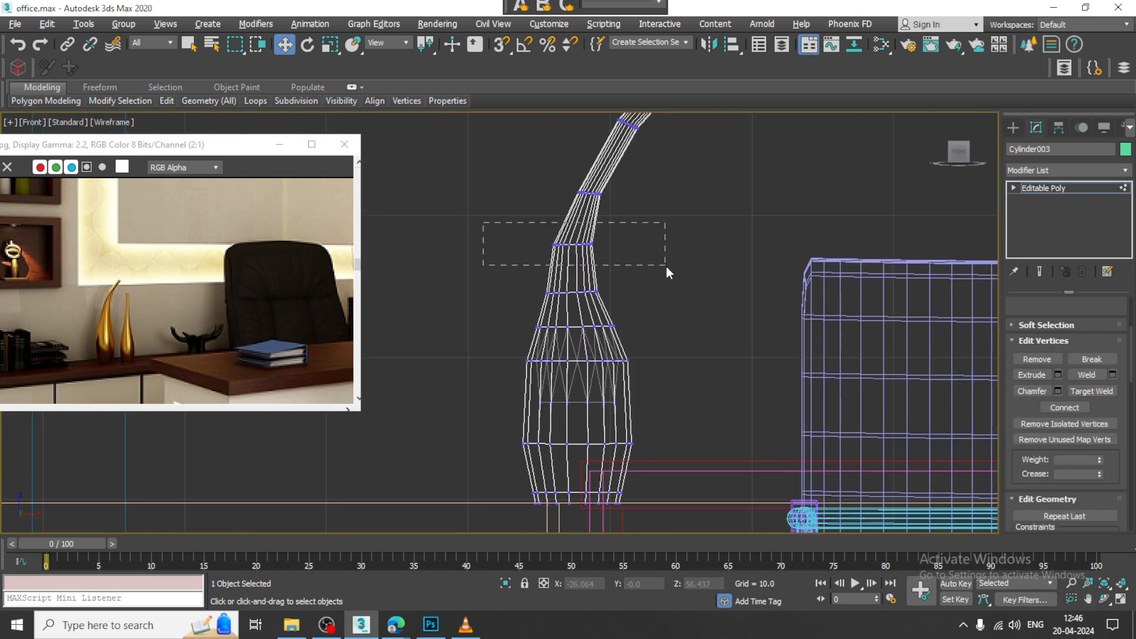
pyautogui.moveTo(666, 267); pyautogui.dragTo(666, 268)
pyautogui.moveTo(606, 245); pyautogui.dragTo(608, 245)
pyautogui.moveTo(662, 208); pyautogui.dragTo(658, 301, button='middle')
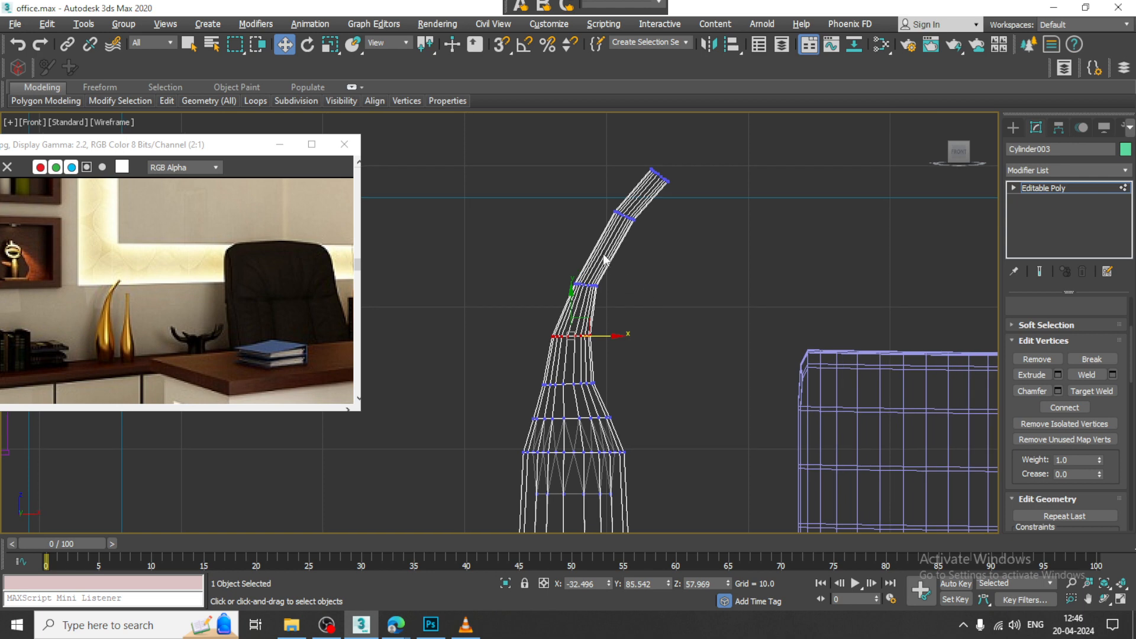
pyautogui.scroll(-2, 728, 295)
pyautogui.scroll(-3, 534, 232)
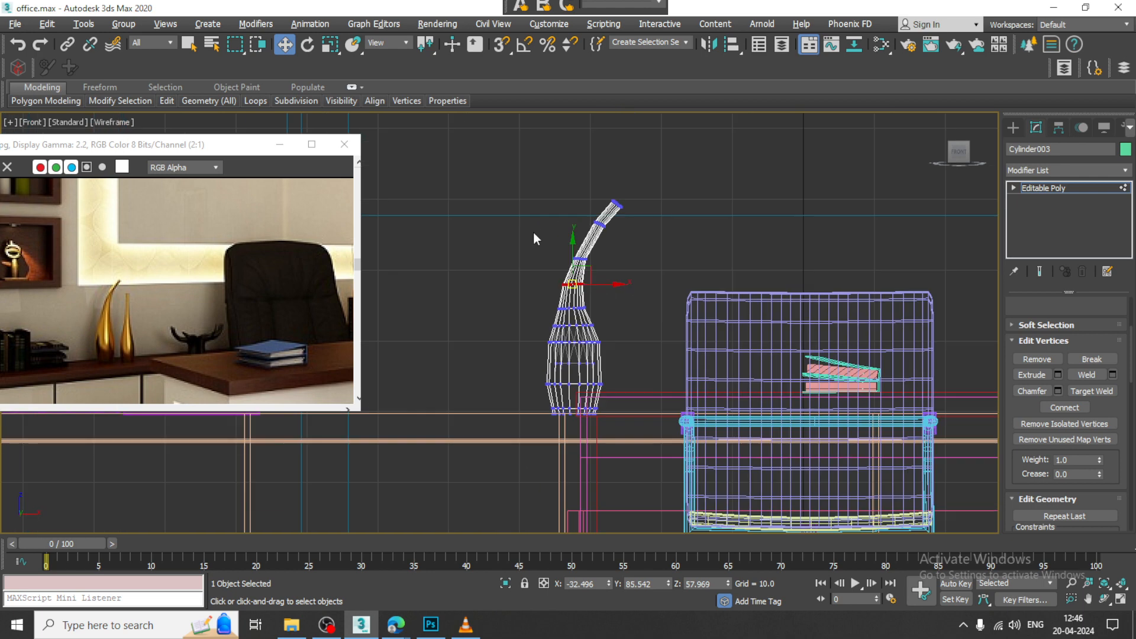
pyautogui.moveTo(689, 335); pyautogui.dragTo(689, 335)
pyautogui.moveTo(623, 270); pyautogui.dragTo(626, 261)
# Step: Smooth the curved vase with a TurboSmooth modifier and convert the result to an Editable Poly
pyautogui.click(1065, 188)
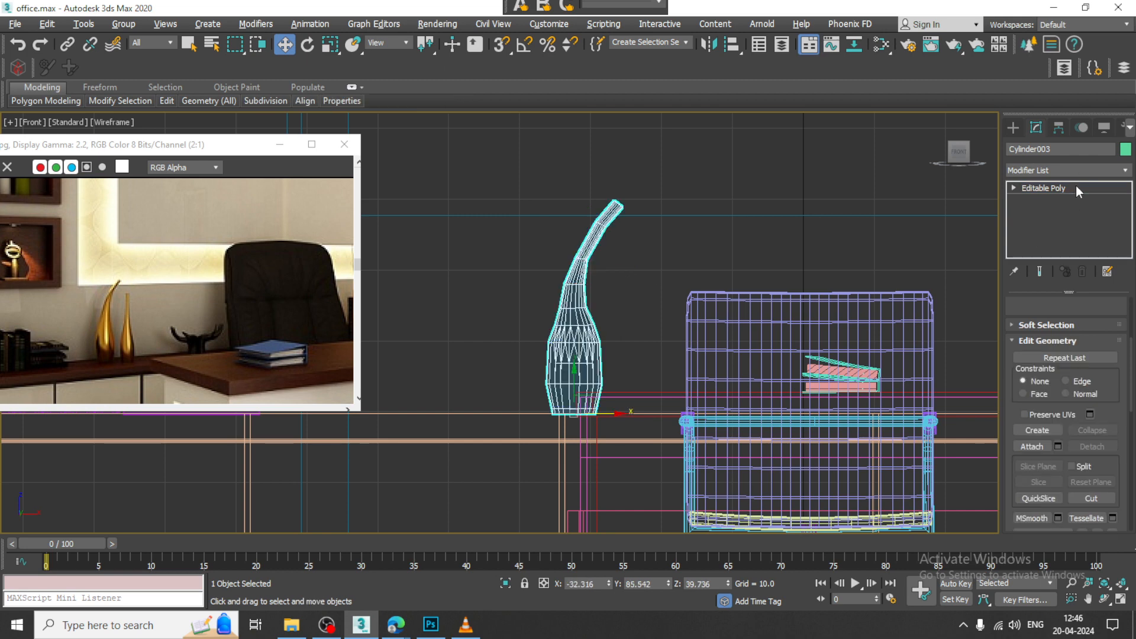
pyautogui.click(1058, 170)
pyautogui.write('tu')
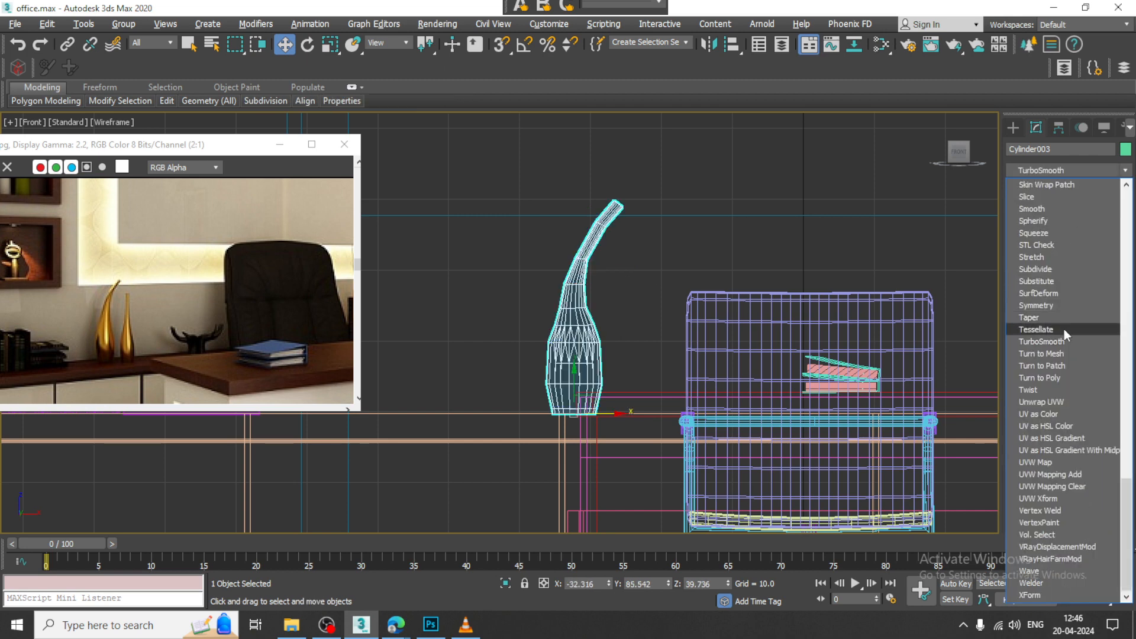
pyautogui.click(1064, 342)
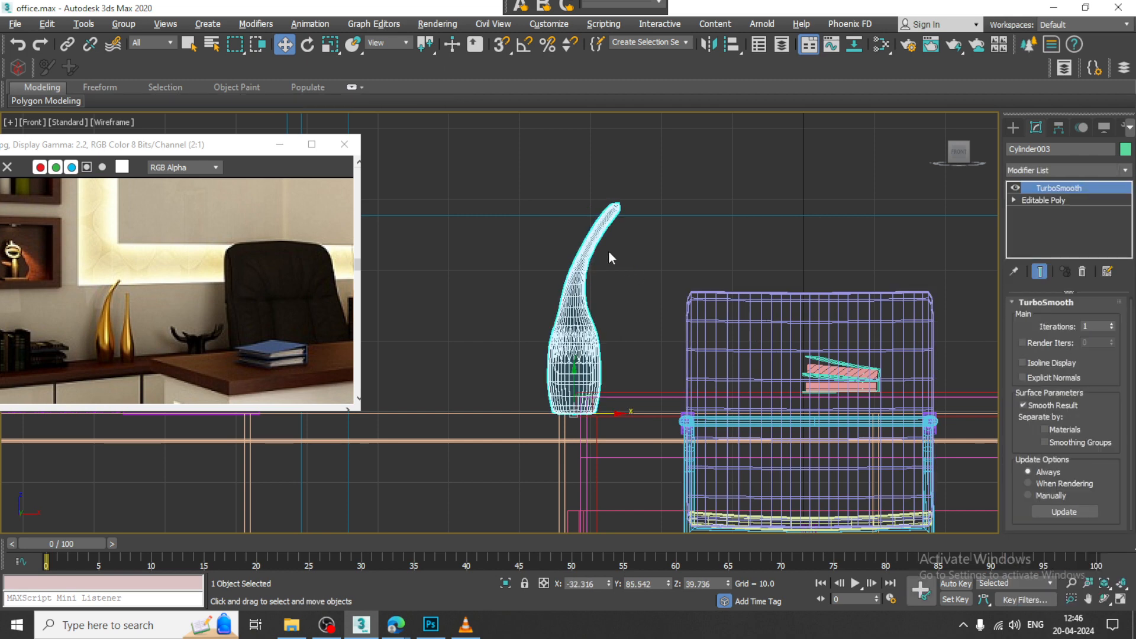
pyautogui.hotkey('alt', 'w')
pyautogui.rightClick(779, 398)
pyautogui.hotkey('alt', 'w')
pyautogui.rightClick(579, 289)
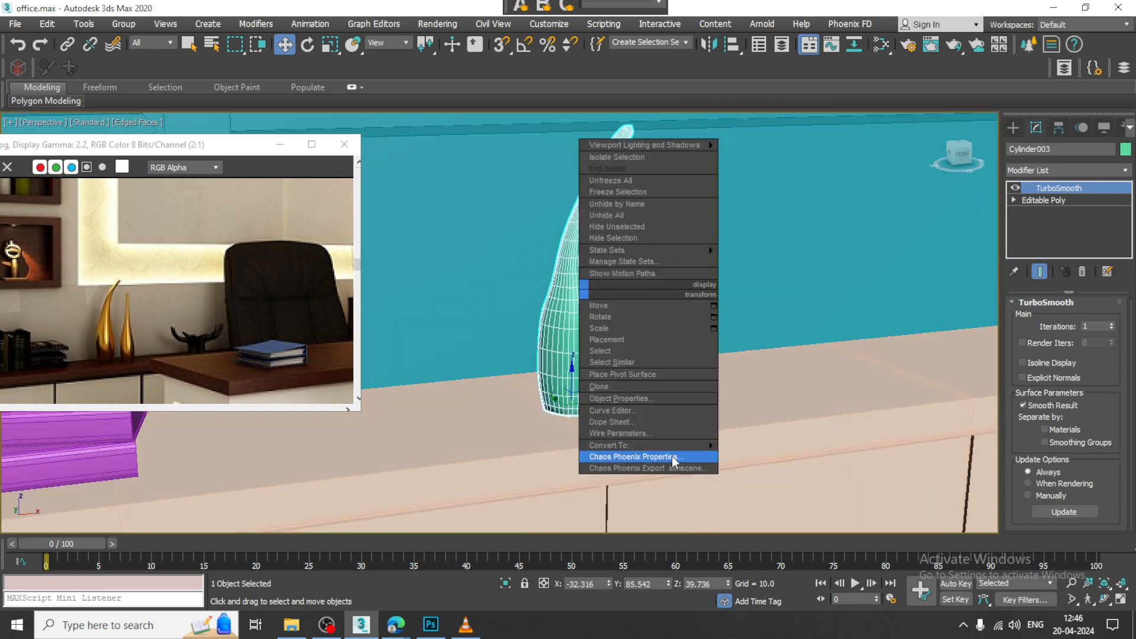
pyautogui.moveTo(677, 445)
pyautogui.click(769, 459)
# Step: Move the smoothed vase back on the cabinet toward the wall and scale it up slightly
pyautogui.scroll(-4, 664, 343)
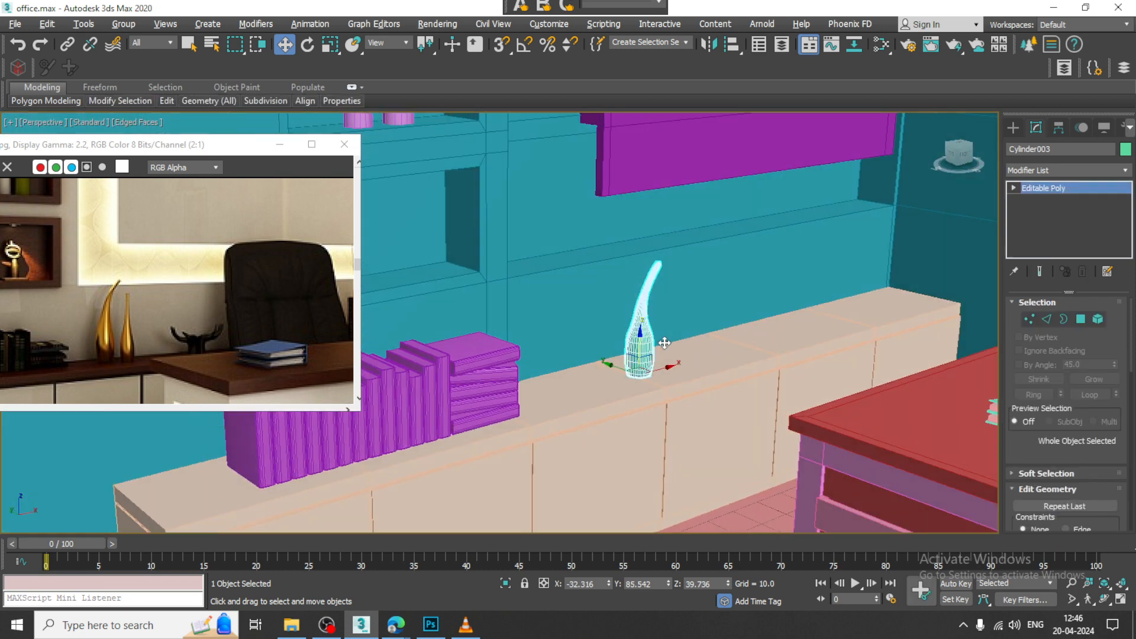
pyautogui.keyDown('alt'); pyautogui.moveTo(650, 358); pyautogui.dragTo(645, 359, button='middle'); pyautogui.keyUp('alt')
pyautogui.moveTo(622, 365)
pyautogui.mouseDown()
pyautogui.moveTo(610, 365)
pyautogui.moveTo(625, 348)
pyautogui.mouseUp()
pyautogui.press('r')
pyautogui.keyDown('alt'); pyautogui.moveTo(728, 353); pyautogui.dragTo(689, 343, button='middle'); pyautogui.keyUp('alt')
pyautogui.scroll(-6, 689, 343)
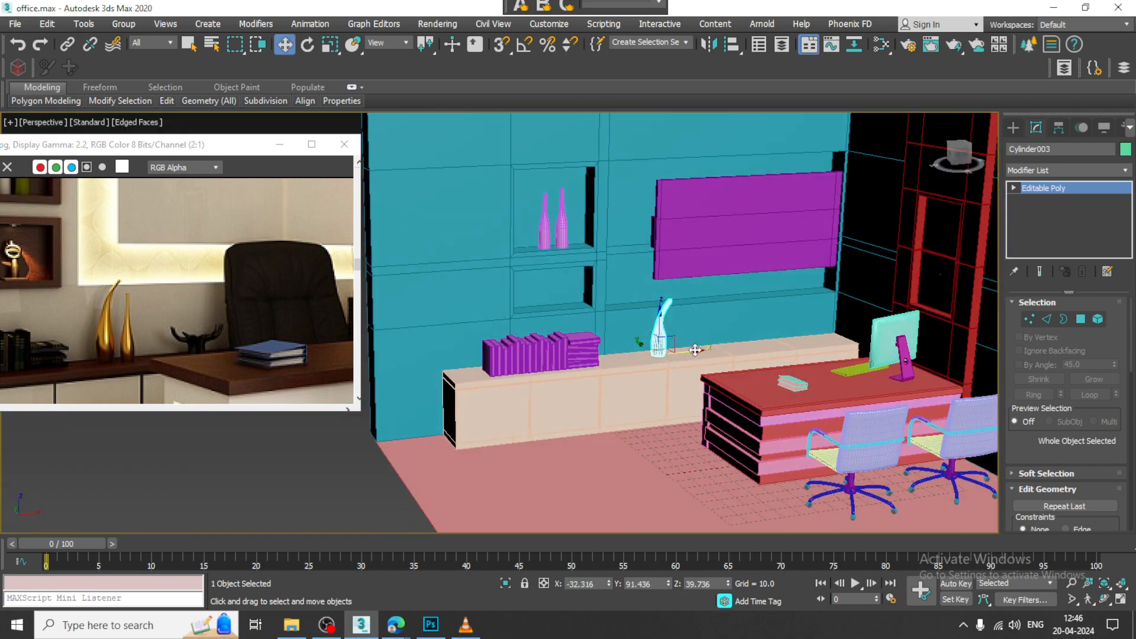
# Step: Slide the vase along the cabinet toward the desk to about X -20.3 and save the scene
pyautogui.press('w')
pyautogui.scroll(-3, 709, 345)
pyautogui.keyDown('alt'); pyautogui.moveTo(834, 349); pyautogui.dragTo(849, 353, button='middle'); pyautogui.keyUp('alt')
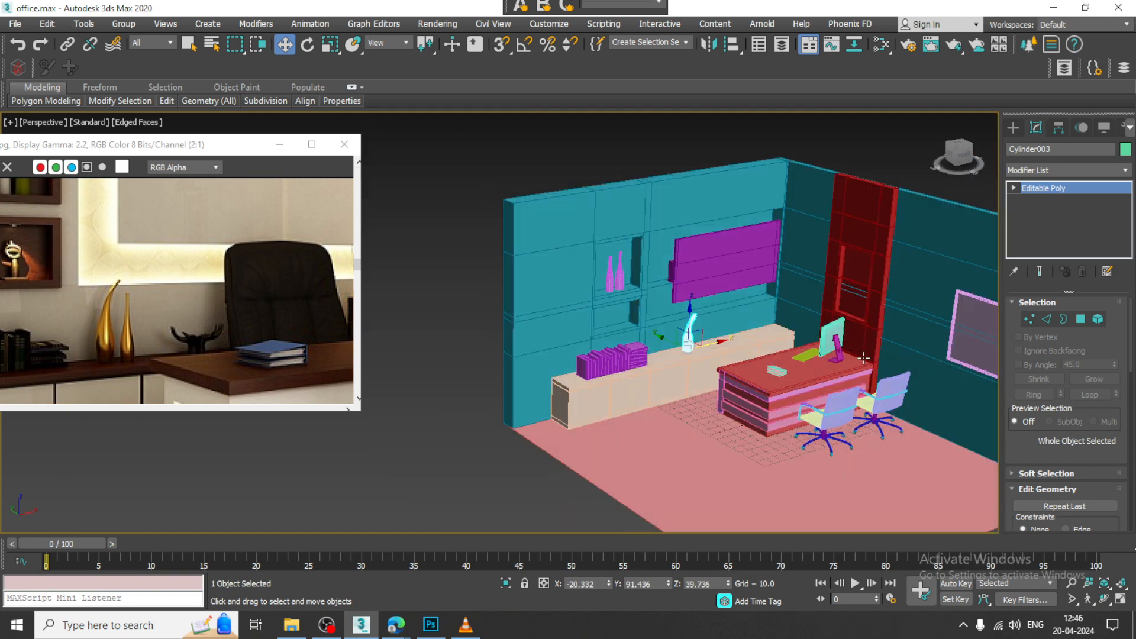
pyautogui.hotkey('ctrl', 's')
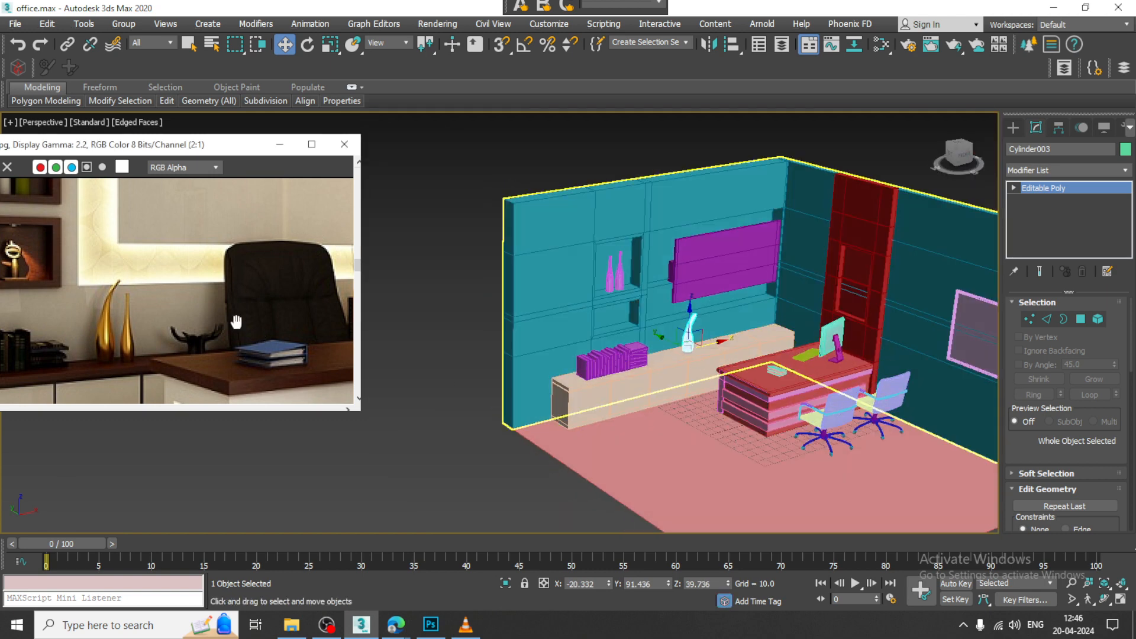
# Step: Start a Line spline in the Front view with Enable In Viewport turned off, keeping the reference image on the slim vases beside the chair
pyautogui.moveTo(236, 322); pyautogui.dragTo(18, 248, button='middle')
pyautogui.moveTo(225, 258); pyautogui.dragTo(207, 330, button='middle')
pyautogui.moveTo(195, 243); pyautogui.dragTo(236, 266, button='middle')
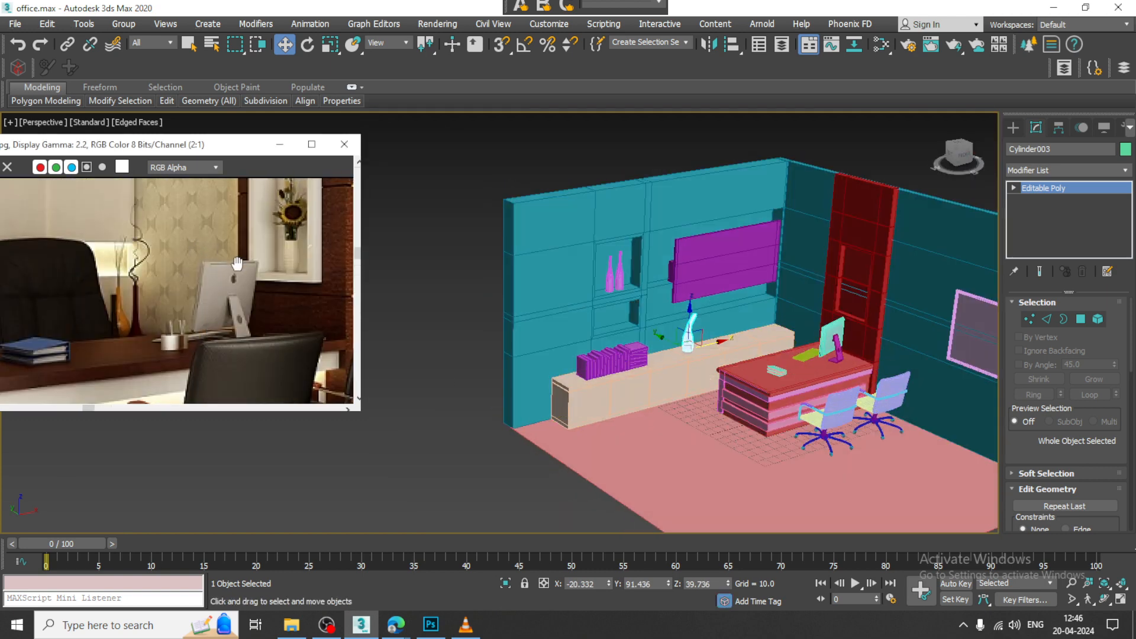
pyautogui.moveTo(806, 302); pyautogui.dragTo(793, 307, button='middle')
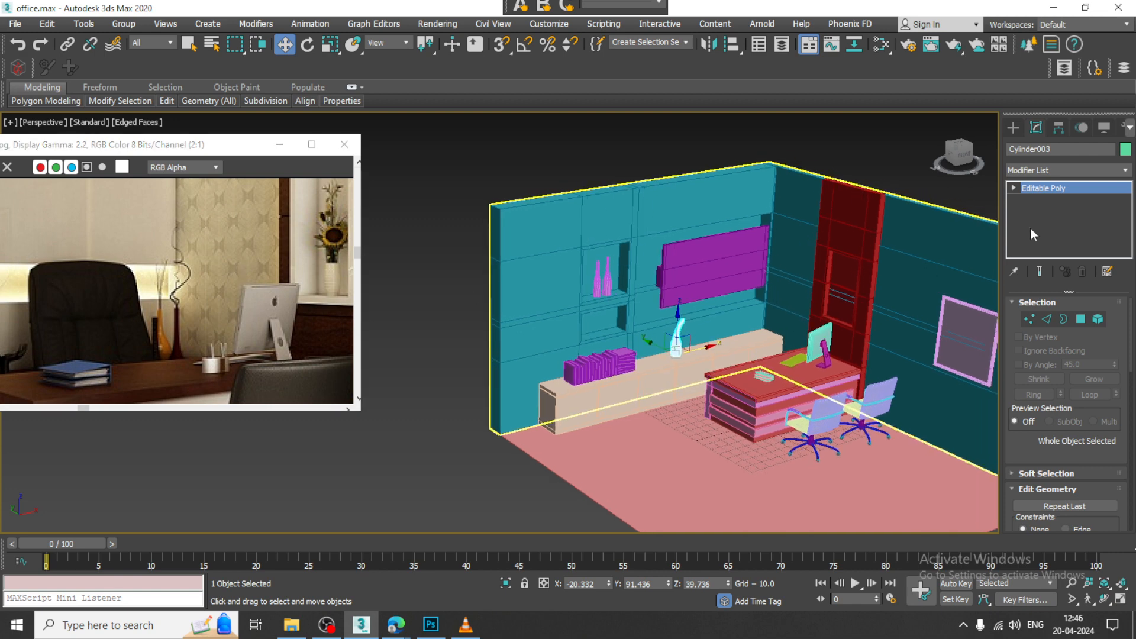
pyautogui.click(1011, 130)
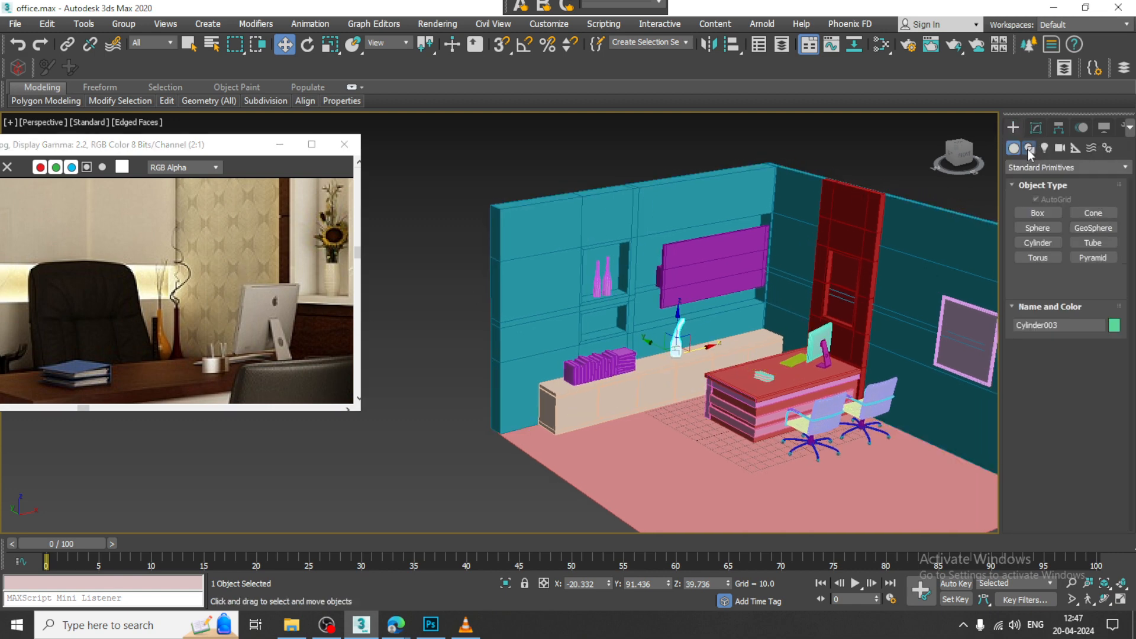
pyautogui.click(1029, 148)
pyautogui.hotkey('alt', 'w')
pyautogui.hotkey('alt', 'w')
pyautogui.moveTo(634, 276); pyautogui.dragTo(319, 284, button='middle')
pyautogui.moveTo(911, 269); pyautogui.dragTo(557, 301, button='middle')
pyautogui.scroll(-6, 556, 300)
pyautogui.moveTo(796, 297); pyautogui.dragTo(850, 307, button='middle')
pyautogui.scroll(2, 691, 303)
pyautogui.moveTo(692, 303); pyautogui.dragTo(826, 281, button='middle')
pyautogui.scroll(2, 758, 299)
pyautogui.click(1038, 224)
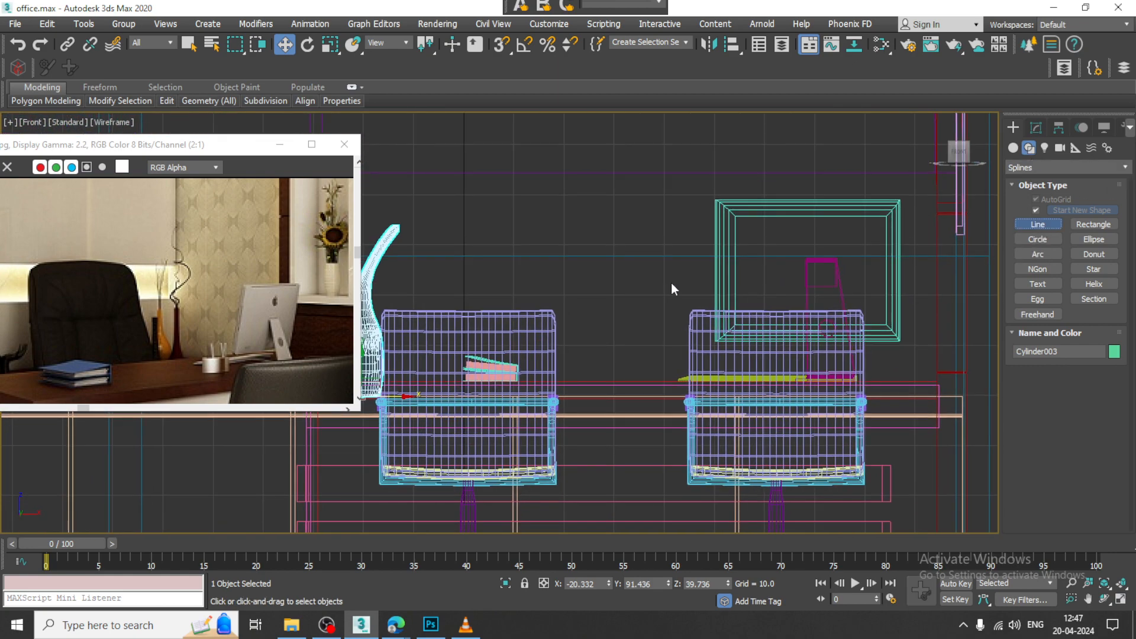
pyautogui.moveTo(671, 283); pyautogui.dragTo(748, 286, button='middle')
pyautogui.moveTo(198, 300); pyautogui.dragTo(285, 290, button='middle')
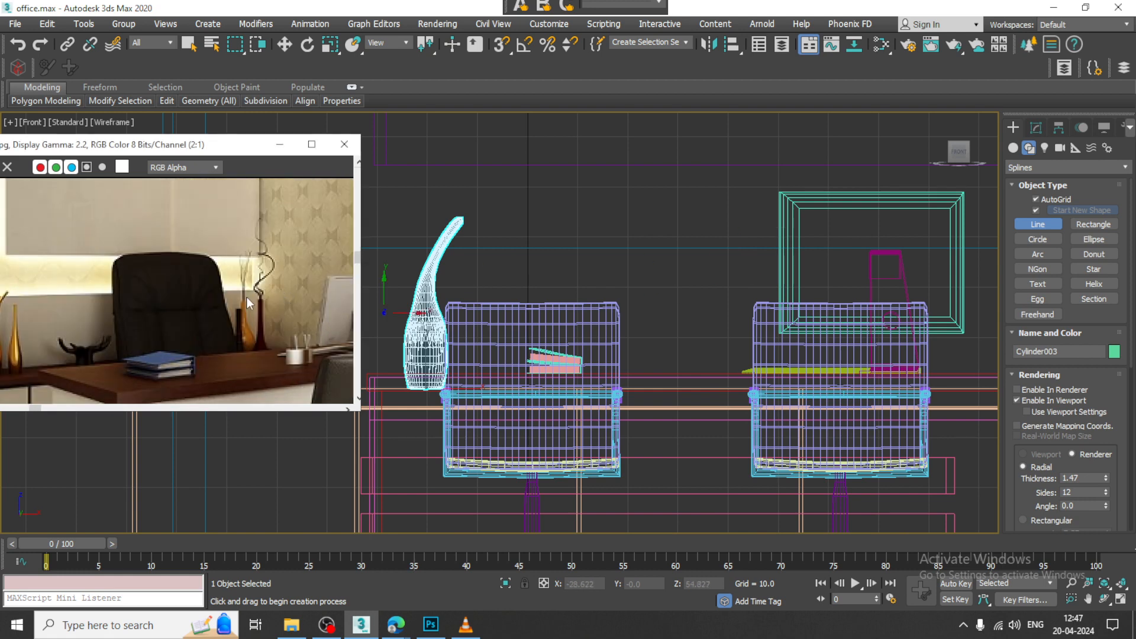
pyautogui.moveTo(188, 304); pyautogui.dragTo(96, 303, button='middle')
pyautogui.scroll(2, 701, 294)
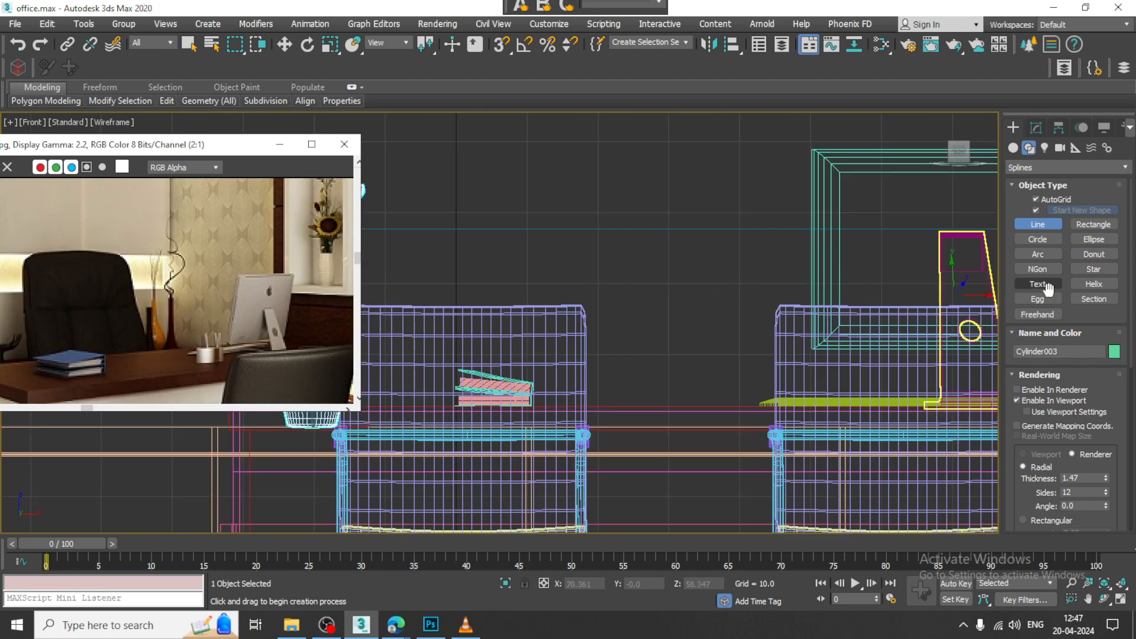
pyautogui.click(1017, 401)
# Step: Draw a half profile of the slim vase between the two chairs, with a straight neck about 10 units long, curved belly and flat base
pyautogui.click(713, 271)
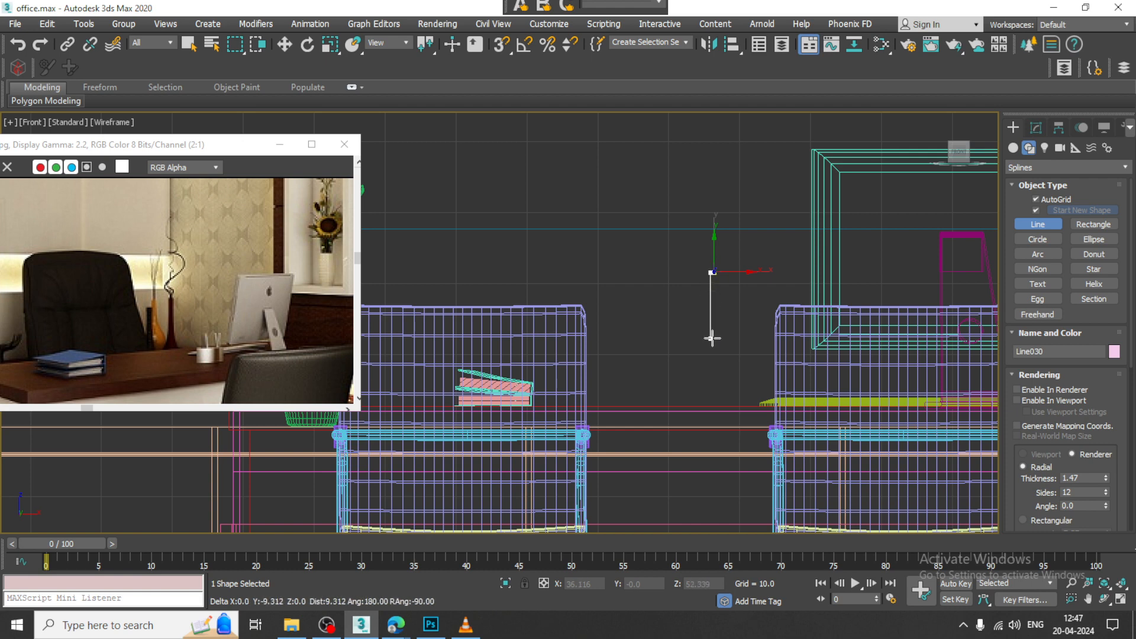
pyautogui.click(713, 339)
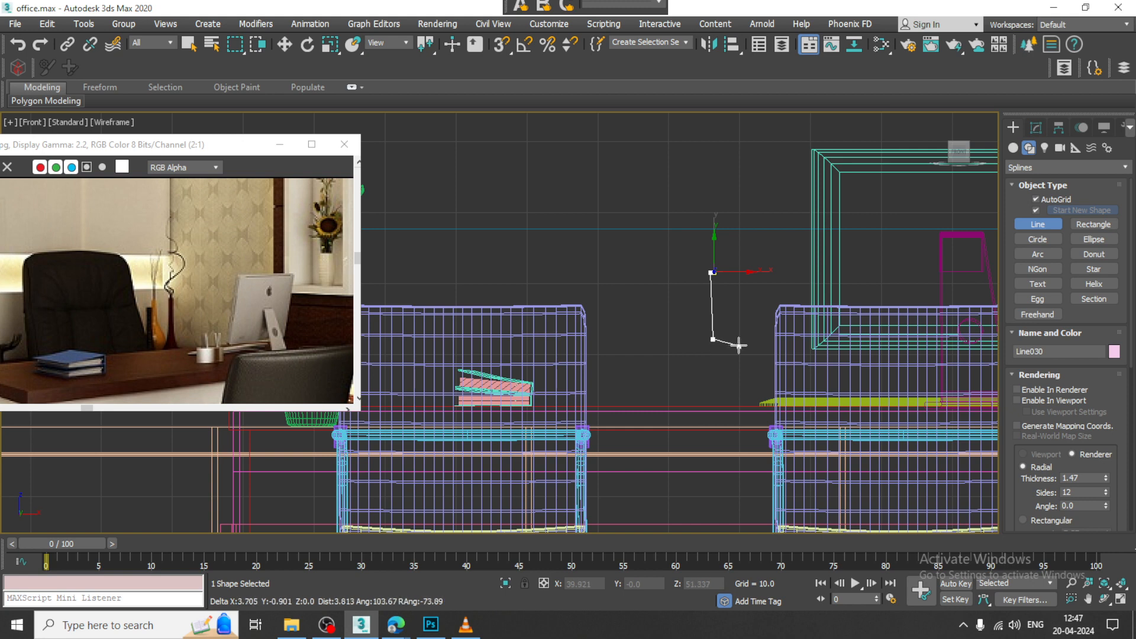
pyautogui.press('BackSpace')
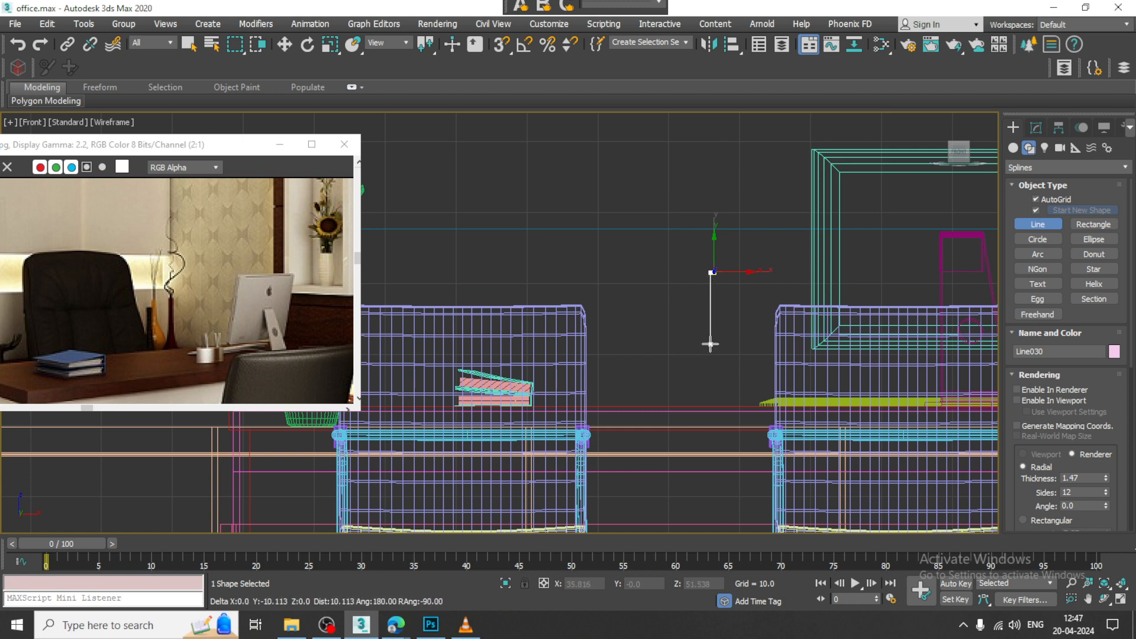
pyautogui.click(710, 343)
pyautogui.click(697, 371)
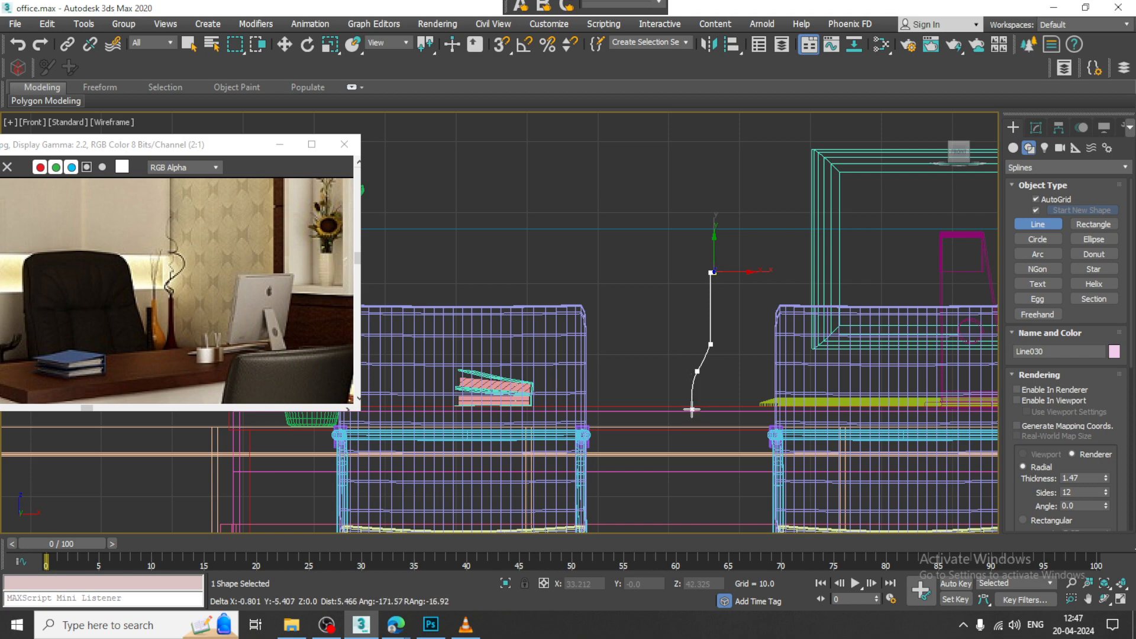
pyautogui.click(692, 409)
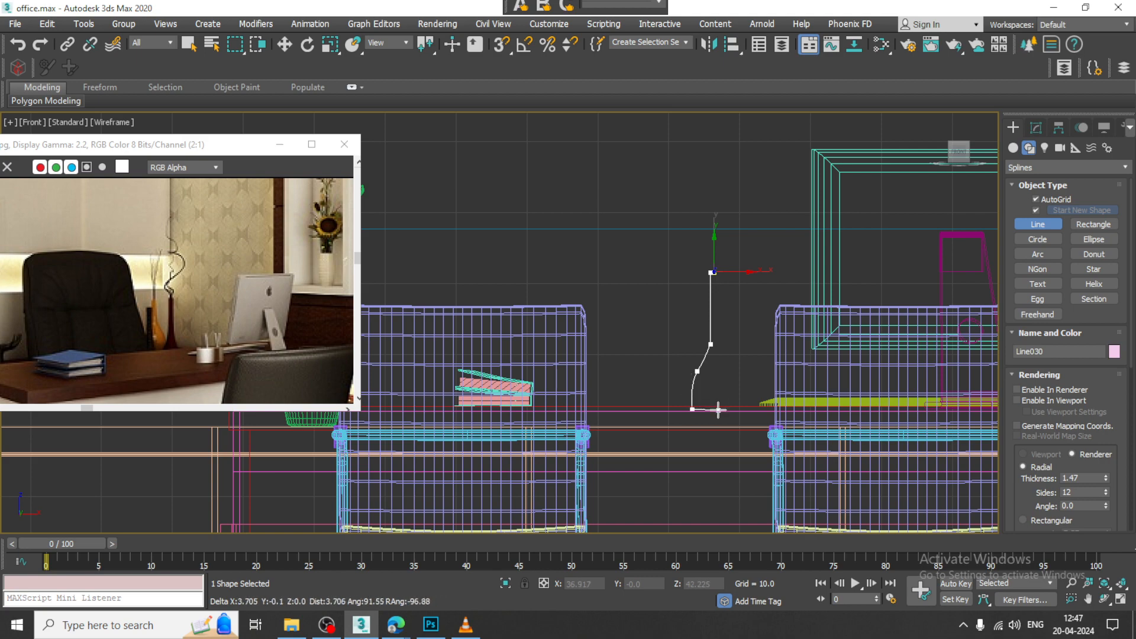
pyautogui.click(718, 409)
pyautogui.rightClick(719, 409)
pyautogui.rightClick(717, 408)
pyautogui.scroll(3, 723, 380)
pyautogui.moveTo(725, 379); pyautogui.dragTo(728, 333, button='middle')
# Step: Apply a Lathe modifier to the vase profile and align its axis to Max
pyautogui.press('1')
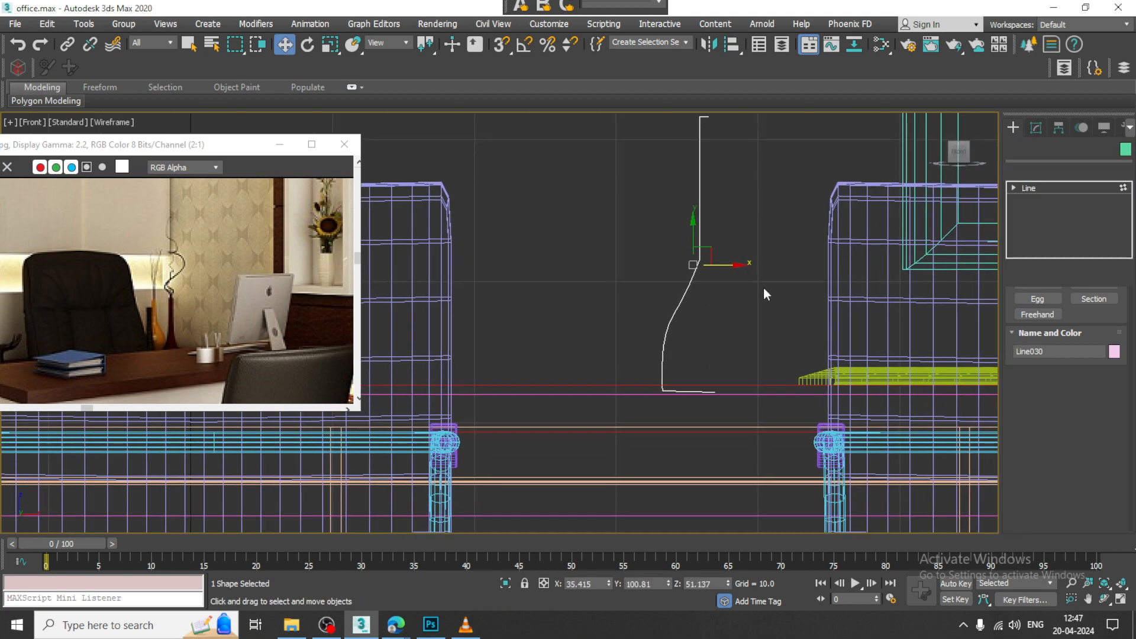
pyautogui.moveTo(826, 267); pyautogui.dragTo(817, 307, button='middle')
pyautogui.click(1077, 171)
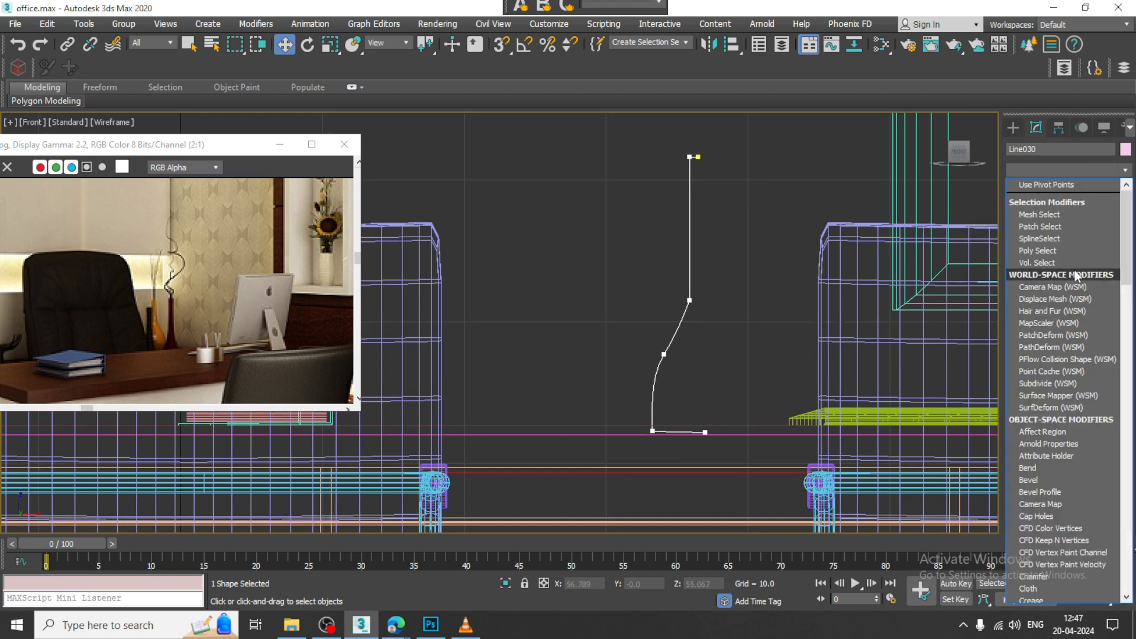
pyautogui.press('l')
pyautogui.press('Return')
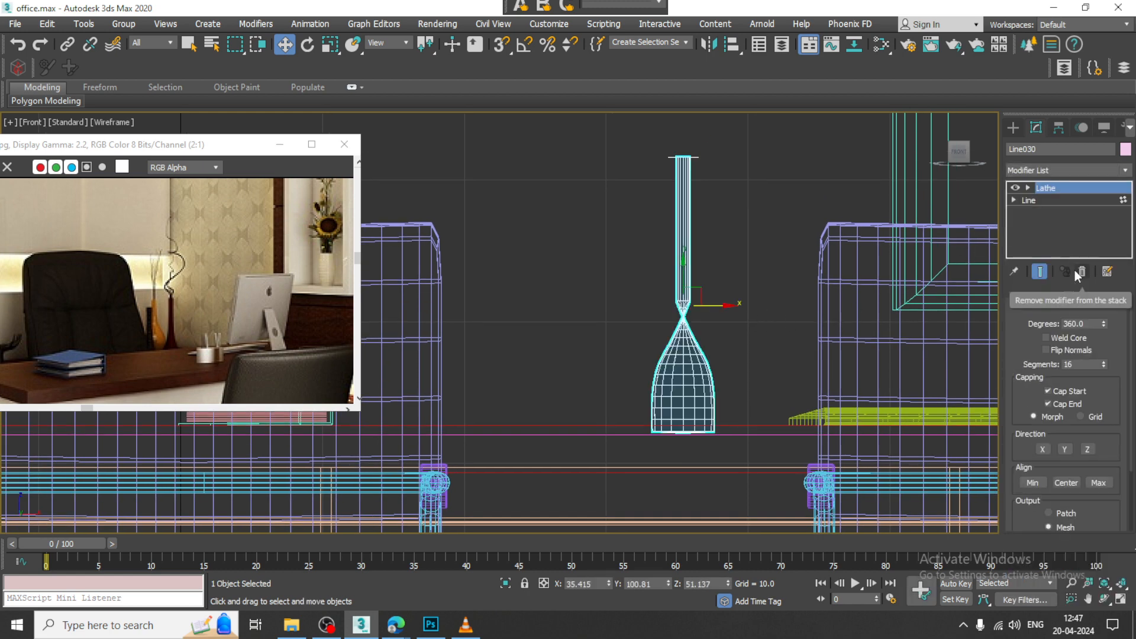
pyautogui.scroll(4, 750, 306)
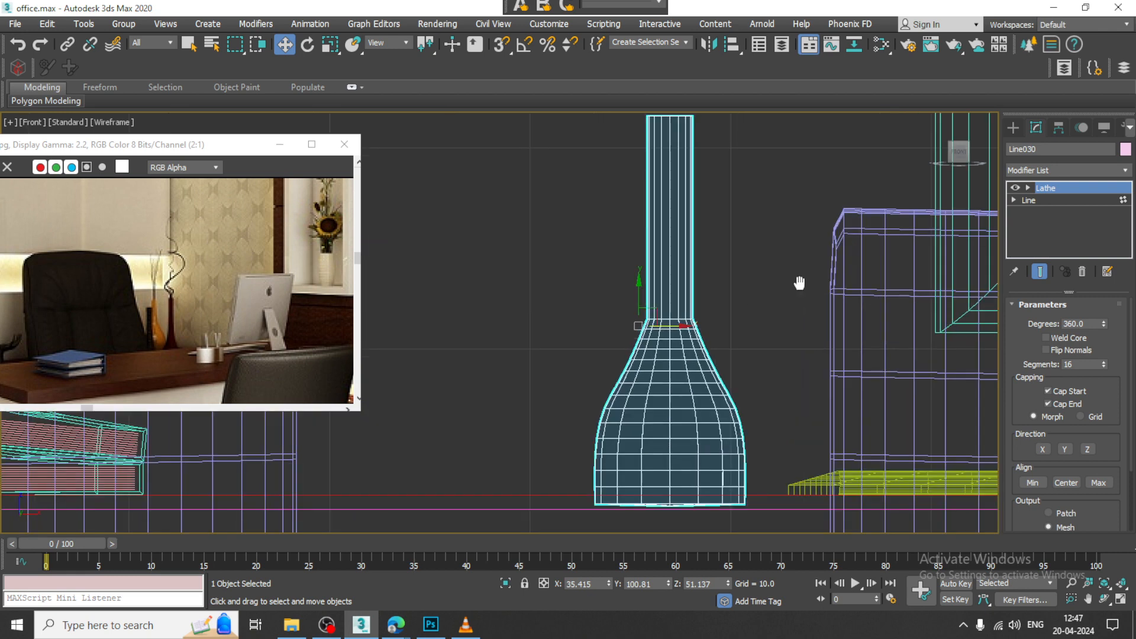
# Step: With the lathed result shown, shift all the profile's vertices about 0.5 units toward the lathe axis to slim the vase
pyautogui.click(1014, 200)
pyautogui.click(1032, 212)
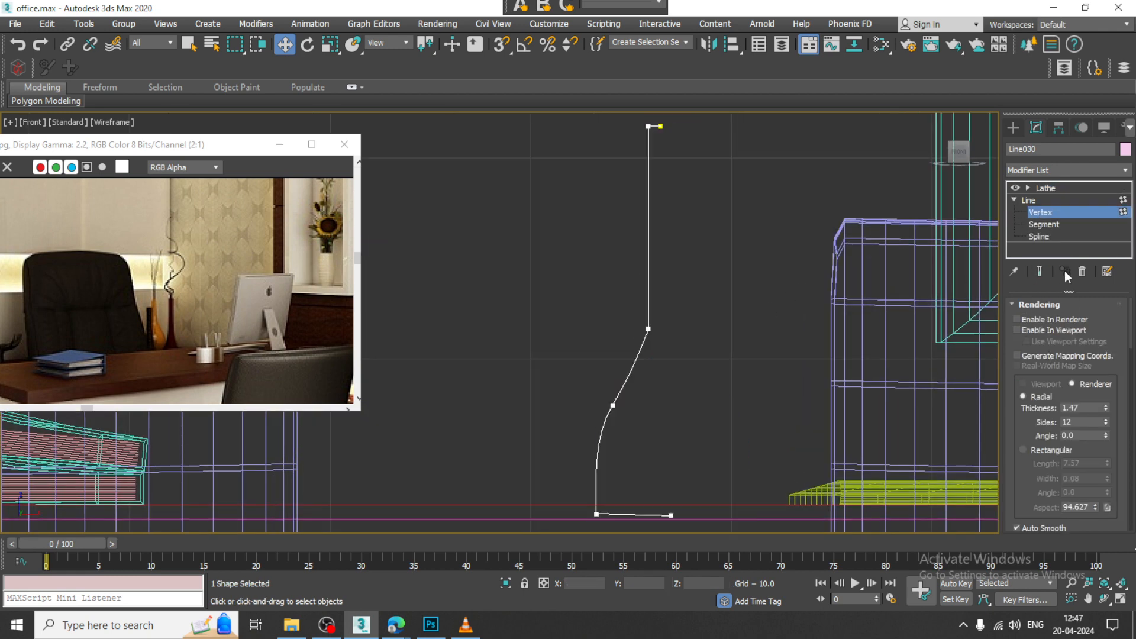
pyautogui.click(1039, 272)
pyautogui.scroll(-3, 707, 239)
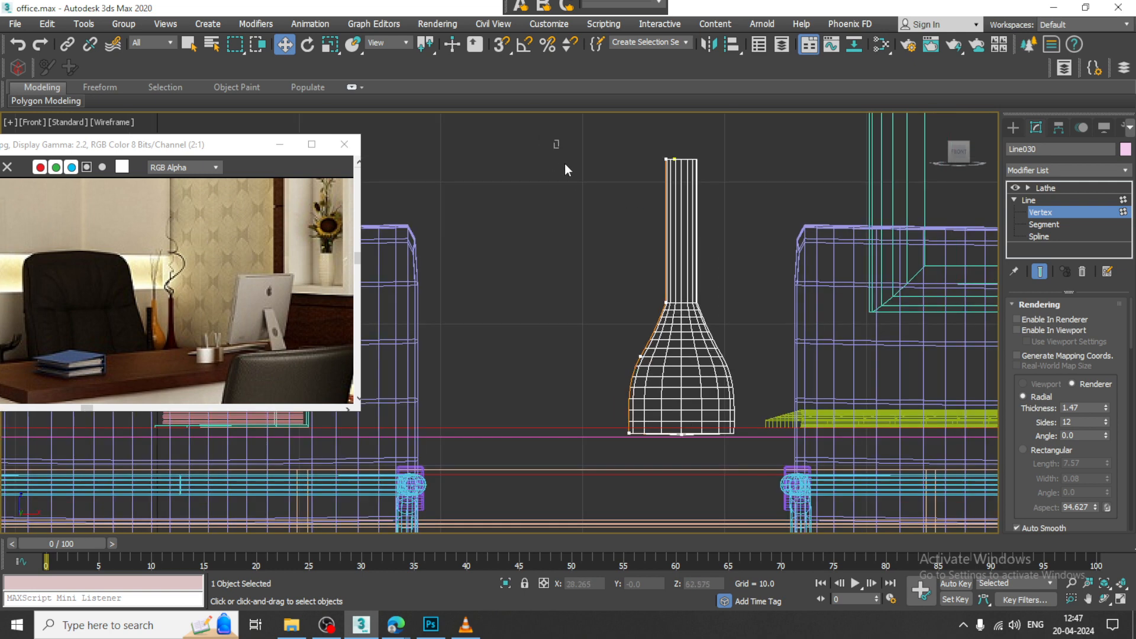
pyautogui.moveTo(684, 488); pyautogui.dragTo(684, 486)
pyautogui.moveTo(713, 436); pyautogui.dragTo(720, 436)
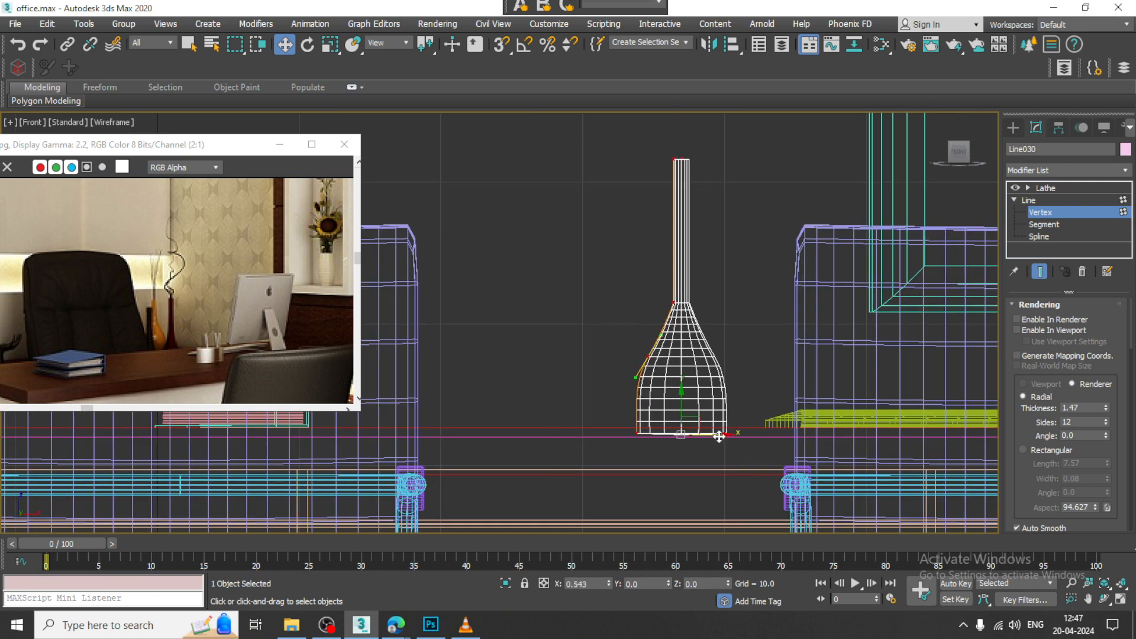
# Step: Fillet the profile's neck-base and shoulder vertices by about 1.126 to smooth the transition from neck to belly
pyautogui.scroll(4, 706, 337)
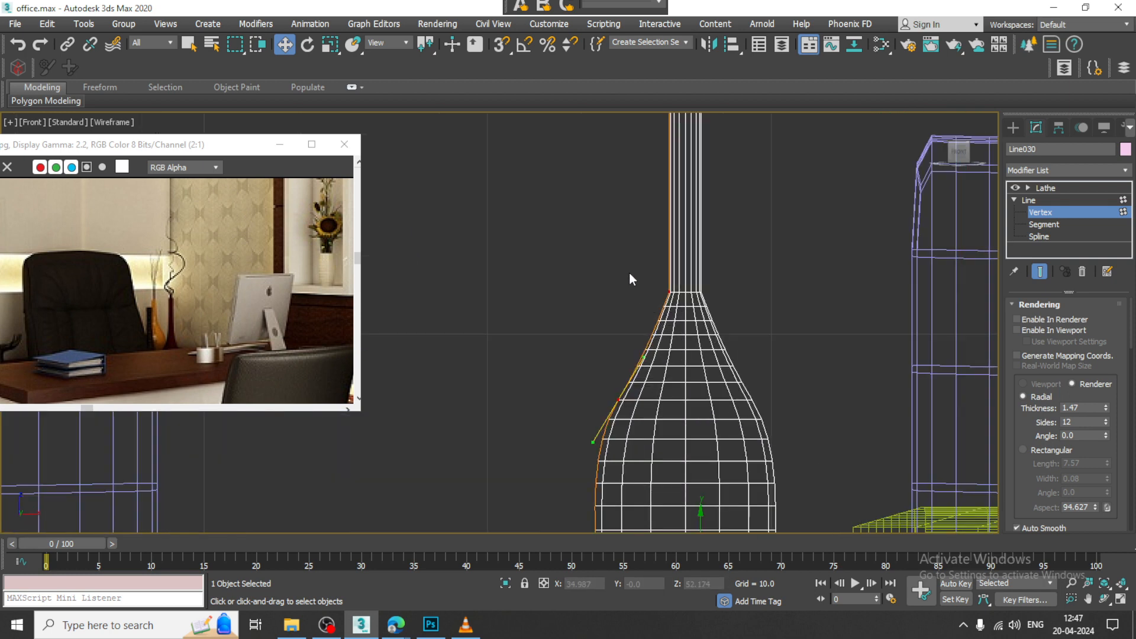
pyautogui.click(669, 291)
pyautogui.scroll(-8, 1027, 492)
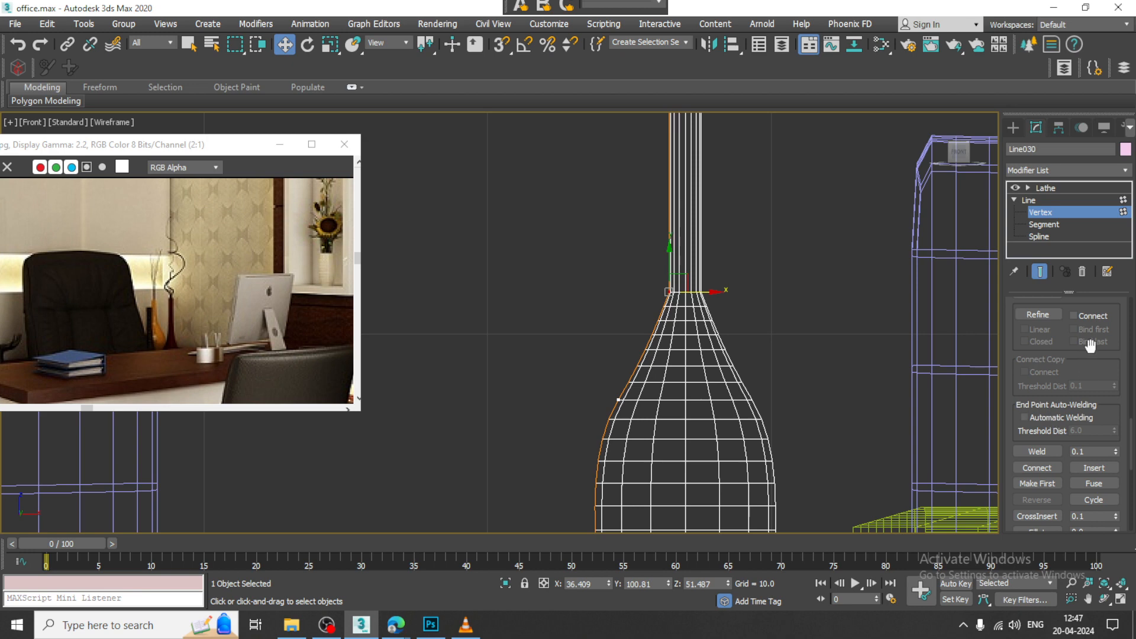
pyautogui.scroll(3, 1090, 346)
pyautogui.scroll(-6, 1065, 378)
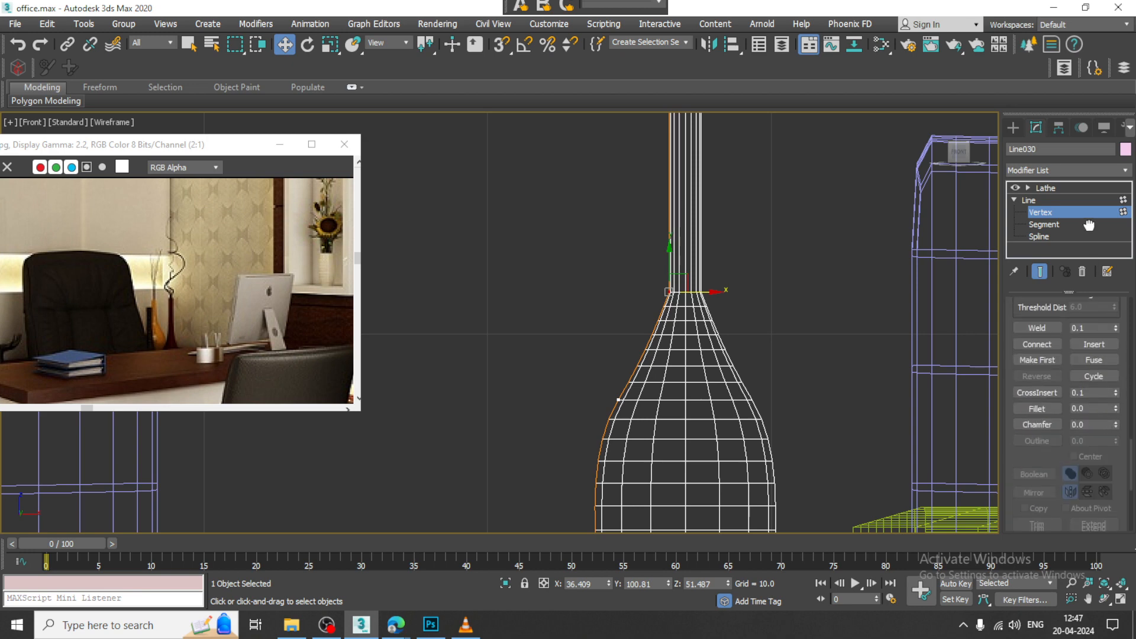
pyautogui.click(1046, 408)
pyautogui.moveTo(668, 293); pyautogui.dragTo(682, 235)
pyautogui.scroll(-3, 617, 399)
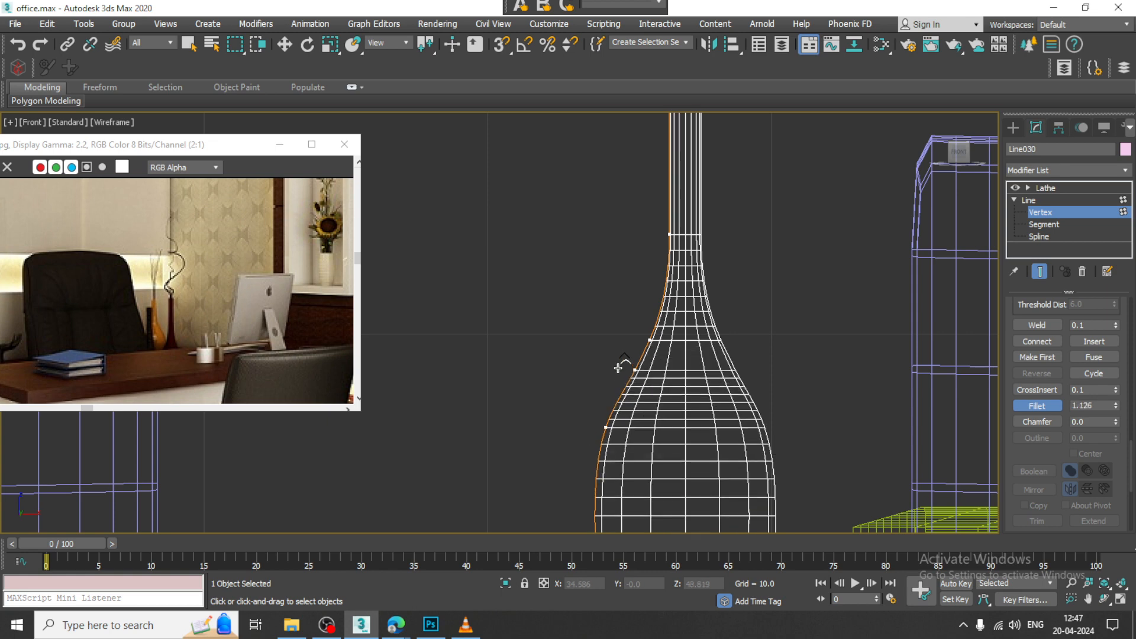
# Step: Round the profile's outer base corner with a slight fillet and leave vertex editing
pyautogui.scroll(5, 645, 381)
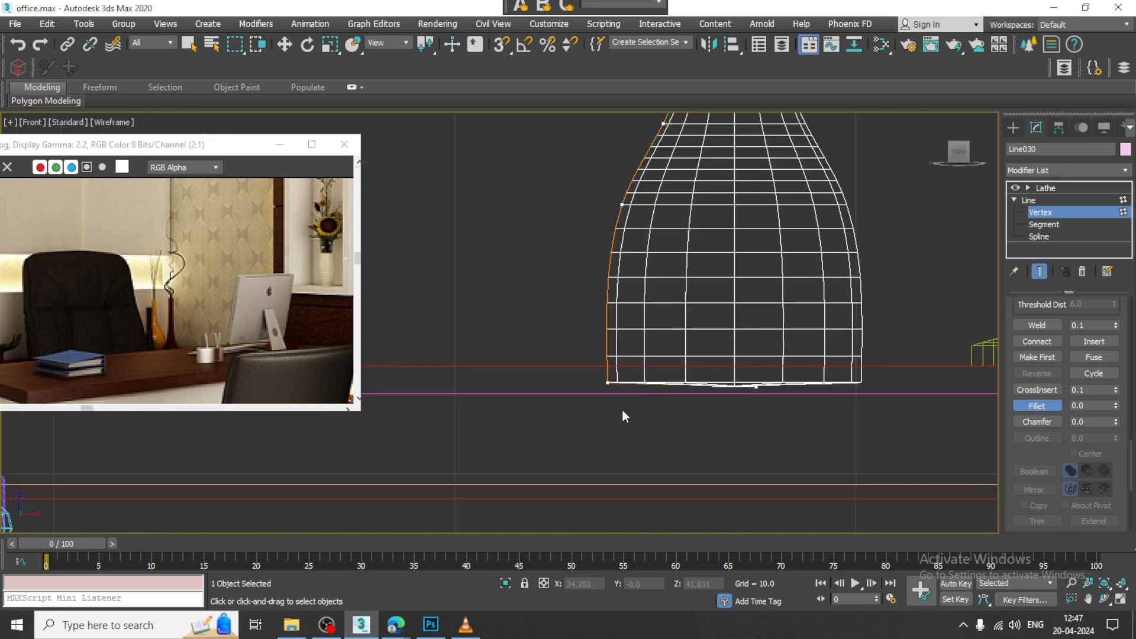
pyautogui.scroll(-4, 642, 339)
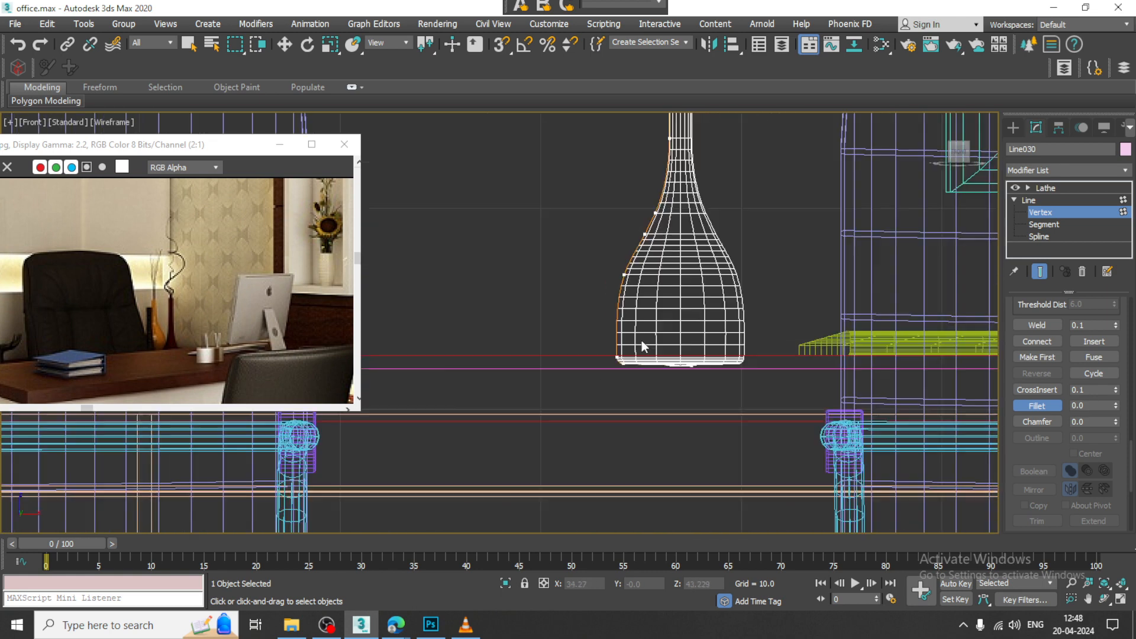
pyautogui.scroll(2, 670, 252)
pyautogui.moveTo(669, 253); pyautogui.dragTo(679, 296, button='middle')
pyautogui.press('w')
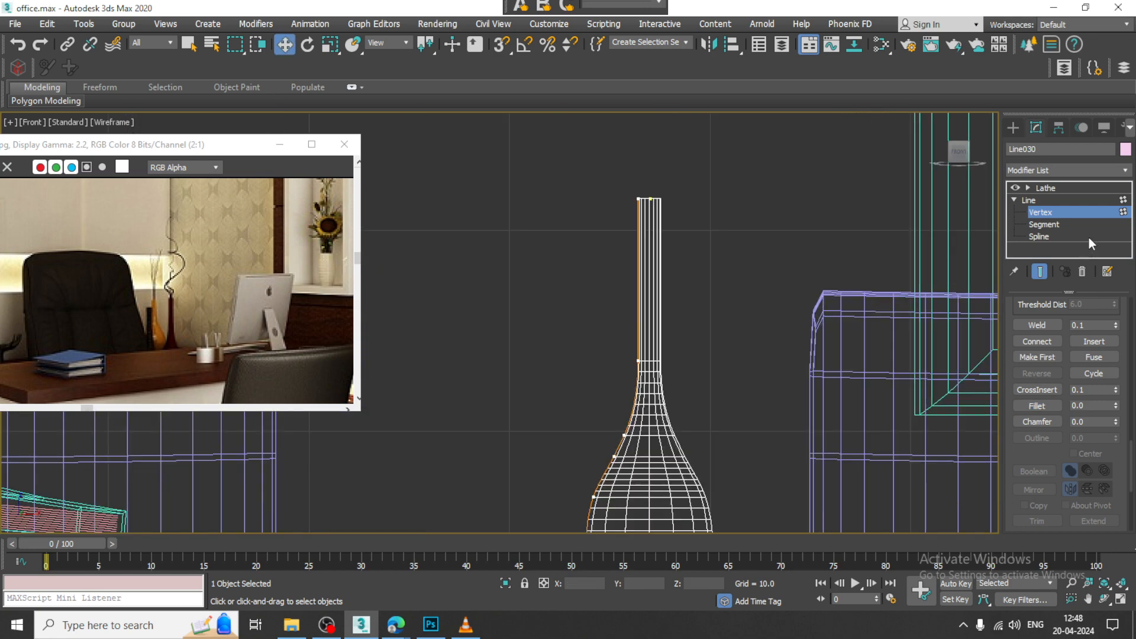
pyautogui.click(1053, 199)
# Step: In the Perspective view, move the slim vase onto the back cabinet's top, at about Y 84.7 and Z 51.6
pyautogui.hotkey('alt', 'w')
pyautogui.moveTo(846, 424); pyautogui.dragTo(836, 422, button='middle')
pyautogui.hotkey('alt', 'w')
pyautogui.press('z')
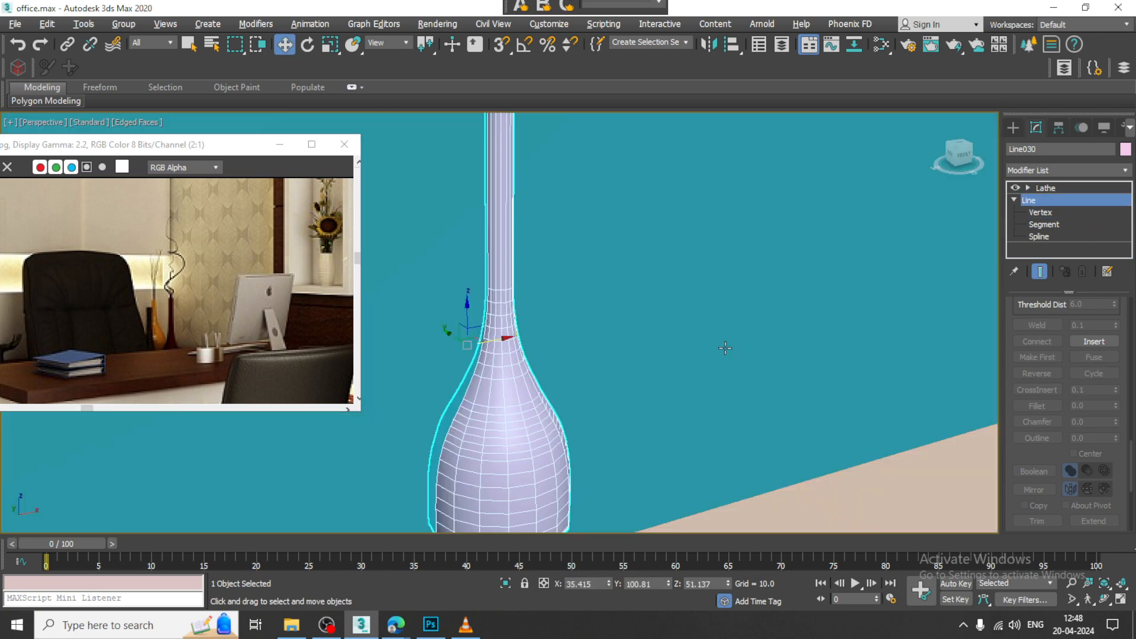
pyautogui.scroll(-4, 727, 348)
pyautogui.keyDown('alt'); pyautogui.moveTo(720, 352); pyautogui.dragTo(746, 351, button='middle'); pyautogui.keyUp('alt')
pyautogui.moveTo(586, 338); pyautogui.dragTo(706, 365)
pyautogui.press('r')
pyautogui.keyDown('alt'); pyautogui.moveTo(707, 368); pyautogui.dragTo(758, 387, button='middle'); pyautogui.keyUp('alt')
pyautogui.moveTo(758, 388); pyautogui.dragTo(753, 336, button='middle')
pyautogui.press('w')
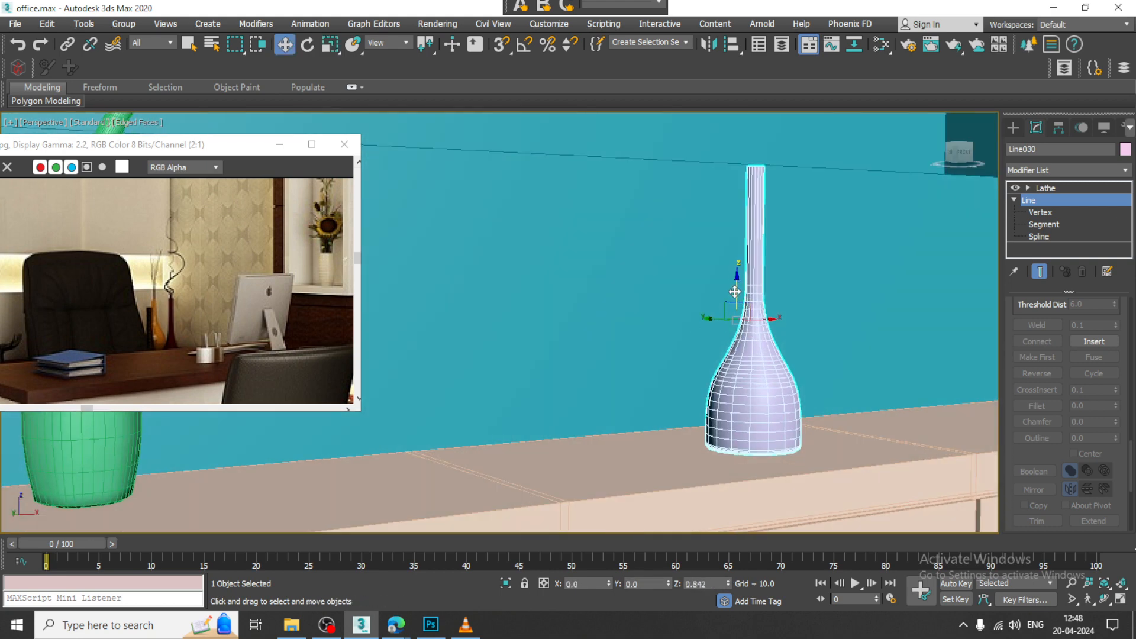
pyautogui.keyDown('alt'); pyautogui.moveTo(747, 296); pyautogui.dragTo(850, 385, button='middle'); pyautogui.keyUp('alt')
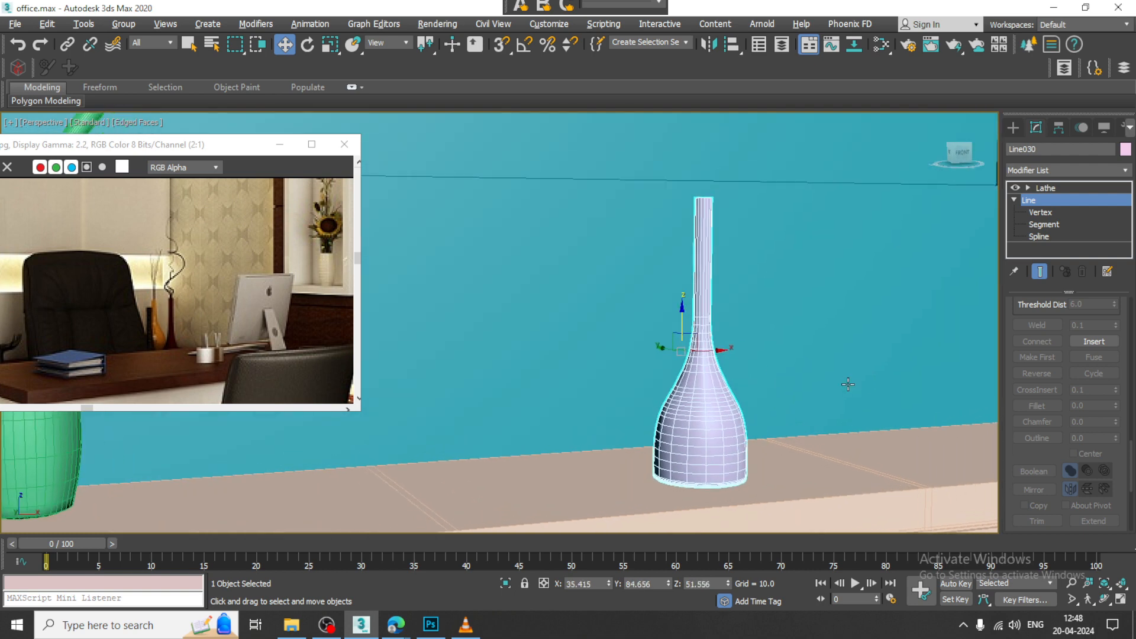
# Step: In the Front view, start a Line with AutoGrid off, drawing a short upright from the vase mouth and a first curved bend
pyautogui.hotkey('alt', 'w')
pyautogui.hotkey('alt', 'w')
pyautogui.moveTo(864, 182); pyautogui.dragTo(836, 314, button='middle')
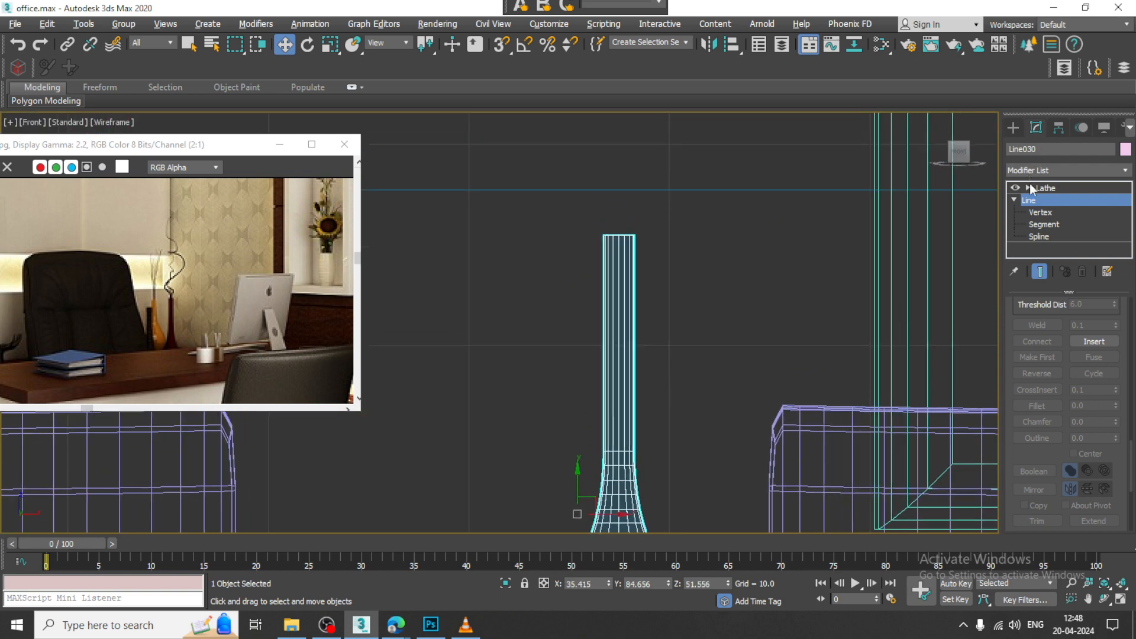
pyautogui.click(1016, 129)
pyautogui.click(1040, 224)
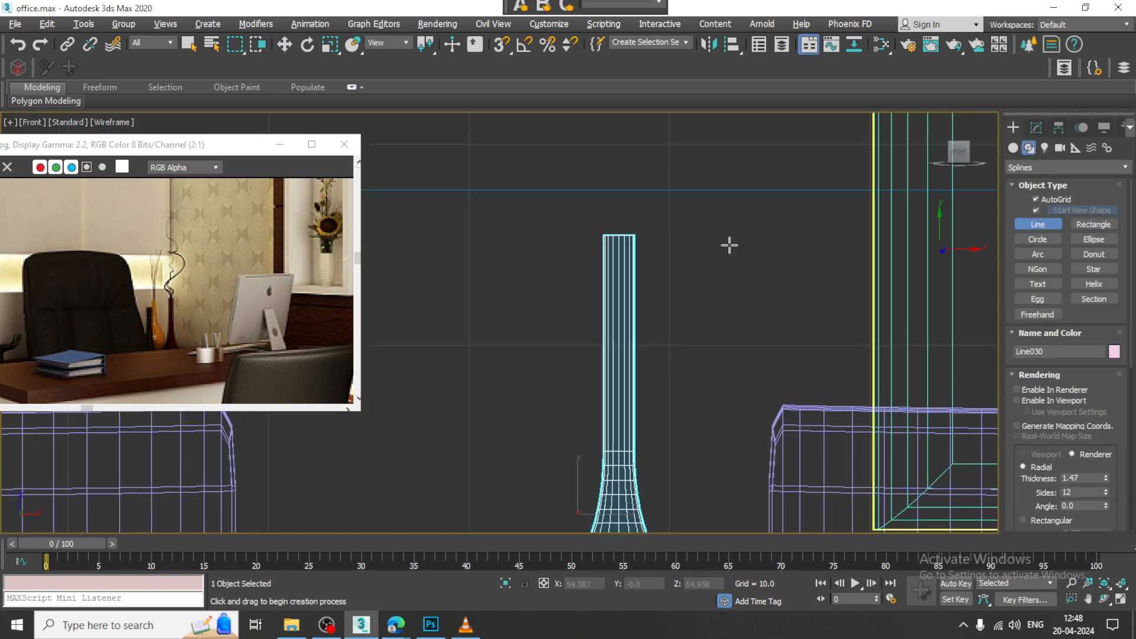
pyautogui.moveTo(728, 245); pyautogui.dragTo(740, 297, button='middle')
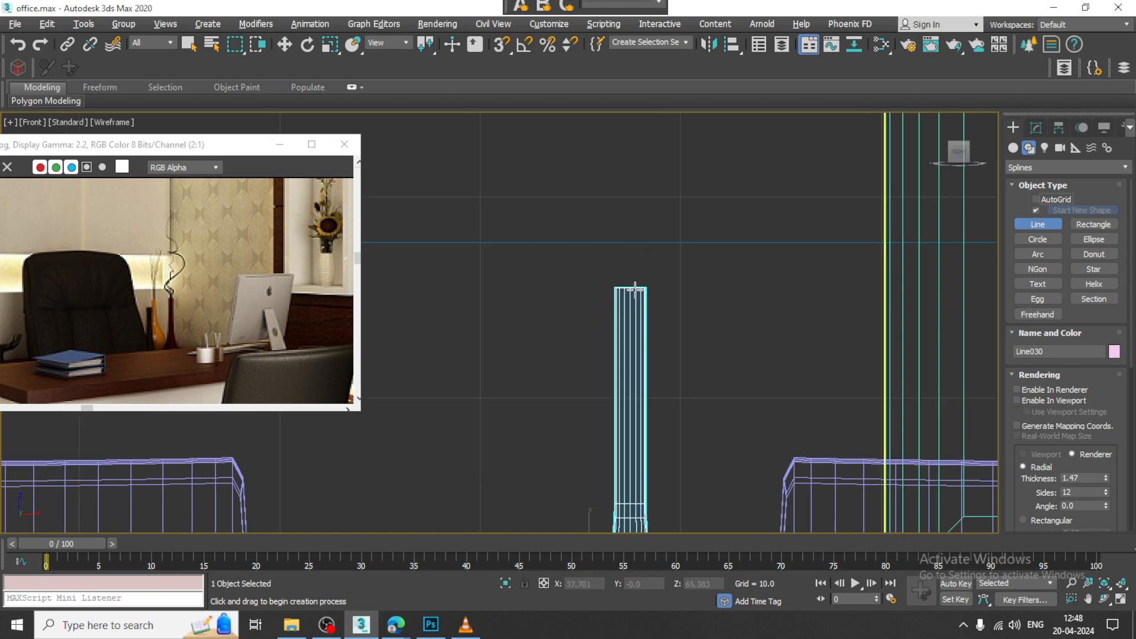
pyautogui.click(636, 289)
pyautogui.click(636, 271)
pyautogui.moveTo(624, 227); pyautogui.dragTo(644, 185)
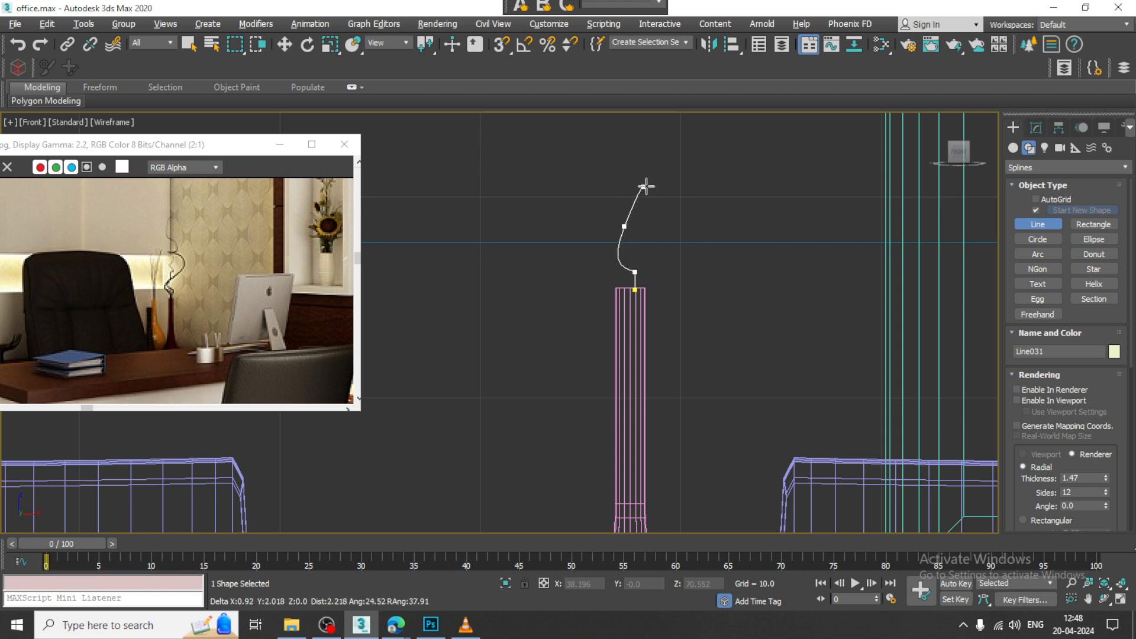
pyautogui.moveTo(664, 188); pyautogui.dragTo(668, 298, button='middle')
# Step: Continue the stem upward in wide alternating curves, finish it with a nearly straight tip and end the spline
pyautogui.click(715, 241)
pyautogui.click(635, 147)
pyautogui.moveTo(635, 150); pyautogui.dragTo(639, 310, button='middle')
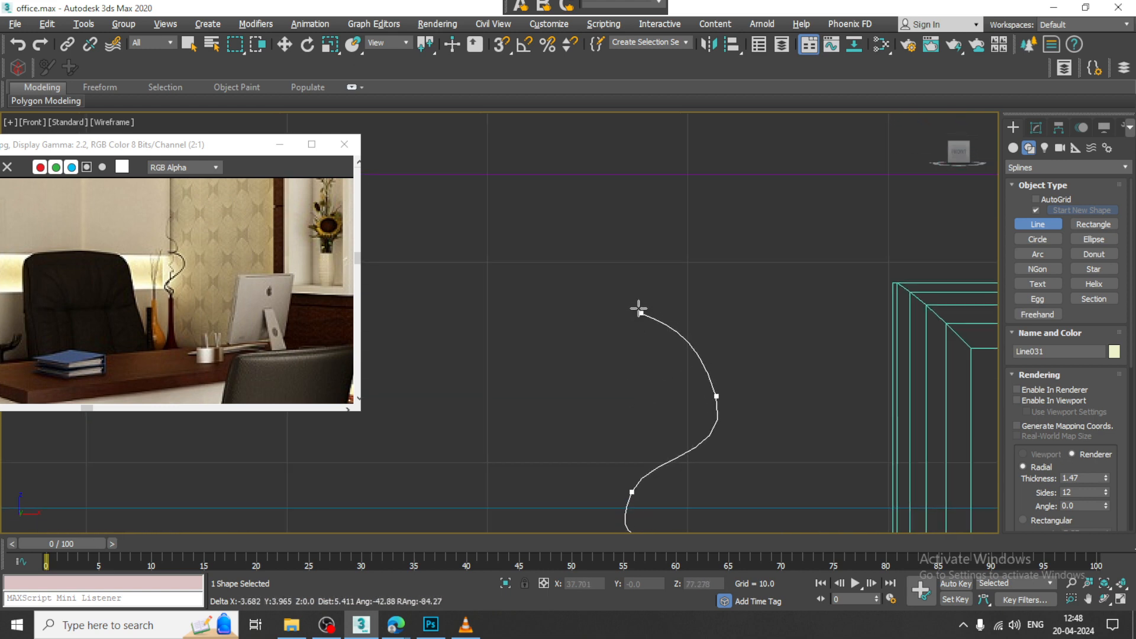
pyautogui.moveTo(701, 200); pyautogui.dragTo(723, 295, button='middle')
pyautogui.moveTo(726, 249); pyautogui.dragTo(704, 187)
pyautogui.moveTo(694, 154); pyautogui.dragTo(698, 320, button='middle')
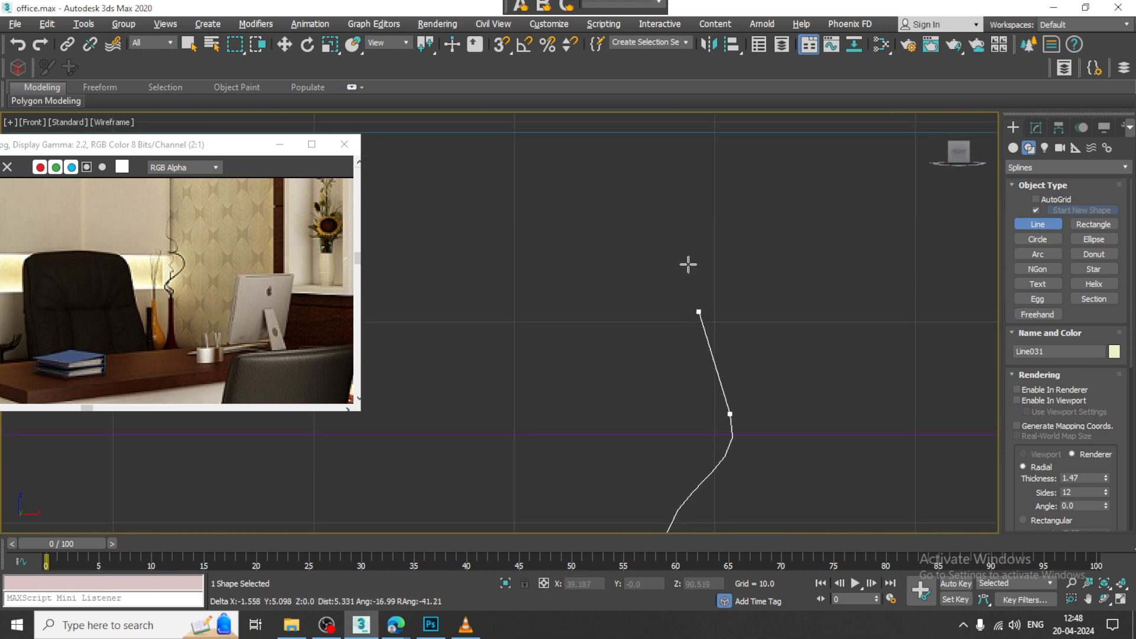
pyautogui.click(687, 229)
pyautogui.rightClick(834, 372)
pyautogui.rightClick(834, 371)
# Step: Move the wavy stem spline back over the cabinet to about Y 85 so its lower end meets the slim vase's mouth
pyautogui.hotkey('alt', 'w')
pyautogui.scroll(-2, 843, 436)
pyautogui.hotkey('alt', 'w')
pyautogui.scroll(-6, 843, 436)
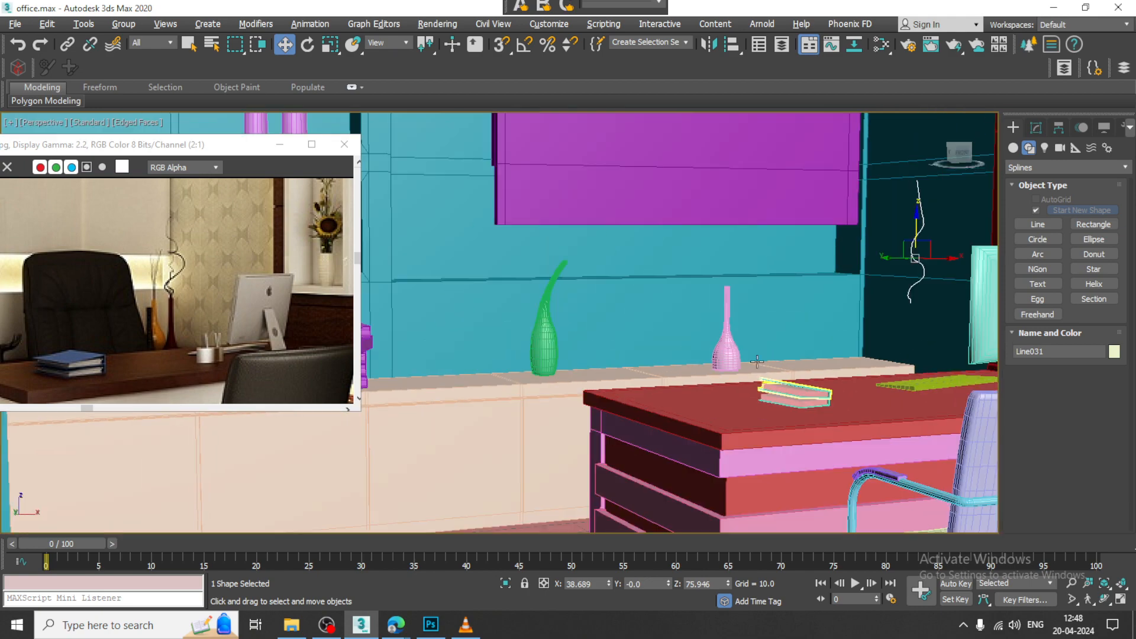
pyautogui.keyDown('alt'); pyautogui.moveTo(835, 252); pyautogui.dragTo(879, 232, button='middle'); pyautogui.keyUp('alt')
pyautogui.moveTo(871, 266); pyautogui.dragTo(703, 239)
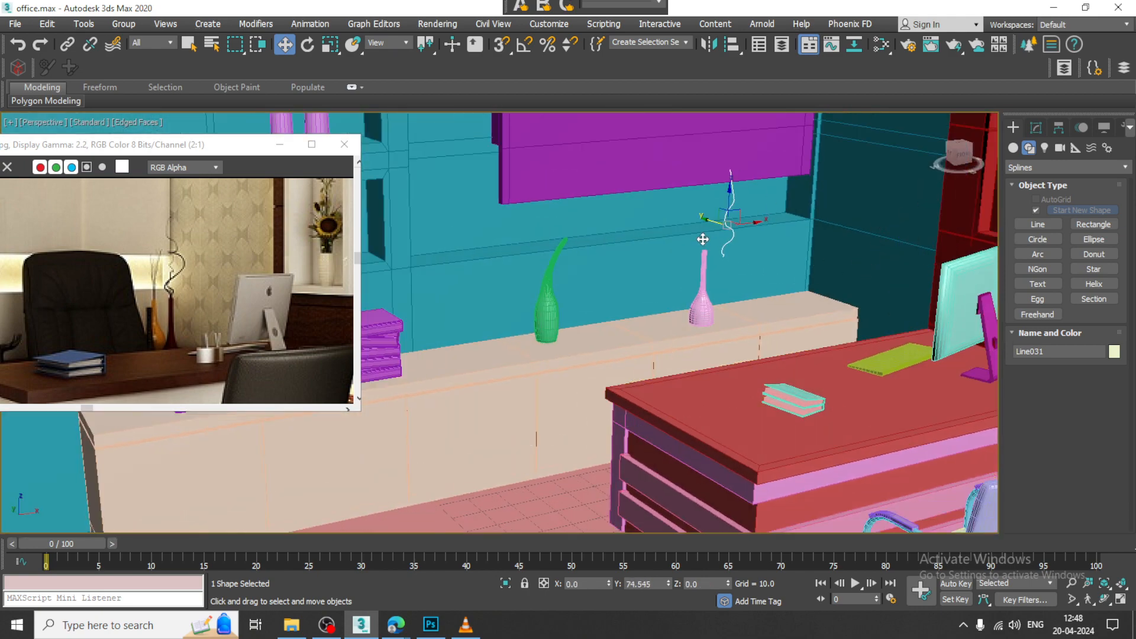
pyautogui.press('z')
pyautogui.scroll(-3, 717, 266)
pyautogui.keyDown('alt'); pyautogui.moveTo(718, 267); pyautogui.dragTo(594, 336, button='middle'); pyautogui.keyUp('alt')
pyautogui.scroll(5, 616, 337)
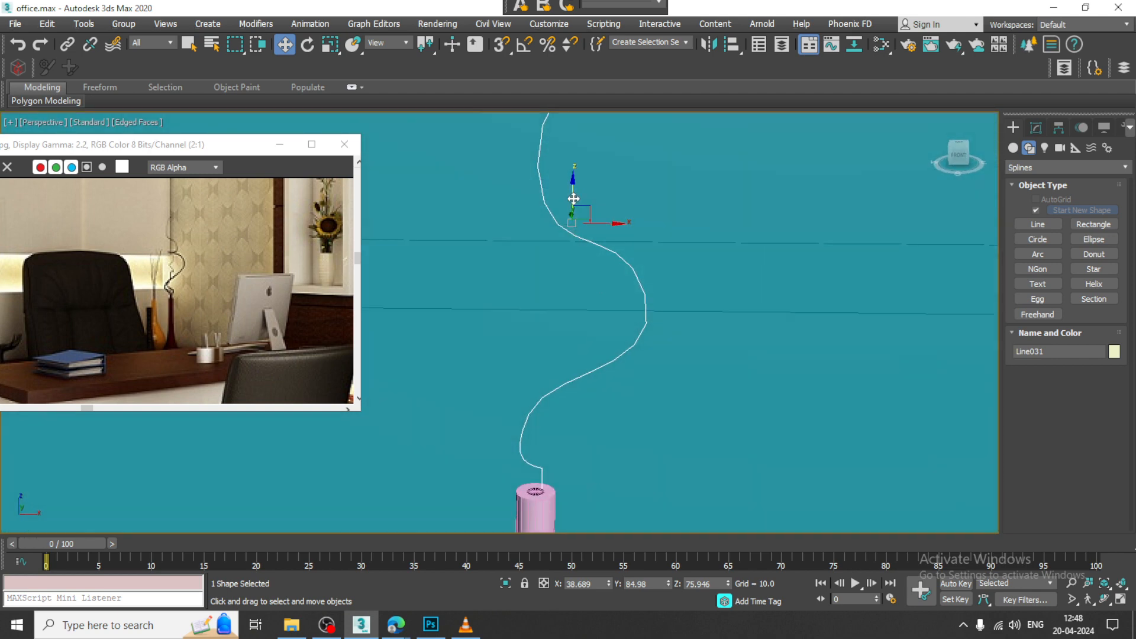
pyautogui.moveTo(573, 198); pyautogui.dragTo(599, 239)
pyautogui.keyDown('alt'); pyautogui.moveTo(608, 246); pyautogui.dragTo(643, 260, button='middle'); pyautogui.keyUp('alt')
pyautogui.moveTo(644, 260); pyautogui.dragTo(724, 356, button='middle')
# Step: Offset the stem's bend vertices in depth, placing the lower bend's vertex at about Y 83.7
pyautogui.press('1')
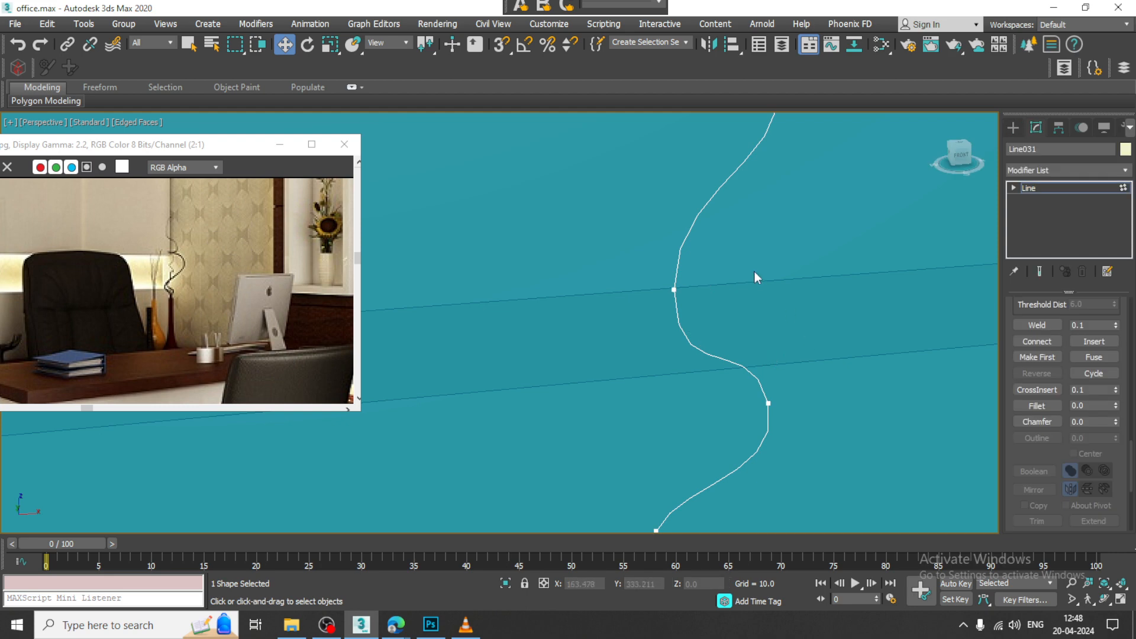
pyautogui.moveTo(754, 273); pyautogui.dragTo(642, 314)
pyautogui.keyDown('alt'); pyautogui.moveTo(642, 317); pyautogui.dragTo(685, 330, button='middle'); pyautogui.keyUp('alt')
pyautogui.moveTo(647, 285); pyautogui.dragTo(584, 269)
pyautogui.moveTo(770, 331); pyautogui.dragTo(673, 406)
pyautogui.moveTo(687, 348); pyautogui.dragTo(715, 355)
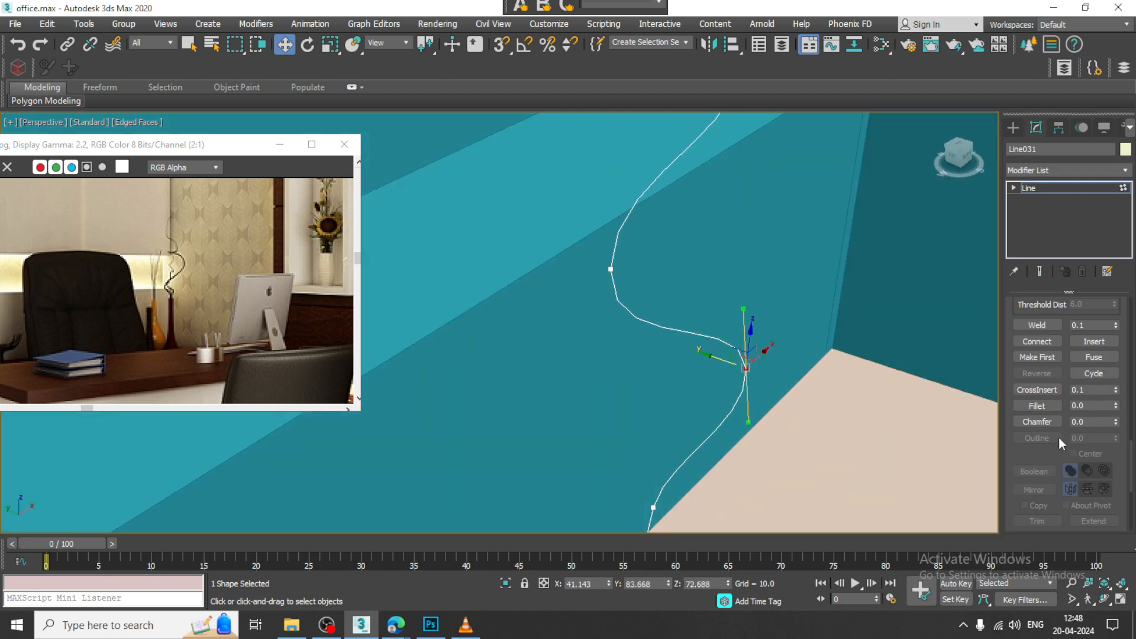
# Step: Turn on Enable In Viewport for the stem with a radial thickness of about 0.206, and leave vertex editing
pyautogui.scroll(3, 1034, 476)
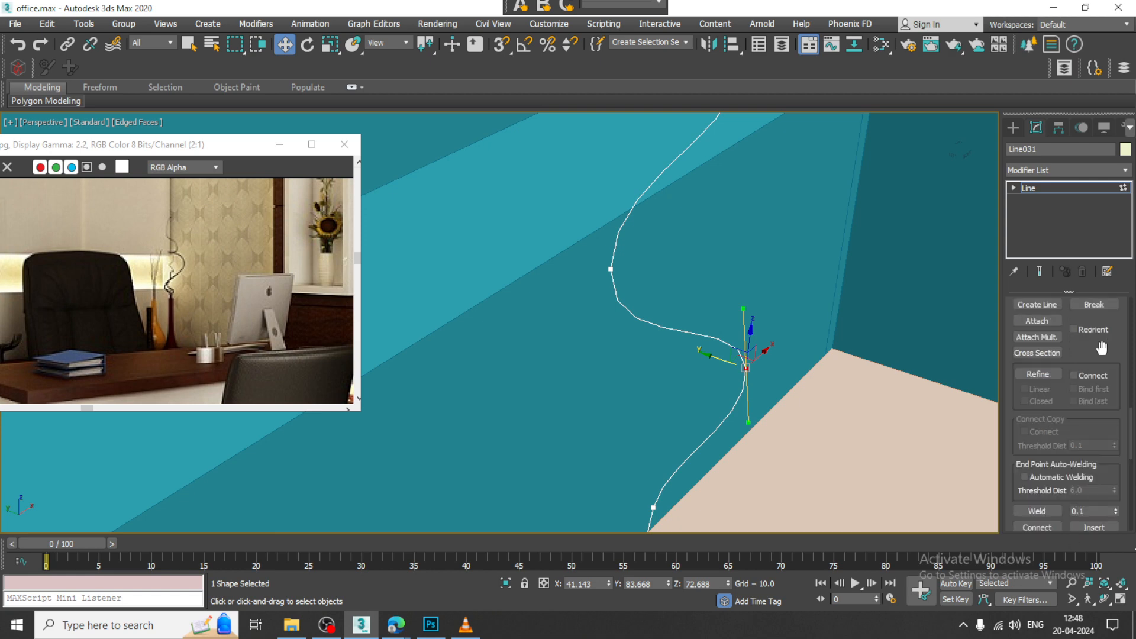
pyautogui.moveTo(1102, 348); pyautogui.dragTo(1106, 583)
pyautogui.moveTo(1114, 310); pyautogui.dragTo(1023, 478)
pyautogui.click(1024, 332)
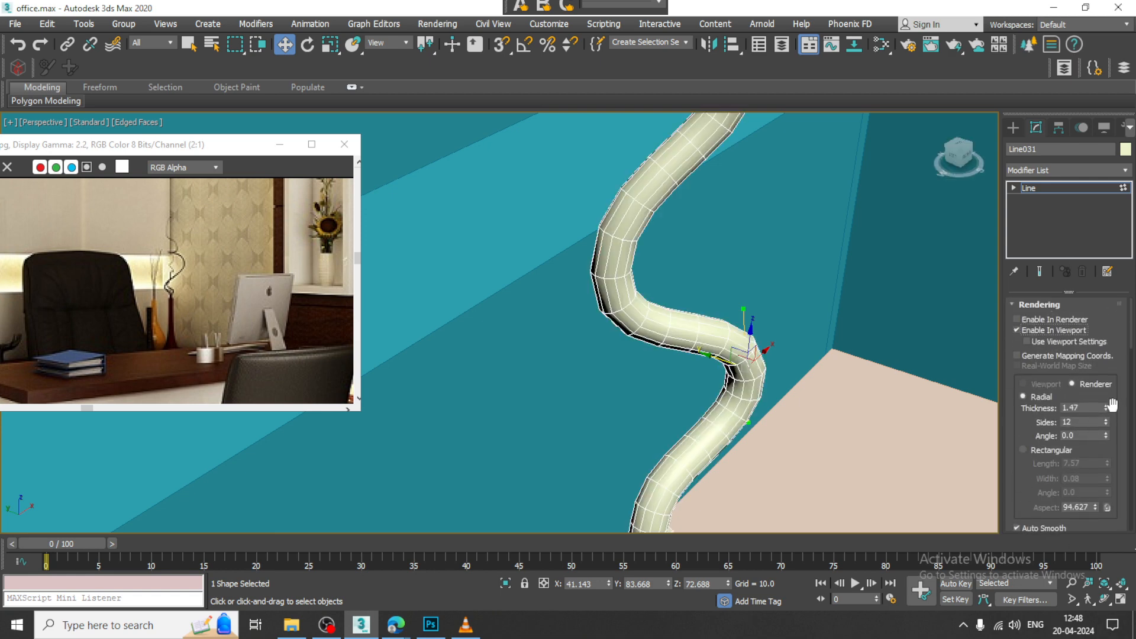
pyautogui.moveTo(1105, 408); pyautogui.dragTo(1124, 468)
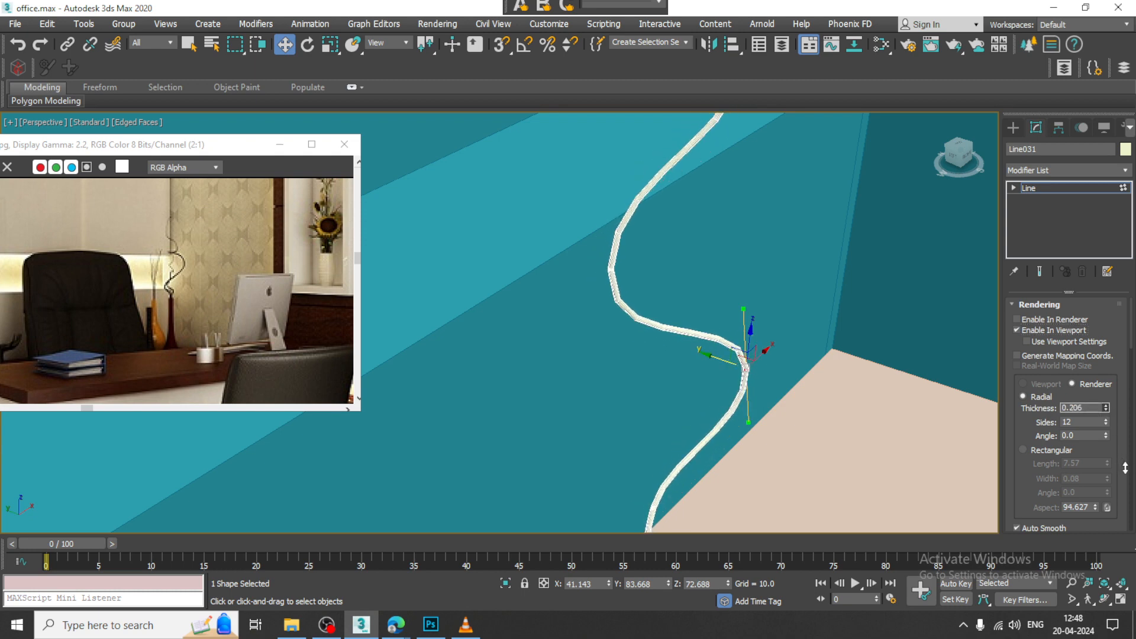
pyautogui.scroll(-5, 806, 378)
pyautogui.keyDown('alt'); pyautogui.moveTo(841, 393); pyautogui.dragTo(813, 343, button='middle'); pyautogui.keyUp('alt')
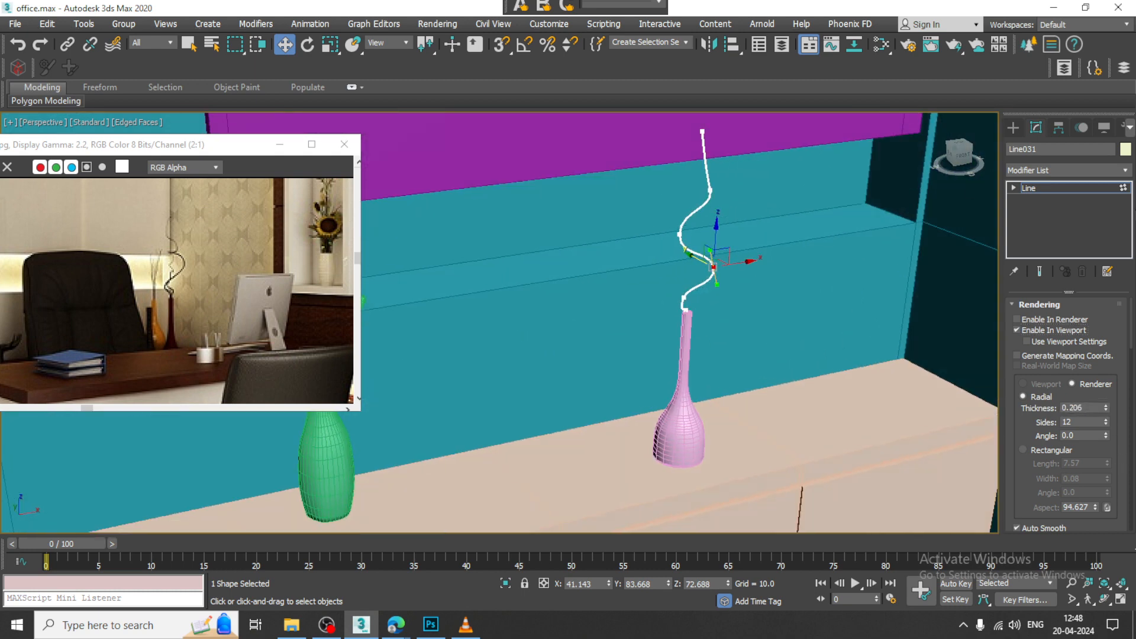
pyautogui.click(1061, 190)
pyautogui.keyDown('alt'); pyautogui.moveTo(740, 355); pyautogui.dragTo(714, 360, button='middle'); pyautogui.keyUp('alt')
# Step: Select the slim vase together with its wavy stem and check both against the back cabinet
pyautogui.scroll(3, 713, 359)
pyautogui.keyDown('ctrl'); pyautogui.click(669, 355); pyautogui.keyUp('ctrl')
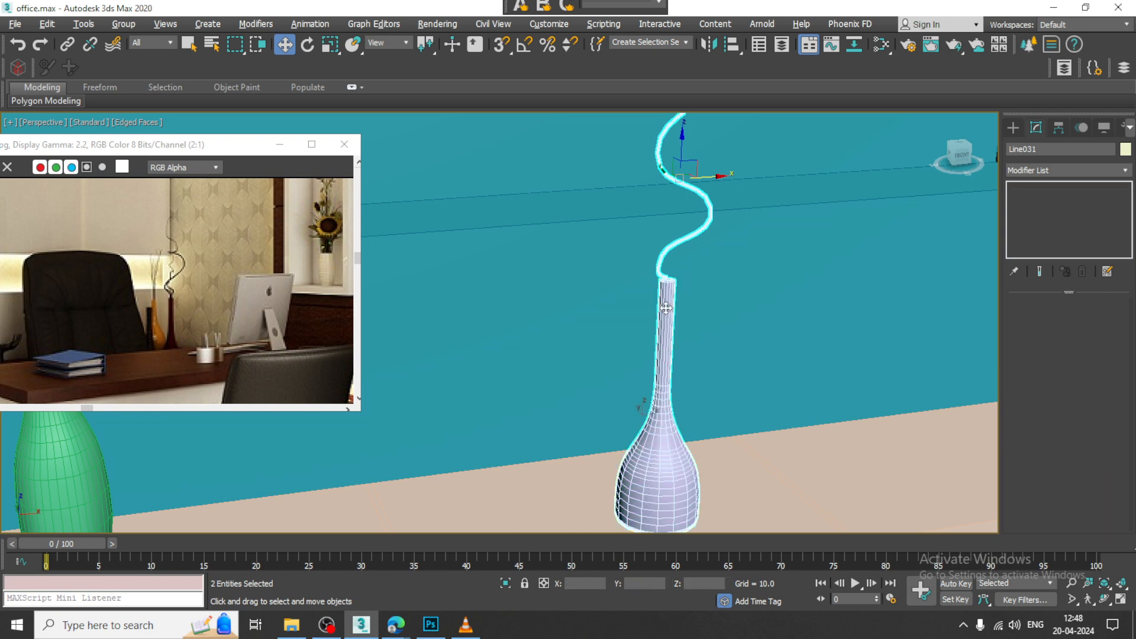
pyautogui.scroll(-5, 710, 345)
pyautogui.moveTo(723, 277); pyautogui.dragTo(884, 253)
pyautogui.keyDown('alt'); pyautogui.moveTo(883, 253); pyautogui.dragTo(803, 324, button='middle'); pyautogui.keyUp('alt')
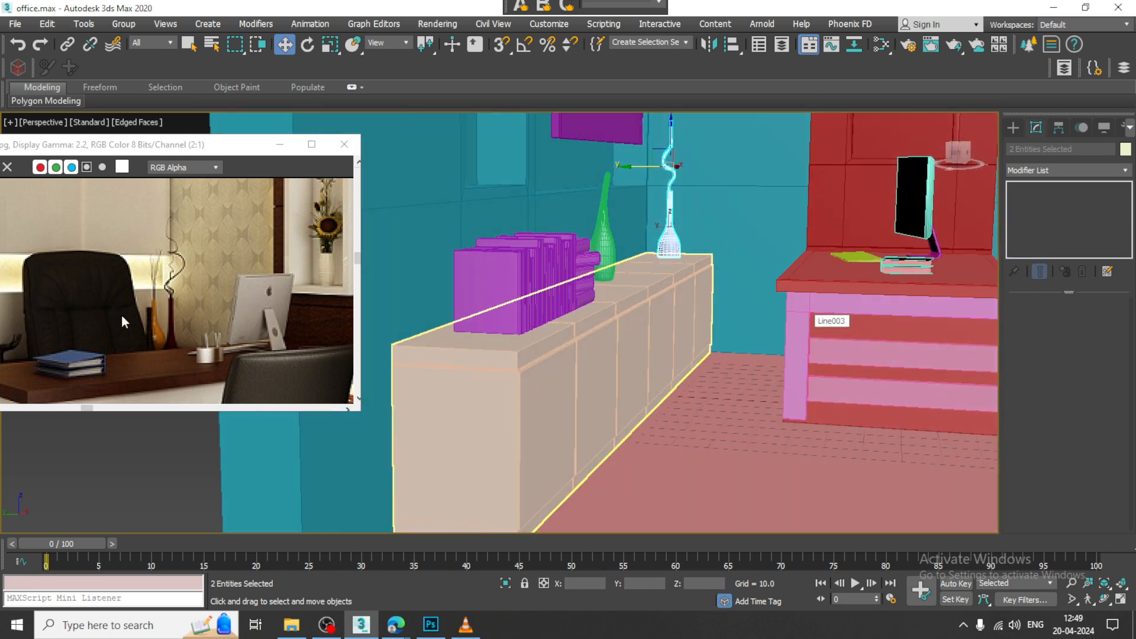
# Step: Reposition the reference image to show the computer and the flower niche beside the desk, and save the scene
pyautogui.moveTo(111, 146); pyautogui.dragTo(187, 95)
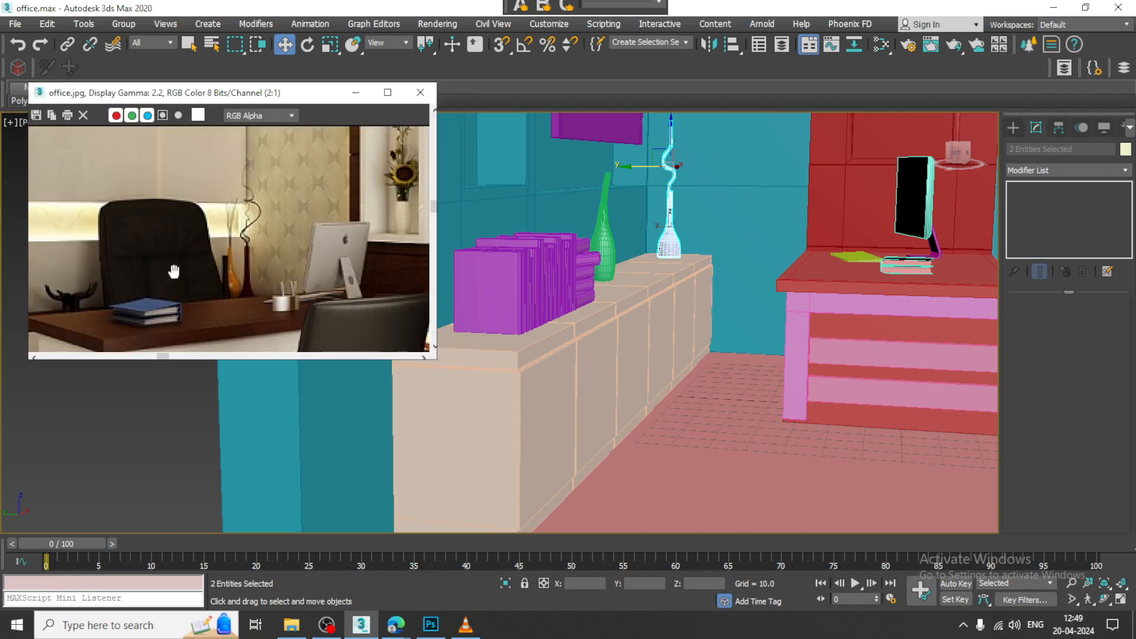
pyautogui.moveTo(170, 275)
pyautogui.mouseDown(button='middle')
pyautogui.moveTo(274, 273)
pyautogui.moveTo(161, 265)
pyautogui.mouseUp(button='middle')
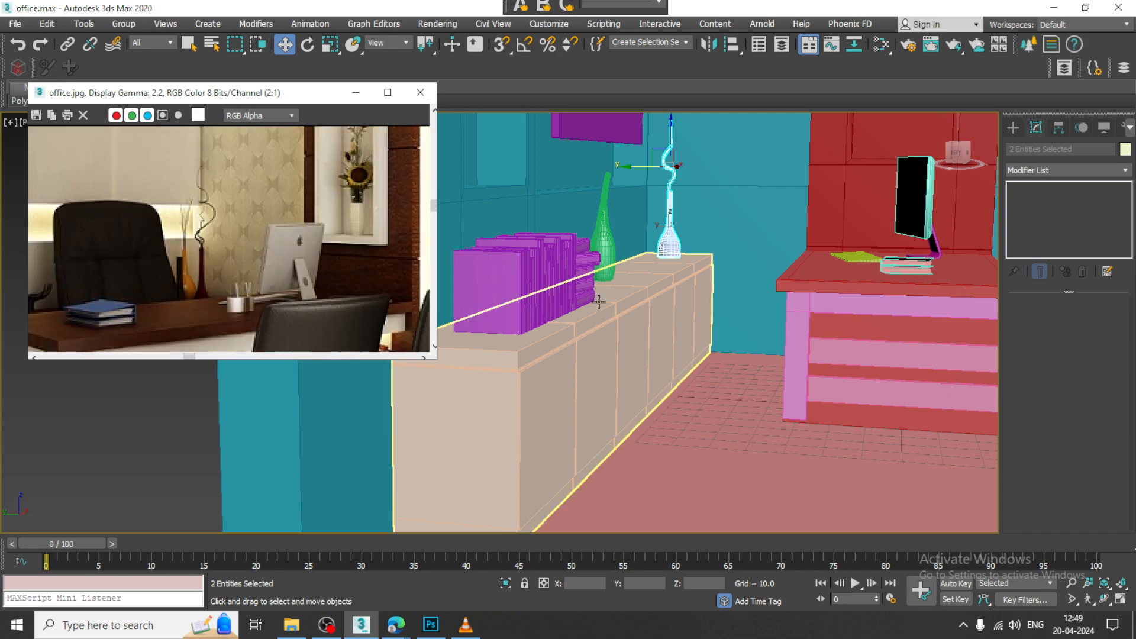
pyautogui.keyDown('alt'); pyautogui.moveTo(846, 287); pyautogui.dragTo(784, 294, button='middle'); pyautogui.keyUp('alt')
pyautogui.moveTo(785, 293); pyautogui.dragTo(802, 320, button='middle')
pyautogui.scroll(-4, 802, 320)
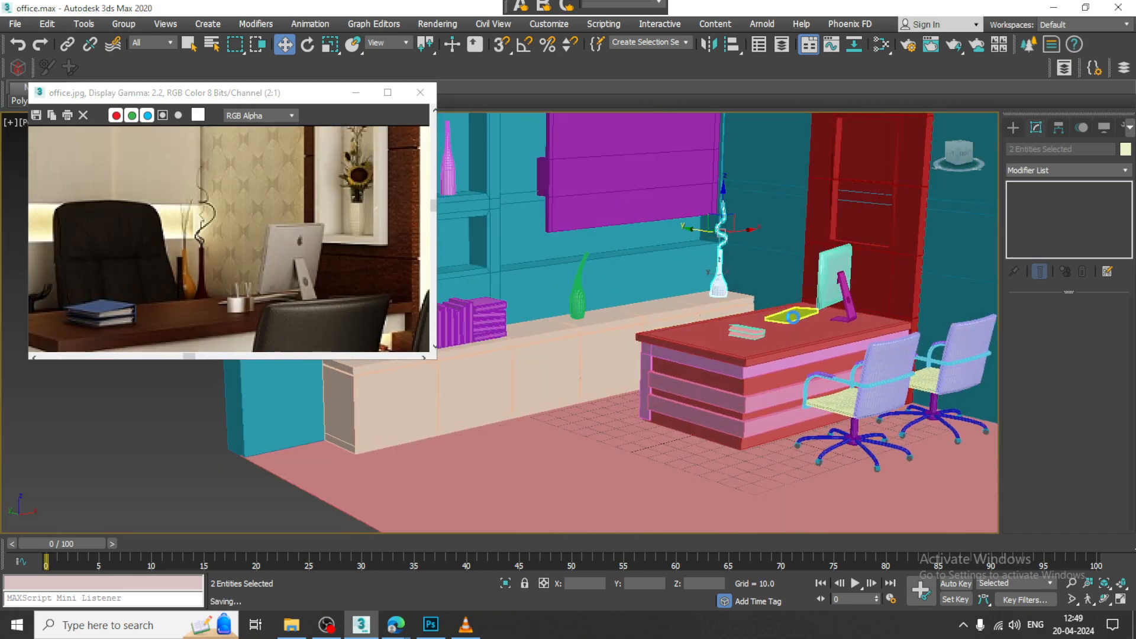
# Step: Draw a ChamferBox for the executive chair's backrest in the front view, about 58.9 long, 45 wide and 9.9 high with a 1.98 fillet
pyautogui.click(1012, 128)
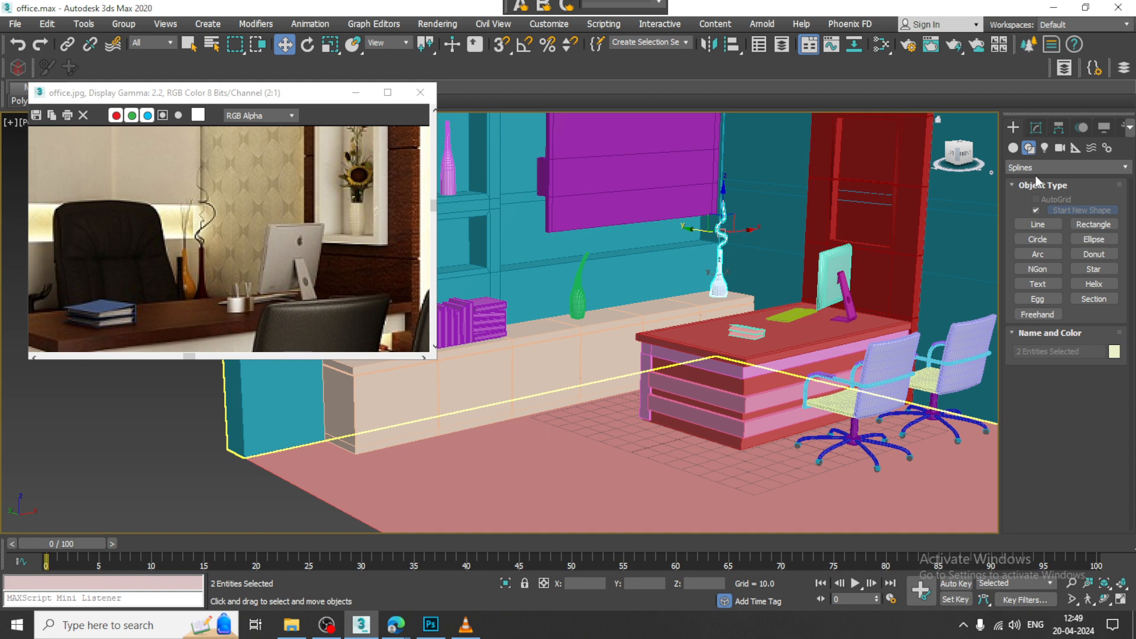
pyautogui.click(1014, 149)
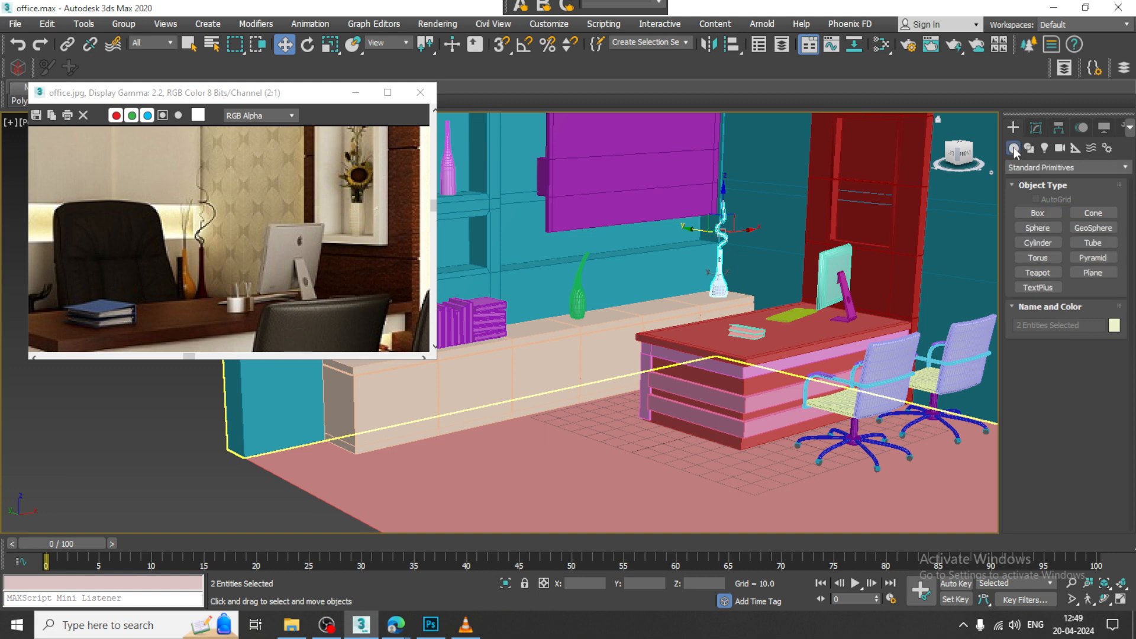
pyautogui.click(1065, 168)
pyautogui.click(1046, 197)
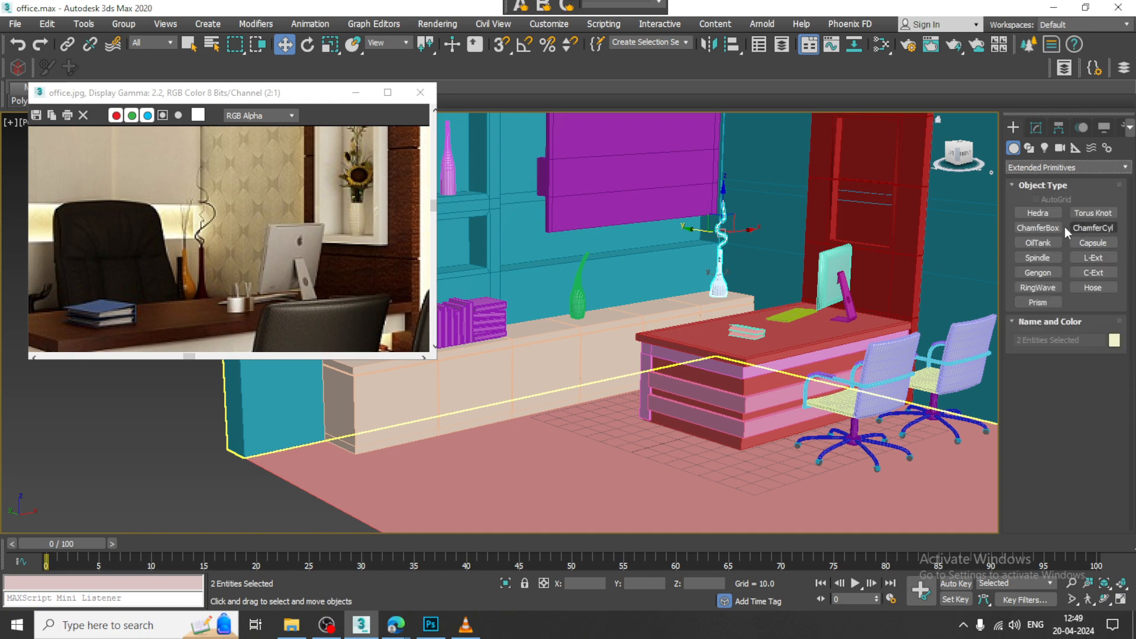
pyautogui.click(1037, 227)
pyautogui.hotkey('alt', 'w')
pyautogui.middleClick(880, 234)
pyautogui.hotkey('alt', 'w')
pyautogui.scroll(-5, 816, 237)
pyautogui.moveTo(817, 236); pyautogui.dragTo(712, 310, button='middle')
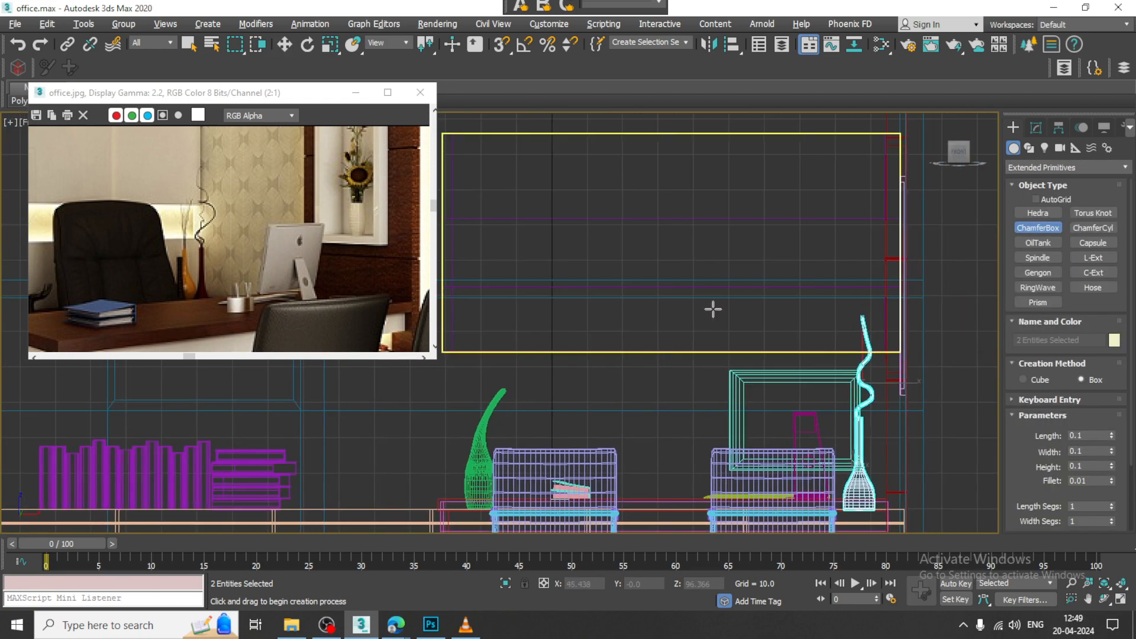
pyautogui.scroll(-2, 712, 309)
pyautogui.moveTo(680, 373); pyautogui.dragTo(667, 250, button='middle')
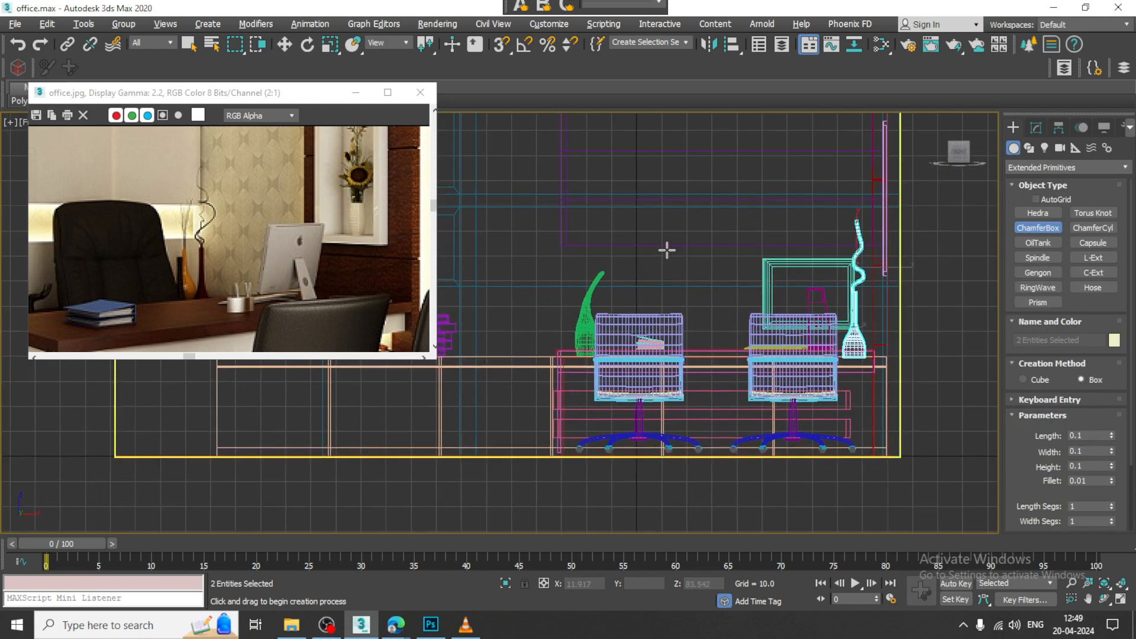
pyautogui.moveTo(663, 249); pyautogui.dragTo(776, 399)
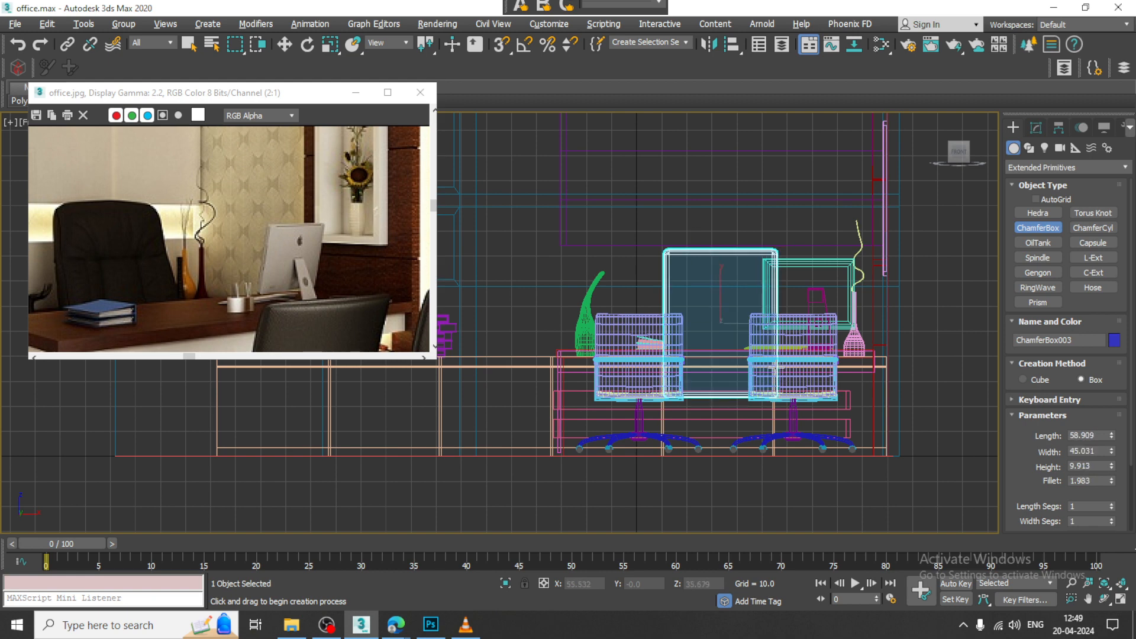
# Step: Move the new chamfer box back behind the desk to about Y 56.7
pyautogui.press('w')
pyautogui.hotkey('alt', 'w')
pyautogui.rightClick(777, 368)
pyautogui.hotkey('alt', 'w')
pyautogui.keyDown('alt'); pyautogui.moveTo(777, 368); pyautogui.dragTo(810, 383, button='middle'); pyautogui.keyUp('alt')
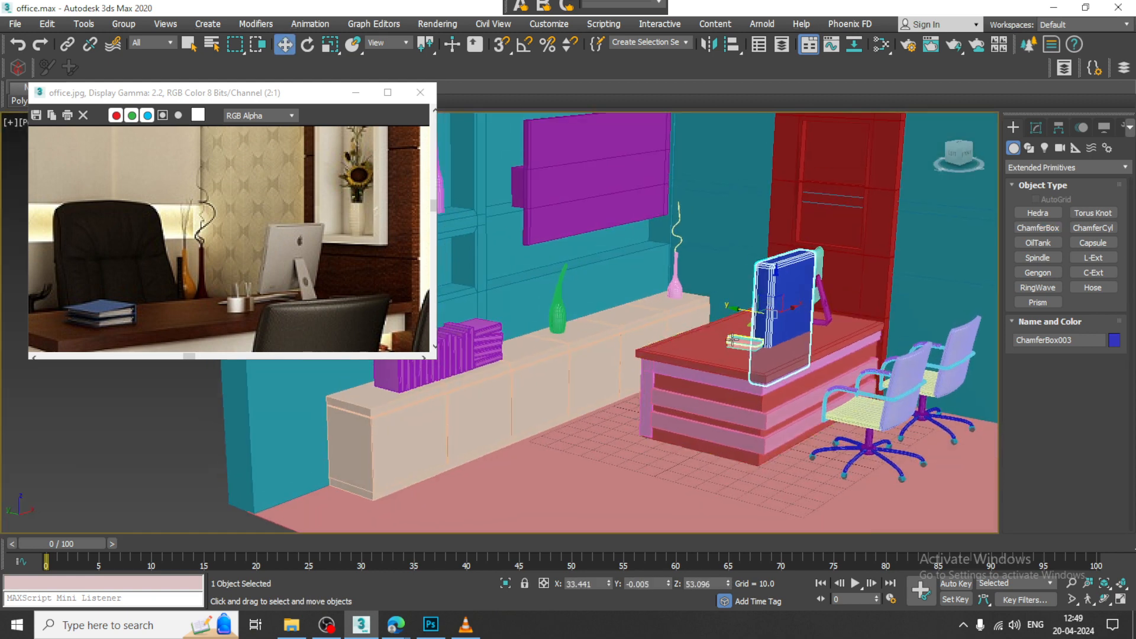
pyautogui.moveTo(745, 312); pyautogui.dragTo(646, 294)
pyautogui.scroll(5, 646, 295)
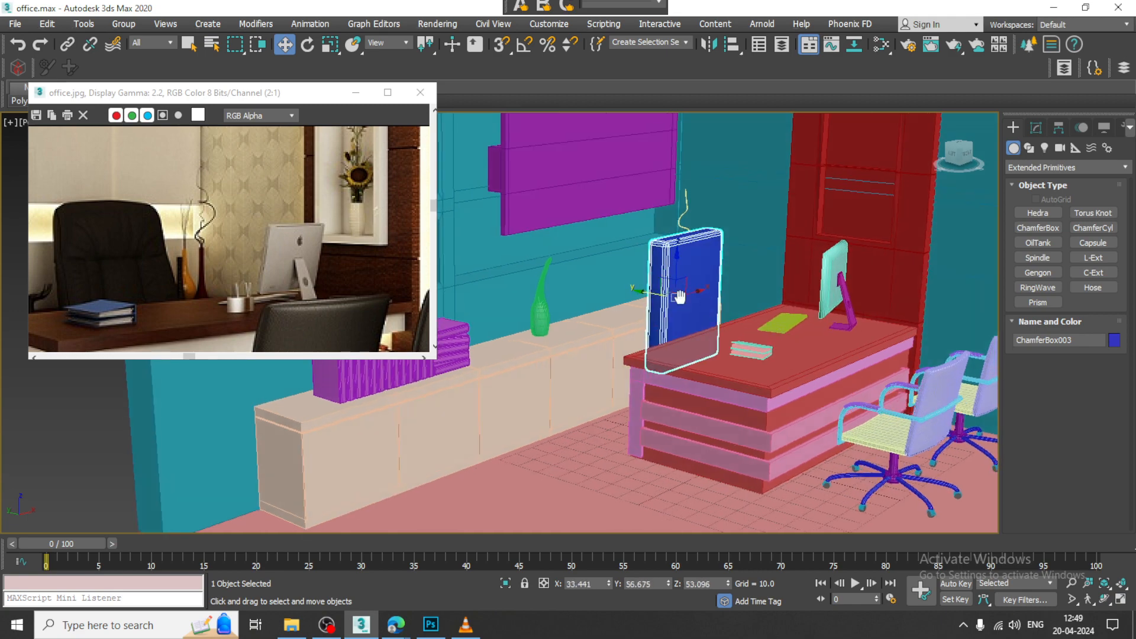
# Step: Tilt the backrest box by about -17.6 degrees around X and move it farther back to about Y 63.4
pyautogui.press('e')
pyautogui.moveTo(745, 300); pyautogui.dragTo(717, 286)
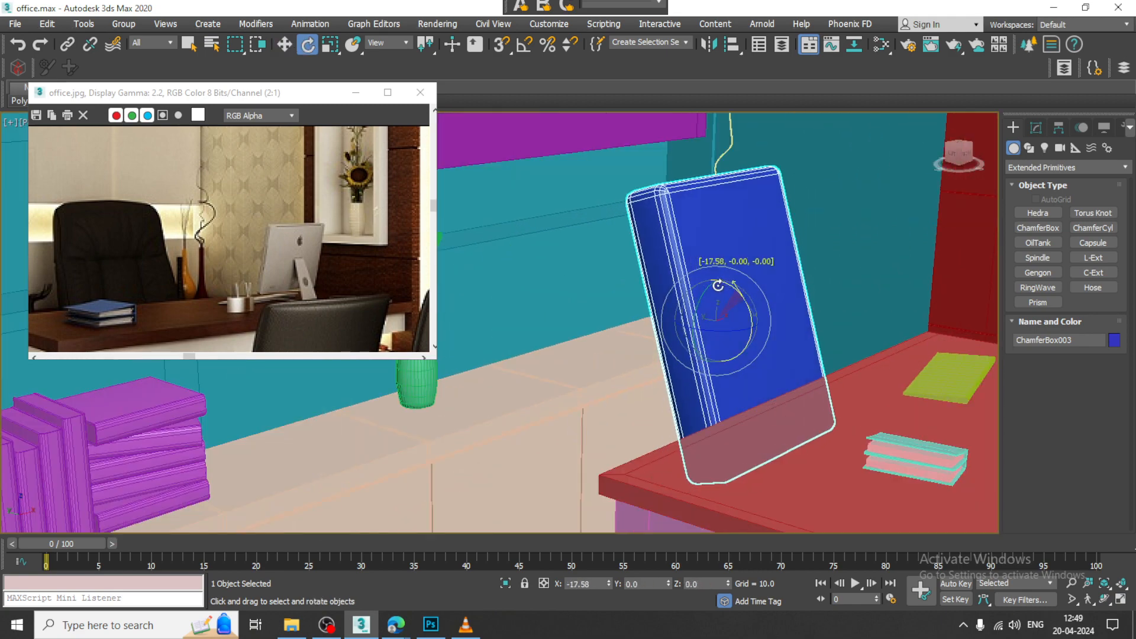
pyautogui.keyDown('alt'); pyautogui.moveTo(718, 287); pyautogui.dragTo(698, 324, button='middle'); pyautogui.keyUp('alt')
pyautogui.press('w')
pyautogui.moveTo(698, 323); pyautogui.dragTo(743, 337)
pyautogui.moveTo(743, 337)
pyautogui.keyDown('alt'); pyautogui.mouseDown(button='middle')
pyautogui.moveTo(706, 330)
pyautogui.moveTo(736, 328)
pyautogui.mouseUp(button='middle'); pyautogui.keyUp('alt')
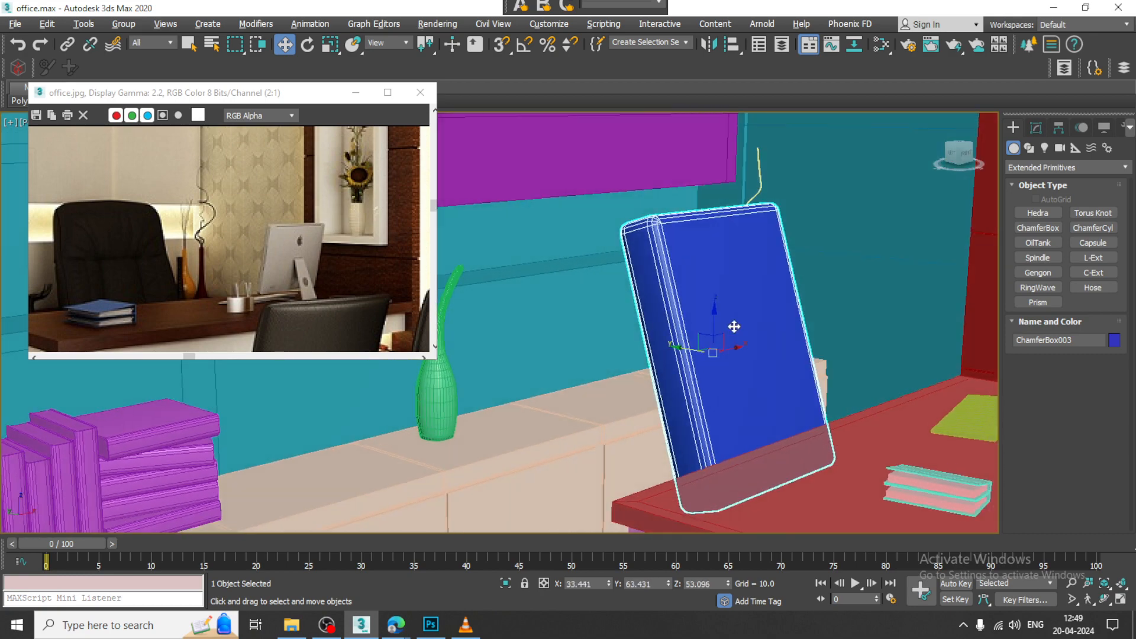
# Step: Set the backrest box's width to about 42.852 and its fillet to about 6.265
pyautogui.click(1036, 128)
pyautogui.keyDown('alt'); pyautogui.moveTo(727, 251); pyautogui.dragTo(747, 257, button='middle'); pyautogui.keyUp('alt')
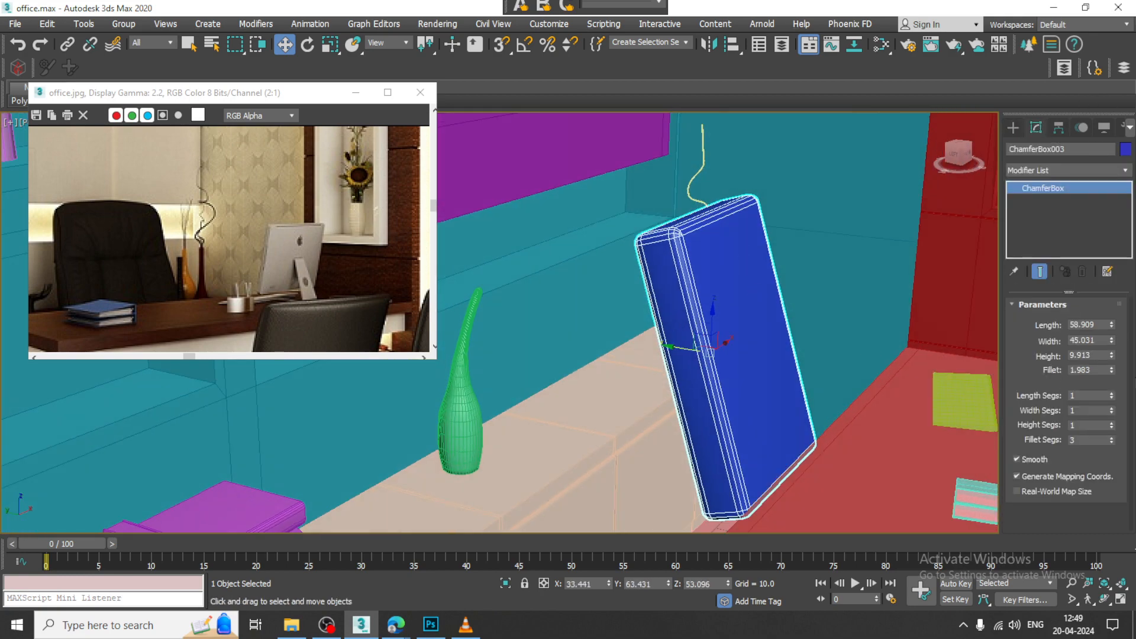
pyautogui.moveTo(1111, 347); pyautogui.dragTo(1111, 326)
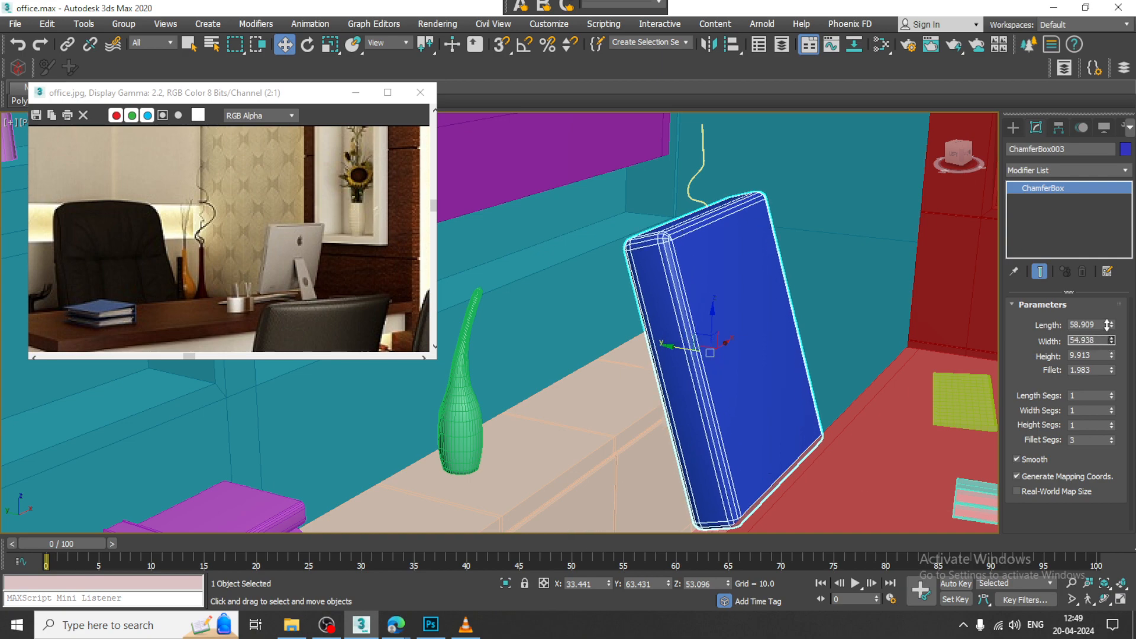
pyautogui.moveTo(768, 365)
pyautogui.keyDown('alt'); pyautogui.mouseDown(button='middle')
pyautogui.moveTo(734, 371)
pyautogui.moveTo(763, 368)
pyautogui.mouseUp(button='middle'); pyautogui.keyUp('alt')
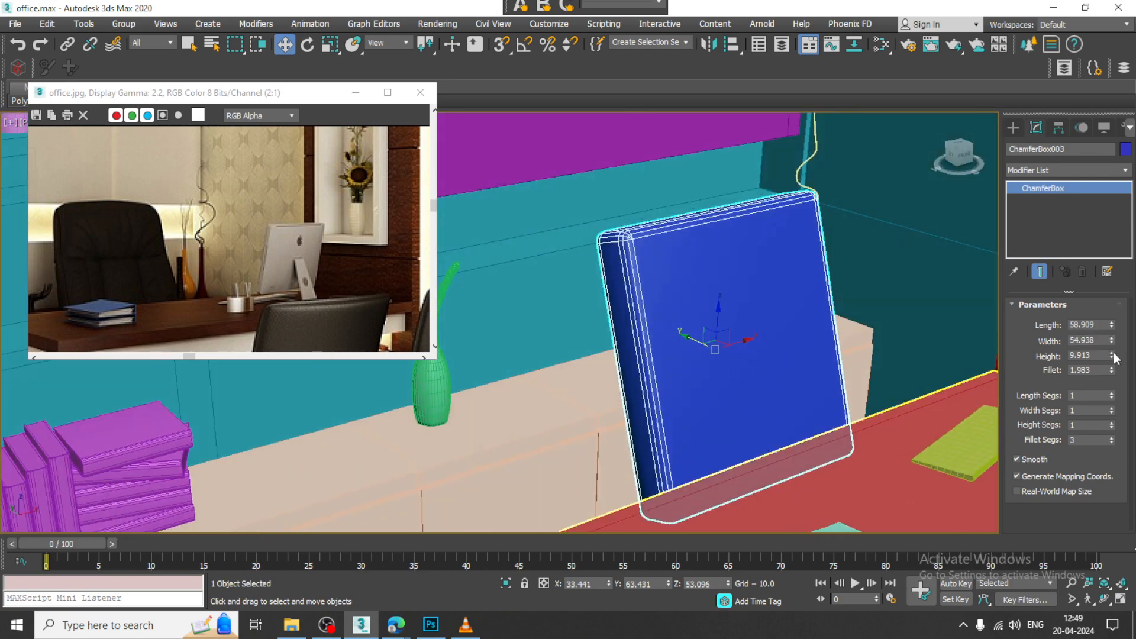
pyautogui.moveTo(1111, 356); pyautogui.dragTo(1112, 360)
pyautogui.hotkey('ctrl', 'z')
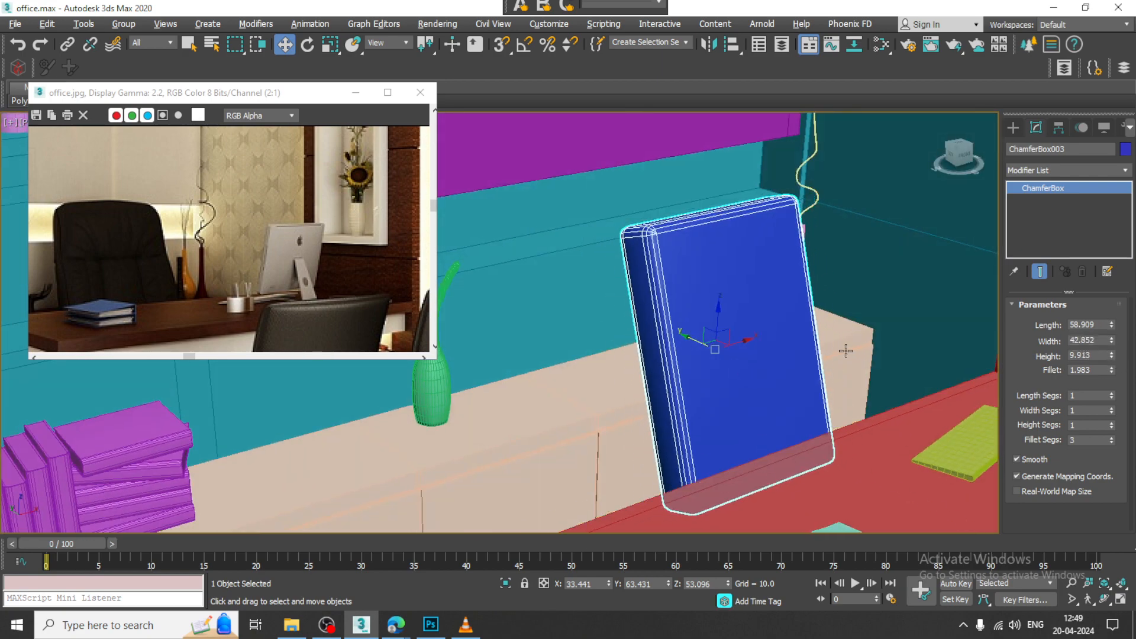
pyautogui.moveTo(846, 352)
pyautogui.keyDown('alt'); pyautogui.mouseDown(button='middle')
pyautogui.moveTo(811, 339)
pyautogui.moveTo(826, 344)
pyautogui.mouseUp(button='middle'); pyautogui.keyUp('alt')
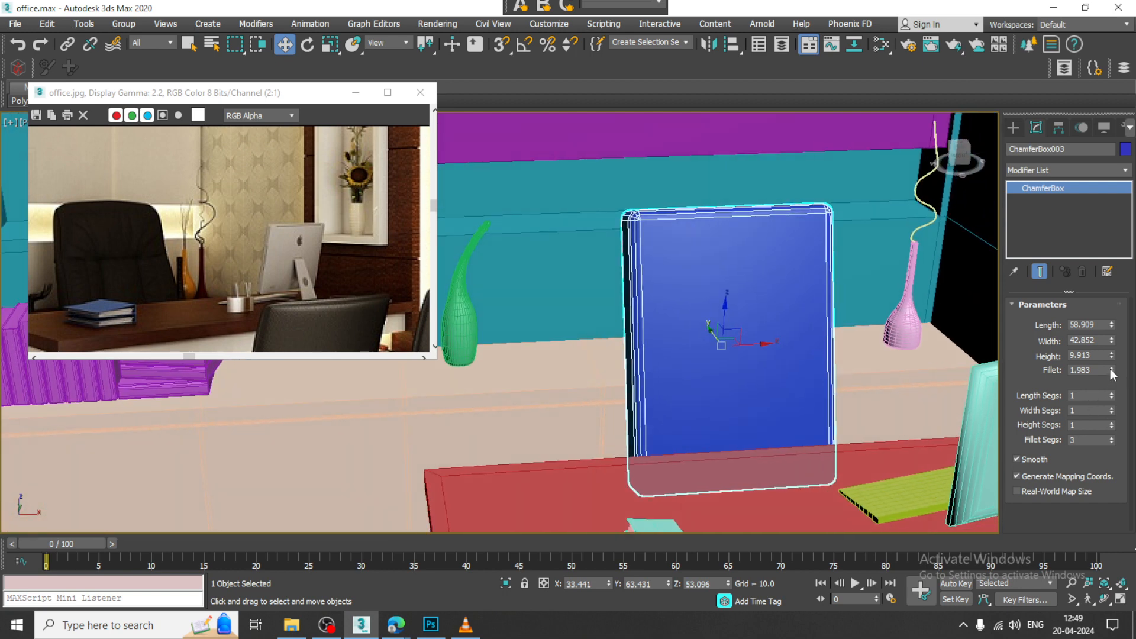
pyautogui.moveTo(1111, 372); pyautogui.dragTo(1094, 234)
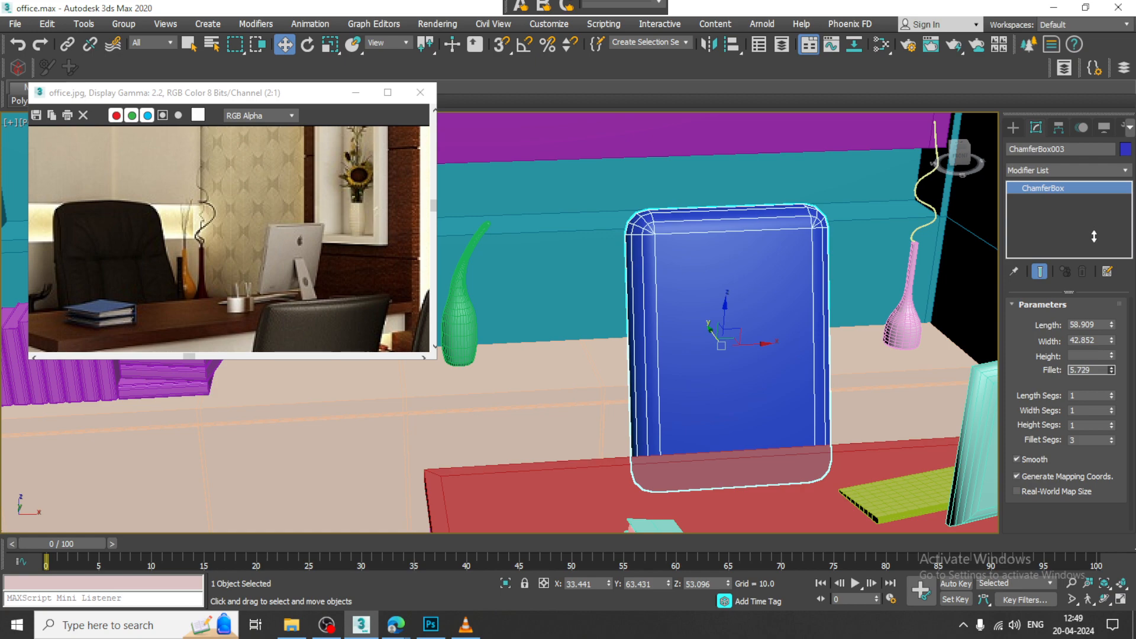
pyautogui.keyDown('alt'); pyautogui.moveTo(840, 284); pyautogui.dragTo(791, 323, button='middle'); pyautogui.keyUp('alt')
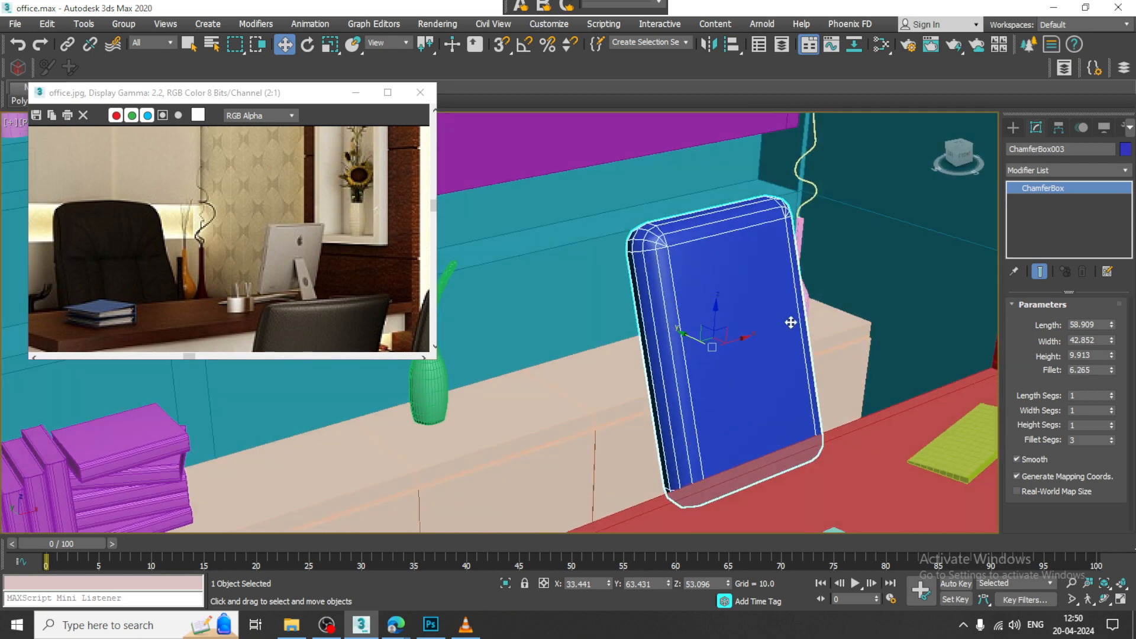
# Step: Convert the backrest to Editable Poly and widen its lower end by moving the bottom corner vertices outward, the outer right group to about X 55.8
pyautogui.rightClick(695, 290)
pyautogui.moveTo(779, 440)
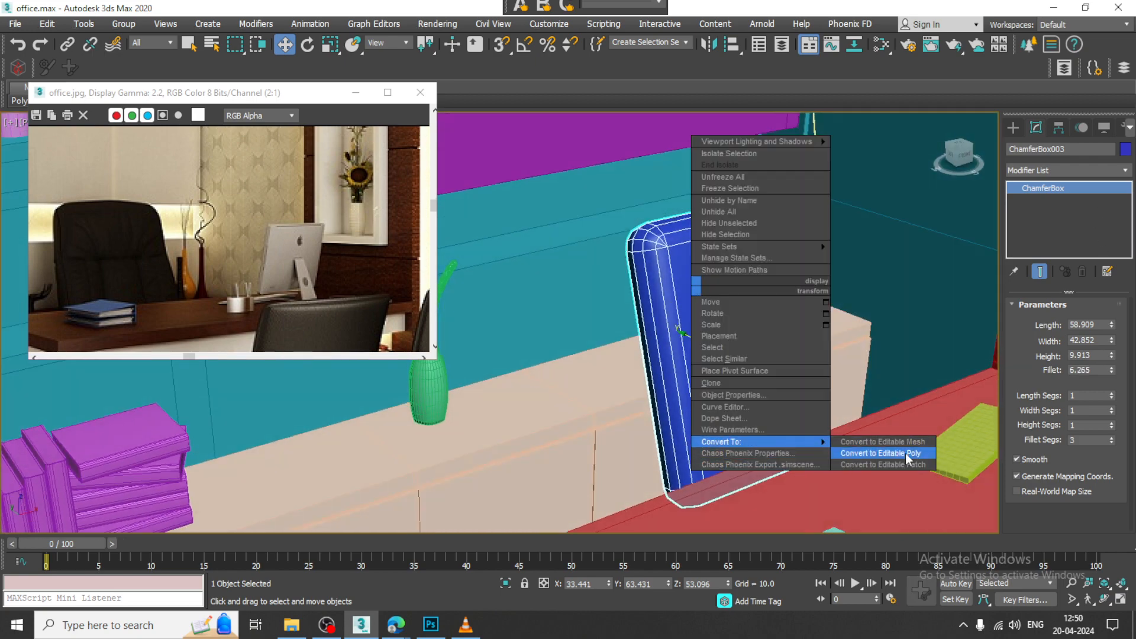
pyautogui.click(863, 448)
pyautogui.press('1')
pyautogui.keyDown('alt'); pyautogui.moveTo(791, 424); pyautogui.dragTo(677, 445, button='middle'); pyautogui.keyUp('alt')
pyautogui.moveTo(747, 601); pyautogui.dragTo(748, 602)
pyautogui.keyDown('alt'); pyautogui.moveTo(598, 480); pyautogui.dragTo(680, 487, button='middle'); pyautogui.keyUp('alt')
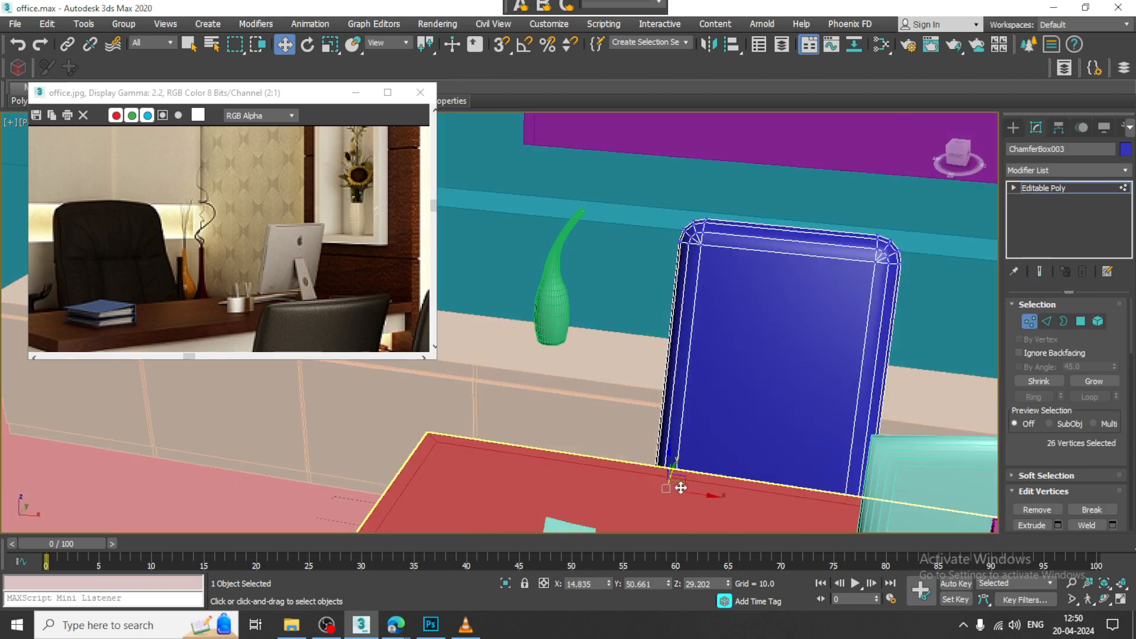
pyautogui.moveTo(697, 494); pyautogui.dragTo(688, 492)
pyautogui.keyDown('alt'); pyautogui.moveTo(785, 450); pyautogui.dragTo(978, 557, button='middle'); pyautogui.keyUp('alt')
pyautogui.keyDown('alt'); pyautogui.moveTo(872, 460); pyautogui.dragTo(918, 323, button='middle'); pyautogui.keyUp('alt')
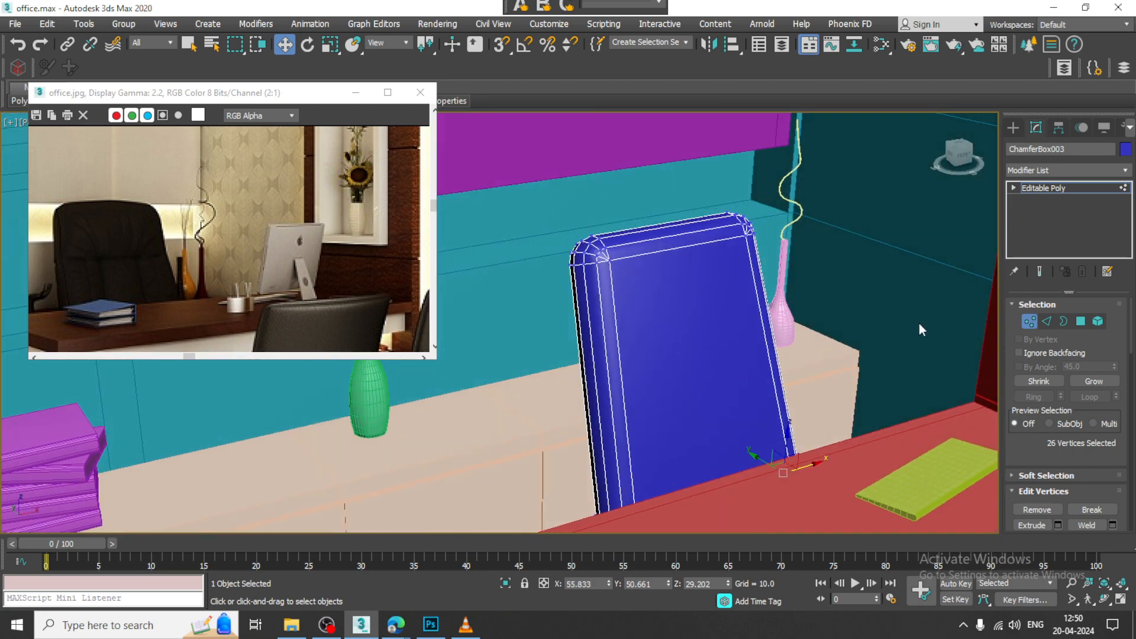
pyautogui.click(1070, 191)
pyautogui.keyDown('alt'); pyautogui.moveTo(746, 229); pyautogui.dragTo(733, 266, button='middle'); pyautogui.keyUp('alt')
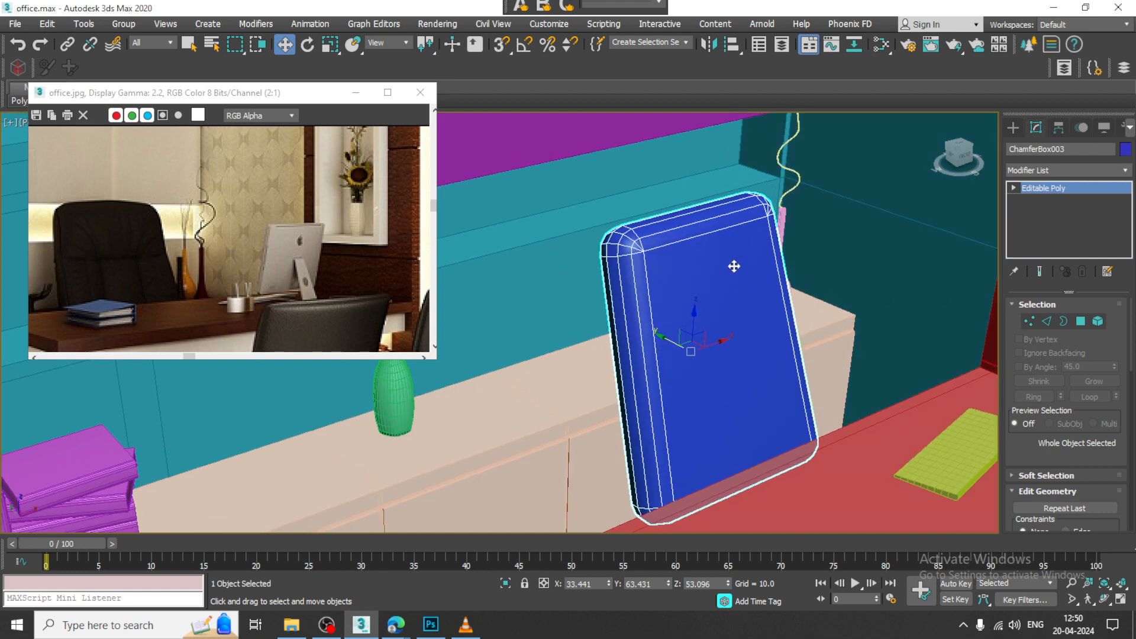
# Step: Connect the backrest's long vertical edges with 5 segments
pyautogui.click(1046, 320)
pyautogui.moveTo(818, 341); pyautogui.dragTo(822, 344)
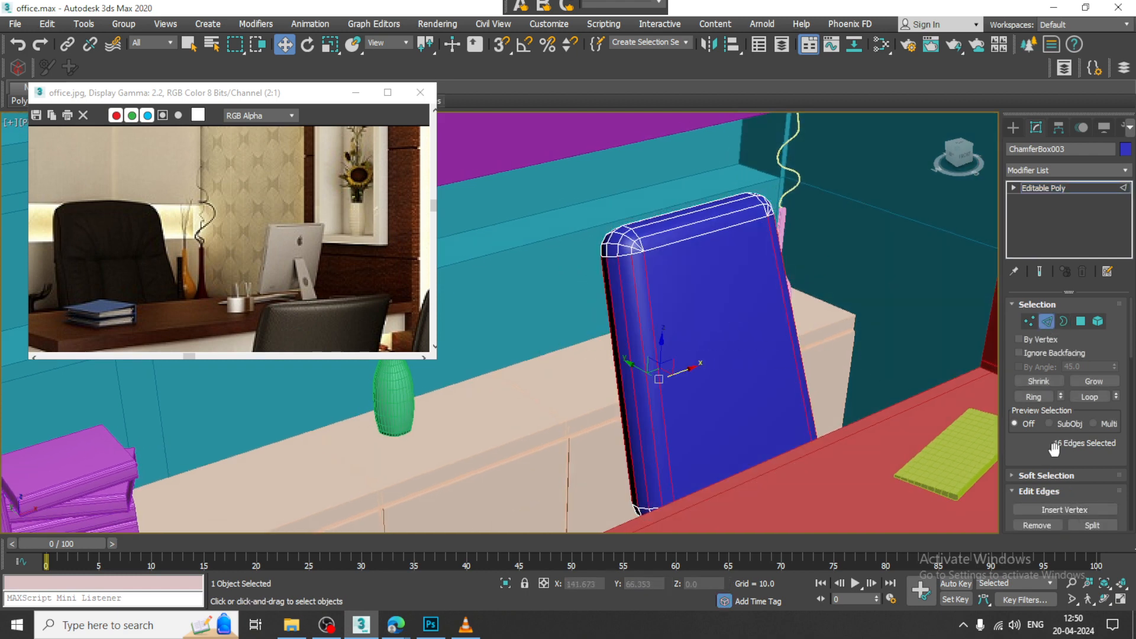
pyautogui.scroll(-5, 1108, 383)
pyautogui.click(1112, 397)
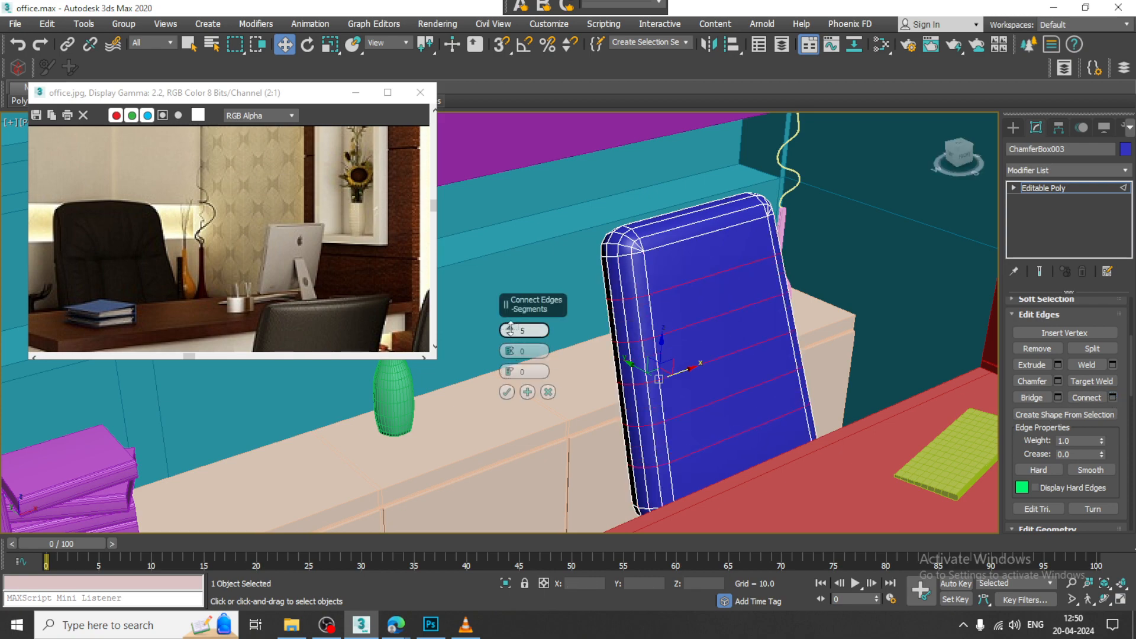
pyautogui.click(507, 392)
pyautogui.keyDown('alt'); pyautogui.moveTo(507, 392); pyautogui.dragTo(825, 272, button='middle'); pyautogui.keyUp('alt')
pyautogui.press('1')
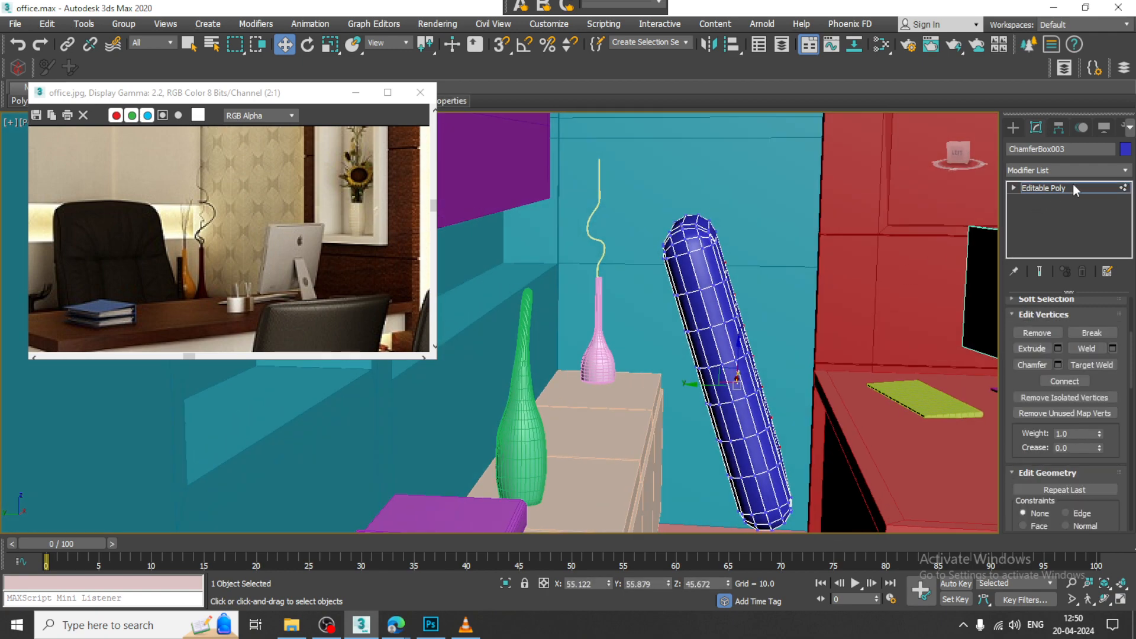
pyautogui.click(1074, 187)
# Step: Rotate the backrest upright in the left view by about -16.7 degrees
pyautogui.hotkey('alt', 'w')
pyautogui.hotkey('alt', 'w')
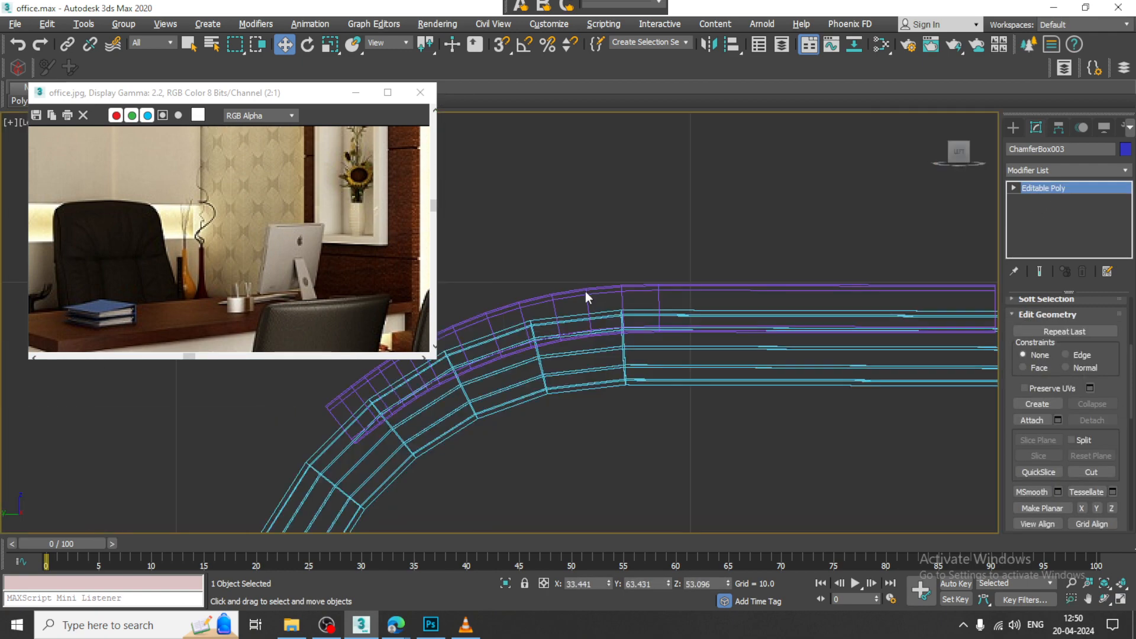
pyautogui.scroll(-6, 586, 292)
pyautogui.press('e')
pyautogui.moveTo(567, 259); pyautogui.dragTo(587, 274)
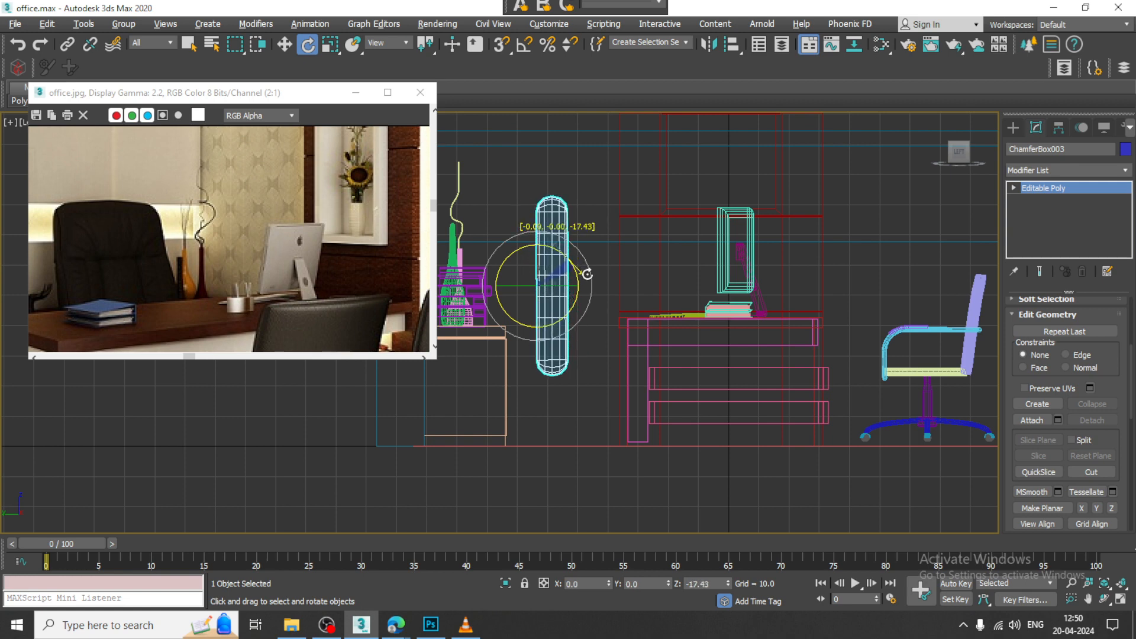
pyautogui.moveTo(586, 274); pyautogui.dragTo(586, 273)
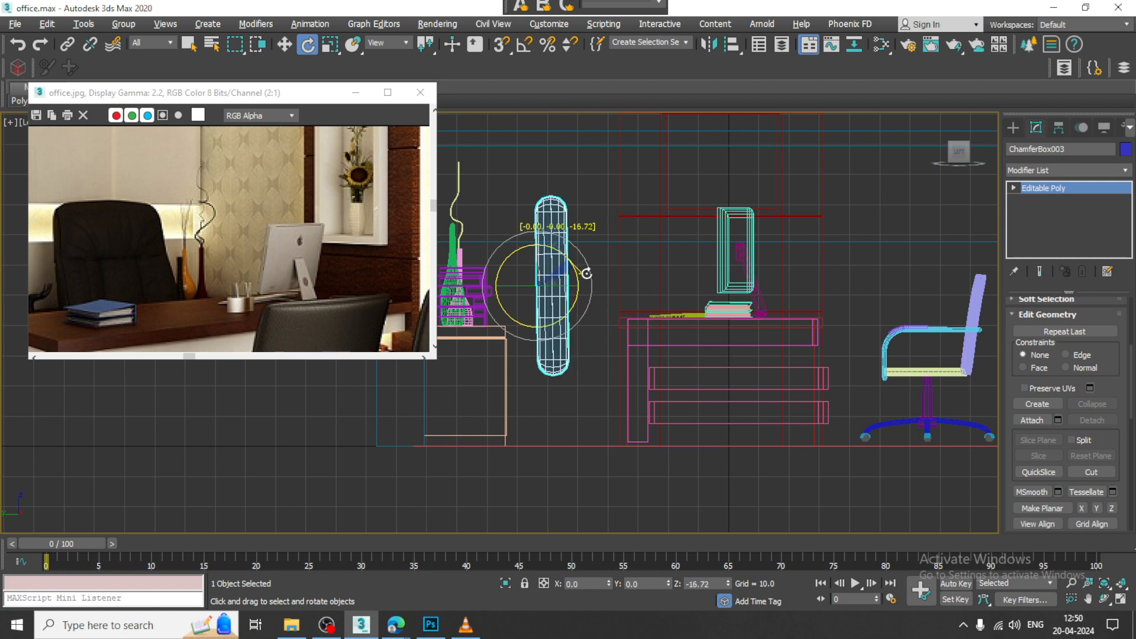
# Step: Connect the backrest's horizontal edges across its front and back with 3 segments
pyautogui.press('w')
pyautogui.hotkey('alt', 'w')
pyautogui.middleClick(680, 414)
pyautogui.hotkey('alt', 'w')
pyautogui.scroll(4, 740, 381)
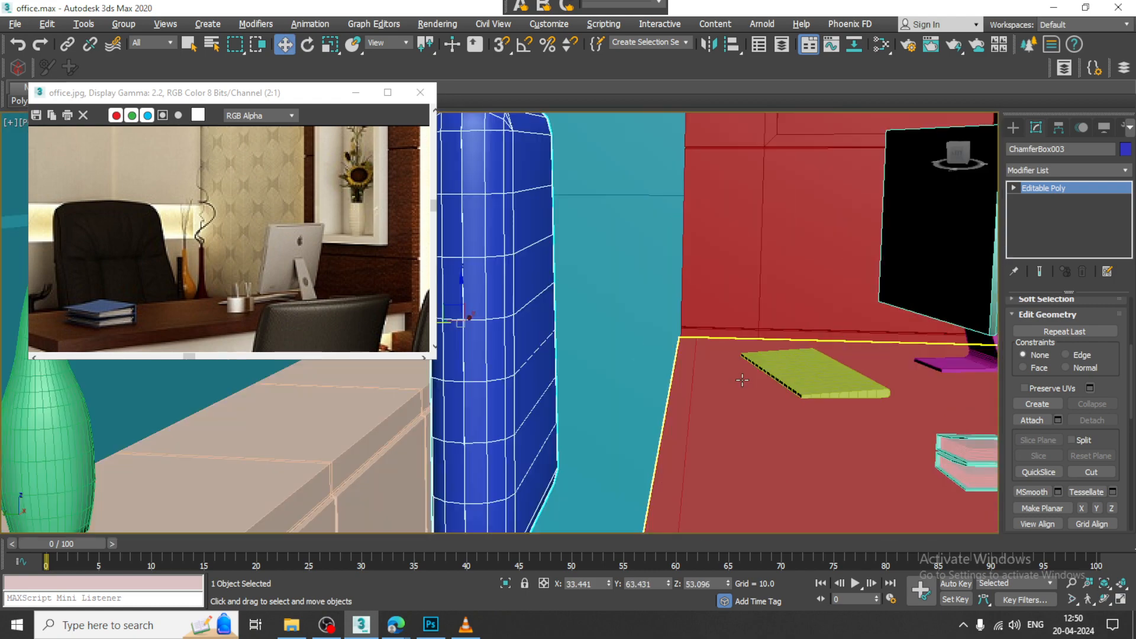
pyautogui.keyDown('alt'); pyautogui.moveTo(741, 380); pyautogui.dragTo(700, 398, button='middle'); pyautogui.keyUp('alt')
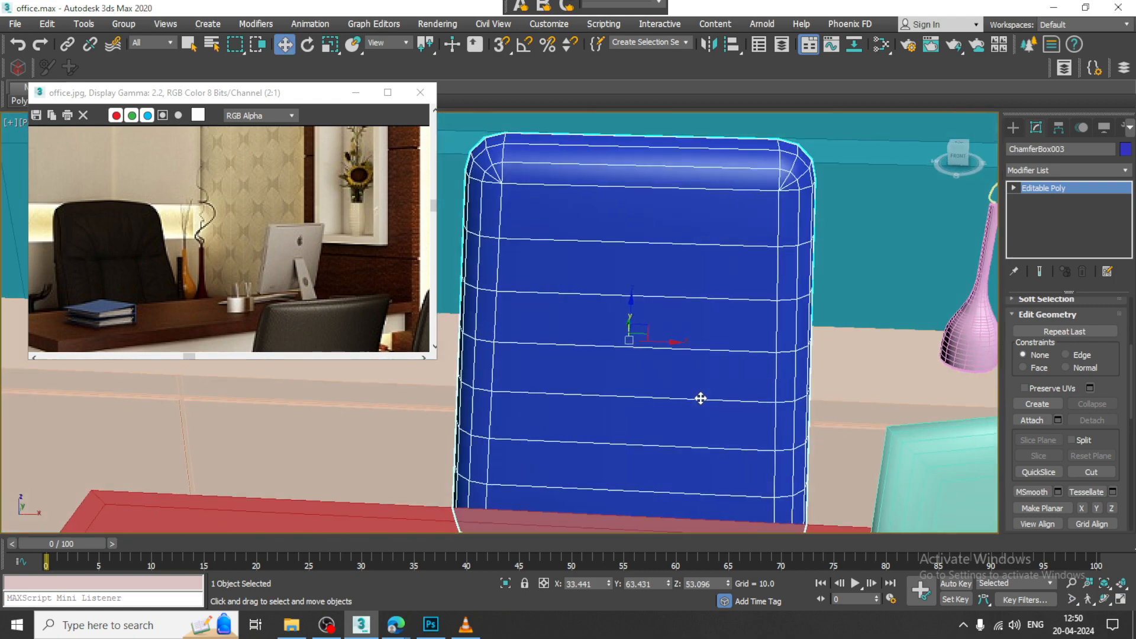
pyautogui.press('2')
pyautogui.scroll(-4, 662, 343)
pyautogui.keyDown('alt'); pyautogui.moveTo(655, 309); pyautogui.dragTo(725, 371, button='middle'); pyautogui.keyUp('alt')
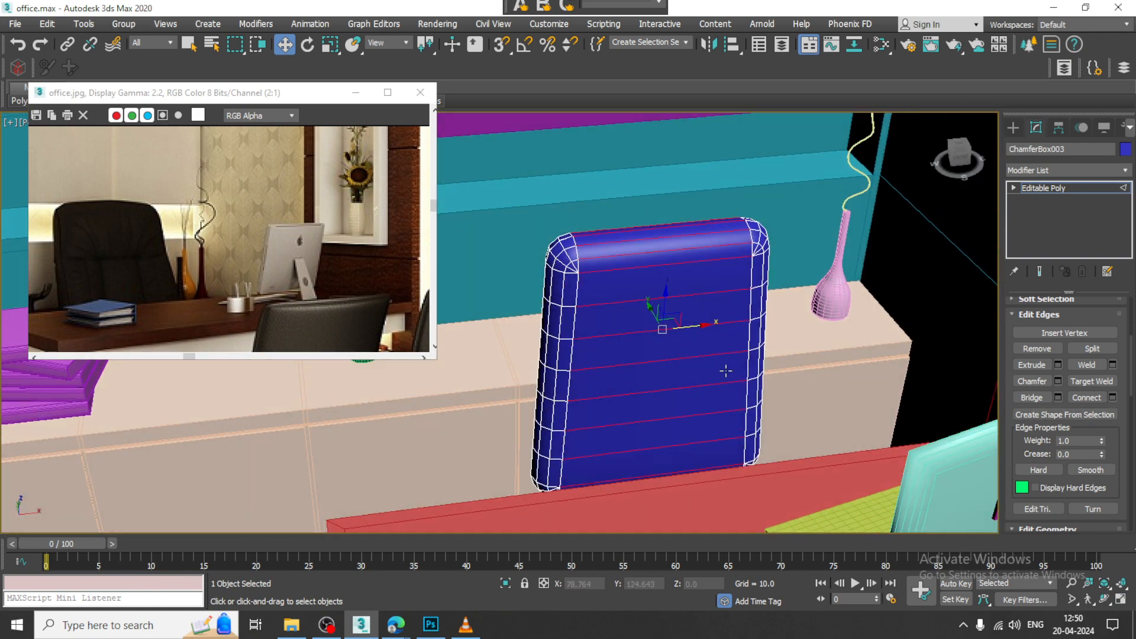
pyautogui.click(1112, 397)
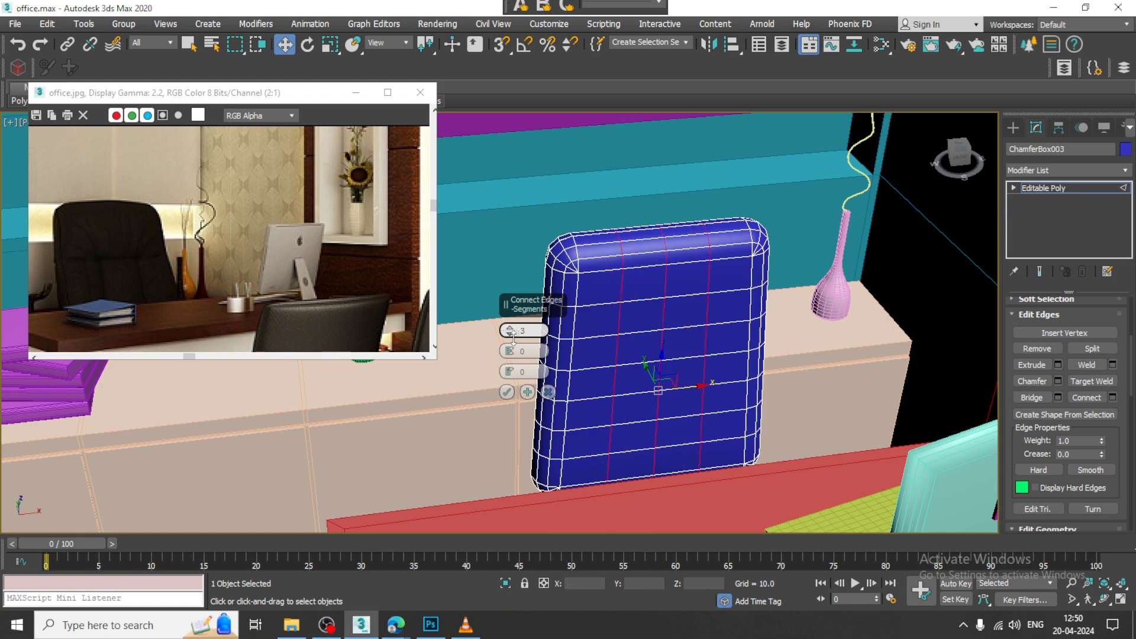
pyautogui.click(506, 391)
pyautogui.keyDown('alt'); pyautogui.moveTo(668, 348); pyautogui.dragTo(722, 307, button='middle'); pyautogui.keyUp('alt')
# Step: Apply an FFD(box) modifier to the chair backrest and set its lattice to 8x8x8 points
pyautogui.click(1073, 186)
pyautogui.click(1067, 173)
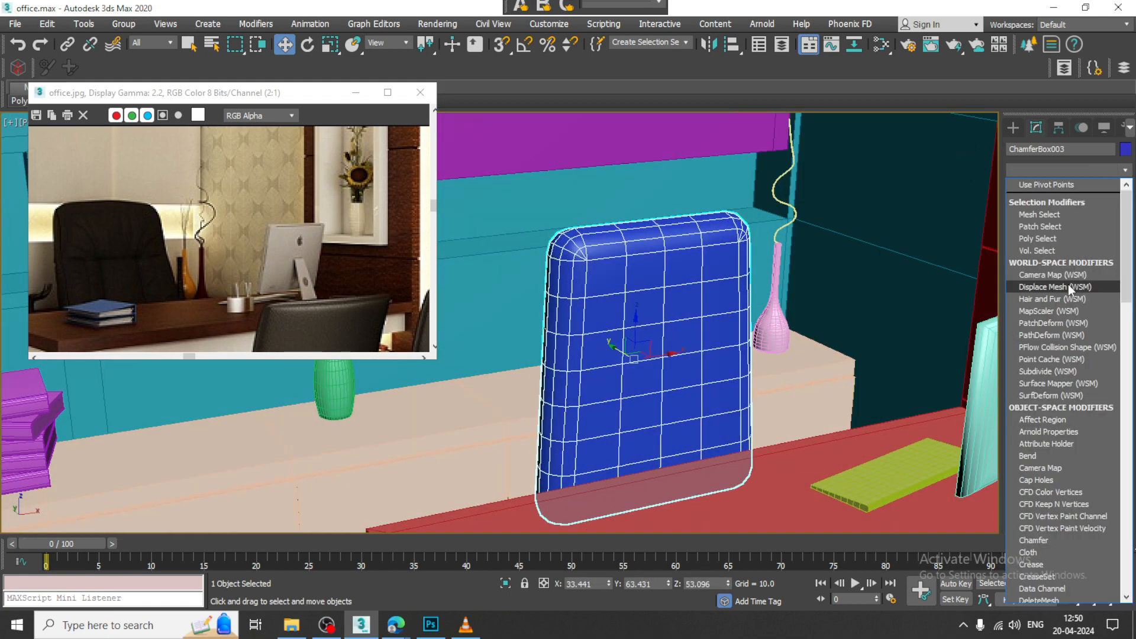
pyautogui.scroll(-15, 1067, 284)
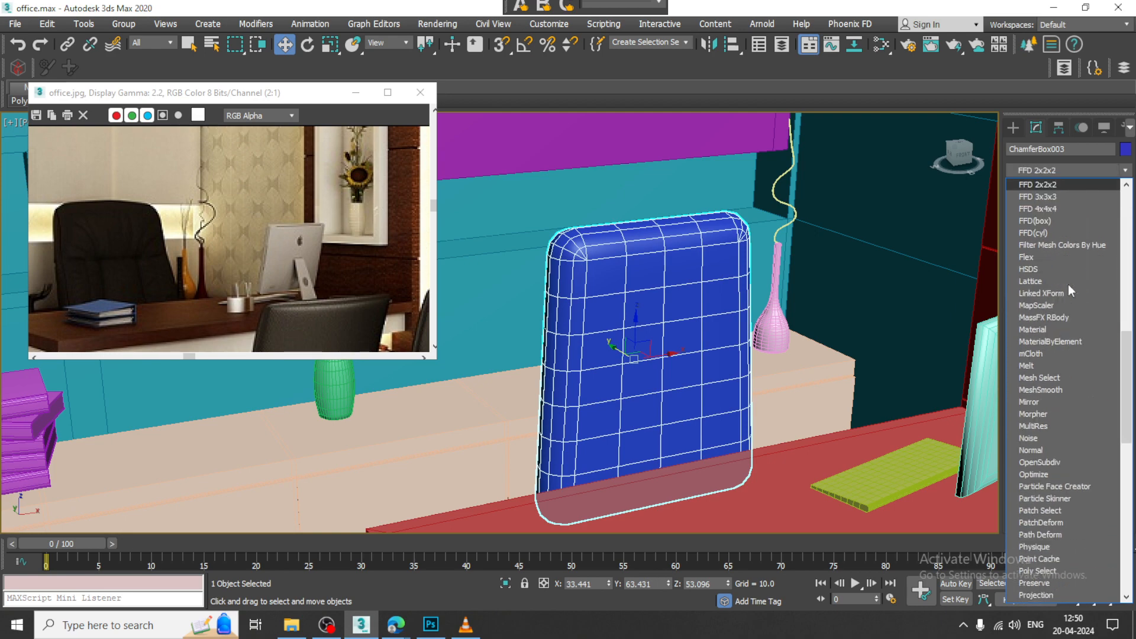
pyautogui.click(1048, 221)
pyautogui.moveTo(727, 291)
pyautogui.keyDown('alt'); pyautogui.mouseDown(button='middle')
pyautogui.moveTo(751, 281)
pyautogui.moveTo(733, 280)
pyautogui.mouseUp(button='middle'); pyautogui.keyUp('alt')
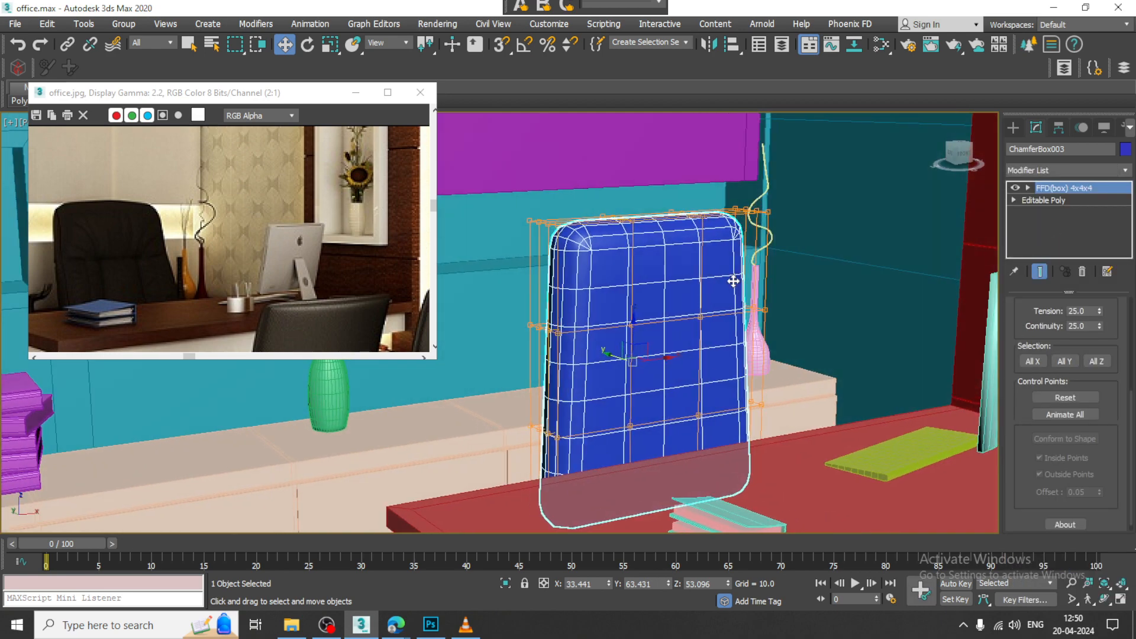
pyautogui.scroll(5, 1020, 509)
pyautogui.click(1065, 347)
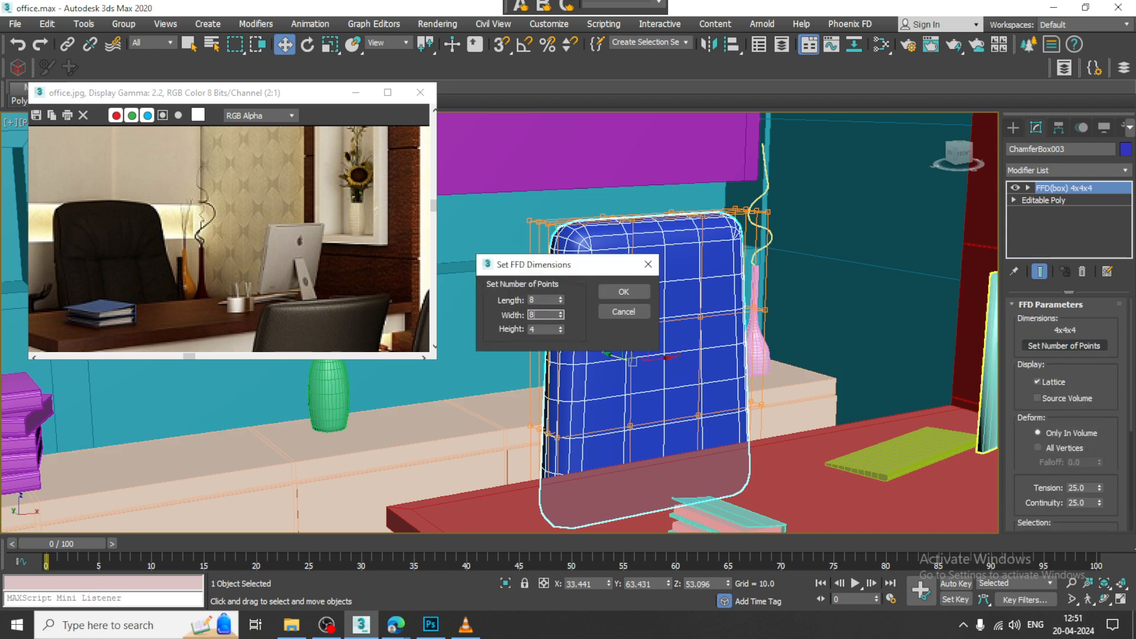
pyautogui.click(637, 294)
pyautogui.keyDown('alt'); pyautogui.moveTo(637, 295); pyautogui.dragTo(649, 302, button='middle'); pyautogui.keyUp('alt')
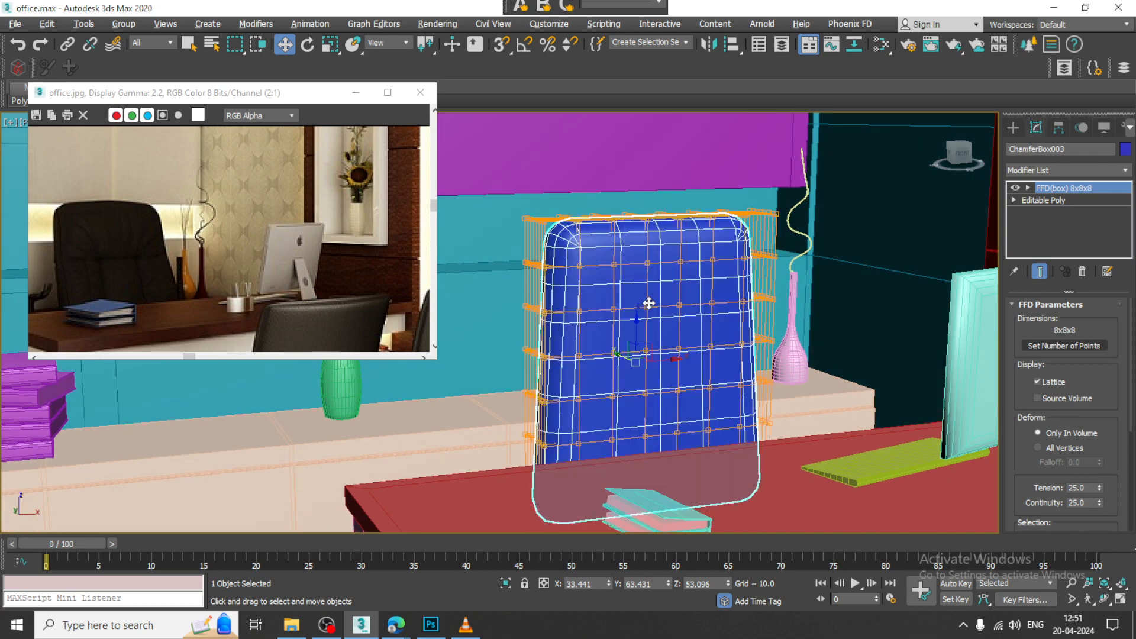
# Step: Inspect the backrest and its FFD lattice in the top and perspective views
pyautogui.hotkey('alt', 'w')
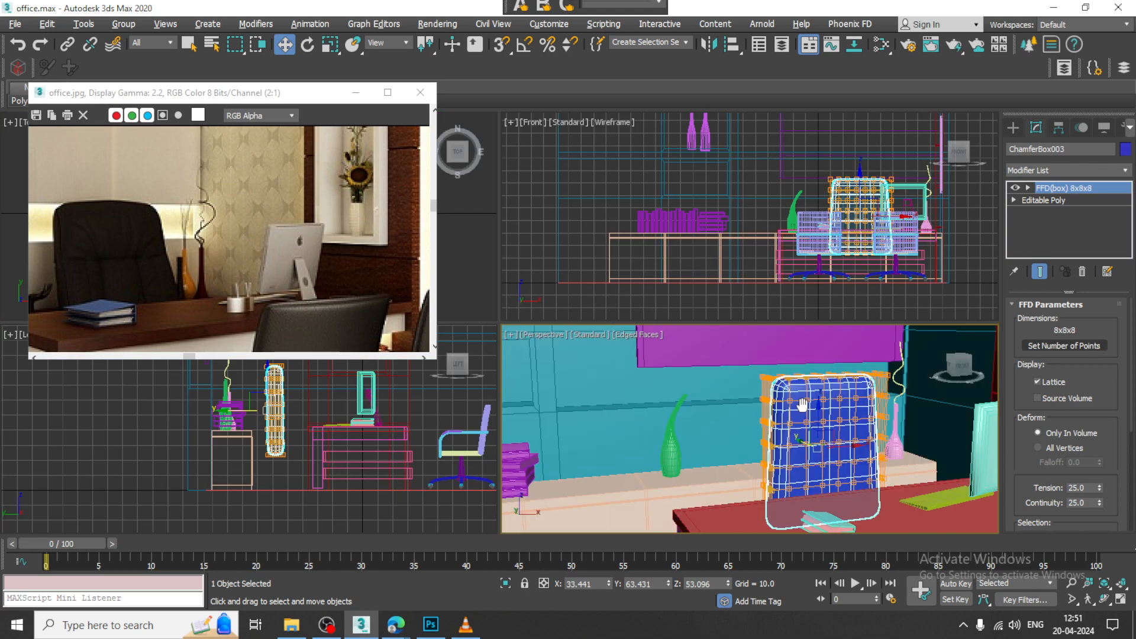
pyautogui.keyDown('alt'); pyautogui.moveTo(804, 407); pyautogui.dragTo(831, 409, button='middle'); pyautogui.keyUp('alt')
pyautogui.hotkey('alt', 'w')
pyautogui.scroll(2, 754, 357)
pyautogui.hotkey('alt', 'w')
pyautogui.rightClick(467, 248)
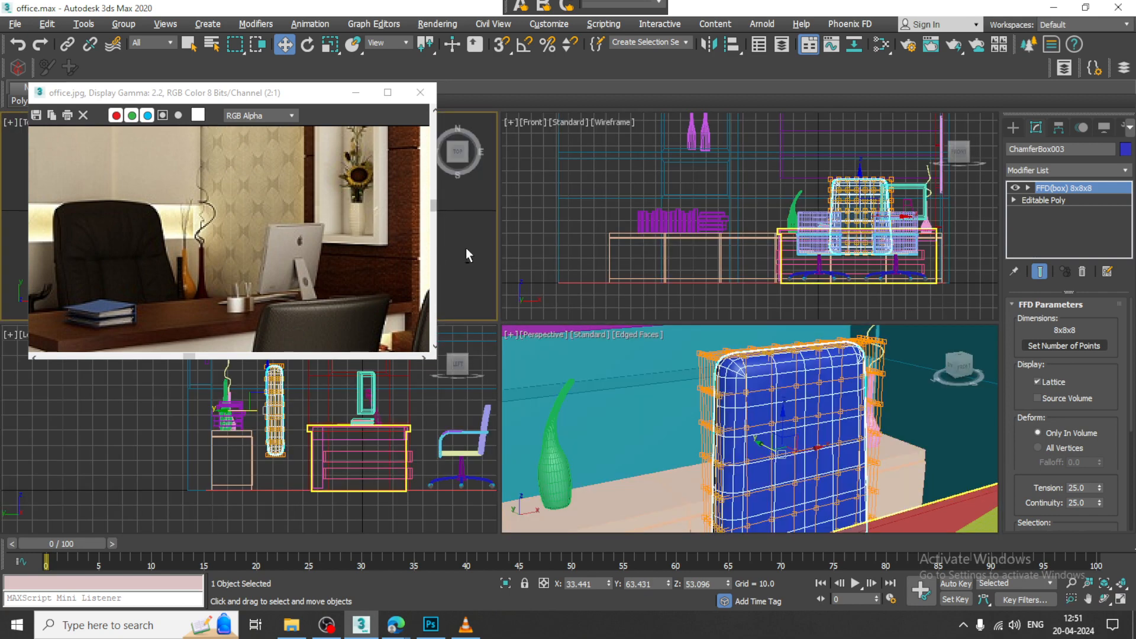
pyautogui.hotkey('alt', 'w')
pyautogui.scroll(-2, 825, 311)
pyautogui.press('z')
pyautogui.scroll(-5, 617, 339)
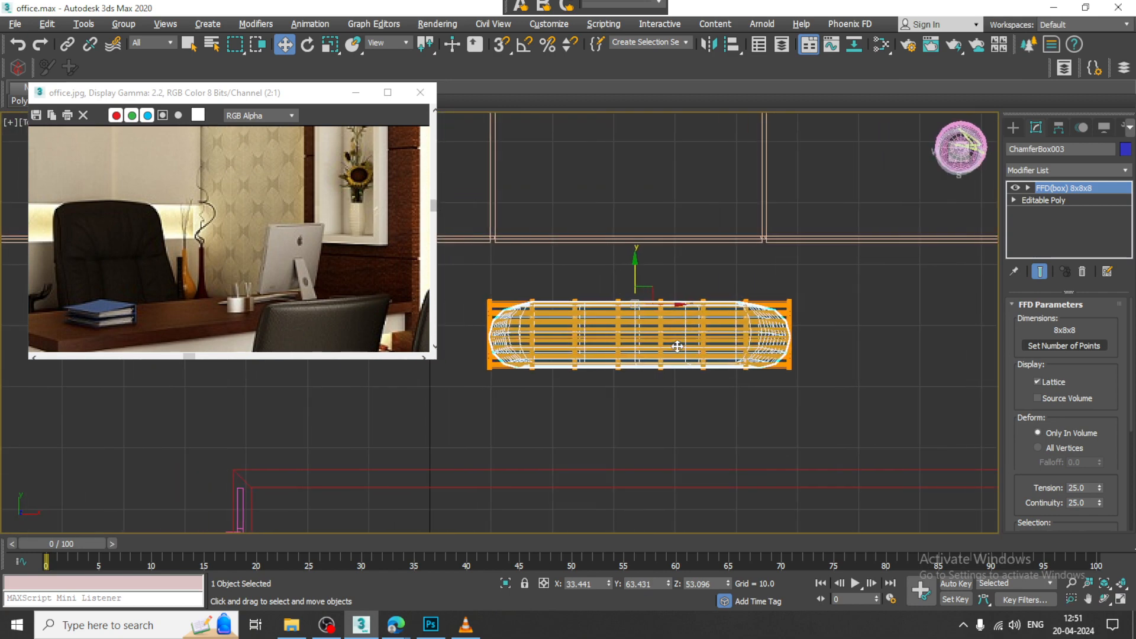
pyautogui.hotkey('alt', 'w')
pyautogui.rightClick(865, 349)
pyautogui.hotkey('alt', 'w')
pyautogui.keyDown('alt'); pyautogui.moveTo(652, 280); pyautogui.dragTo(756, 335, button='middle'); pyautogui.keyUp('alt')
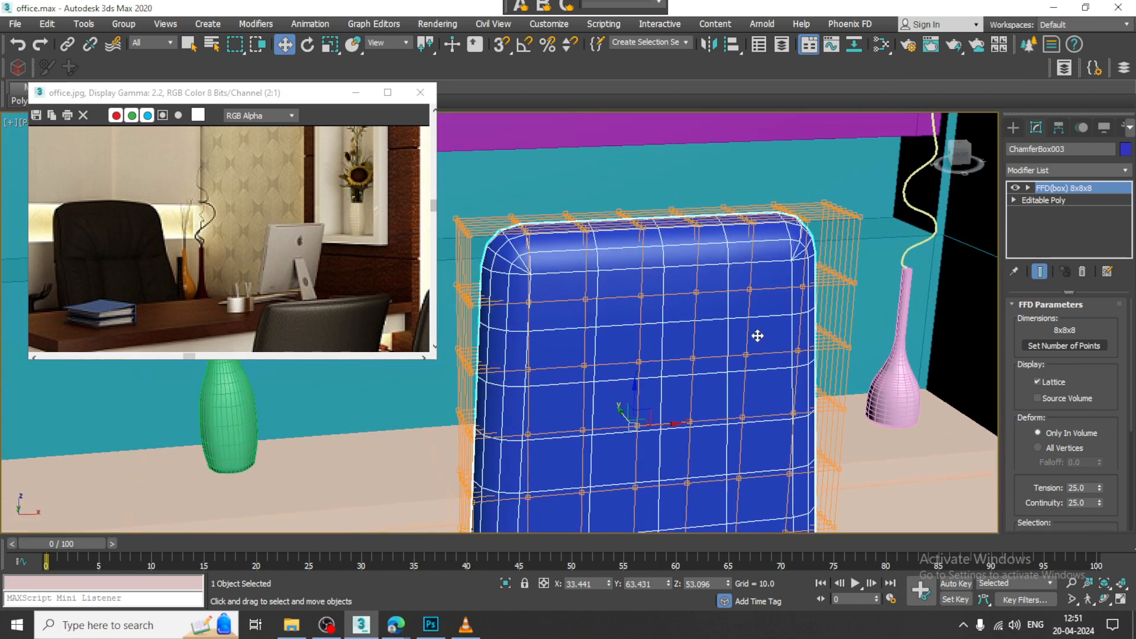
pyautogui.scroll(2, 681, 310)
# Step: Try pulling a single upper control point on the backrest's front face along Y, and undo each attempt
pyautogui.press('F3')
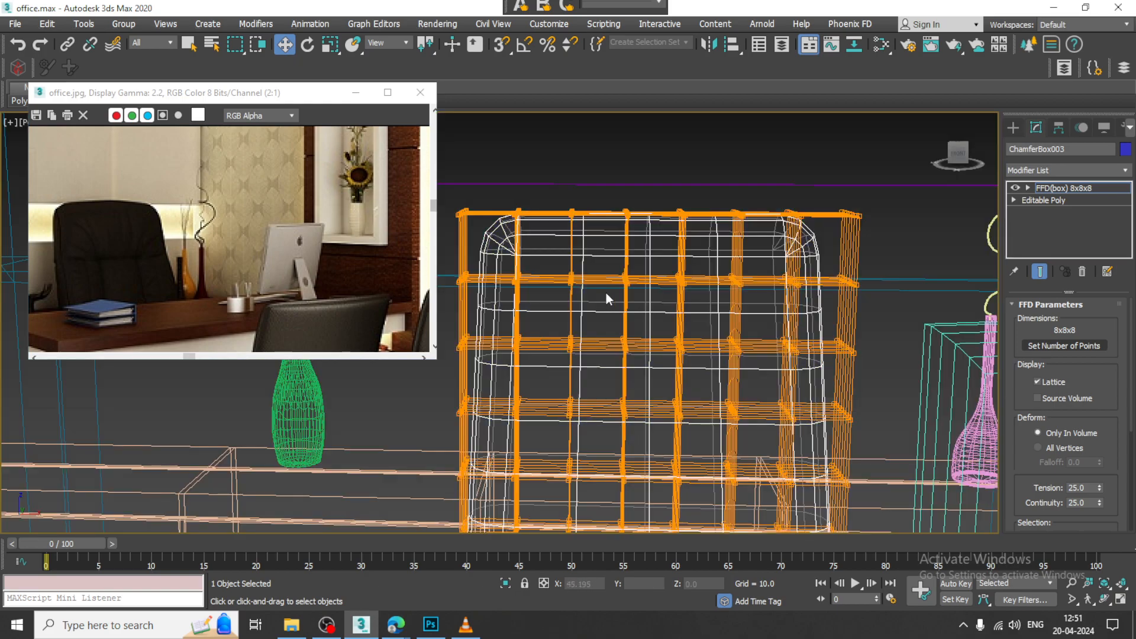
pyautogui.moveTo(606, 292)
pyautogui.keyDown('alt'); pyautogui.mouseDown(button='middle')
pyautogui.moveTo(642, 300)
pyautogui.moveTo(594, 304)
pyautogui.moveTo(555, 263)
pyautogui.moveTo(690, 276)
pyautogui.moveTo(630, 290)
pyautogui.mouseUp(button='middle'); pyautogui.keyUp('alt')
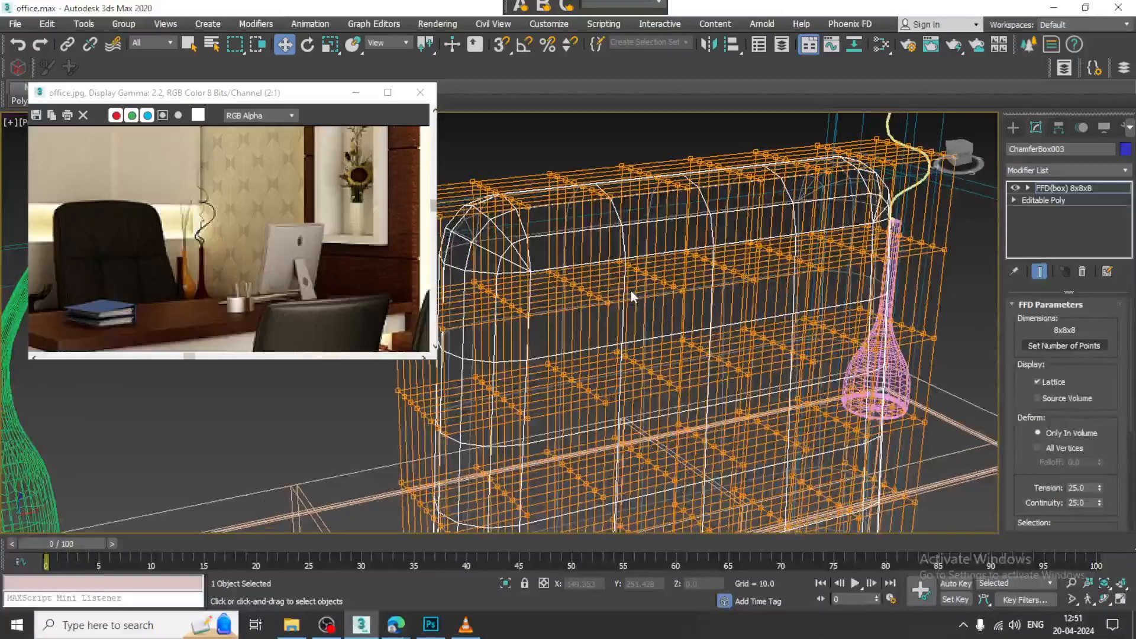
pyautogui.click(606, 303)
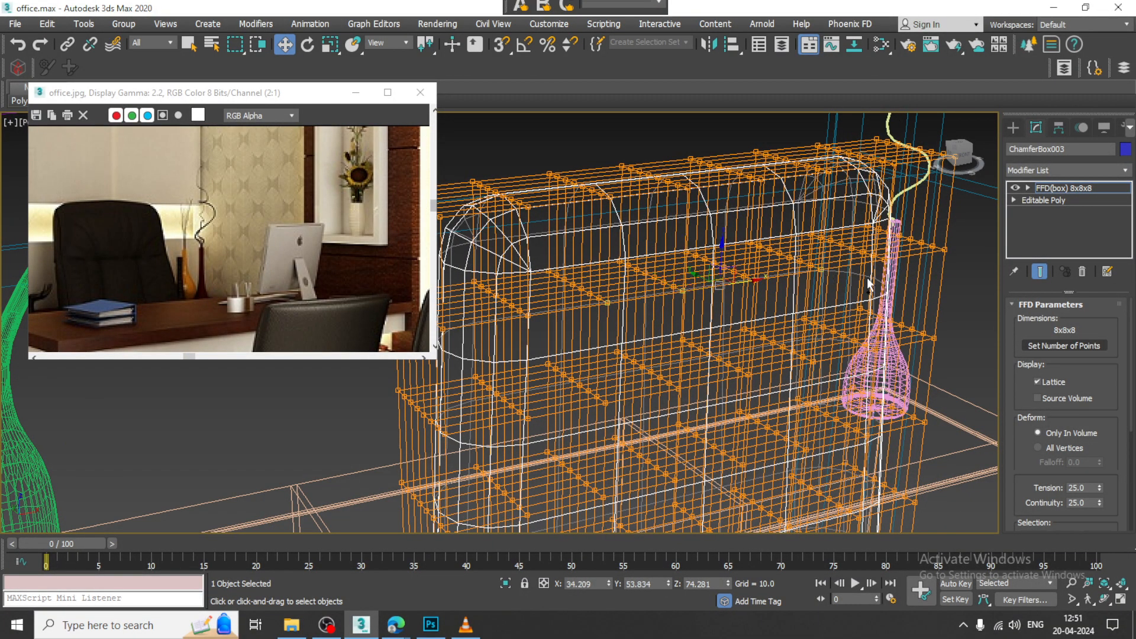
pyautogui.press('F3')
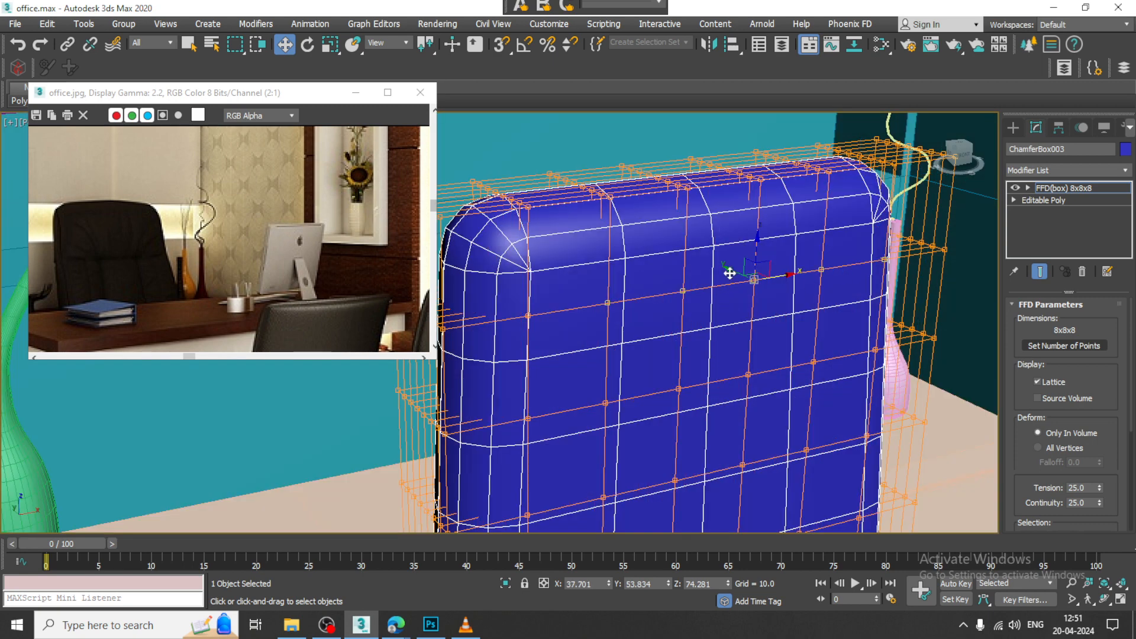
pyautogui.moveTo(751, 271); pyautogui.dragTo(748, 277)
pyautogui.keyDown('alt'); pyautogui.moveTo(749, 277); pyautogui.dragTo(789, 291, button='middle'); pyautogui.keyUp('alt')
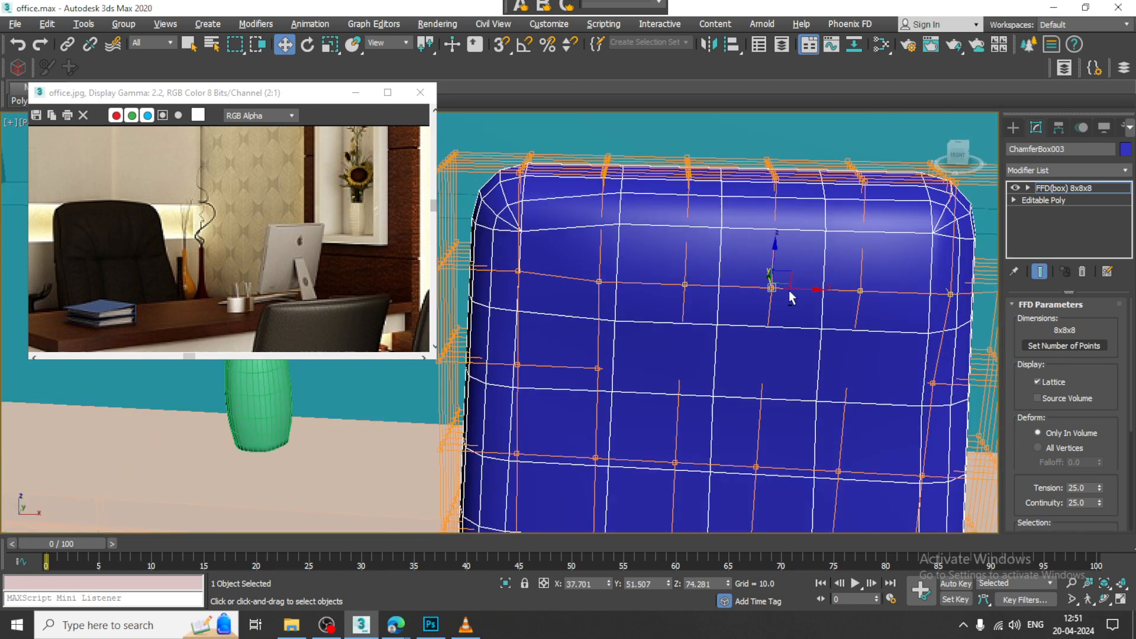
pyautogui.hotkey('ctrl', 'z')
pyautogui.keyDown('alt'); pyautogui.moveTo(861, 285); pyautogui.dragTo(747, 278, button='middle'); pyautogui.keyUp('alt')
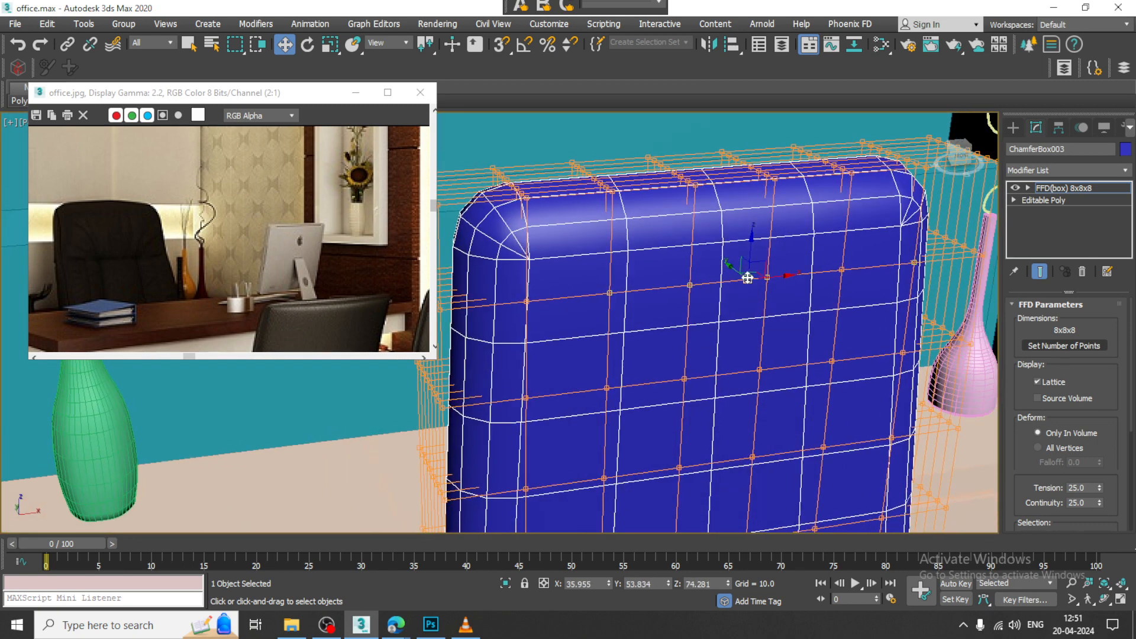
pyautogui.moveTo(734, 269); pyautogui.dragTo(742, 274)
pyautogui.keyDown('alt'); pyautogui.moveTo(868, 297); pyautogui.dragTo(781, 290, button='middle'); pyautogui.keyUp('alt')
pyautogui.hotkey('ctrl', 'z')
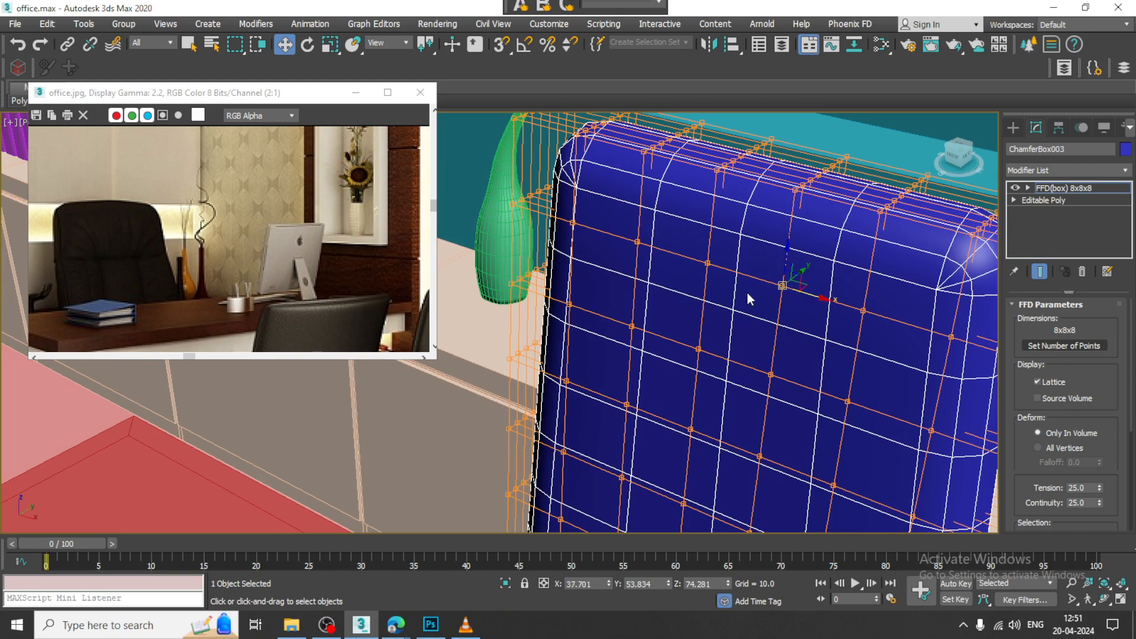
# Step: Move groups of control points across the backrest's front face along Y to shape uneven padded bulges
pyautogui.moveTo(767, 266); pyautogui.dragTo(737, 272)
pyautogui.keyDown('alt'); pyautogui.moveTo(738, 271); pyautogui.dragTo(702, 298, button='middle'); pyautogui.keyUp('alt')
pyautogui.moveTo(678, 279); pyautogui.dragTo(685, 278)
pyautogui.keyDown('alt'); pyautogui.moveTo(775, 337); pyautogui.dragTo(540, 337, button='middle'); pyautogui.keyUp('alt')
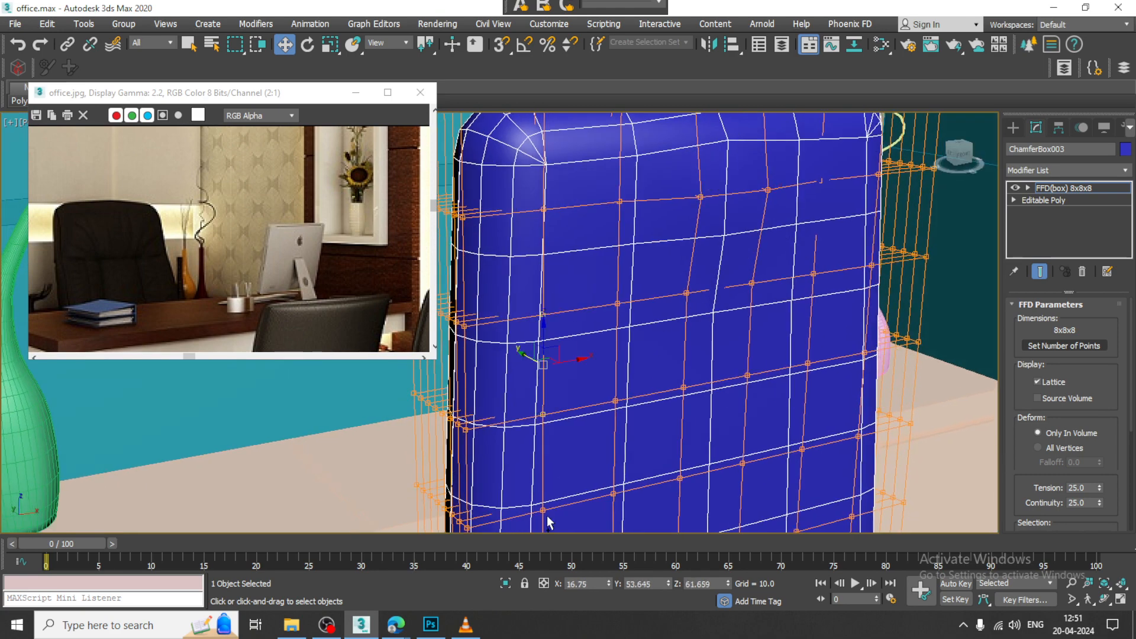
pyautogui.keyDown('alt'); pyautogui.moveTo(863, 277); pyautogui.dragTo(828, 325, button='middle'); pyautogui.keyUp('alt')
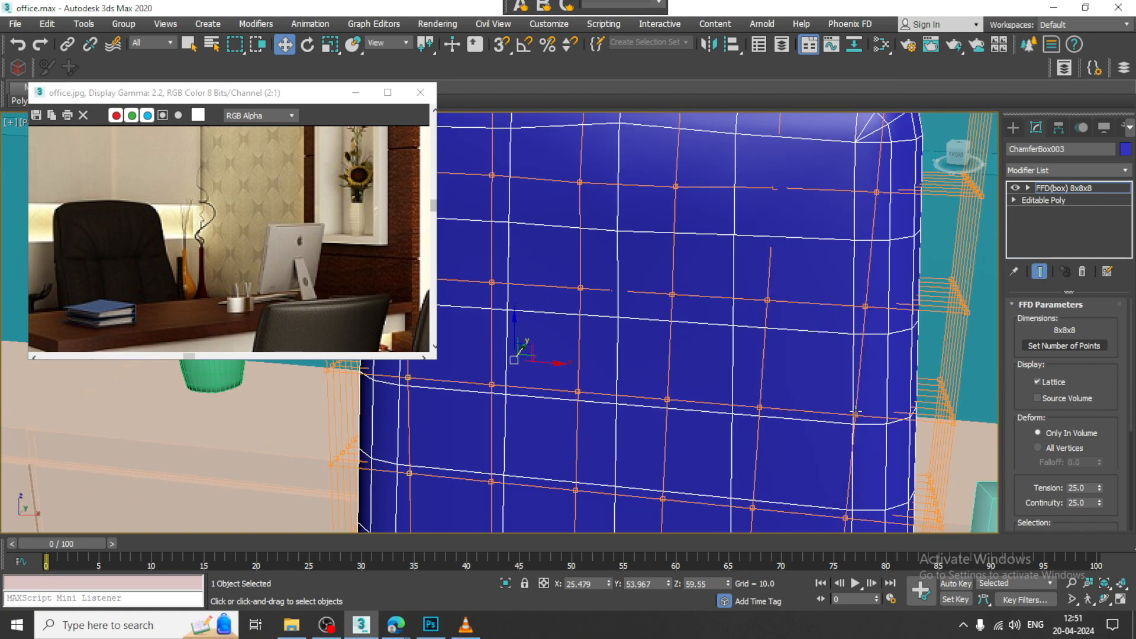
pyautogui.scroll(-5, 815, 476)
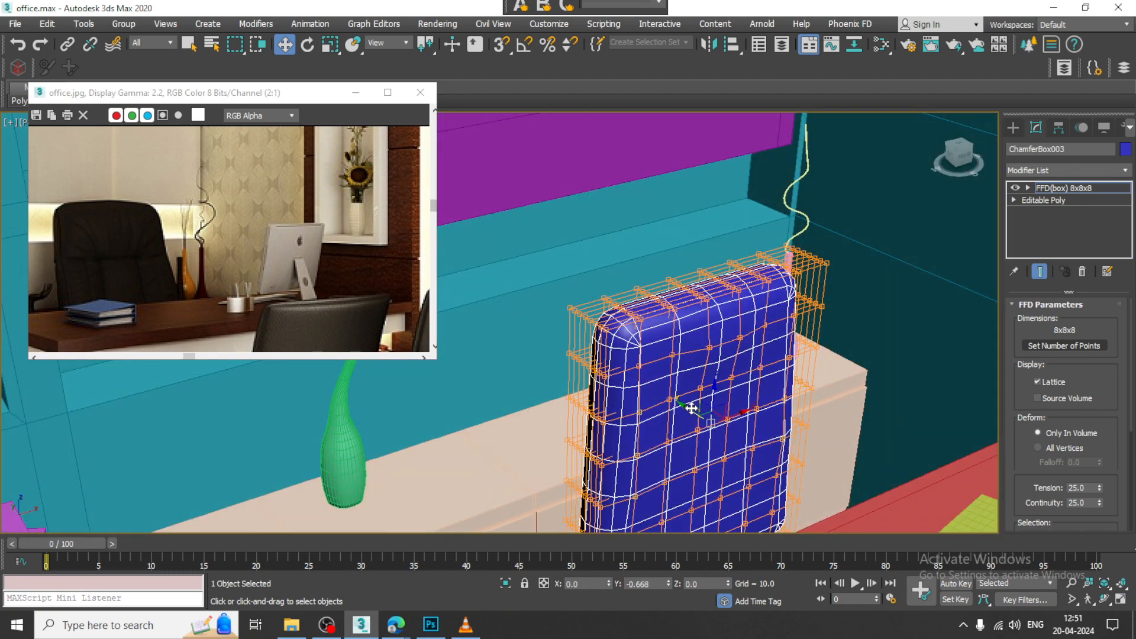
pyautogui.keyDown('alt'); pyautogui.moveTo(697, 405); pyautogui.dragTo(594, 205, button='middle'); pyautogui.keyUp('alt')
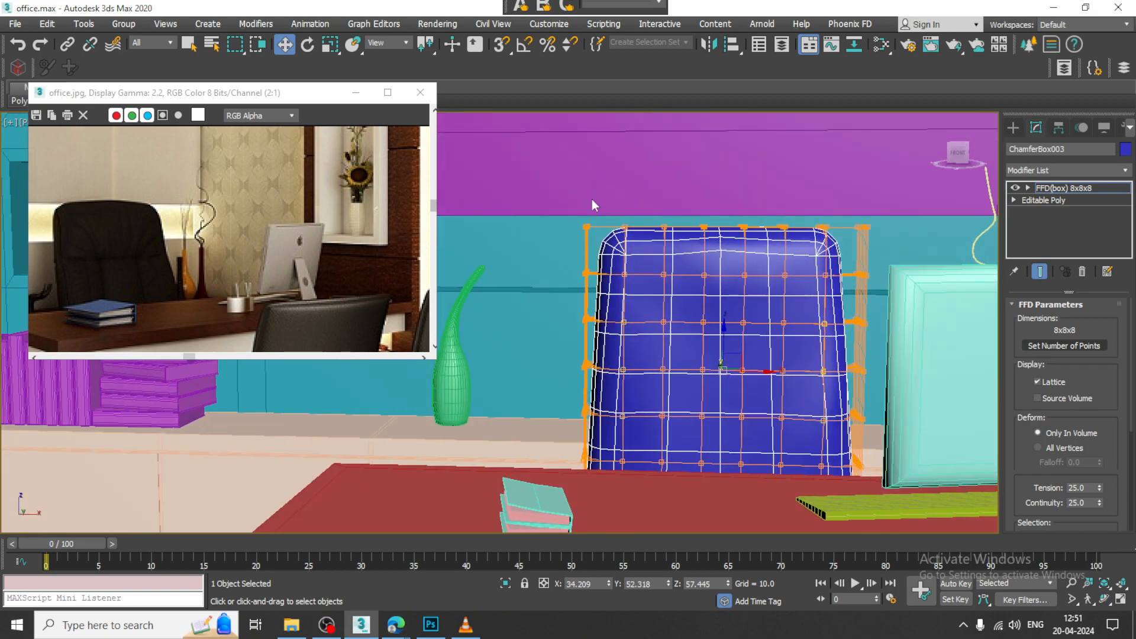
# Step: Slim the backrest's upper end by scaling its top rows of control points along Y, with a final scale of 88 percent
pyautogui.keyDown('alt'); pyautogui.moveTo(912, 252); pyautogui.dragTo(741, 261, button='middle'); pyautogui.keyUp('alt')
pyautogui.press('r')
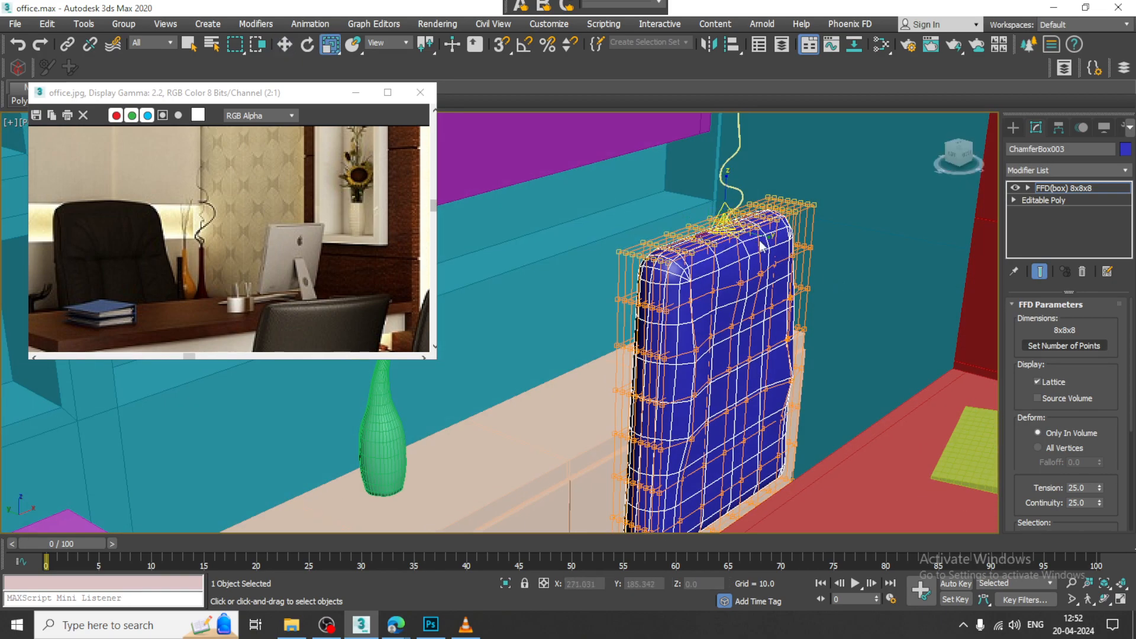
pyautogui.moveTo(757, 235); pyautogui.dragTo(750, 245)
pyautogui.keyDown('alt'); pyautogui.moveTo(764, 296); pyautogui.dragTo(628, 224, button='middle'); pyautogui.keyUp('alt')
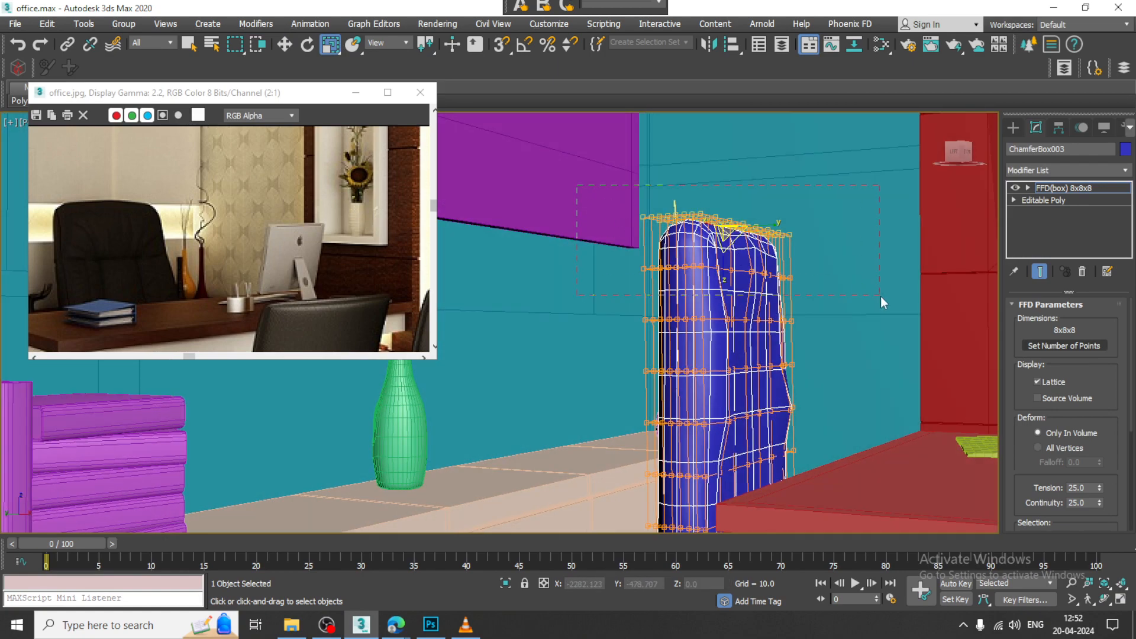
pyautogui.keyDown('alt'); pyautogui.moveTo(880, 297); pyautogui.dragTo(741, 267, button='middle'); pyautogui.keyUp('alt')
pyautogui.moveTo(773, 250); pyautogui.dragTo(769, 265)
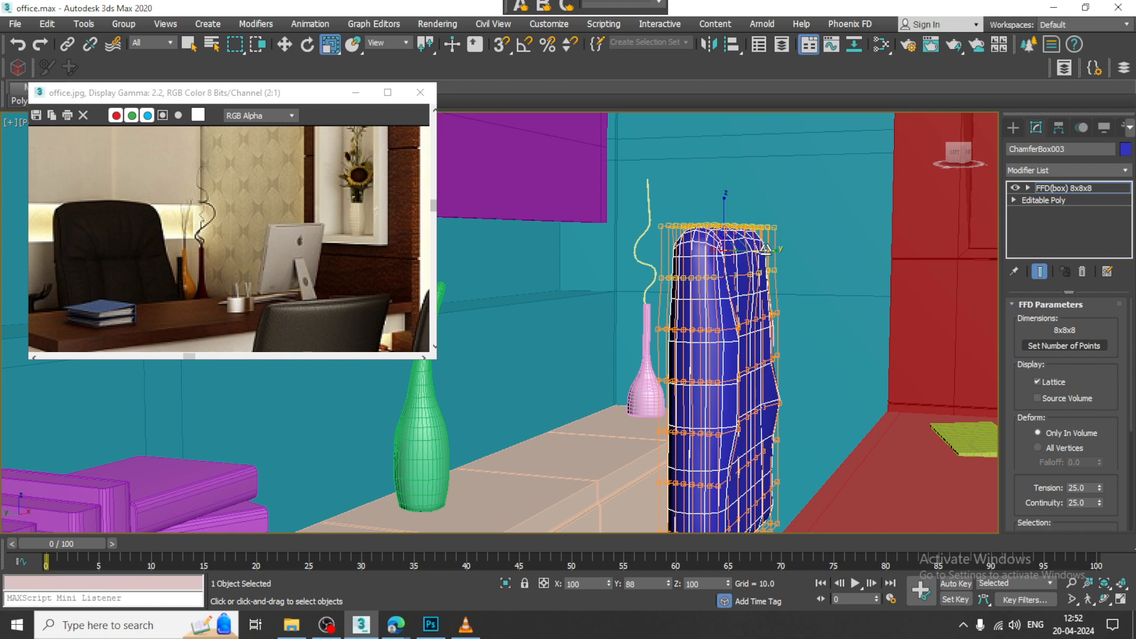
pyautogui.keyDown('alt'); pyautogui.moveTo(768, 265); pyautogui.dragTo(661, 285, button='middle'); pyautogui.keyUp('alt')
pyautogui.press('w')
pyautogui.click(1097, 189)
# Step: Rotate the whole backrest so that its top leans back toward the cabinet
pyautogui.keyDown('alt'); pyautogui.moveTo(723, 362); pyautogui.dragTo(750, 373, button='middle'); pyautogui.keyUp('alt')
pyautogui.press('e')
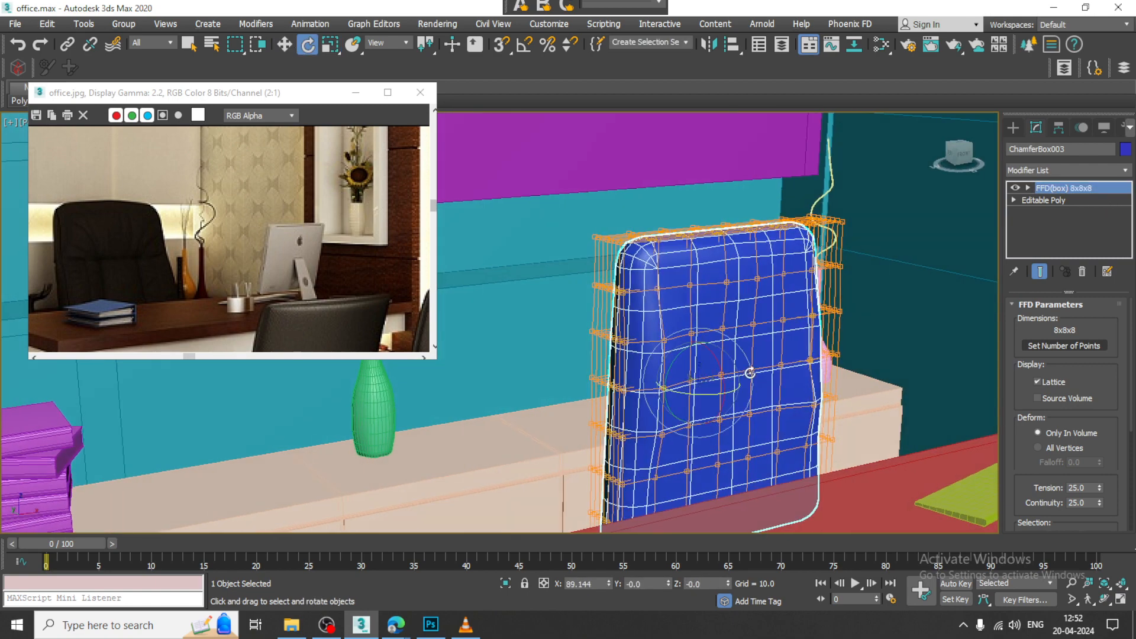
pyautogui.moveTo(723, 370); pyautogui.dragTo(715, 361)
pyautogui.keyDown('alt'); pyautogui.moveTo(716, 361); pyautogui.dragTo(760, 337, button='middle'); pyautogui.keyUp('alt')
pyautogui.press('w')
# Step: Convert the lattice-shaped backrest to Editable Poly
pyautogui.rightClick(700, 266)
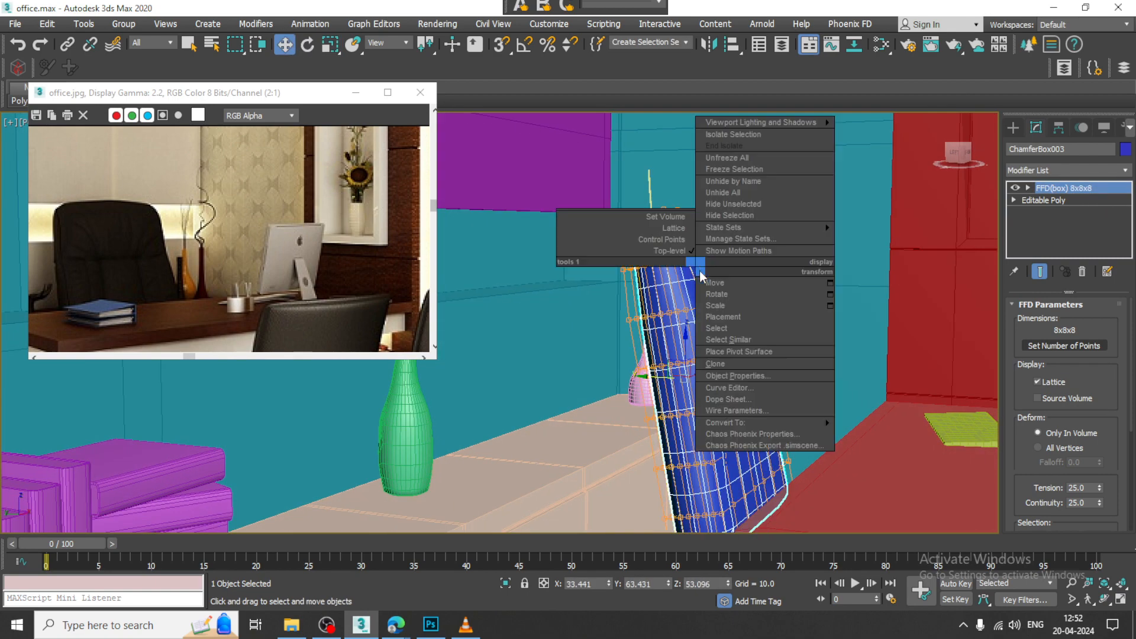
pyautogui.moveTo(825, 422)
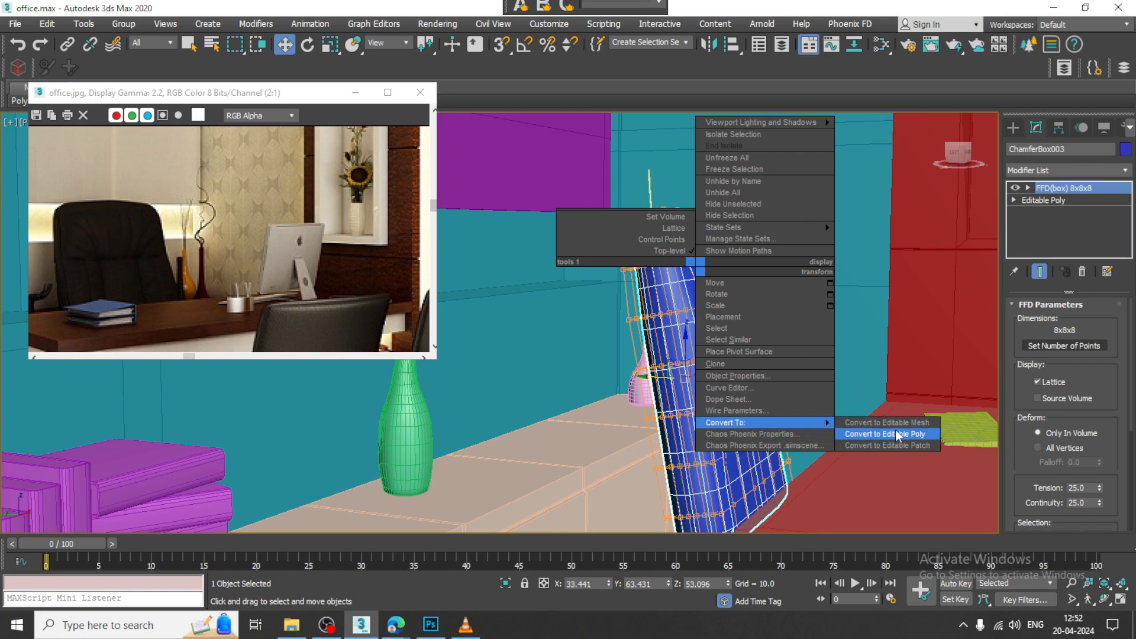
pyautogui.click(914, 434)
pyautogui.keyDown('alt'); pyautogui.moveTo(890, 414); pyautogui.dragTo(705, 349, button='middle'); pyautogui.keyUp('alt')
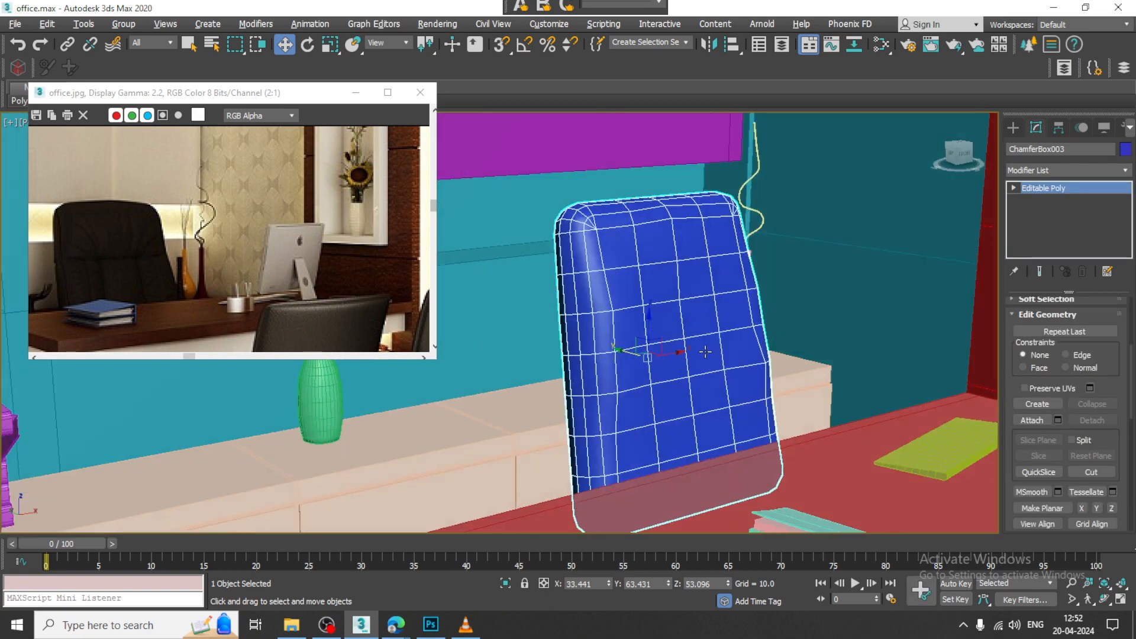
# Step: Apply TurboSmooth with 1 iteration to the backrest and collapse the result to Editable Poly
pyautogui.click(1072, 169)
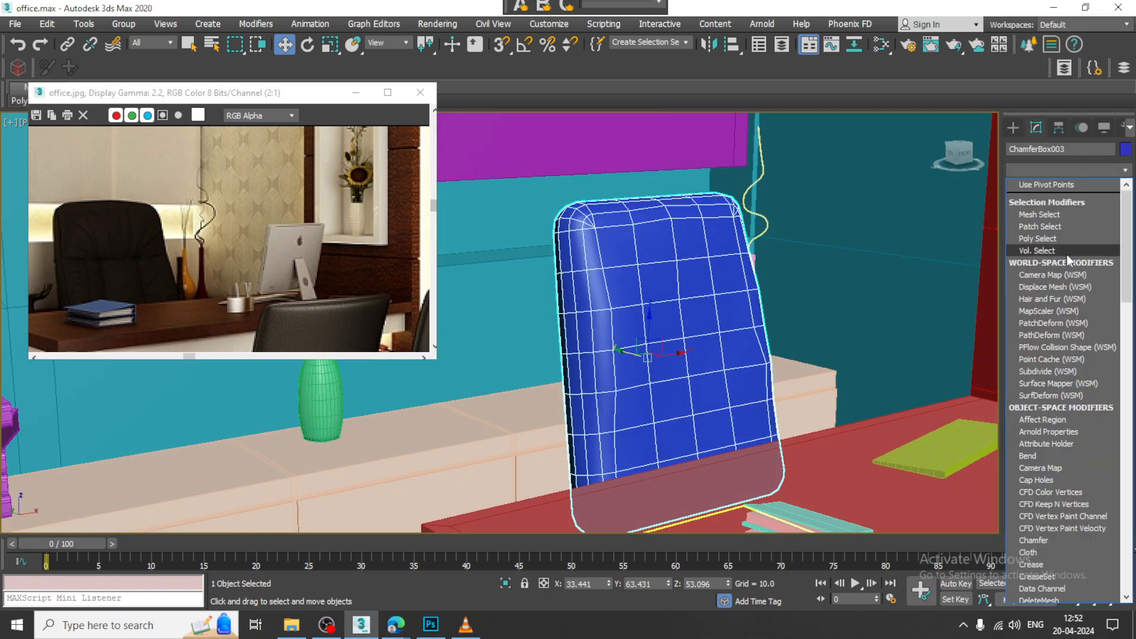
pyautogui.write('tu')
pyautogui.click(1060, 341)
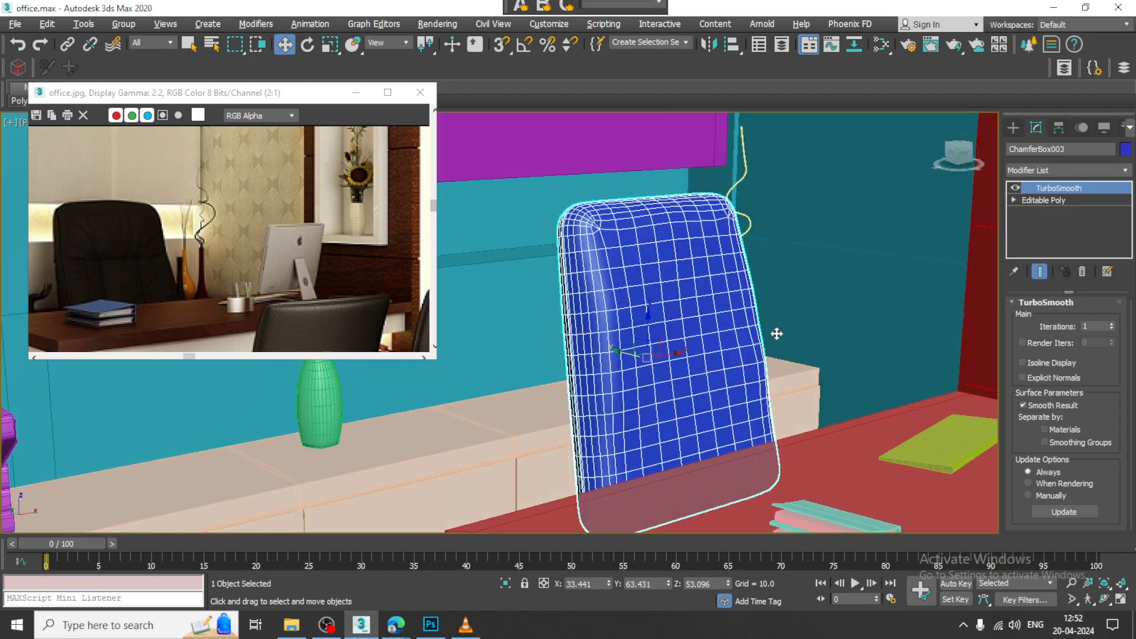
pyautogui.keyDown('alt'); pyautogui.moveTo(776, 332); pyautogui.dragTo(752, 324, button='middle'); pyautogui.keyUp('alt')
pyautogui.scroll(-5, 755, 340)
pyautogui.scroll(4, 744, 378)
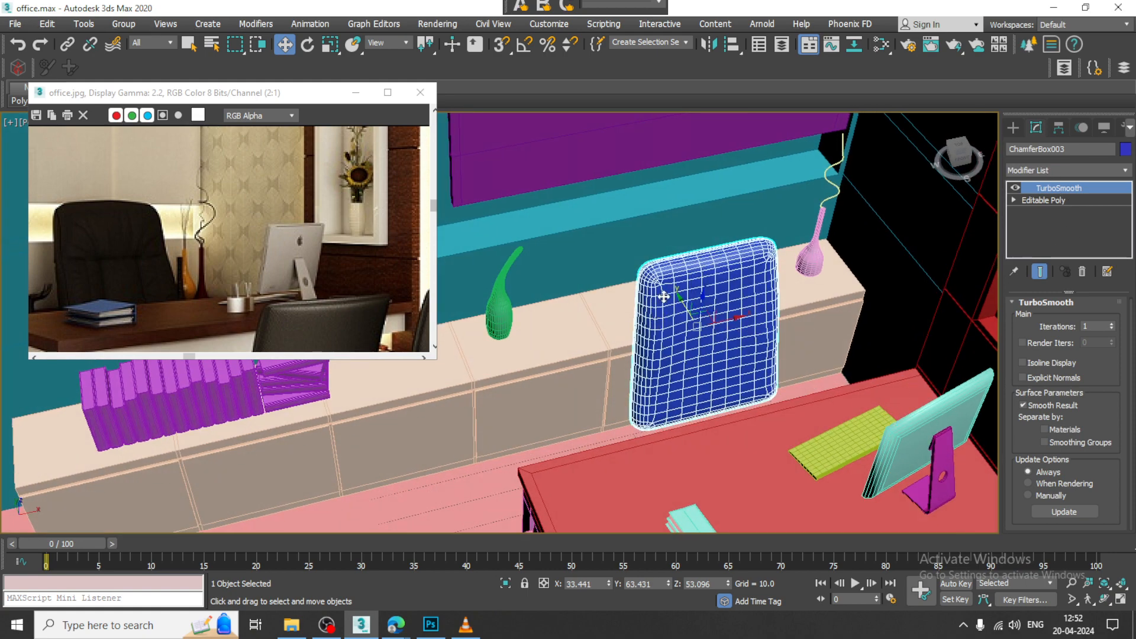
pyautogui.rightClick(716, 278)
pyautogui.moveTo(786, 436)
pyautogui.click(881, 436)
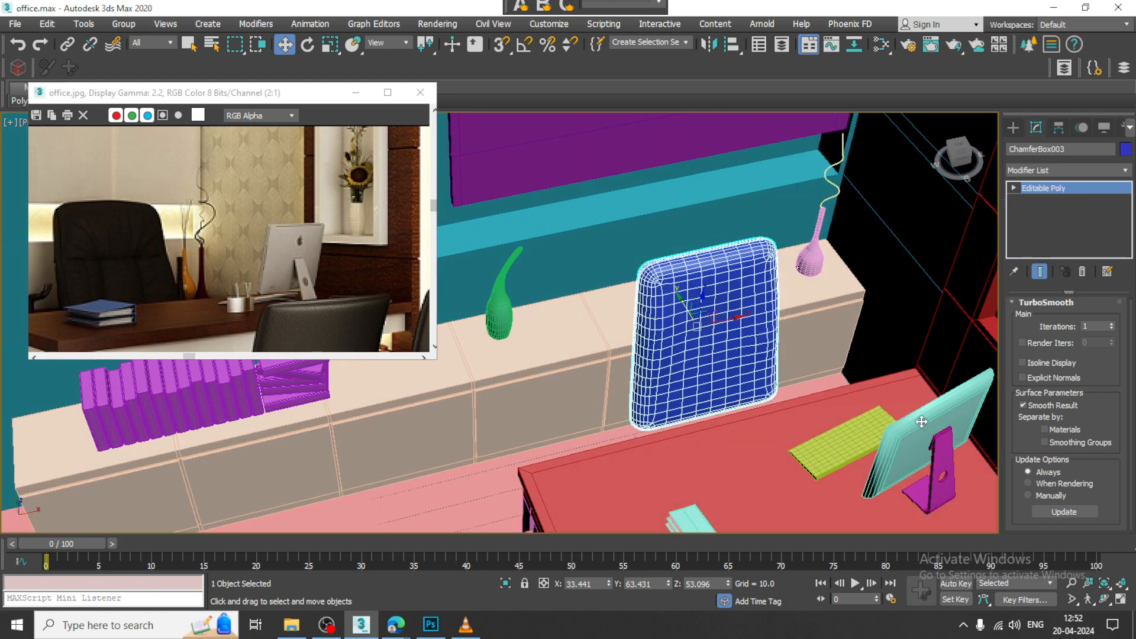
# Step: Apply an FFD(box) 4x4x4 modifier to the backrest and move its middle control points along Y toward the desk to curve it
pyautogui.click(1049, 171)
pyautogui.press('f')
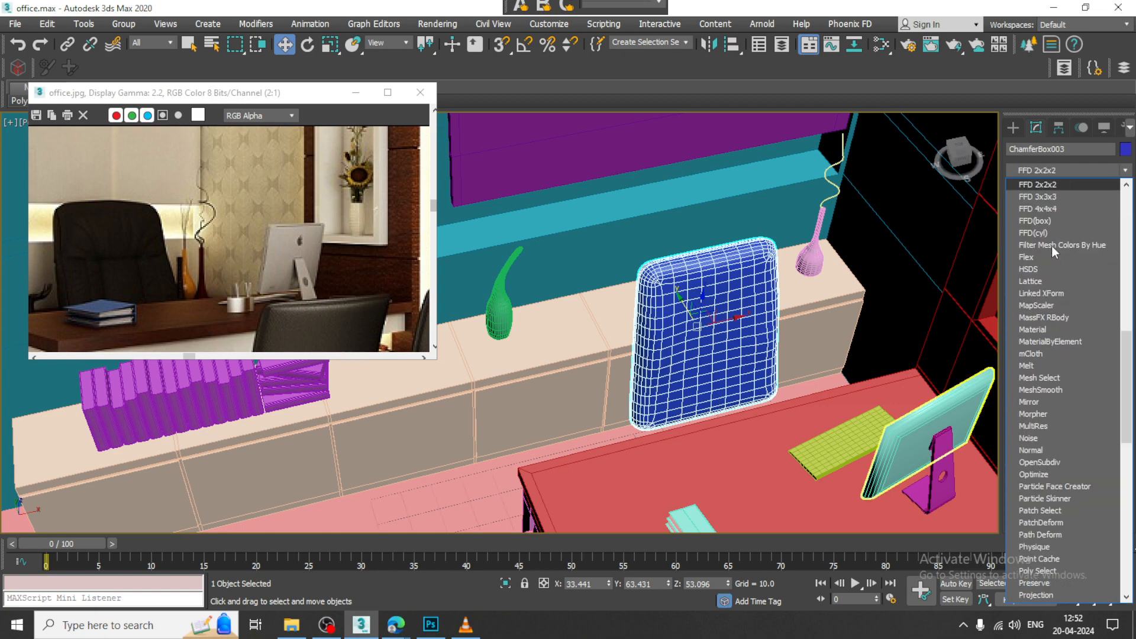
pyautogui.click(1052, 222)
pyautogui.hotkey('alt', 'w')
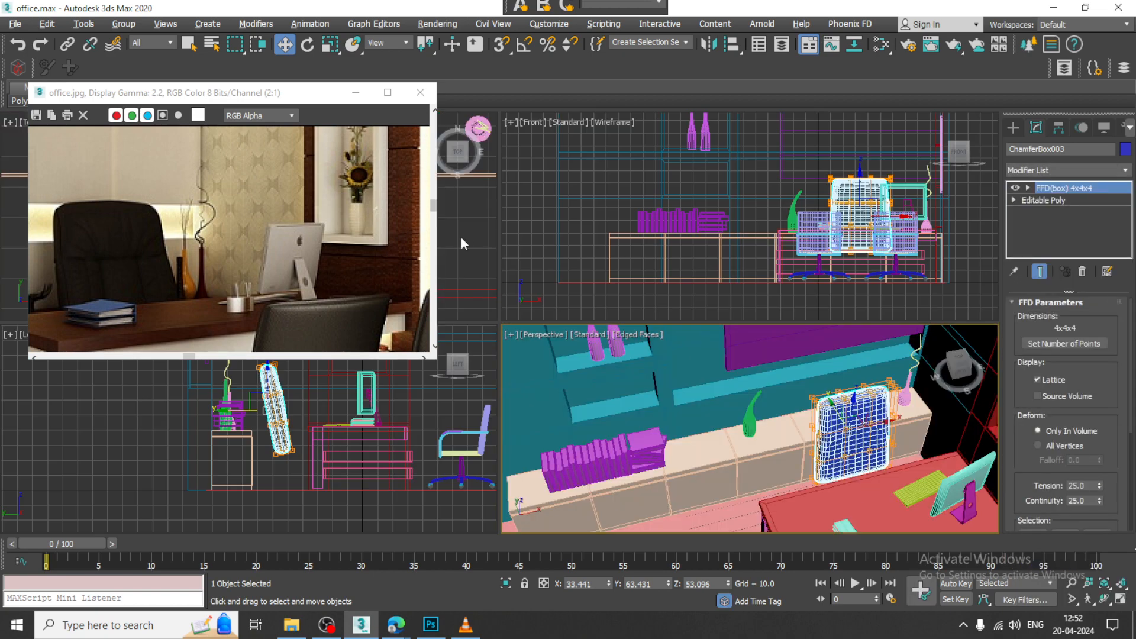
pyautogui.hotkey('alt', 'w')
pyautogui.scroll(-2, 566, 289)
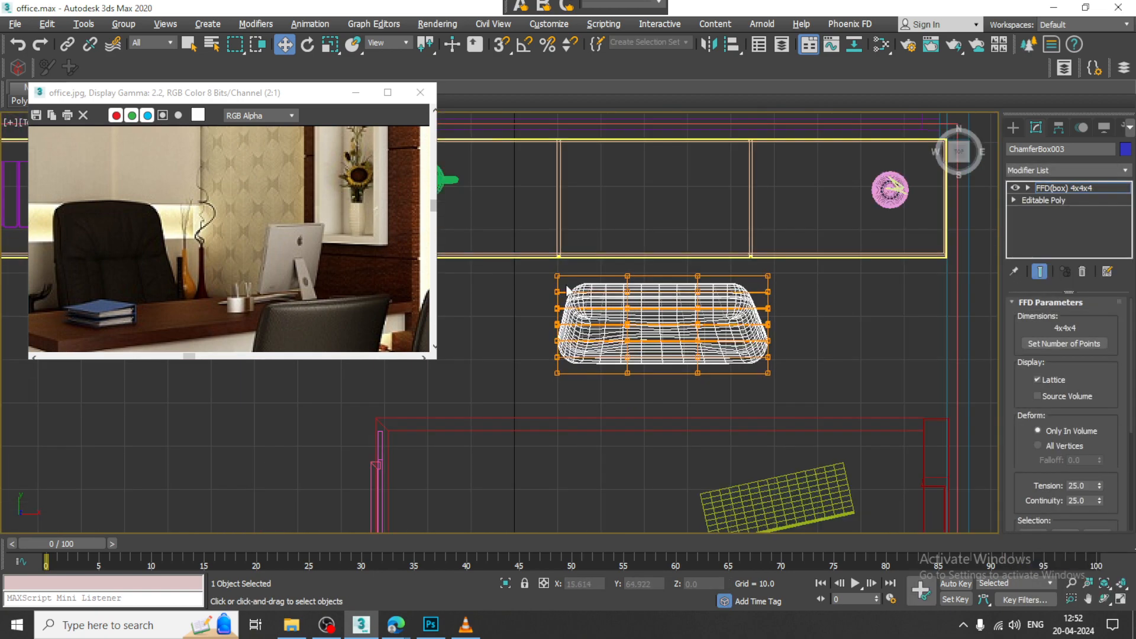
pyautogui.moveTo(598, 409); pyautogui.dragTo(601, 405)
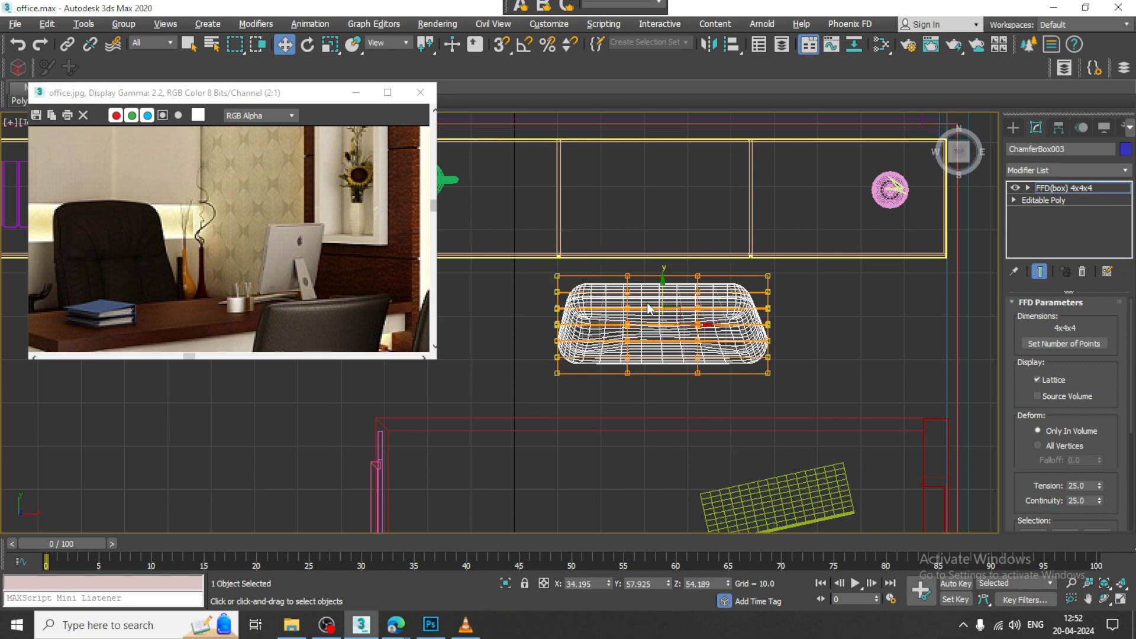
pyautogui.moveTo(662, 281); pyautogui.dragTo(649, 316)
# Step: Examine the curved backrest in the perspective view and compare its shape with the executive chair in the reference image
pyautogui.hotkey('alt', 'w')
pyautogui.hotkey('alt', 'w')
pyautogui.scroll(2, 691, 344)
pyautogui.keyDown('alt'); pyautogui.moveTo(810, 383); pyautogui.dragTo(780, 340, button='middle'); pyautogui.keyUp('alt')
pyautogui.scroll(-5, 785, 338)
pyautogui.scroll(4, 667, 294)
pyautogui.scroll(2, 668, 294)
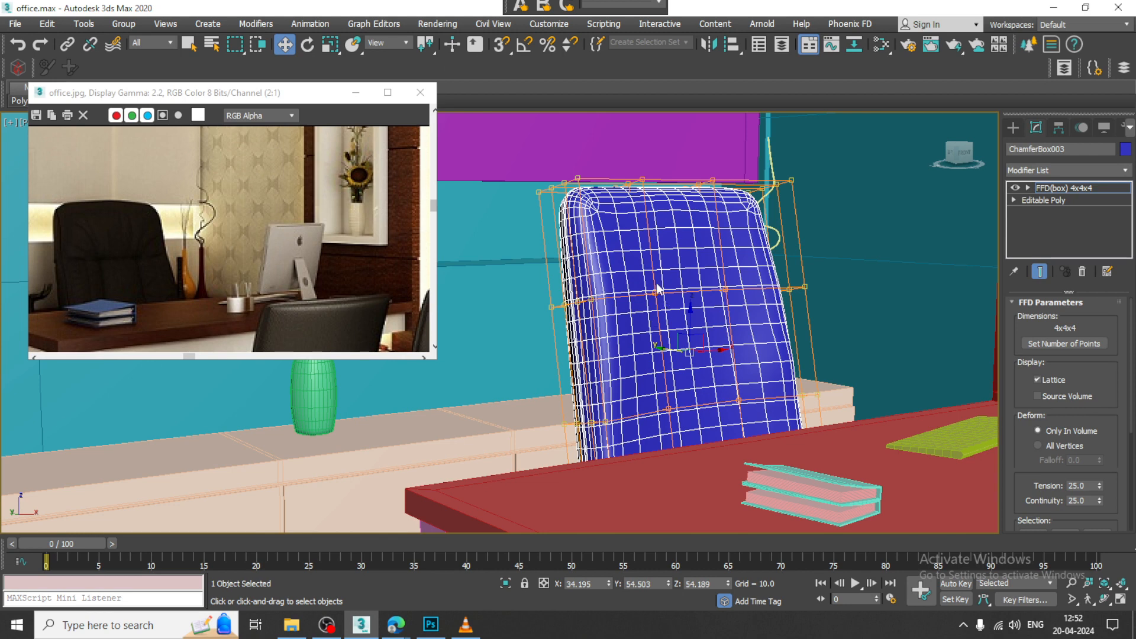
pyautogui.rightClick(660, 250)
pyautogui.moveTo(730, 403)
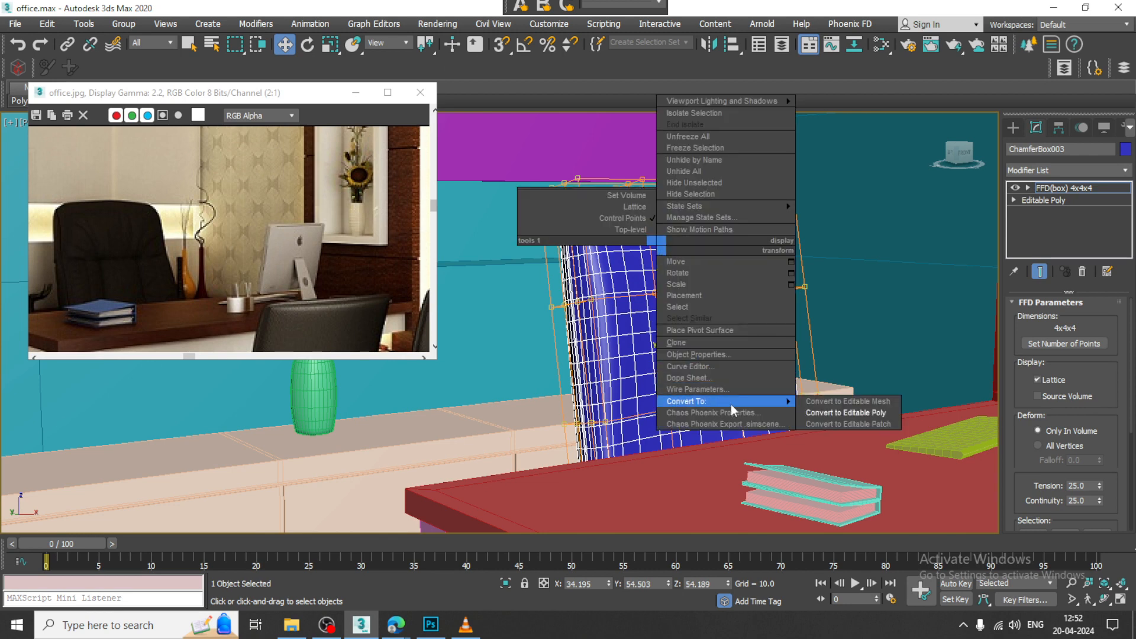
pyautogui.click(472, 319)
pyautogui.keyDown('alt'); pyautogui.moveTo(471, 318); pyautogui.dragTo(530, 282, button='middle'); pyautogui.keyUp('alt')
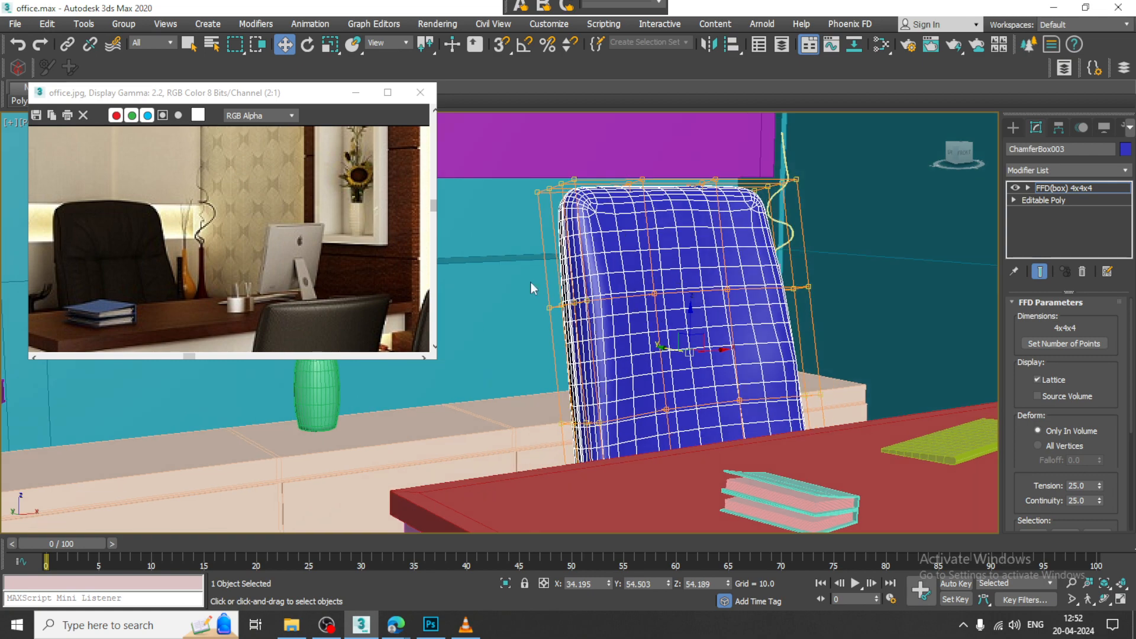
# Step: Scale the FFD control points along the backrest's side edges to refine its outline
pyautogui.keyDown('alt'); pyautogui.moveTo(594, 329); pyautogui.dragTo(657, 322, button='middle'); pyautogui.keyUp('alt')
pyautogui.press('r')
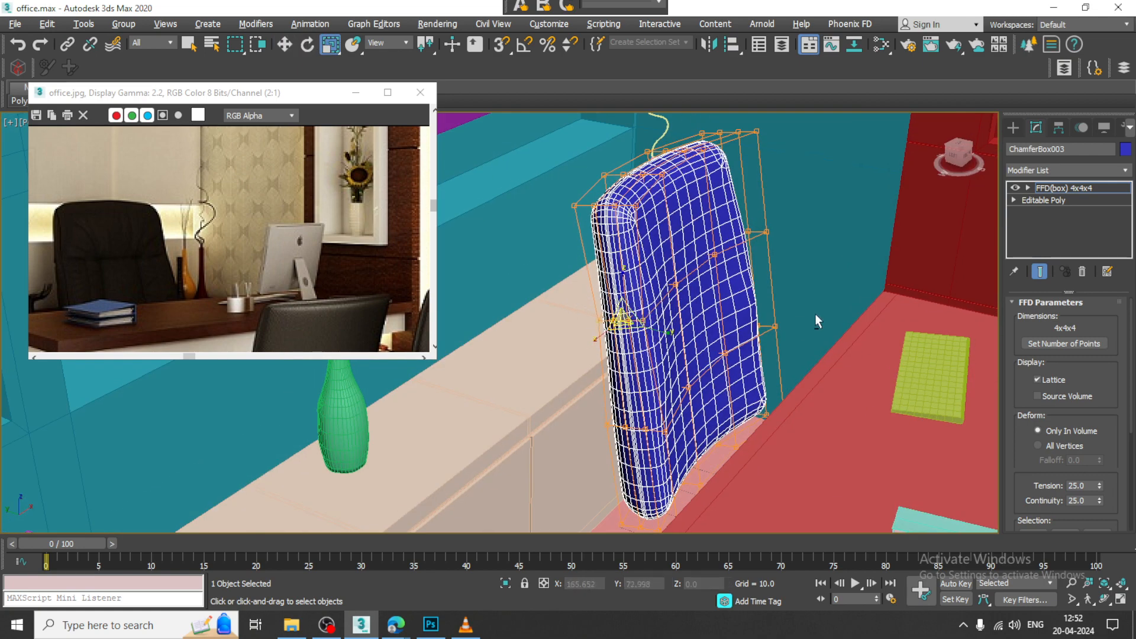
pyautogui.keyDown('alt'); pyautogui.moveTo(815, 313); pyautogui.dragTo(738, 315, button='middle'); pyautogui.keyUp('alt')
pyautogui.keyDown('alt'); pyautogui.moveTo(854, 381); pyautogui.dragTo(899, 310, button='middle'); pyautogui.keyUp('alt')
pyautogui.keyDown('alt'); pyautogui.moveTo(730, 389); pyautogui.dragTo(835, 320, button='middle'); pyautogui.keyUp('alt')
pyautogui.keyDown('alt'); pyautogui.moveTo(741, 369); pyautogui.dragTo(686, 309, button='middle'); pyautogui.keyUp('alt')
pyautogui.moveTo(714, 404); pyautogui.dragTo(704, 350, button='middle')
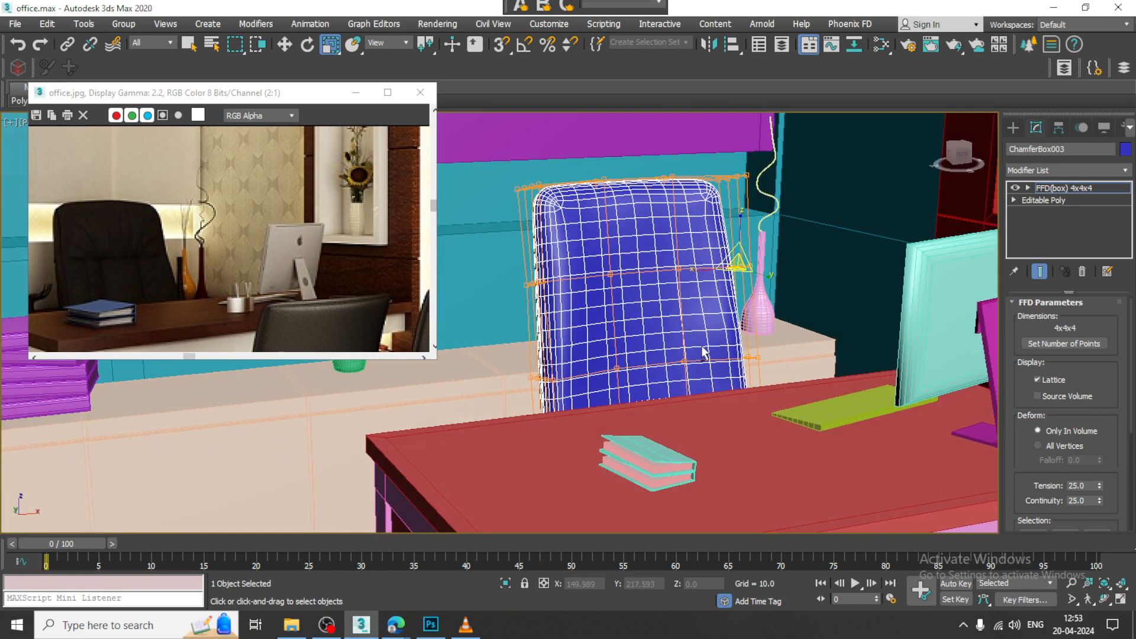
pyautogui.scroll(-3, 706, 350)
# Step: Finish editing the control points and convert the backrest to Editable Poly
pyautogui.click(1089, 187)
pyautogui.keyDown('alt'); pyautogui.moveTo(754, 302); pyautogui.dragTo(719, 258, button='middle'); pyautogui.keyUp('alt')
pyautogui.rightClick(608, 241)
pyautogui.moveTo(689, 398)
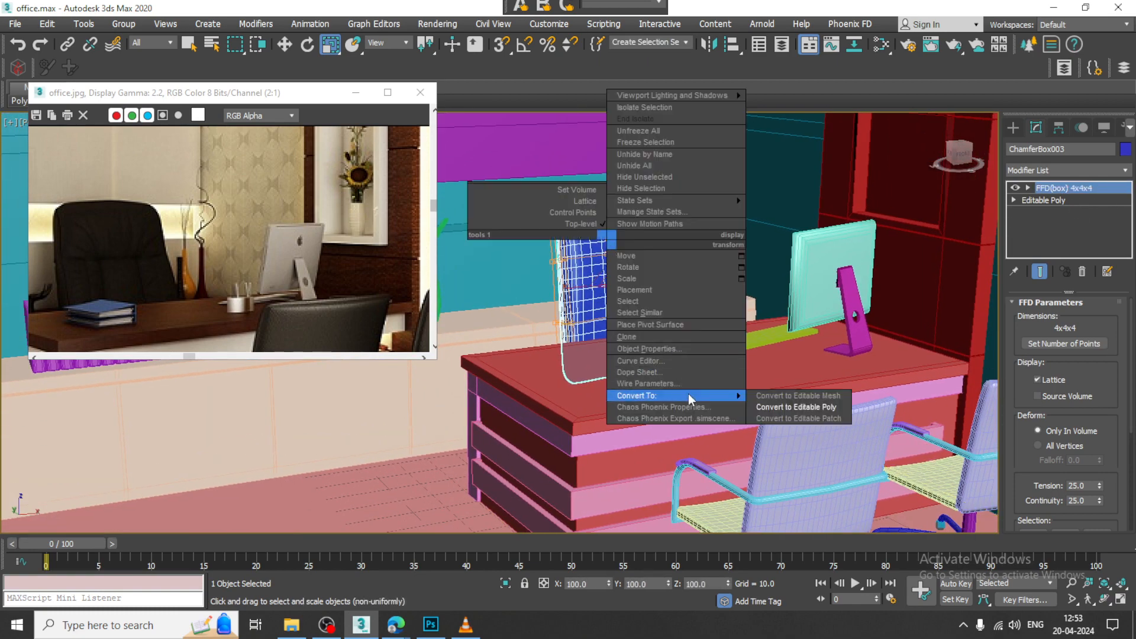
pyautogui.click(795, 406)
pyautogui.keyDown('alt'); pyautogui.moveTo(796, 406); pyautogui.dragTo(706, 356, button='middle'); pyautogui.keyUp('alt')
pyautogui.press('w')
pyautogui.scroll(-3, 660, 348)
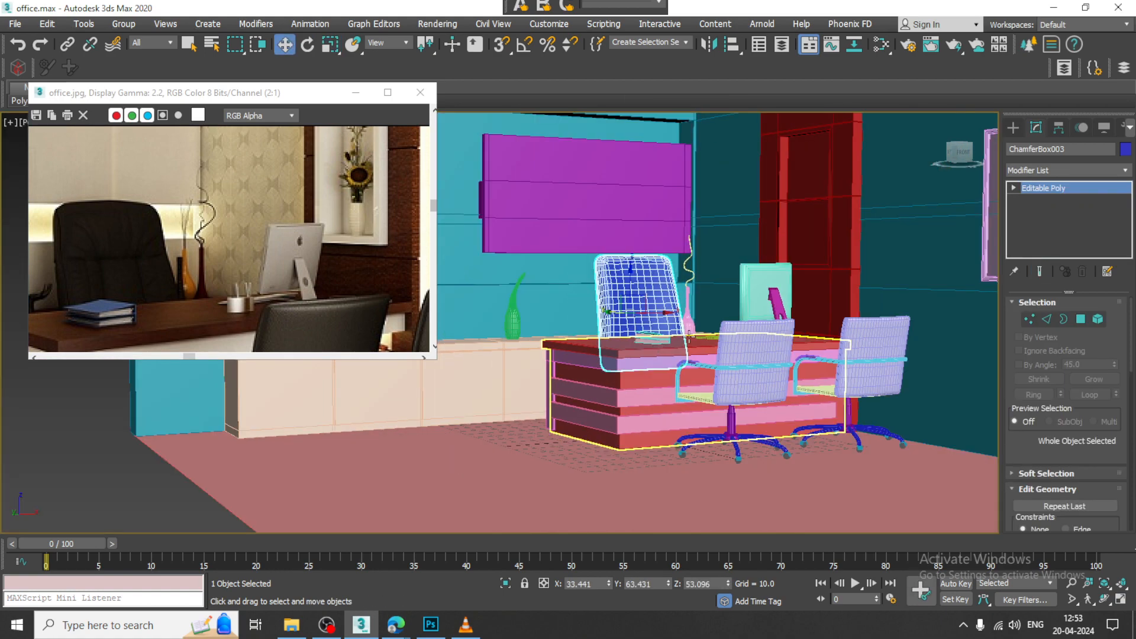
# Step: Switch the viewport to expert mode, then move and resize the reference image window so it shows the whole desk area
pyautogui.moveTo(300, 101); pyautogui.dragTo(272, 71)
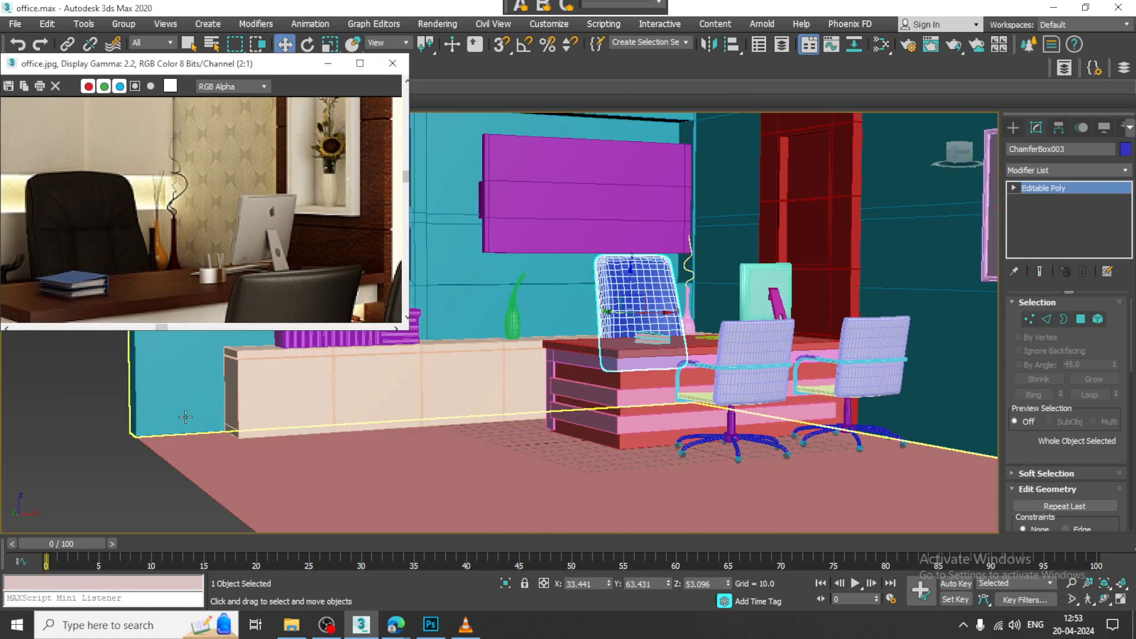
pyautogui.click(37, 429)
pyautogui.hotkey('ctrl', 'x')
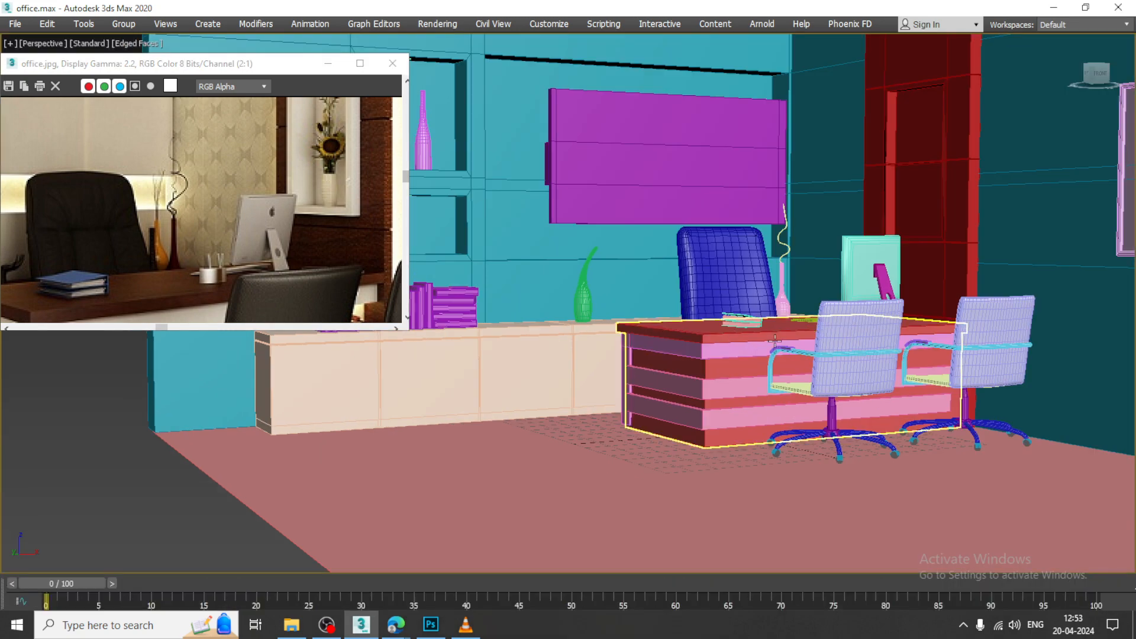
pyautogui.moveTo(934, 299); pyautogui.dragTo(878, 329, button='middle')
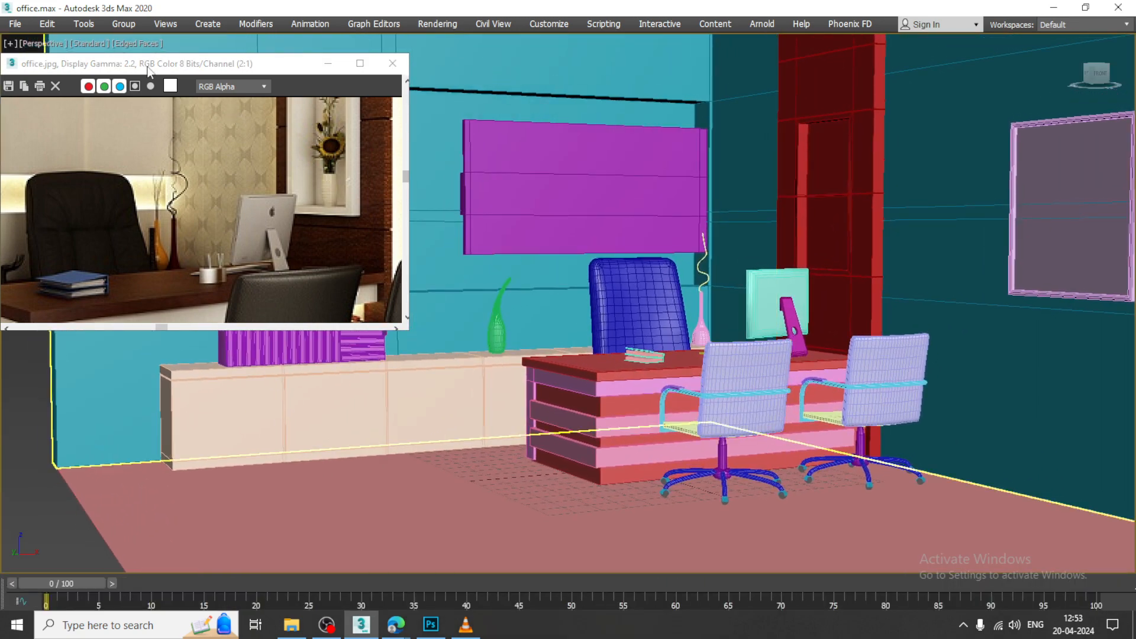
pyautogui.moveTo(145, 65); pyautogui.dragTo(153, 12)
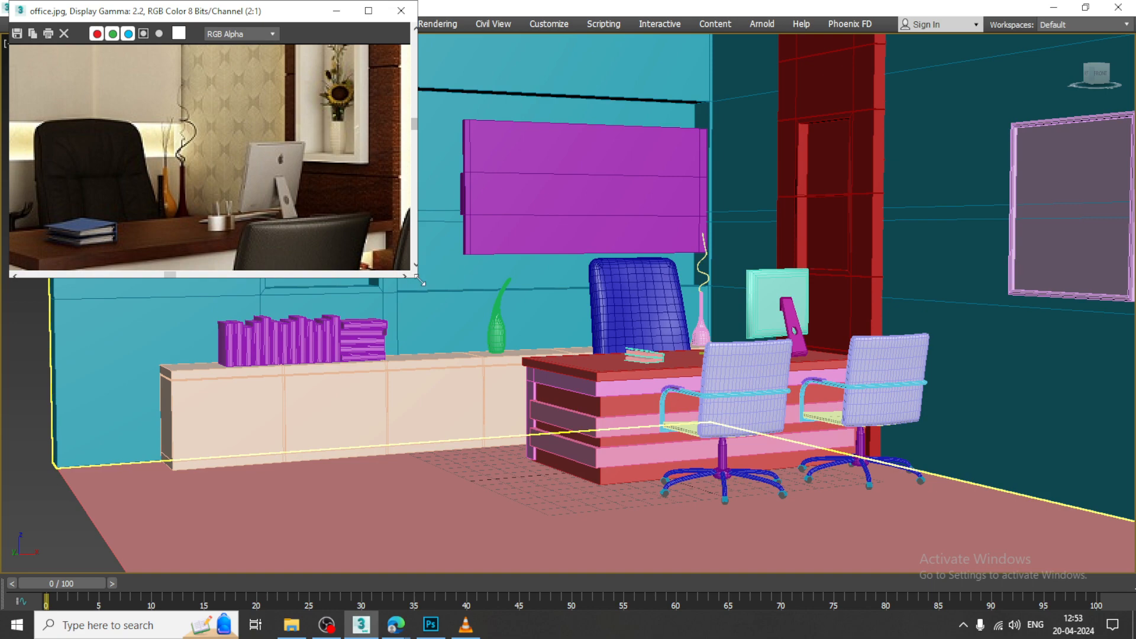
pyautogui.moveTo(421, 282); pyautogui.dragTo(337, 307)
pyautogui.scroll(-1, 176, 186)
pyautogui.click(597, 202)
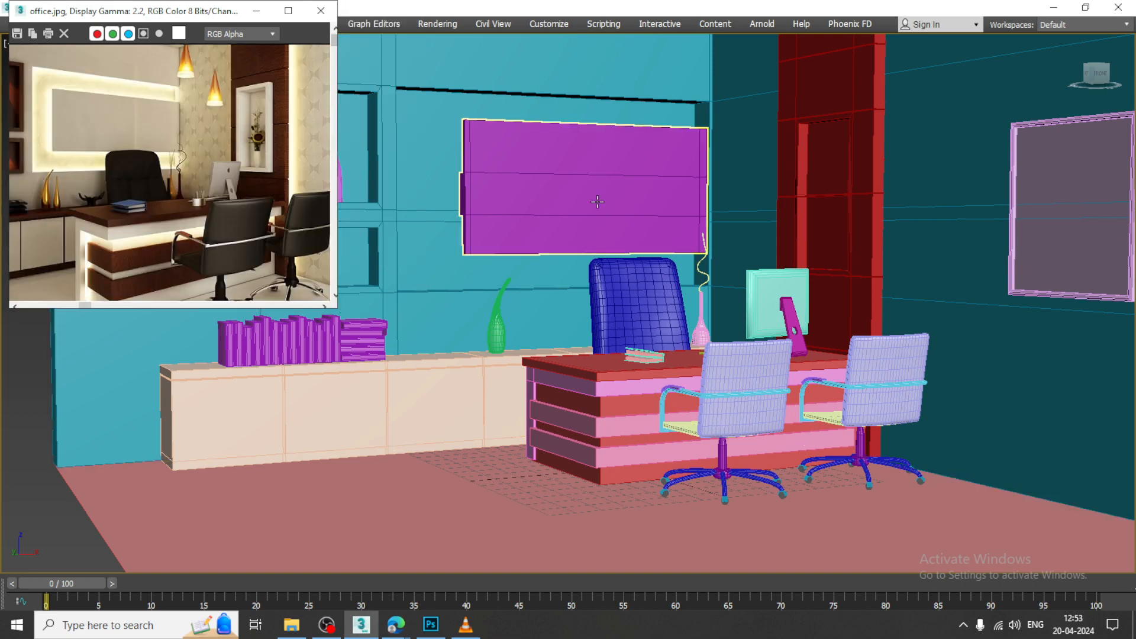
# Step: Move the framed panel on the side wall upward along Z
pyautogui.keyDown('alt'); pyautogui.moveTo(779, 227); pyautogui.dragTo(742, 252, button='middle'); pyautogui.keyUp('alt')
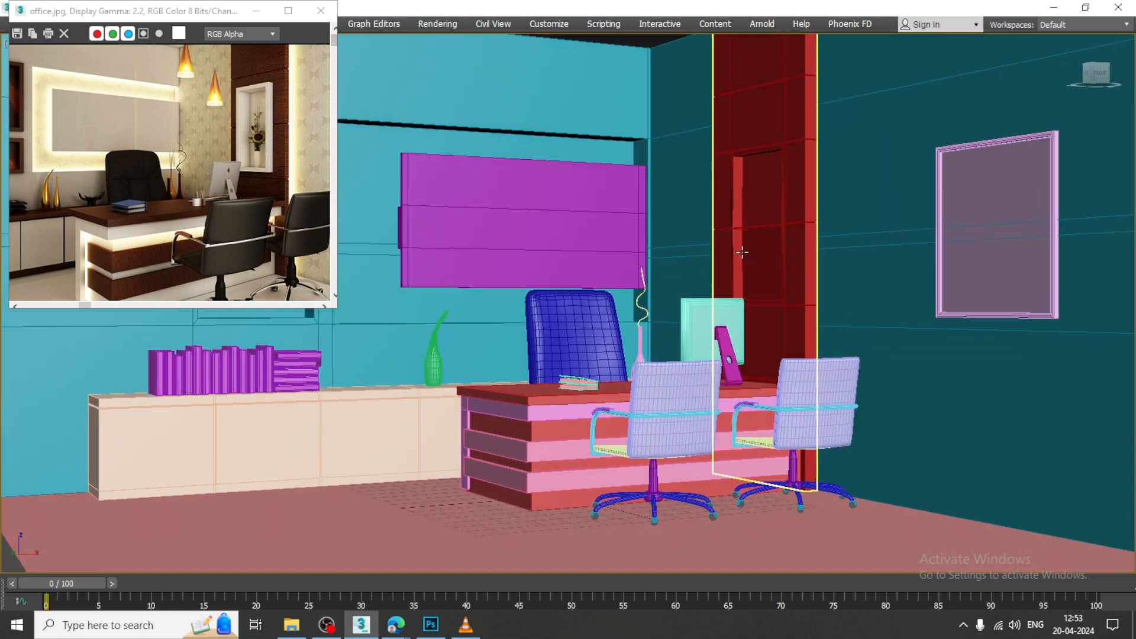
pyautogui.keyDown('alt'); pyautogui.moveTo(736, 318); pyautogui.dragTo(776, 341, button='middle'); pyautogui.keyUp('alt')
pyautogui.click(1030, 267)
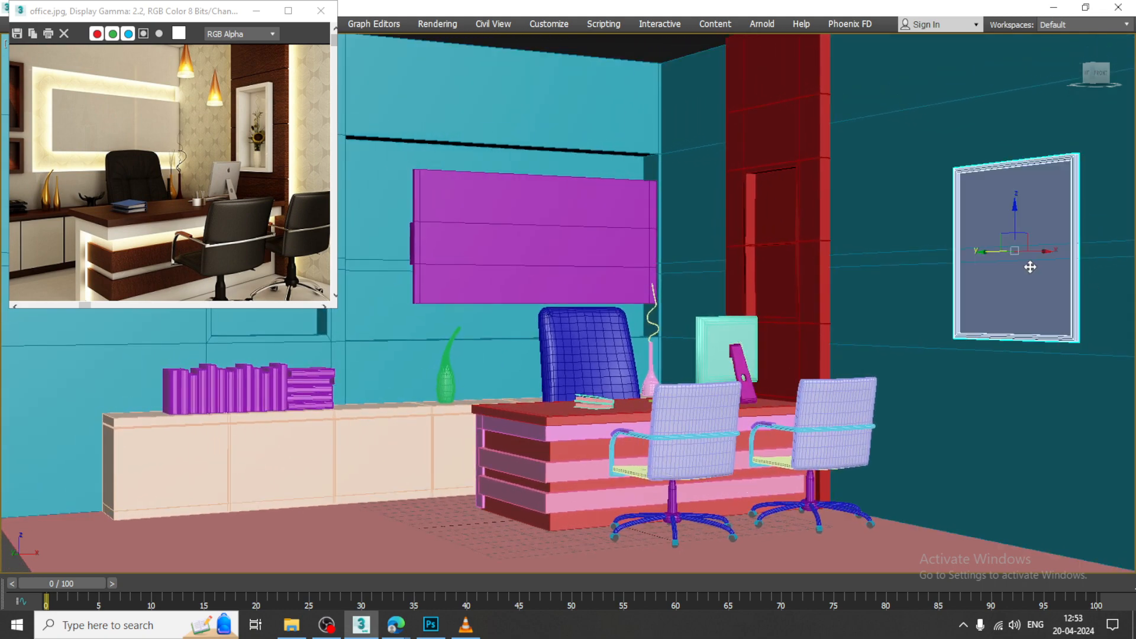
pyautogui.moveTo(1006, 236); pyautogui.dragTo(1007, 196)
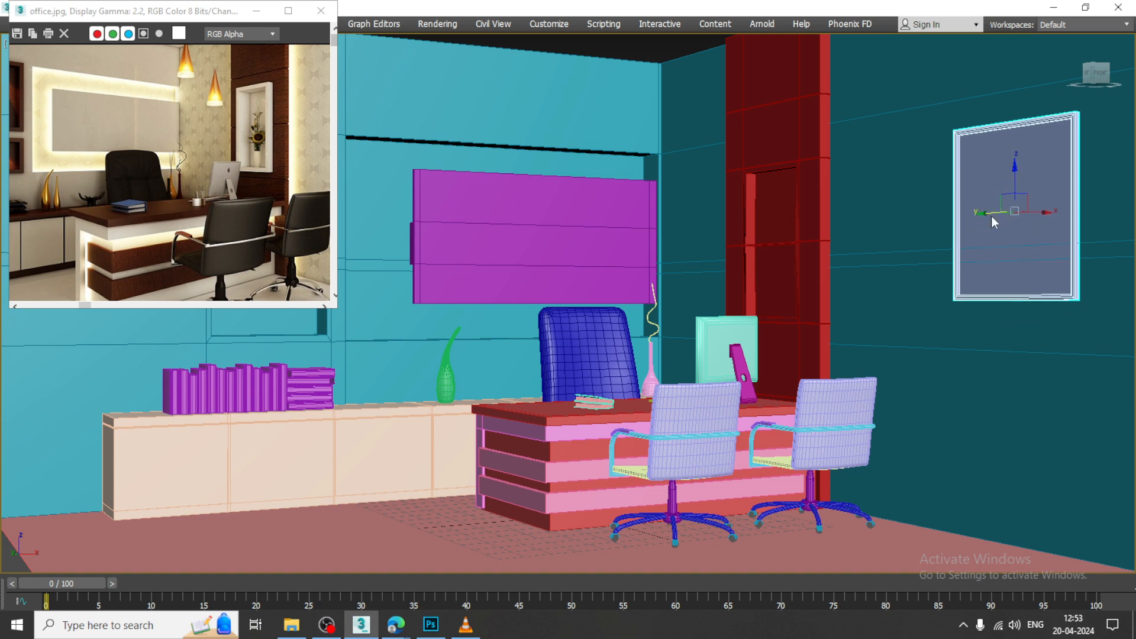